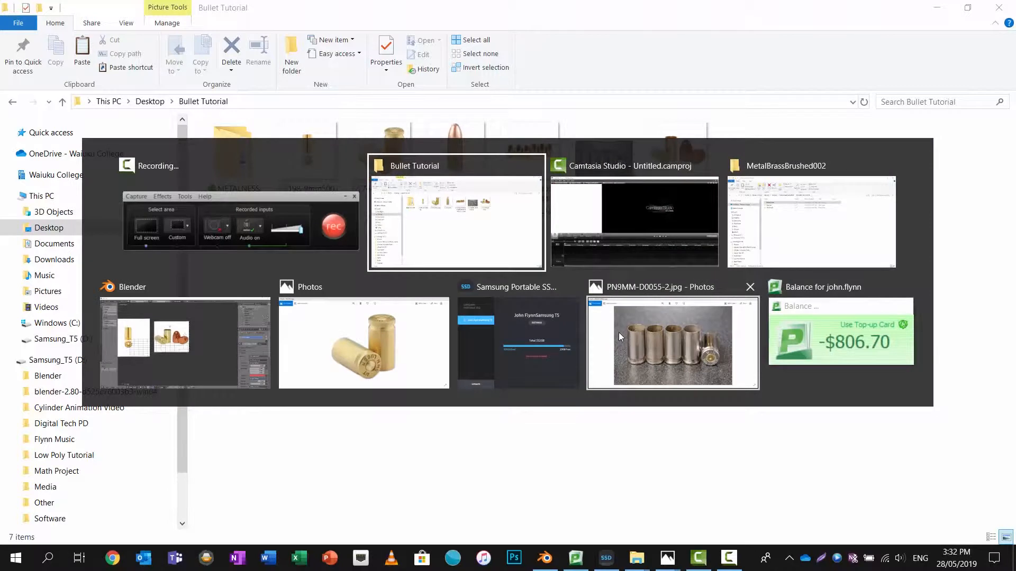
Switch to Blender and add an image empty in the free space beside the reference picture with the copper bullets.
{"action": "left_click", "coordinate": [206, 312]}
{"action": "middle_click_drag", "start_coordinate": [415, 231], "coordinate": [485, 248]}
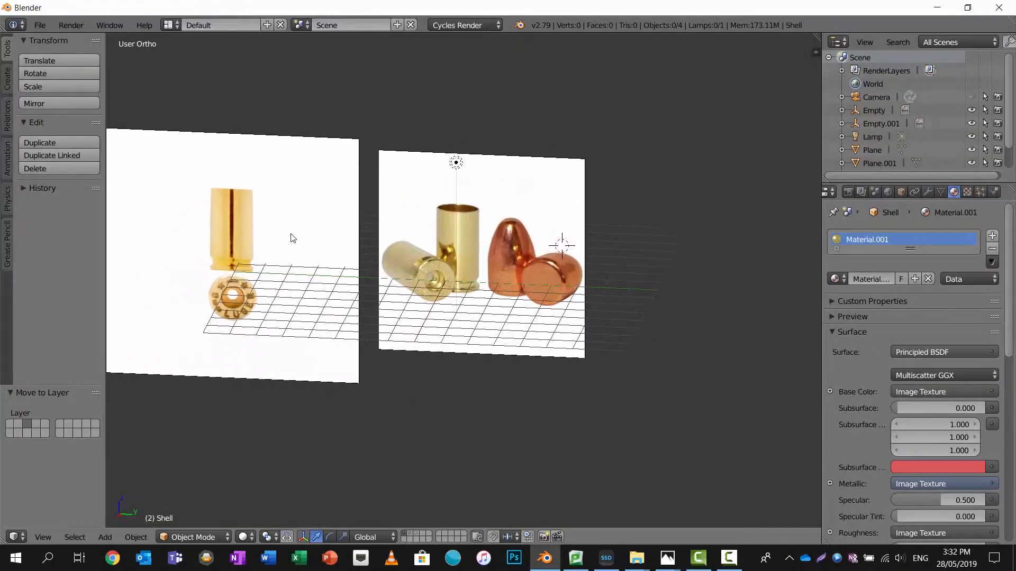
{"action": "middle_click_drag", "start_coordinate": [574, 262], "coordinate": [551, 252], "text": "shift"}
{"action": "left_click", "coordinate": [600, 278]}
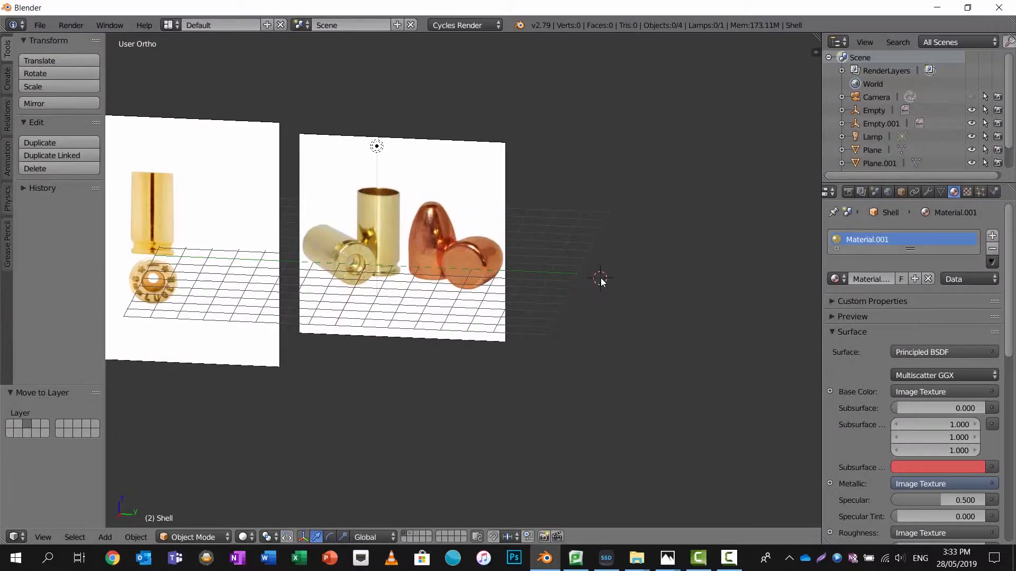
{"action": "key", "text": "shift+a"}
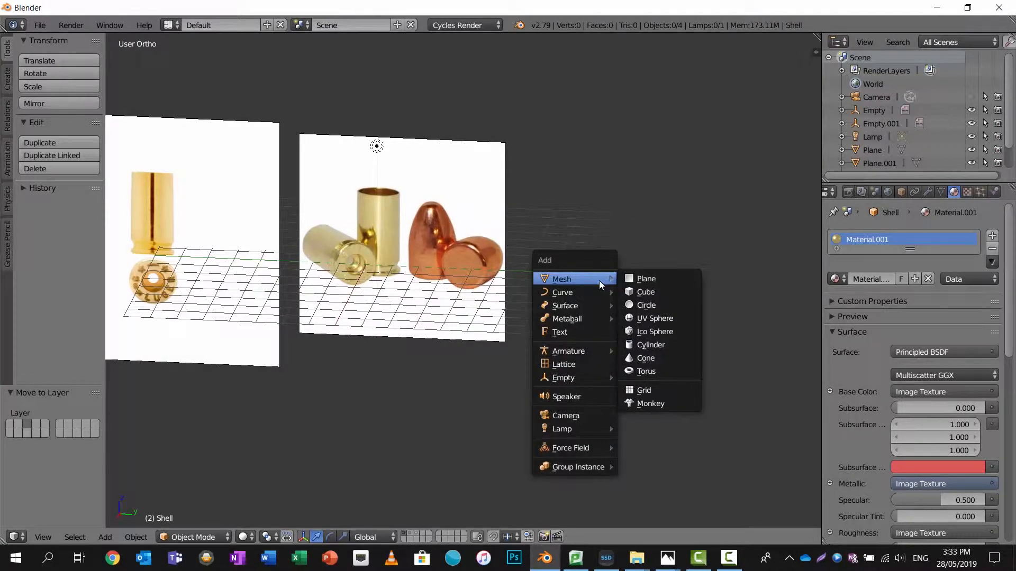
{"action": "mouse_move", "coordinate": [590, 379]}
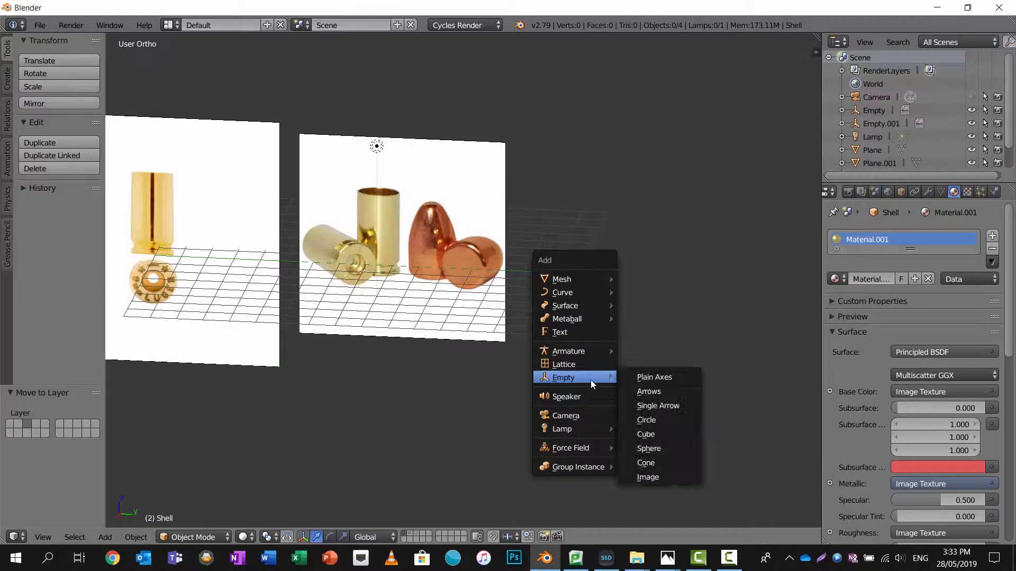
{"action": "left_click", "coordinate": [658, 478]}
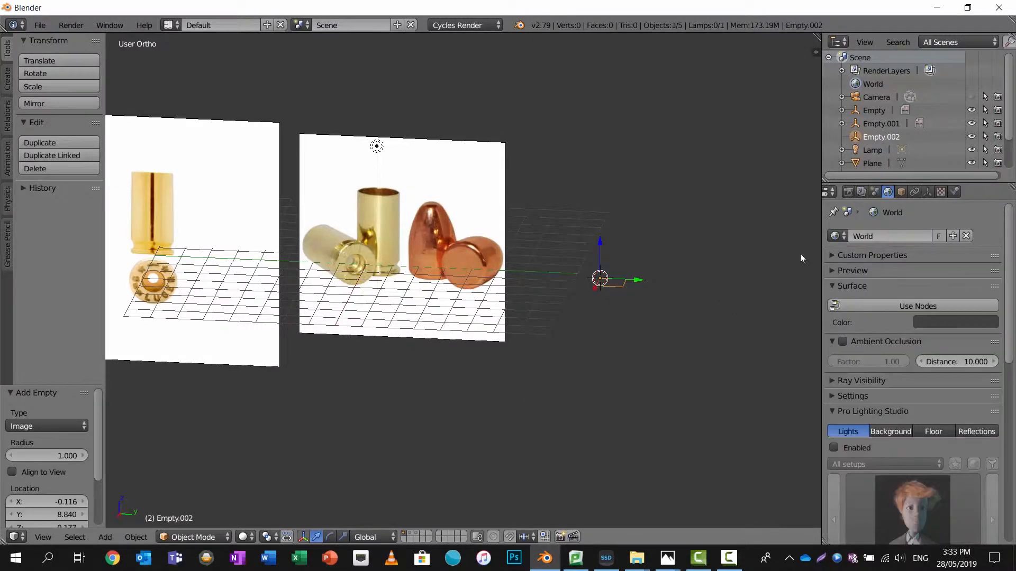
Align the new image empty to the right orthographic view and scale it up by about 3.17.
{"action": "middle_click_drag", "start_coordinate": [595, 303], "coordinate": [602, 276]}
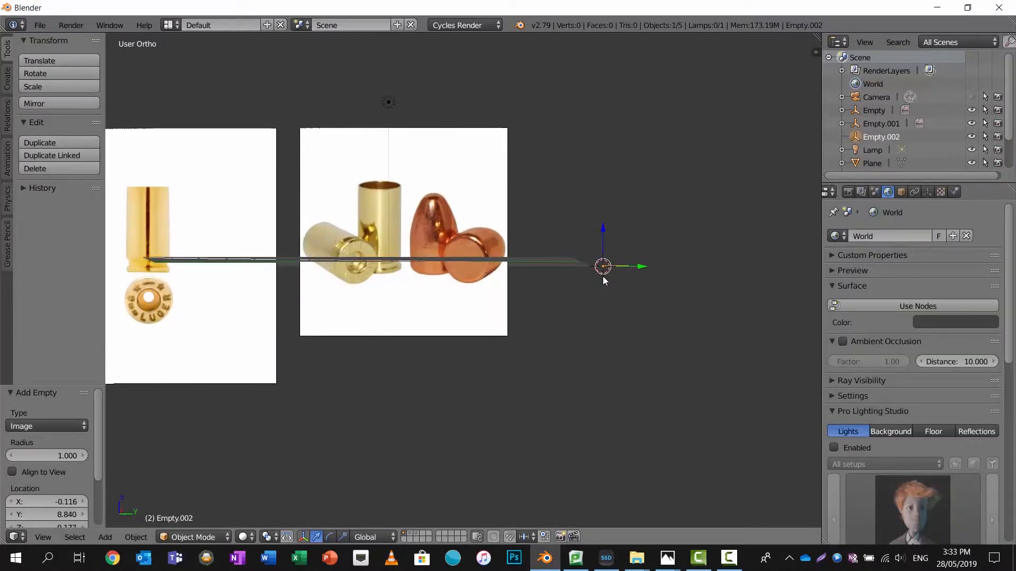
{"action": "key", "text": "KP_3"}
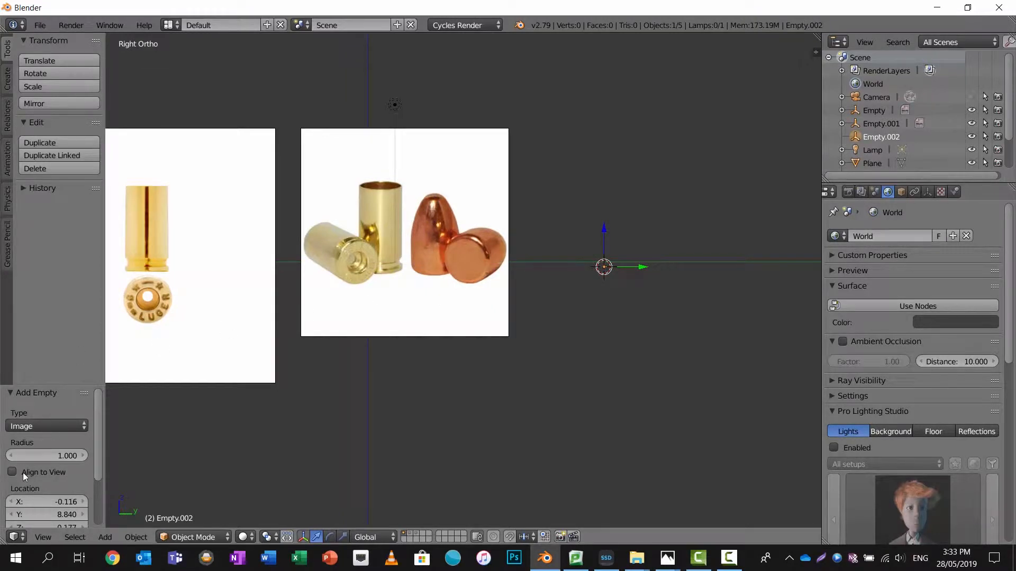
{"action": "key", "text": "s"}
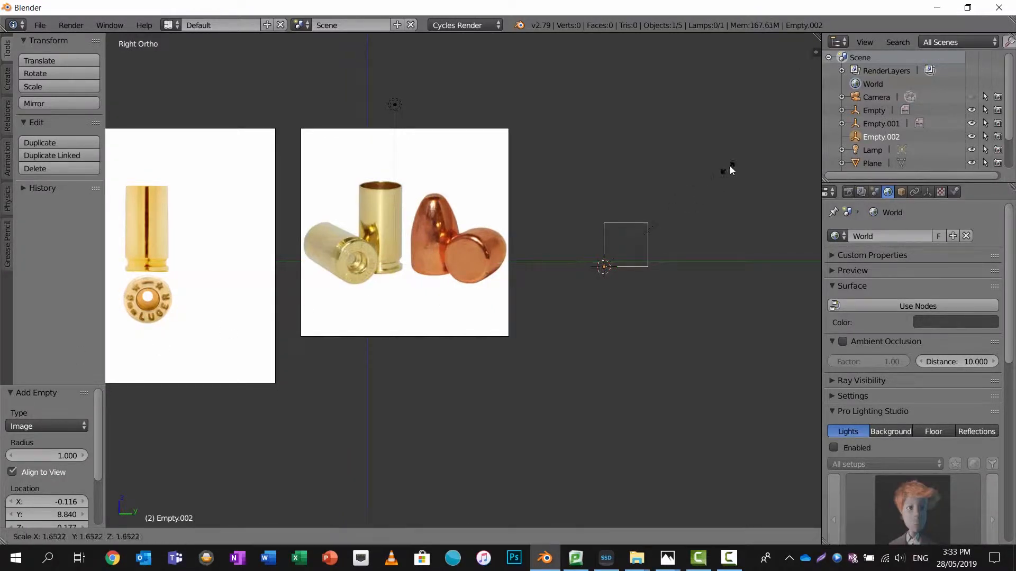
{"action": "left_click", "coordinate": [281, 108]}
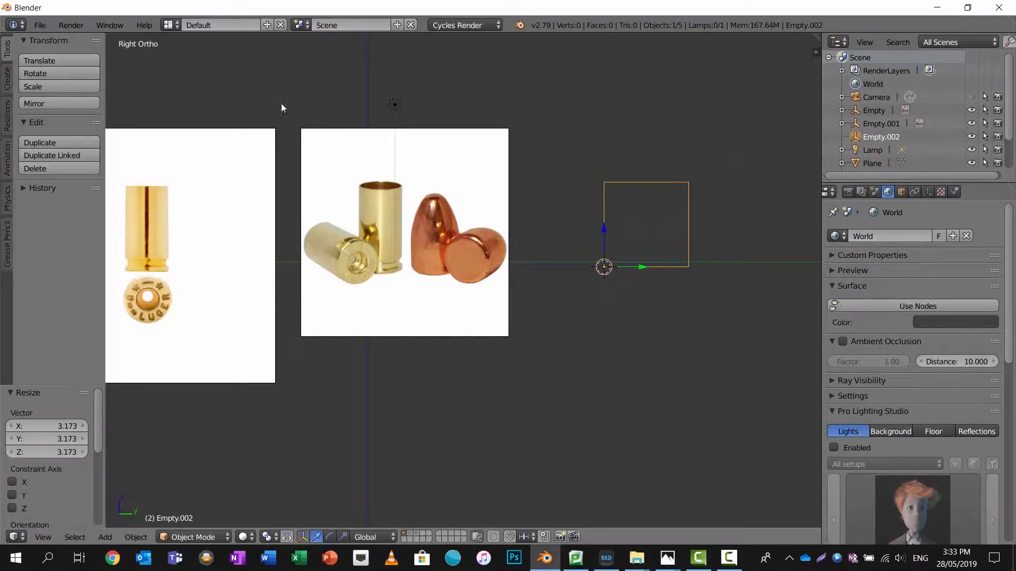
Load 744-140_A.jpg from the Bullet Tutorial folder on the Desktop as the empty's image.
{"action": "left_click", "coordinate": [928, 193]}
{"action": "left_click", "coordinate": [924, 255]}
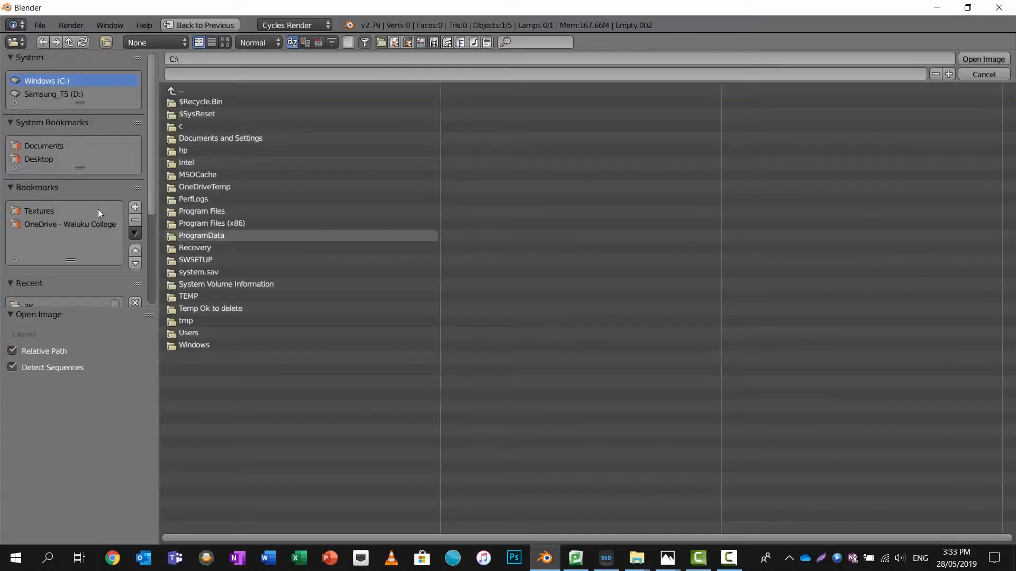
{"action": "left_click", "coordinate": [35, 159]}
{"action": "left_click", "coordinate": [205, 114]}
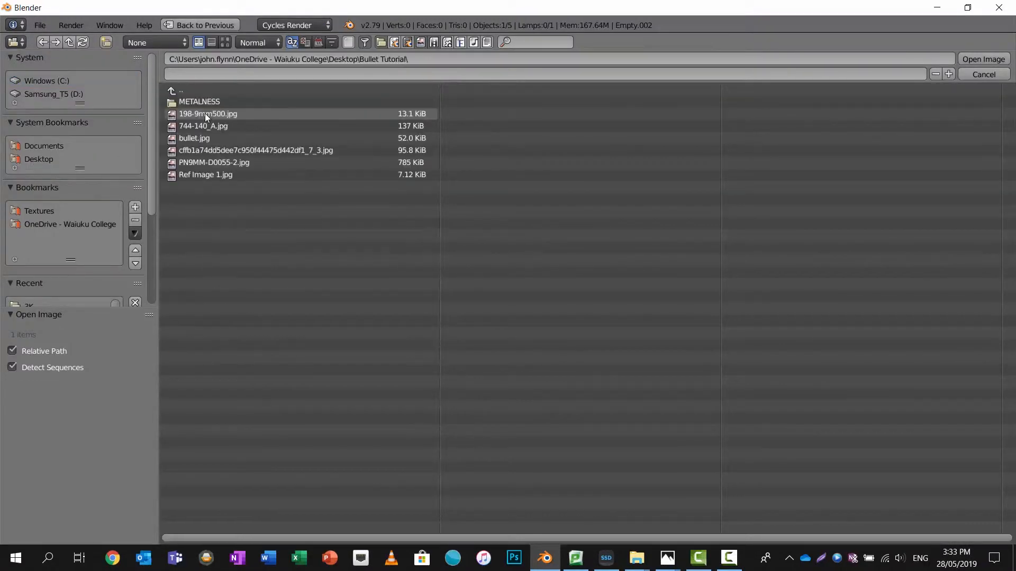
{"action": "left_click", "coordinate": [226, 41]}
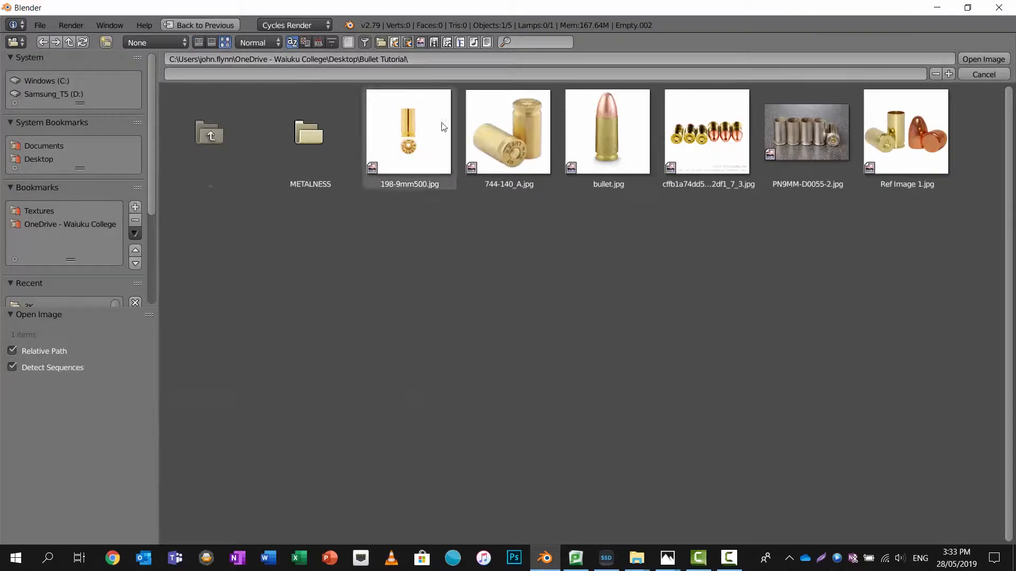
{"action": "left_click", "coordinate": [523, 131]}
{"action": "left_click", "coordinate": [983, 60]}
Enlarge the new reference image to about the size of the neighbouring picture and move it beside that picture.
{"action": "key", "text": "s"}
{"action": "left_click", "coordinate": [782, 160]}
{"action": "key", "text": "g"}
{"action": "left_click", "coordinate": [693, 225]}
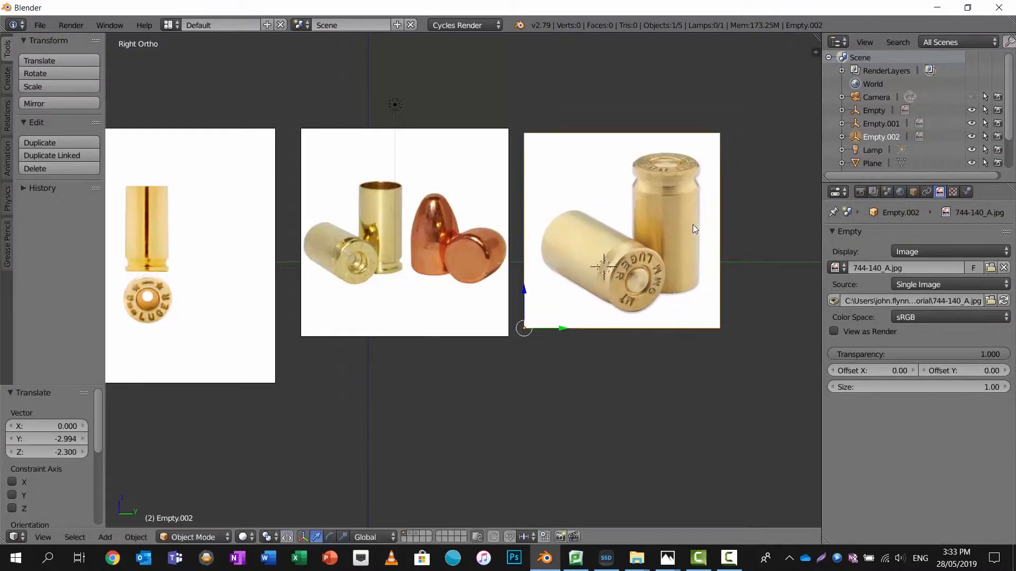
{"action": "middle_click_drag", "start_coordinate": [541, 251], "coordinate": [557, 248], "text": "shift"}
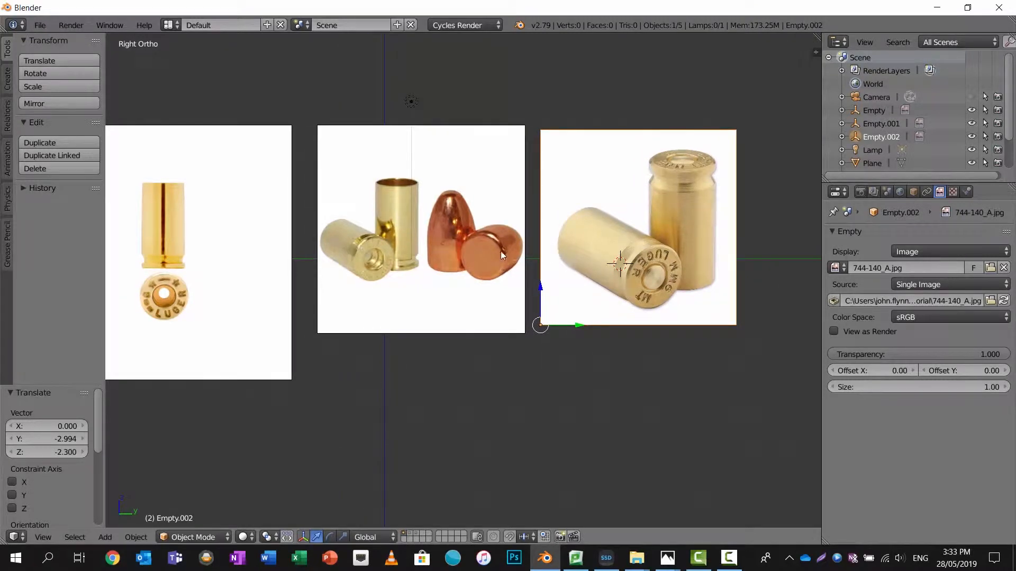
Place the 3D cursor at the base of the upright casing in the 9mm Luger reference and add a 32-vertex mesh circle there.
{"action": "middle_click_drag", "start_coordinate": [192, 295], "coordinate": [309, 291], "text": "shift"}
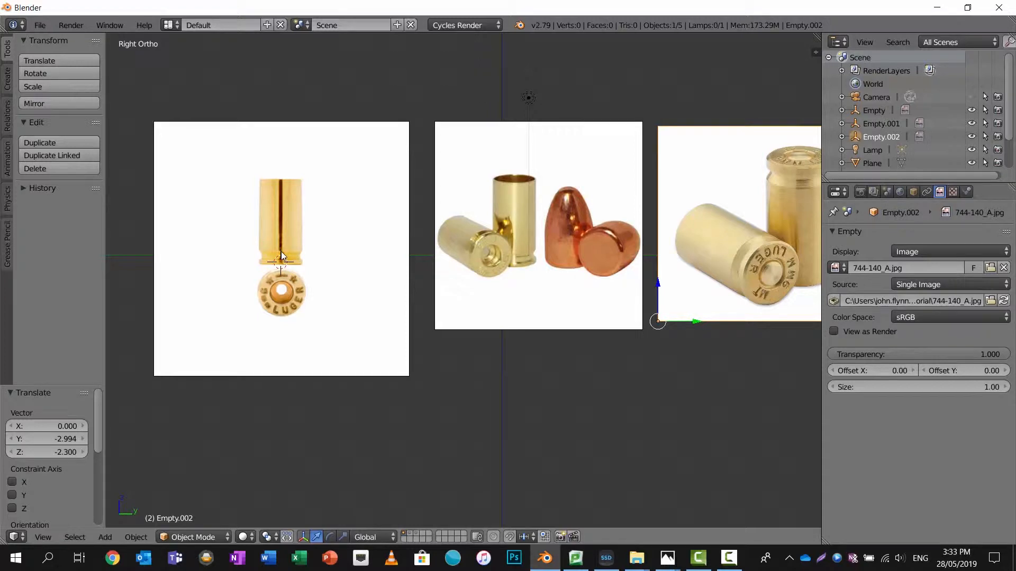
{"action": "scroll", "coordinate": [281, 256], "scroll_direction": "up", "scroll_amount": 3}
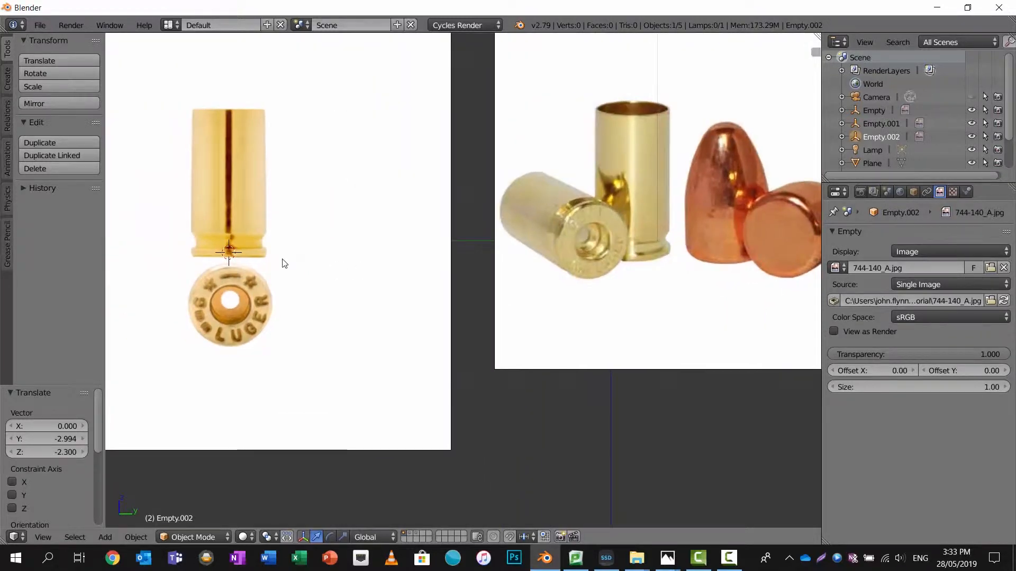
{"action": "key", "text": "shift+a"}
{"action": "mouse_move", "coordinate": [274, 164]}
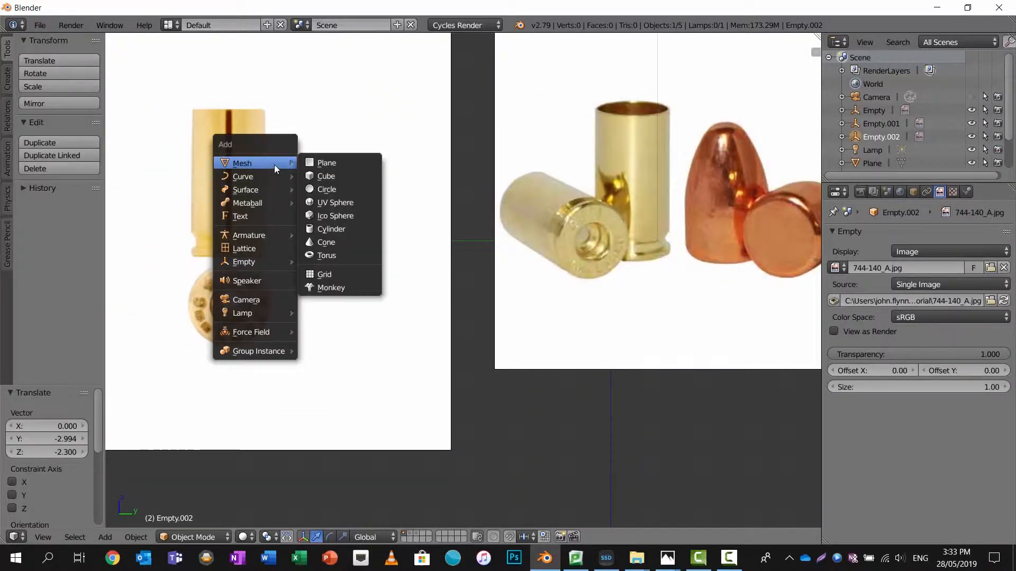
{"action": "left_click", "coordinate": [335, 189]}
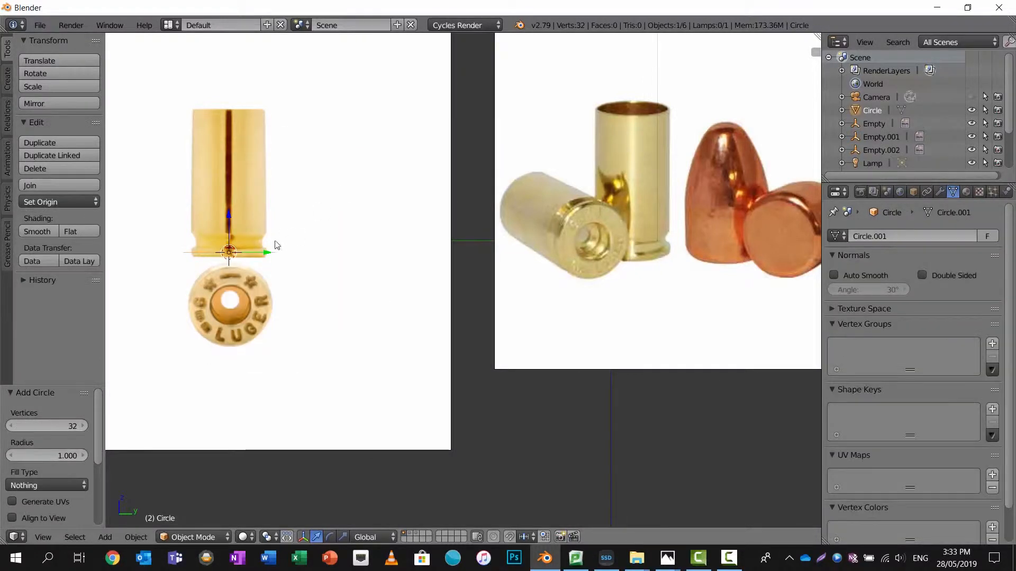
{"action": "middle_click_drag", "start_coordinate": [250, 259], "coordinate": [294, 268], "text": "shift"}
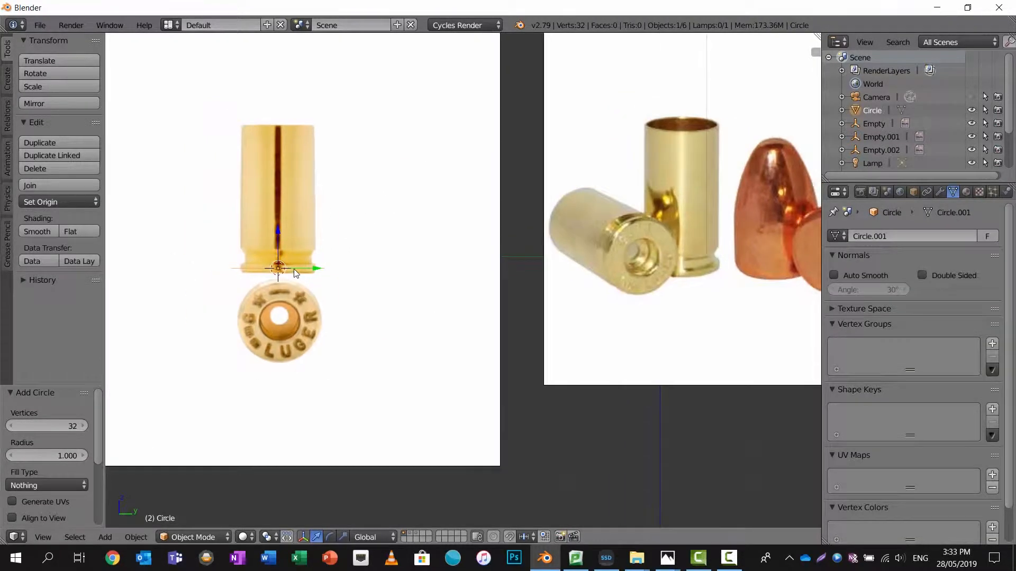
Extrude the circle about 3.13 units up along Z to the casing's open end in Edit Mode.
{"action": "key", "text": "Tab"}
{"action": "key", "text": "g"}
{"action": "key", "text": "z"}
{"action": "left_click", "coordinate": [292, 126]}
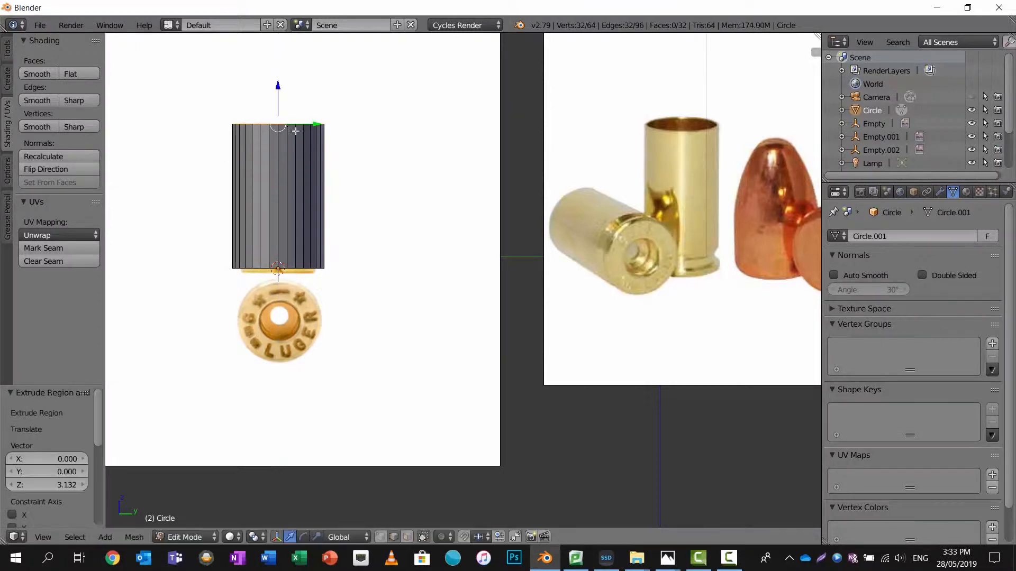
Show the cylinder in wireframe and scale the whole mesh by about 0.8 to match the casing's width.
{"action": "key", "text": "a"}
{"action": "key", "text": "a"}
{"action": "scroll", "coordinate": [374, 160], "scroll_direction": "up", "scroll_amount": 2}
{"action": "key", "text": "z"}
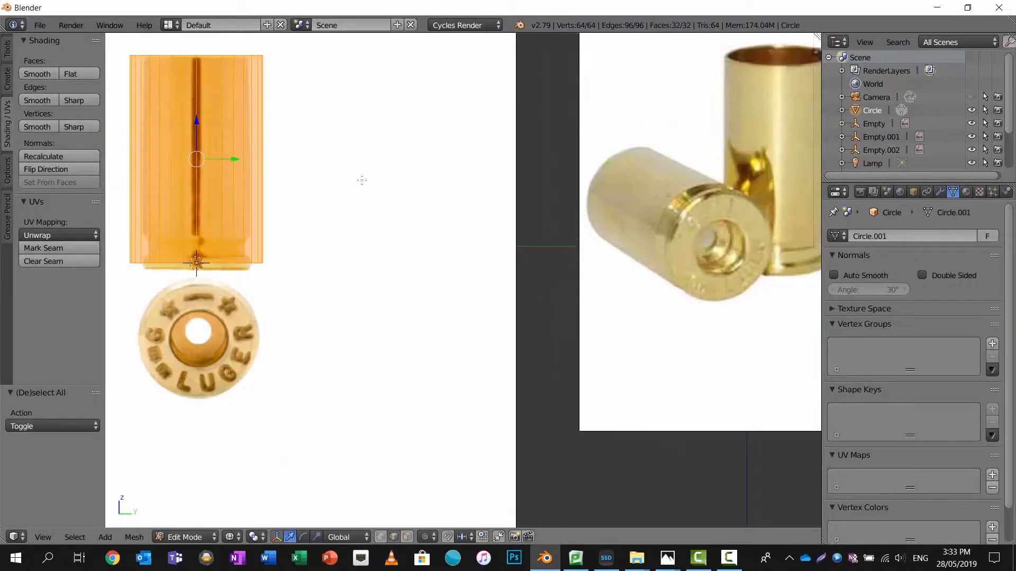
{"action": "key", "text": "s"}
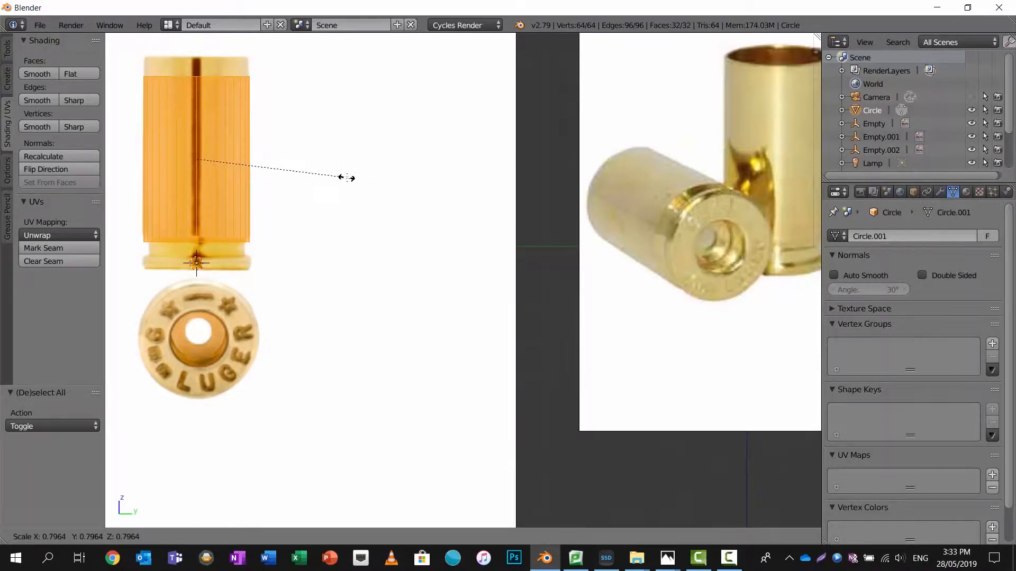
{"action": "left_click", "coordinate": [347, 178]}
Move the cylinder's top ring of vertices up about 0.31 along Z to the casing's upper rim.
{"action": "key", "text": "a"}
{"action": "key", "text": "b"}
{"action": "left_click_drag", "start_coordinate": [130, 64], "coordinate": [277, 98]}
{"action": "key", "text": "g"}
{"action": "key", "text": "z"}
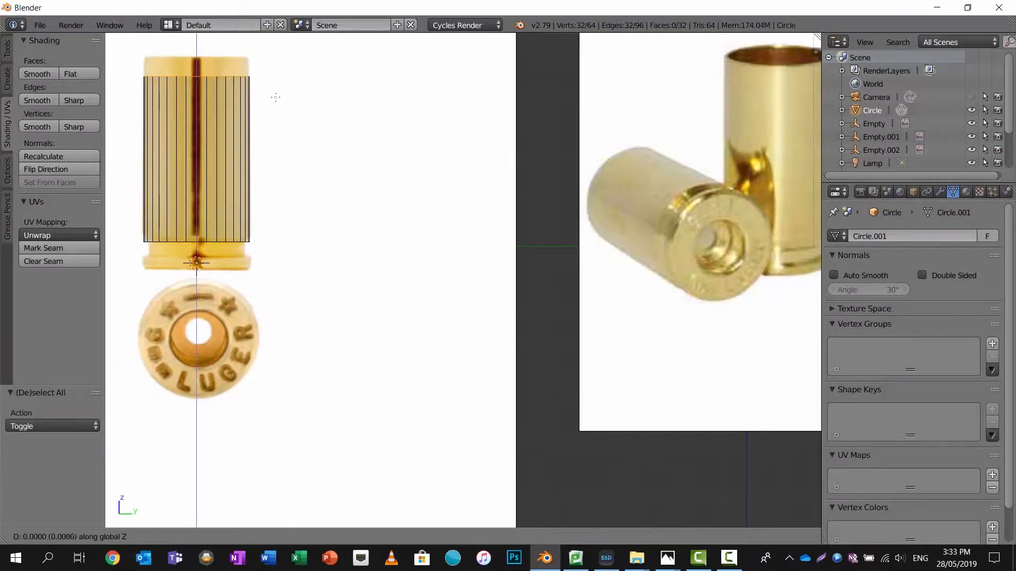
{"action": "left_click", "coordinate": [281, 80]}
Turn on the Screencast Keys display in the 3D view.
{"action": "key", "text": "n"}
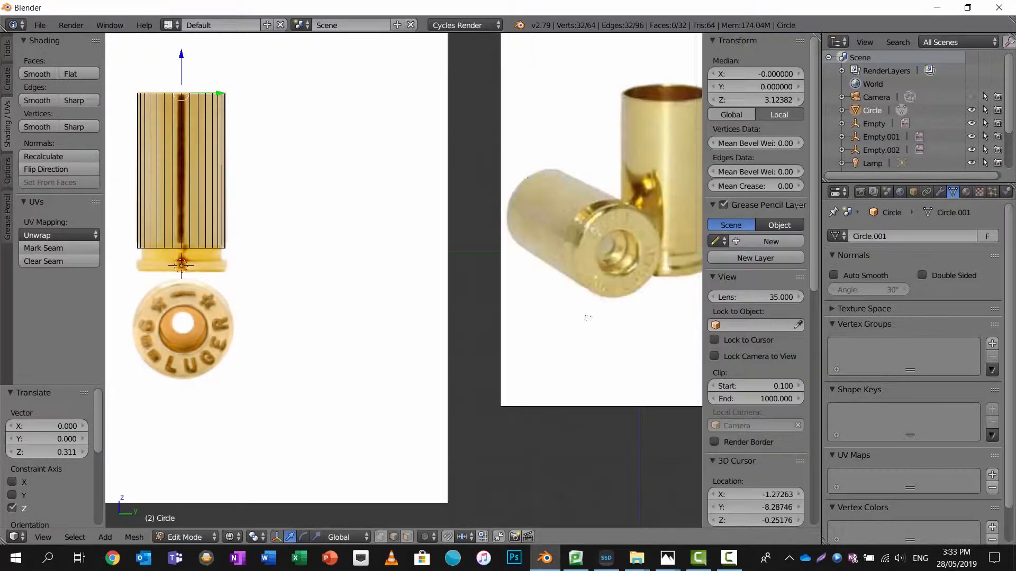
{"action": "scroll", "coordinate": [737, 462], "scroll_direction": "down", "scroll_amount": 6}
{"action": "left_click", "coordinate": [730, 514]}
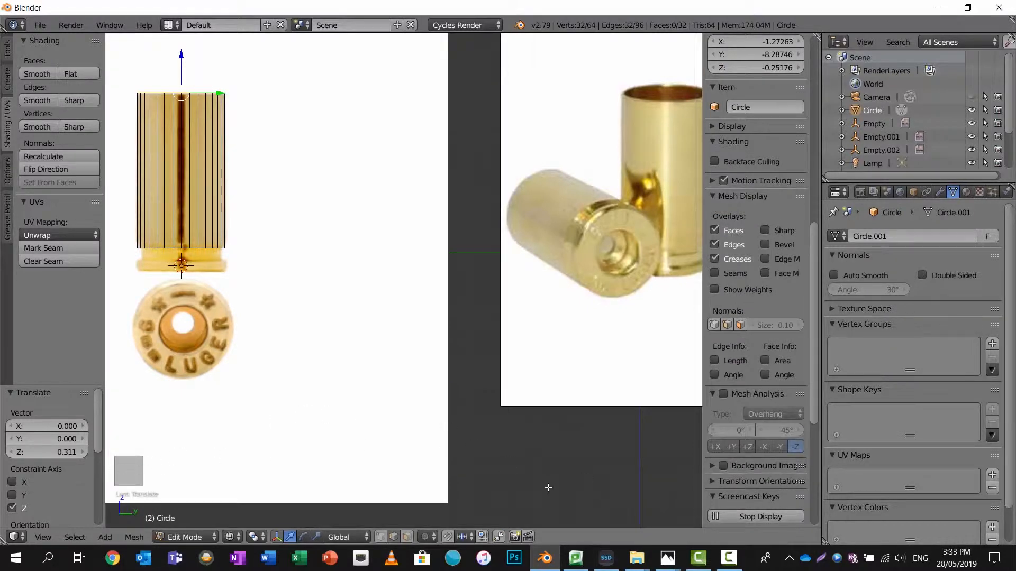
{"action": "key", "text": "n"}
Move the cylinder's bottom ring of vertices down about 0.43 along Z to the base of the casing.
{"action": "middle_click_drag", "start_coordinate": [334, 358], "coordinate": [473, 360], "text": "shift"}
{"action": "scroll", "coordinate": [300, 312], "scroll_direction": "down", "scroll_amount": 1}
{"action": "scroll", "coordinate": [307, 283], "scroll_direction": "up", "scroll_amount": 4}
{"action": "middle_click_drag", "start_coordinate": [307, 283], "coordinate": [471, 298], "text": "shift"}
{"action": "key", "text": "a"}
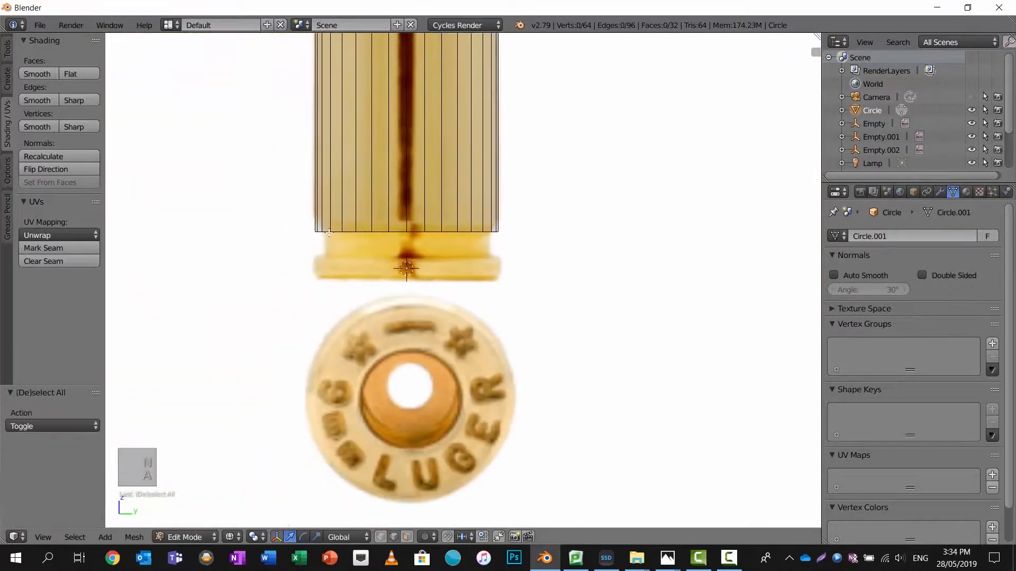
{"action": "key", "text": "b"}
{"action": "left_click_drag", "start_coordinate": [264, 201], "coordinate": [546, 250]}
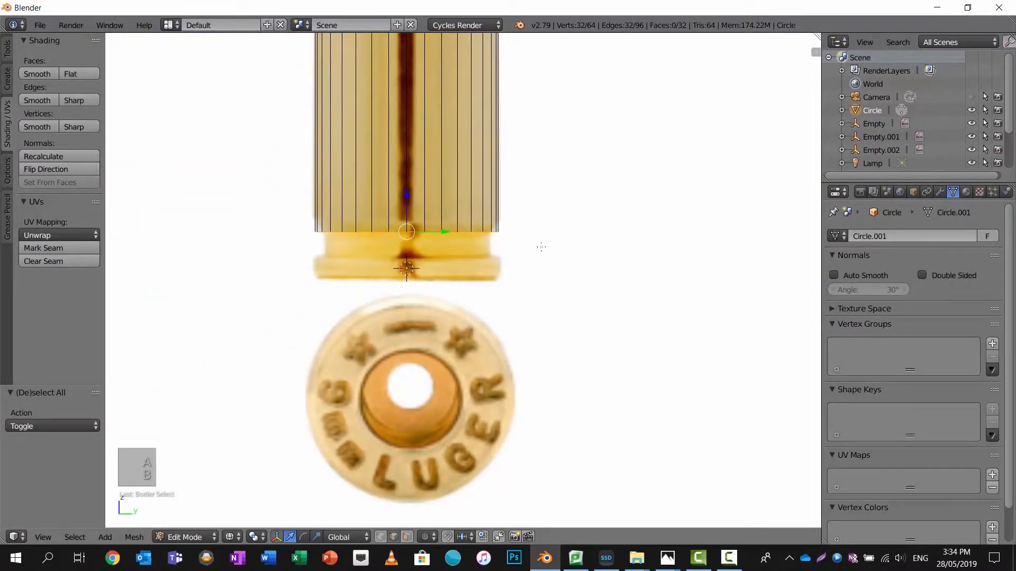
{"action": "key", "text": "g"}
{"action": "key", "text": "z"}
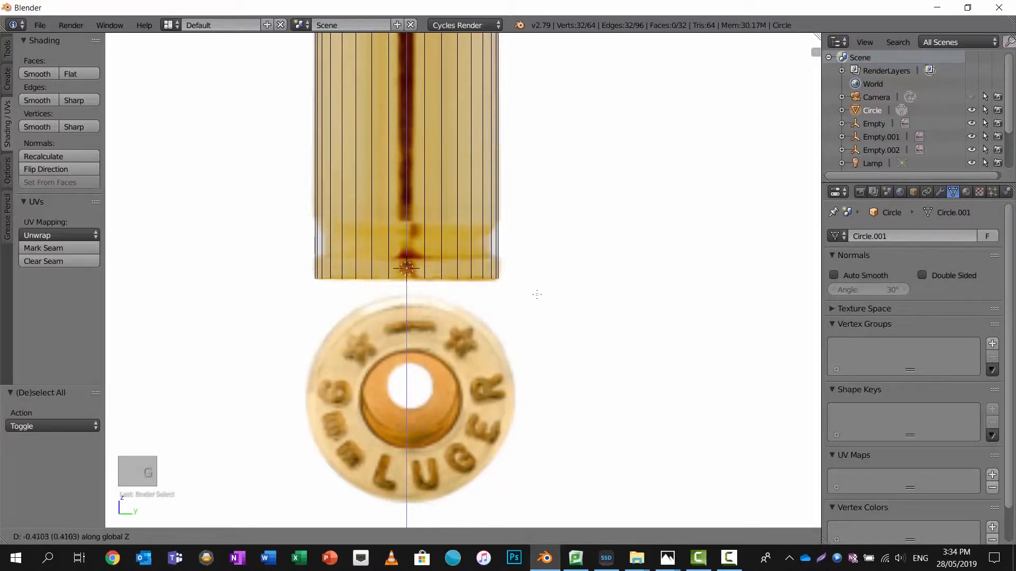
{"action": "left_click", "coordinate": [537, 295]}
Add two loop cuts near the casing's base, one at the groove's upper edge and one in the middle of the groove.
{"action": "scroll", "coordinate": [391, 257], "scroll_direction": "up", "scroll_amount": 1}
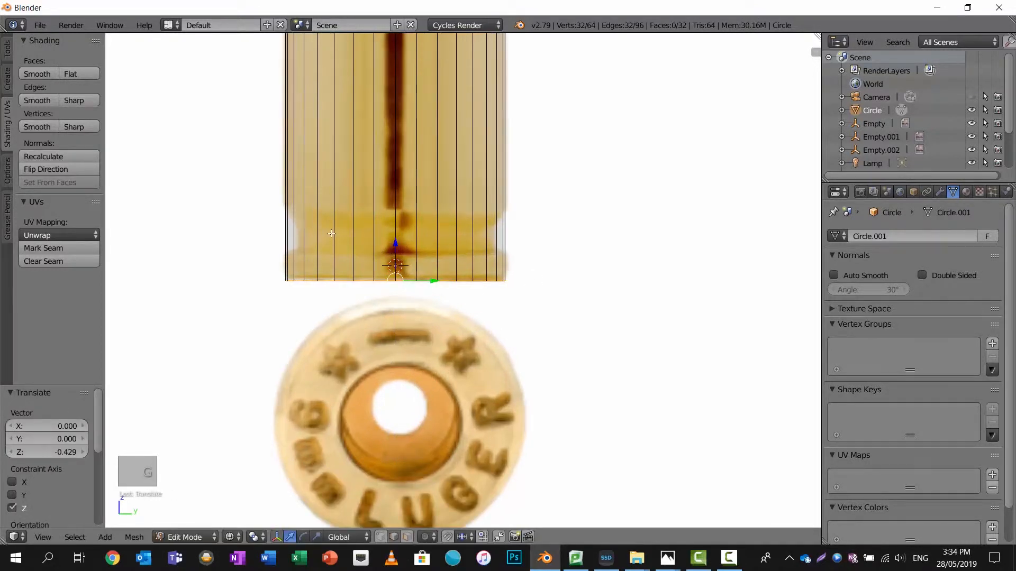
{"action": "scroll", "coordinate": [337, 187], "scroll_direction": "down", "scroll_amount": 3}
{"action": "key", "text": "ctrl+r"}
{"action": "left_click", "coordinate": [395, 164]}
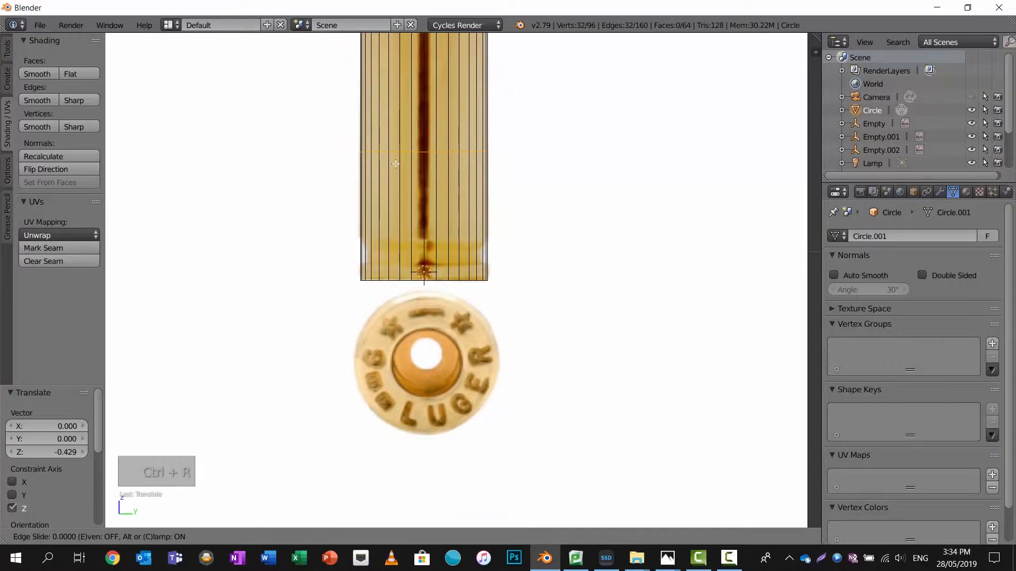
{"action": "left_click", "coordinate": [399, 251]}
{"action": "key", "text": "ctrl+r"}
{"action": "left_click", "coordinate": [398, 251]}
{"action": "left_click", "coordinate": [399, 248]}
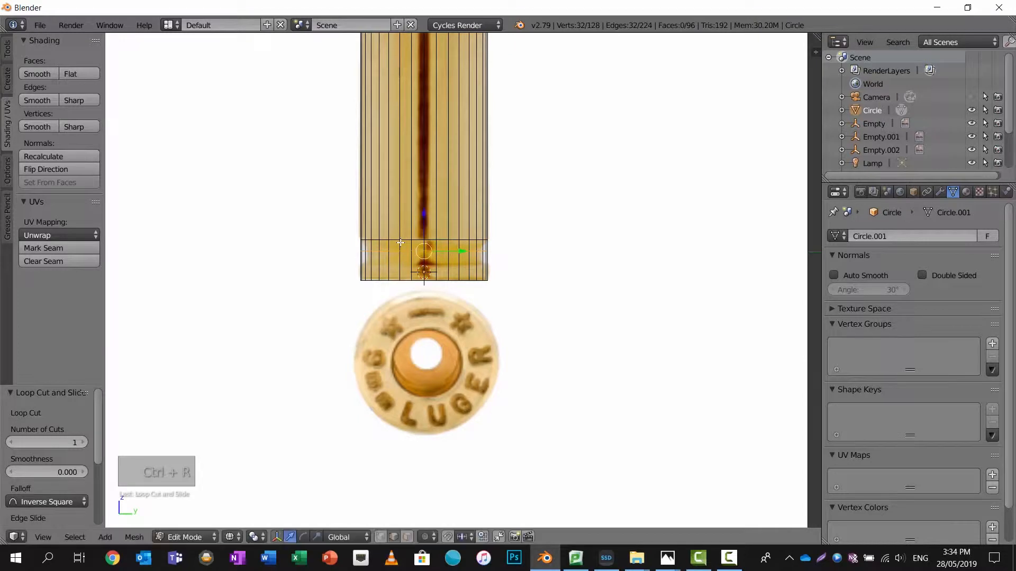
Add two more loop cuts, one at the top edge of the casing's base rim and one just above it.
{"action": "key", "text": "ctrl+r"}
{"action": "left_click", "coordinate": [391, 260]}
{"action": "left_click", "coordinate": [388, 263]}
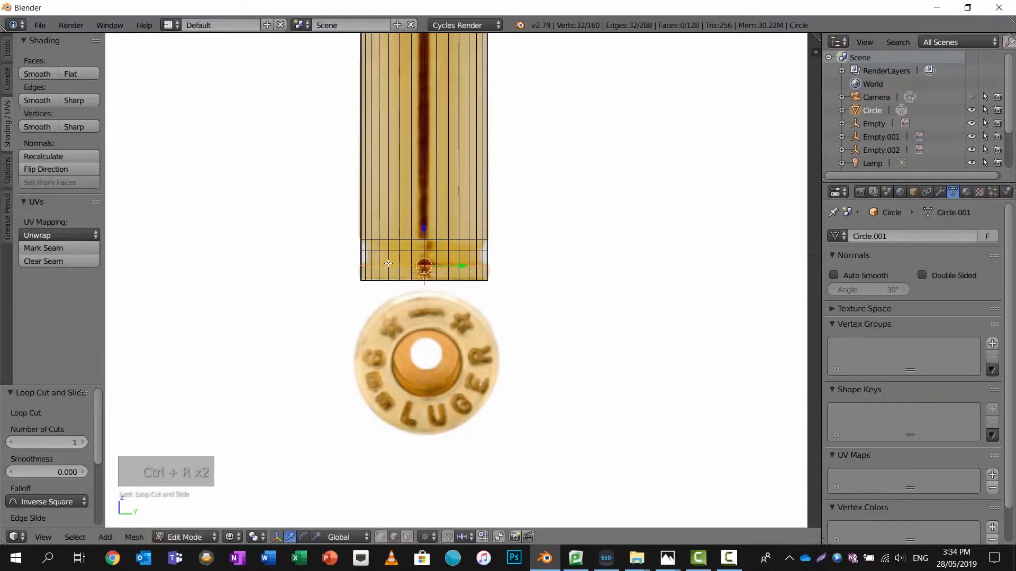
{"action": "key", "text": "ctrl+r"}
{"action": "left_click", "coordinate": [384, 261]}
{"action": "left_click", "coordinate": [383, 263]}
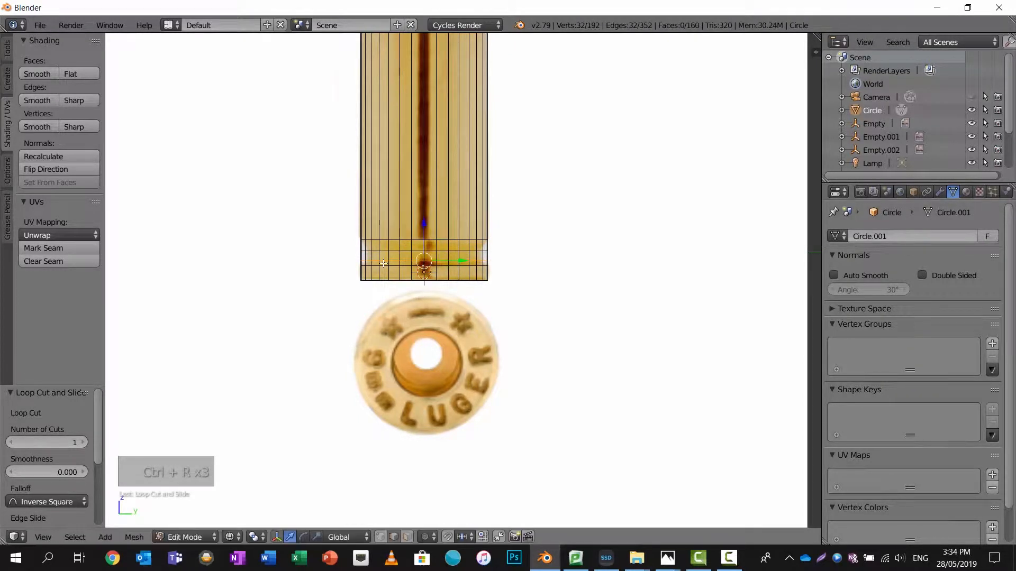
Select the narrow band of faces in the middle of the base groove and scale it inward to about 0.901.
{"action": "scroll", "coordinate": [383, 266], "scroll_direction": "up", "scroll_amount": 2}
{"action": "scroll", "coordinate": [383, 266], "scroll_direction": "up", "scroll_amount": 2}
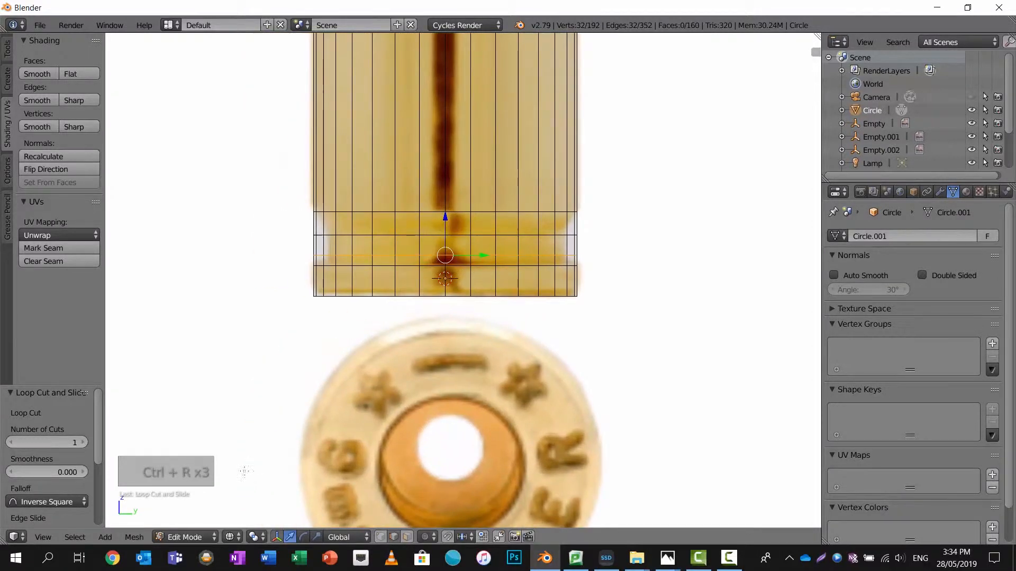
{"action": "left_click", "coordinate": [408, 537]}
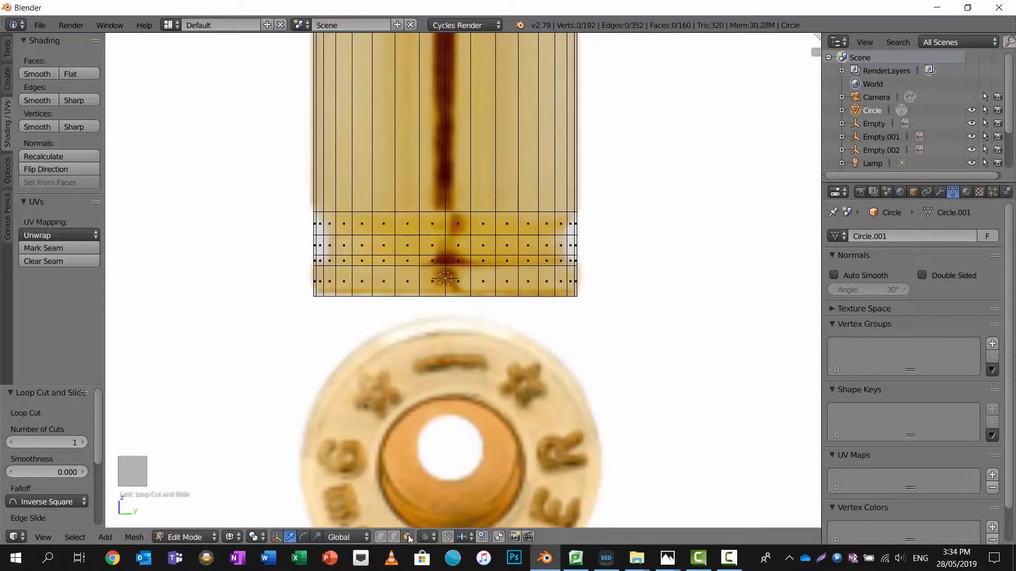
{"action": "right_click", "coordinate": [328, 244], "text": "alt"}
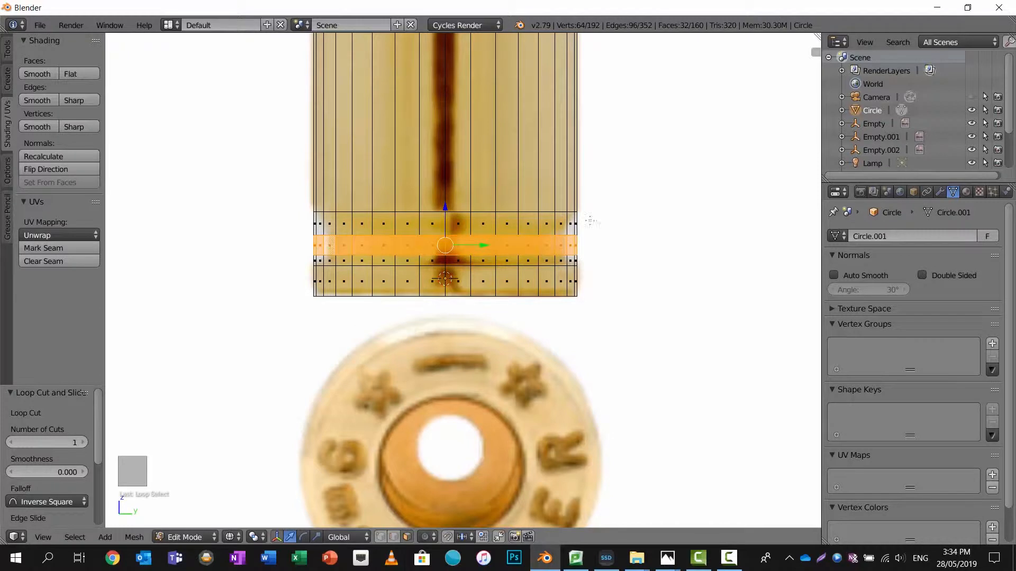
{"action": "key", "text": "s"}
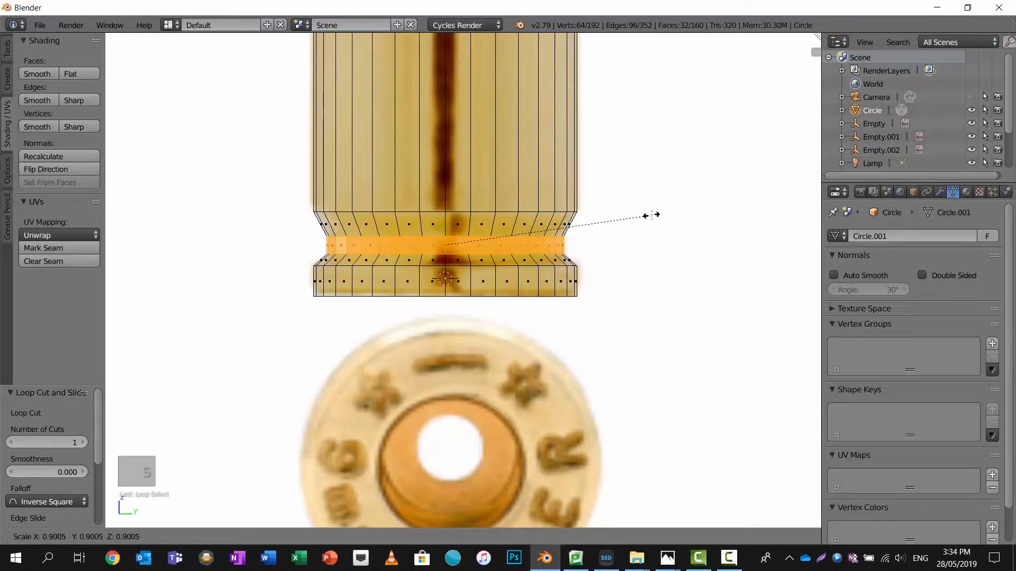
{"action": "left_click", "coordinate": [651, 215]}
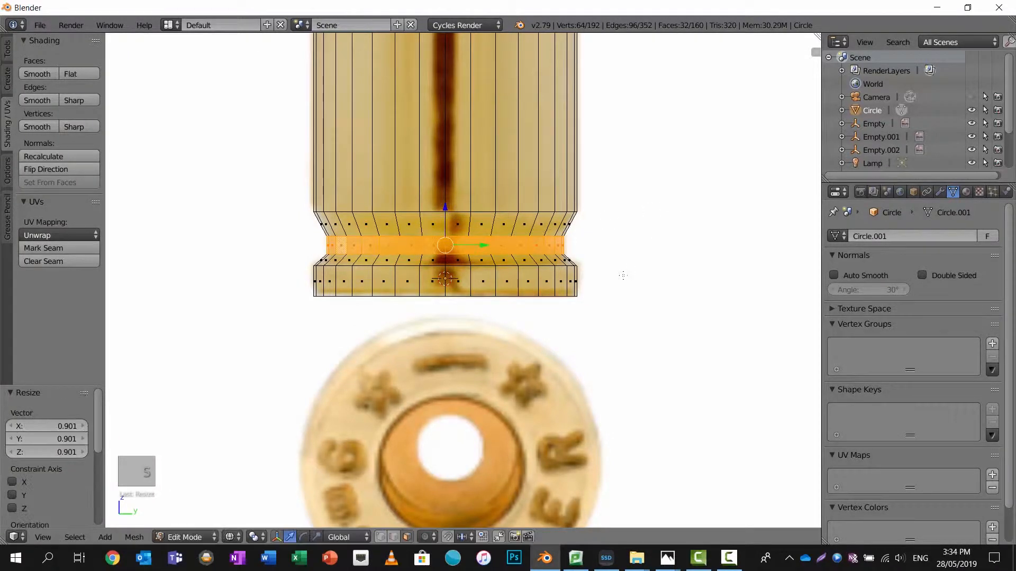
Examine the other casing and bullet reference images for the shape of the groove, rim and primer.
{"action": "scroll", "coordinate": [684, 270], "scroll_direction": "down", "scroll_amount": 7}
{"action": "middle_click_drag", "start_coordinate": [685, 269], "coordinate": [275, 278], "text": "shift"}
{"action": "middle_click_drag", "start_coordinate": [602, 273], "coordinate": [324, 295], "text": "shift"}
{"action": "scroll", "coordinate": [324, 295], "scroll_direction": "down", "scroll_amount": 1}
{"action": "scroll", "coordinate": [670, 291], "scroll_direction": "up", "scroll_amount": 5}
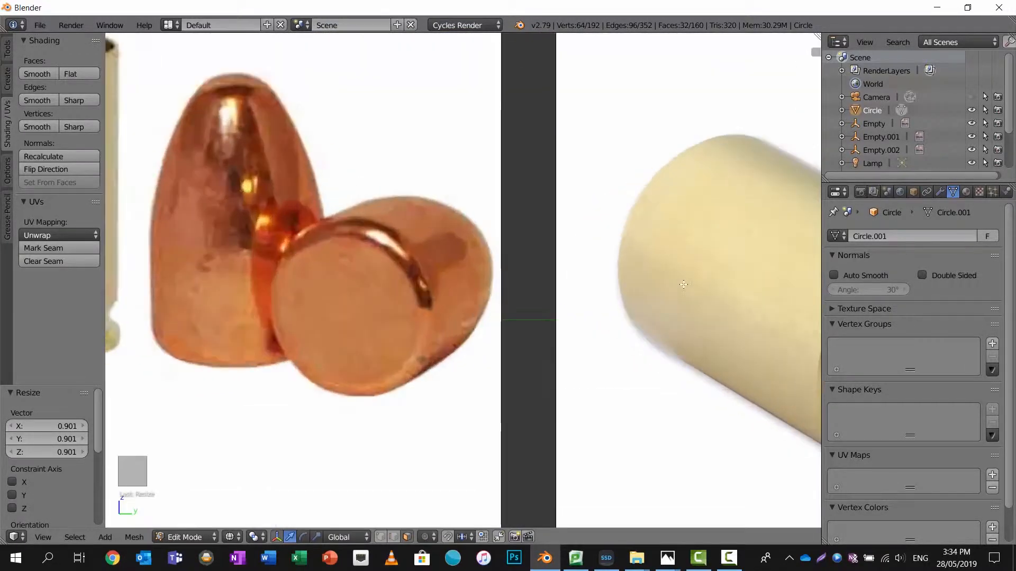
{"action": "middle_click_drag", "start_coordinate": [670, 290], "coordinate": [379, 290], "text": "shift"}
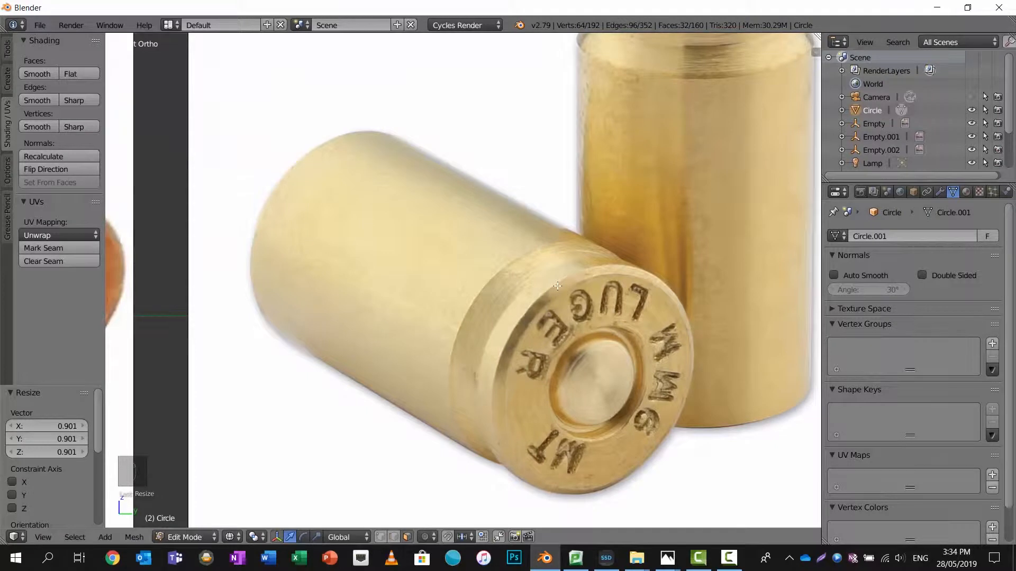
{"action": "scroll", "coordinate": [557, 285], "scroll_direction": "up", "scroll_amount": 2}
{"action": "scroll", "coordinate": [501, 286], "scroll_direction": "down", "scroll_amount": 7}
{"action": "middle_click_drag", "start_coordinate": [109, 286], "coordinate": [455, 258], "text": "shift"}
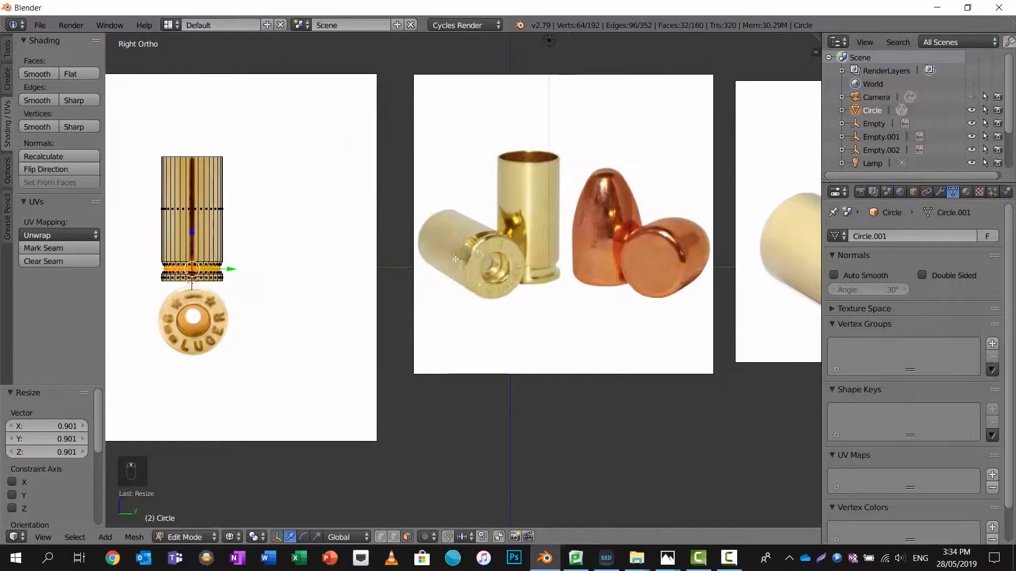
{"action": "middle_click_drag", "start_coordinate": [302, 264], "coordinate": [437, 261], "text": "shift"}
{"action": "scroll", "coordinate": [437, 261], "scroll_direction": "down", "scroll_amount": 1}
{"action": "scroll", "coordinate": [265, 254], "scroll_direction": "up", "scroll_amount": 7}
{"action": "middle_click_drag", "start_coordinate": [188, 254], "coordinate": [580, 272], "text": "shift"}
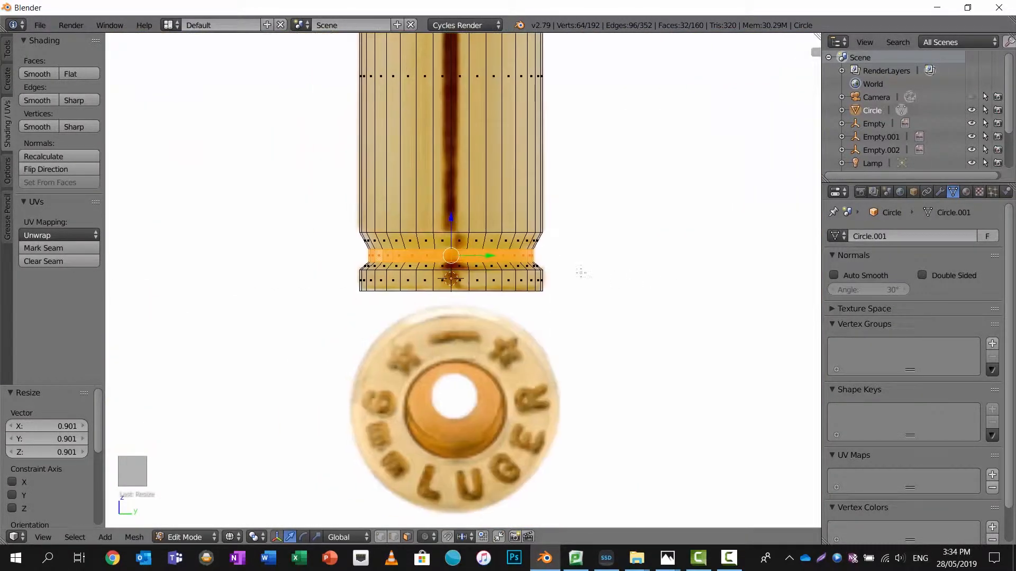
Add a loop cut just above the rim's bottom edge and scale the bottom edge loop to about 0.945 as a bevel.
{"action": "scroll", "coordinate": [580, 272], "scroll_direction": "up", "scroll_amount": 6}
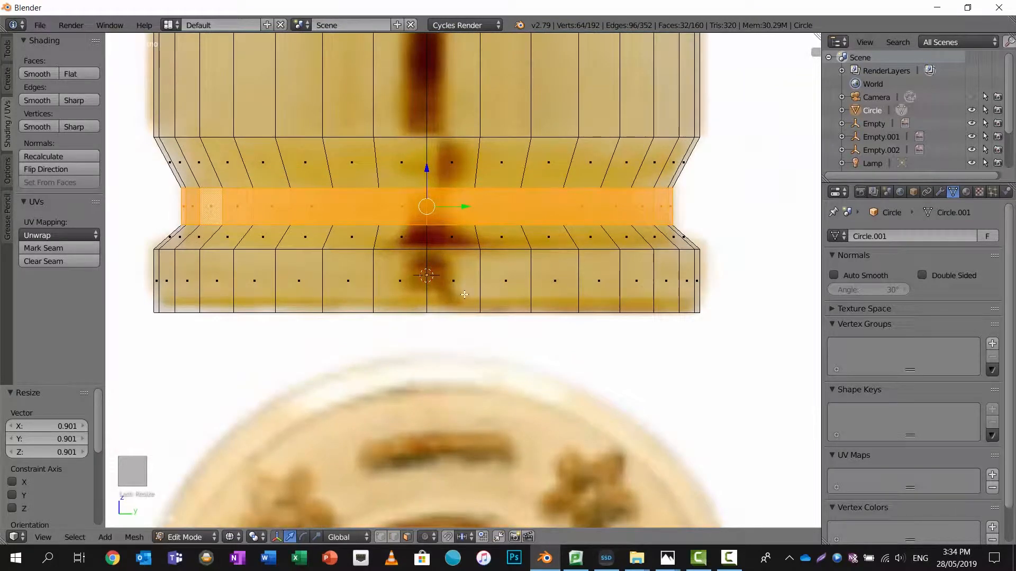
{"action": "key", "text": "ctrl+r"}
{"action": "left_click", "coordinate": [465, 299]}
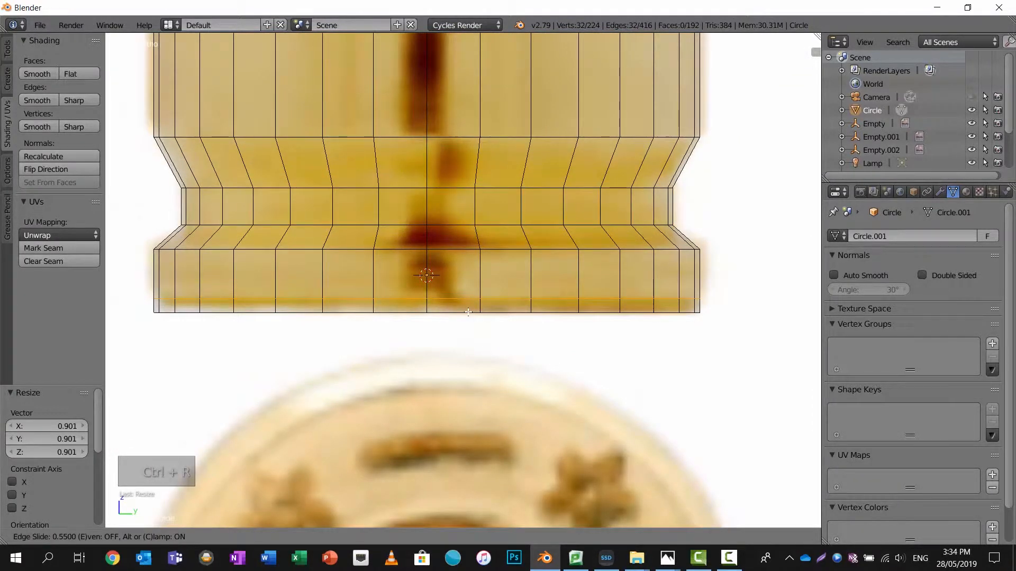
{"action": "left_click", "coordinate": [469, 312]}
{"action": "key", "text": "s"}
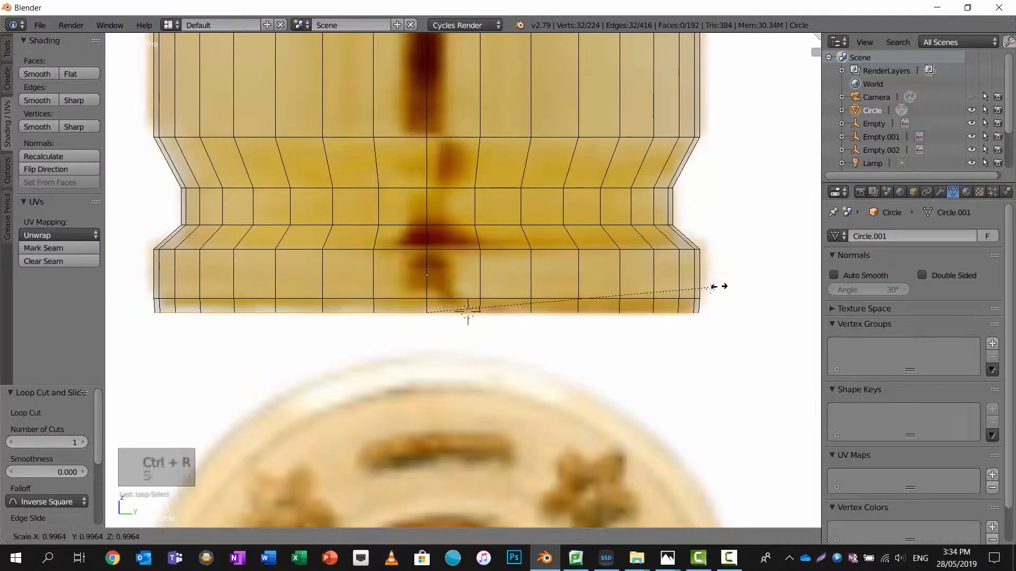
{"action": "left_click", "coordinate": [704, 289]}
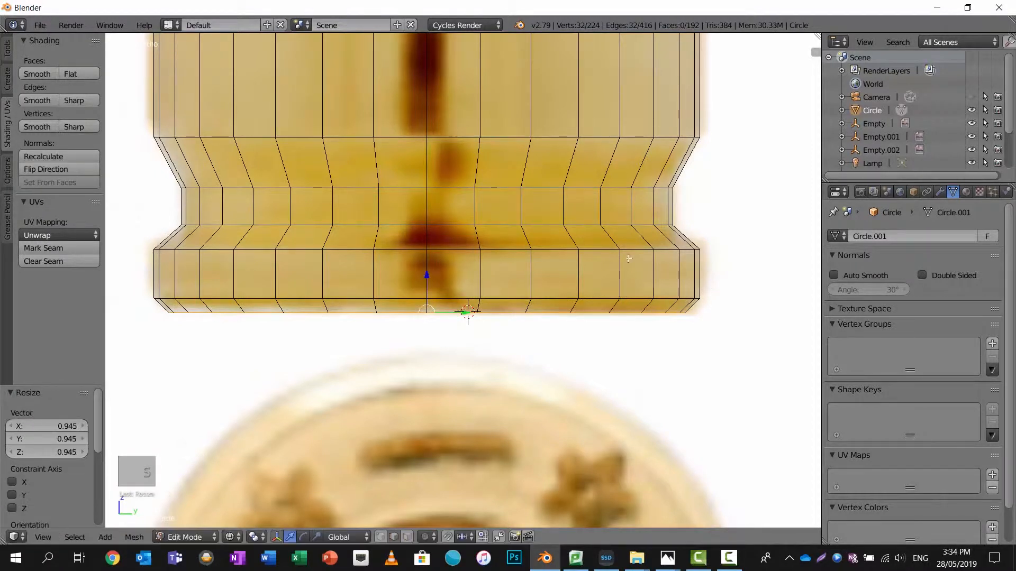
Switch the view to solid shading and close the casing's open bottom with a face.
{"action": "middle_click_drag", "start_coordinate": [628, 257], "coordinate": [645, 261], "text": "shift"}
{"action": "middle_click_drag", "start_coordinate": [570, 257], "coordinate": [553, 236]}
{"action": "key", "text": "Tab"}
{"action": "key", "text": "Tab"}
{"action": "key", "text": "z"}
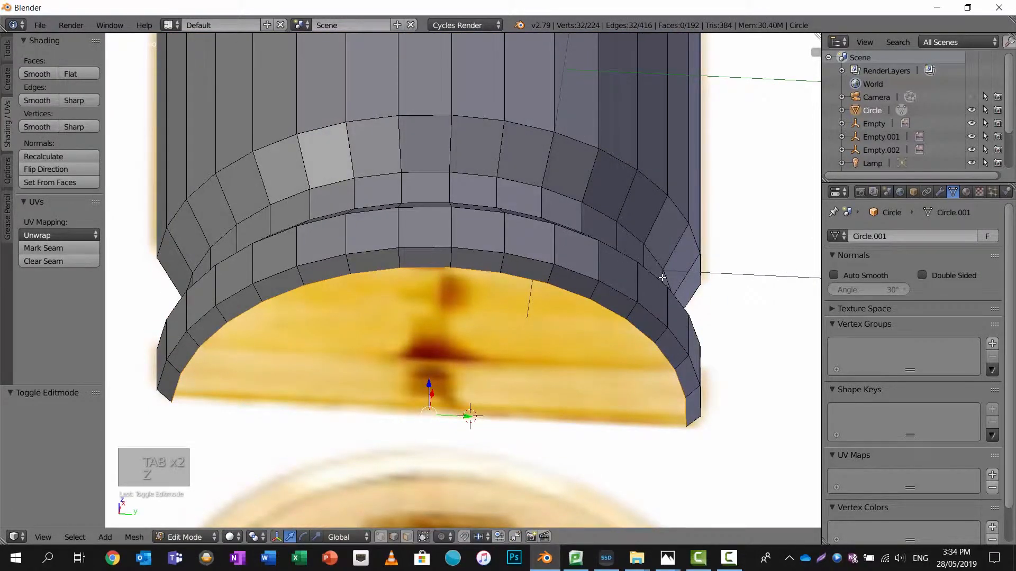
{"action": "key", "text": "f"}
{"action": "middle_click_drag", "start_coordinate": [661, 277], "coordinate": [661, 279]}
Inset the bottom face four times, one wide inset and three narrow ones, and scale the innermost face to about 0.175.
{"action": "key", "text": "i"}
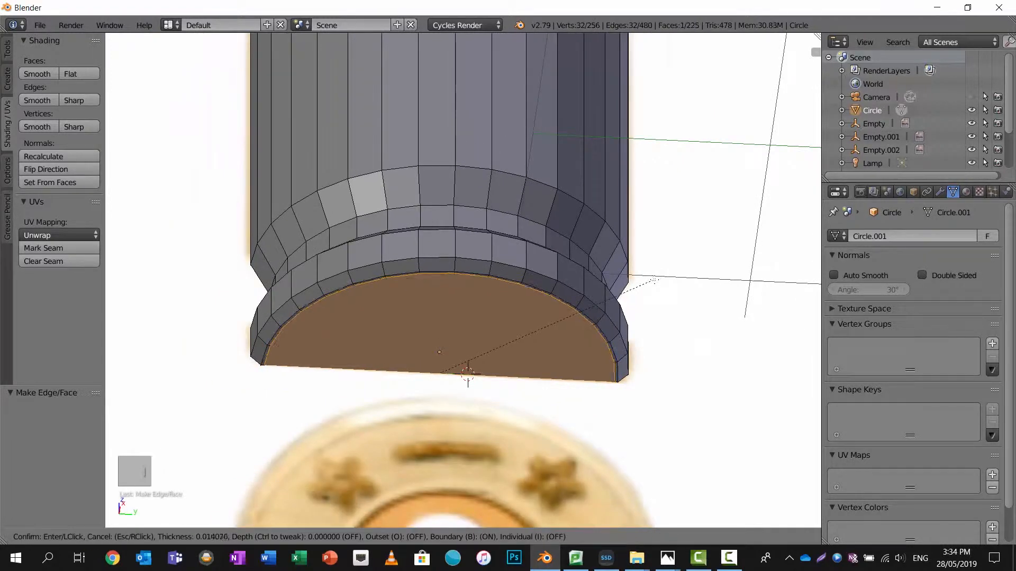
{"action": "left_click", "coordinate": [596, 302]}
{"action": "key", "text": "i"}
{"action": "left_click", "coordinate": [594, 302]}
{"action": "key", "text": "i"}
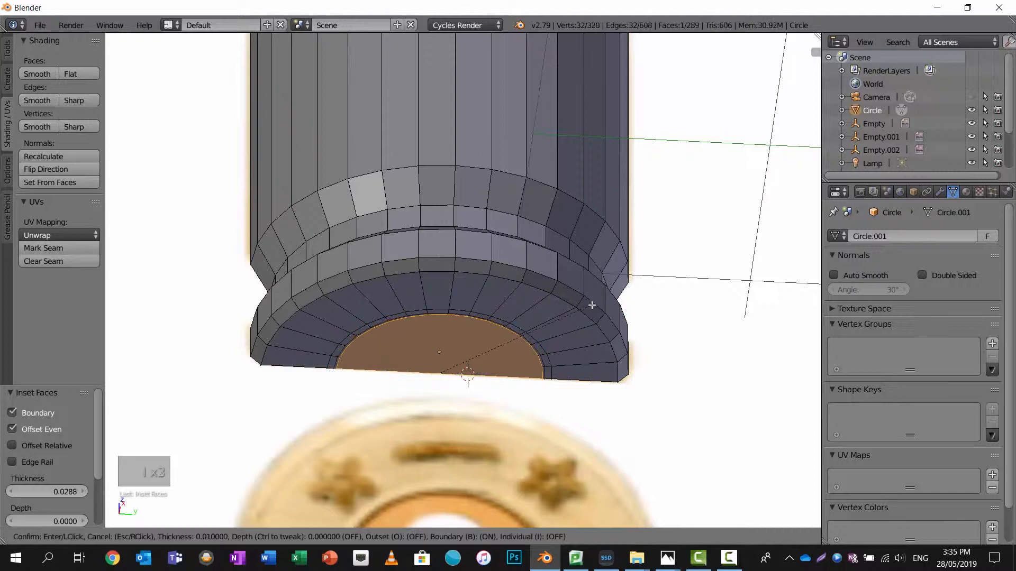
{"action": "left_click", "coordinate": [591, 305]}
{"action": "key", "text": "i"}
{"action": "left_click", "coordinate": [583, 311]}
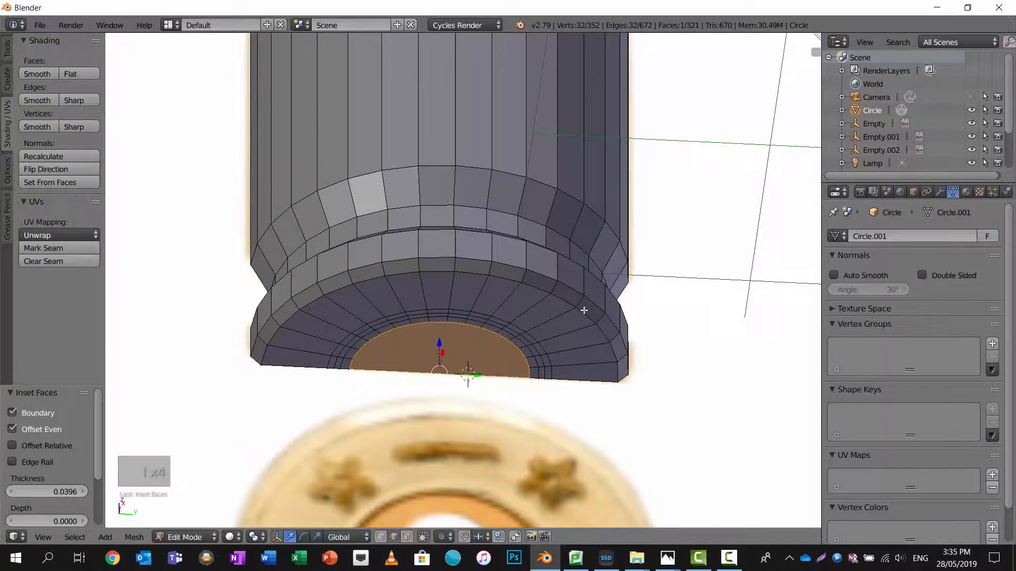
{"action": "key", "text": "s"}
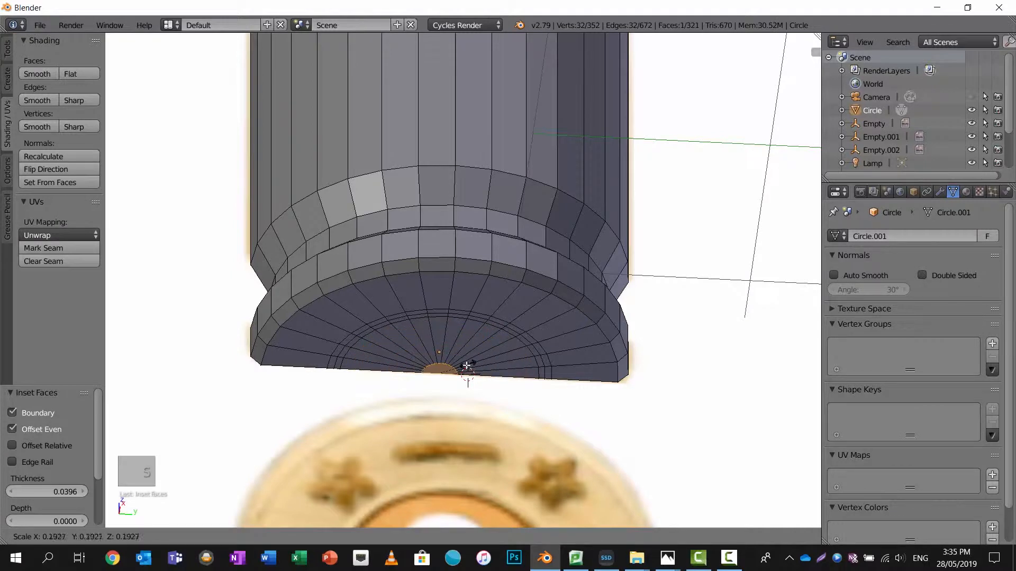
{"action": "left_click", "coordinate": [466, 367]}
Add a loop cut on the bottom face just inside the narrow inset rings.
{"action": "scroll", "coordinate": [453, 347], "scroll_direction": "up", "scroll_amount": 4}
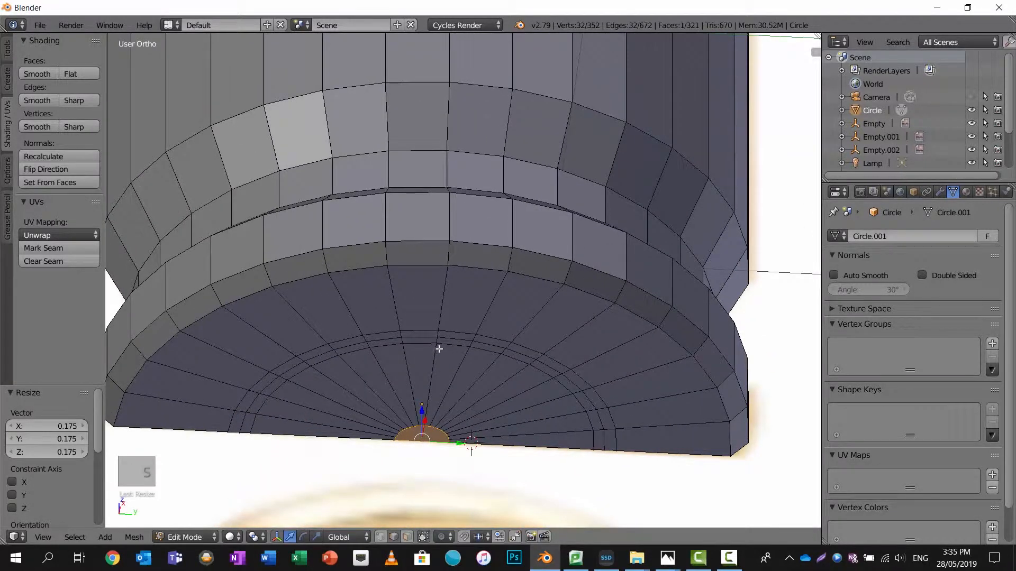
{"action": "key", "text": "ctrl+r"}
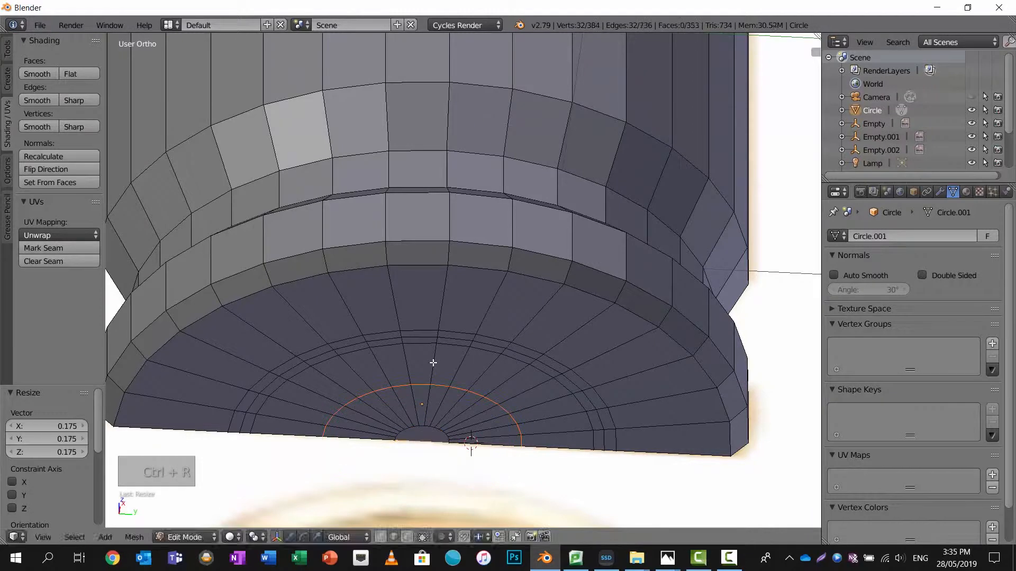
{"action": "left_click", "coordinate": [433, 359]}
{"action": "left_click", "coordinate": [436, 353]}
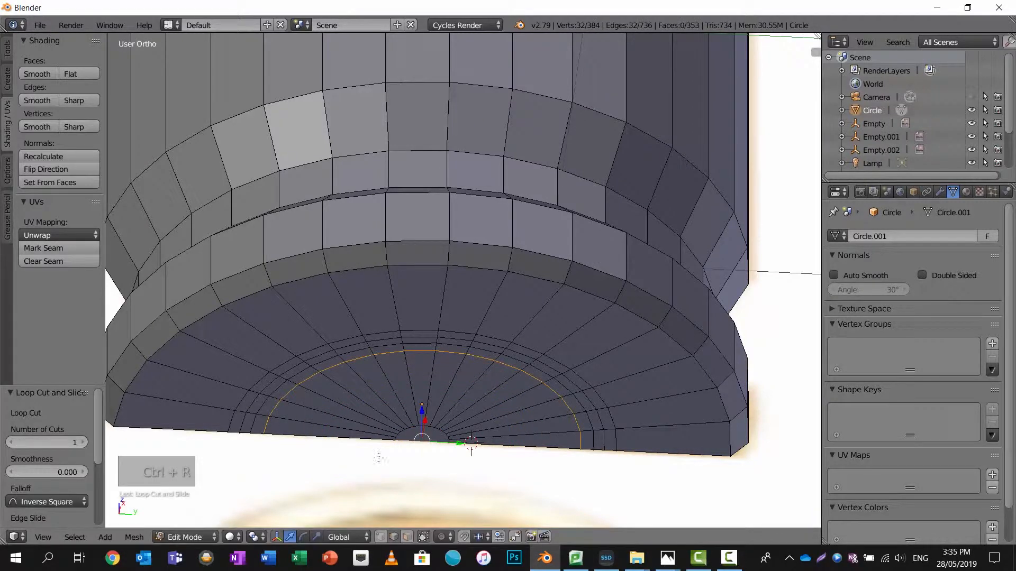
Select the middle narrow ring of faces on the bottom and extrude it about 0.02 up into the casing as the primer groove.
{"action": "left_click", "coordinate": [406, 537]}
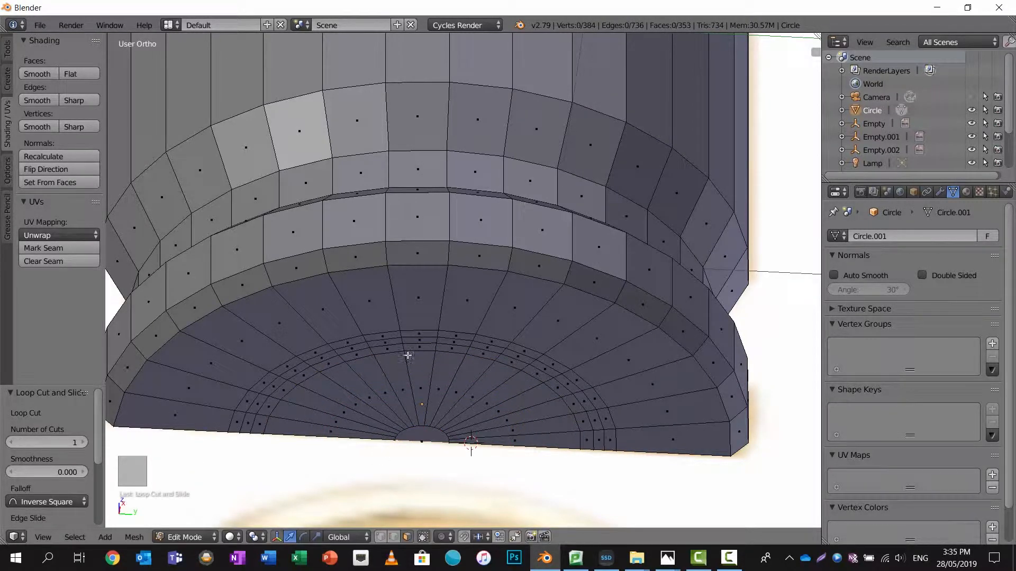
{"action": "scroll", "coordinate": [395, 343], "scroll_direction": "up", "scroll_amount": 5}
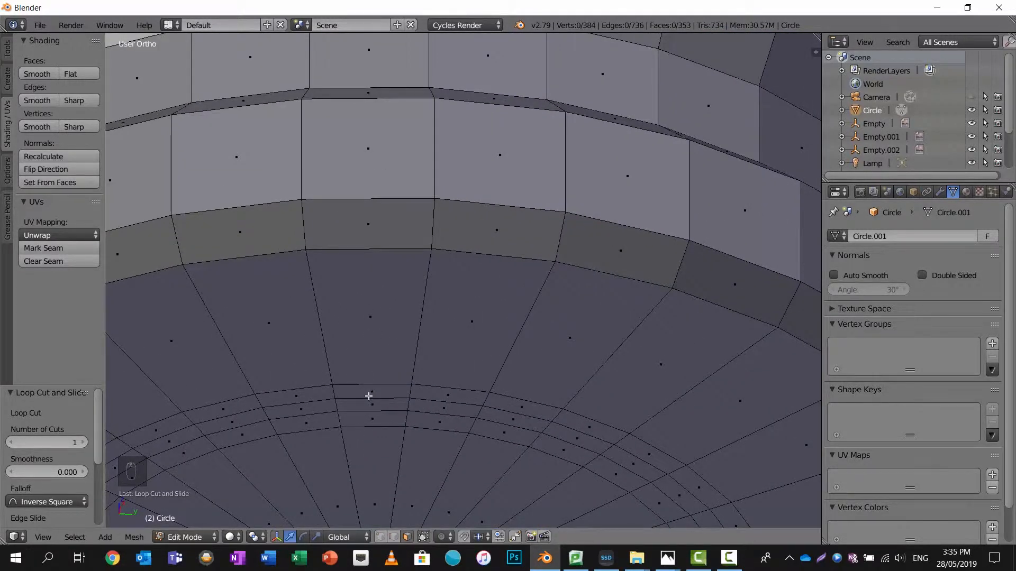
{"action": "right_click", "coordinate": [369, 405], "text": "alt"}
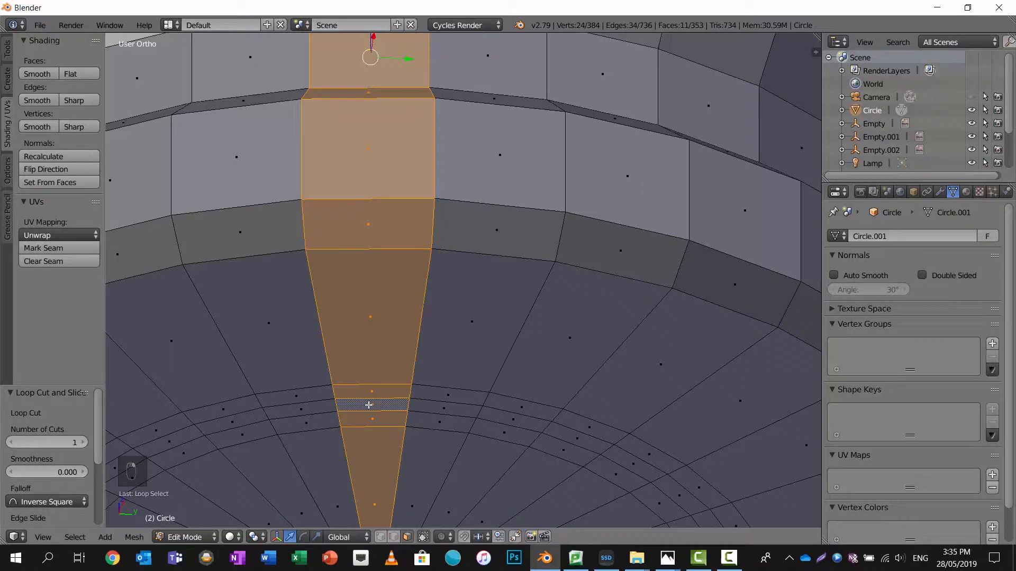
{"action": "key", "text": "a"}
{"action": "key", "text": "a"}
{"action": "key", "text": "a"}
{"action": "key", "text": "a"}
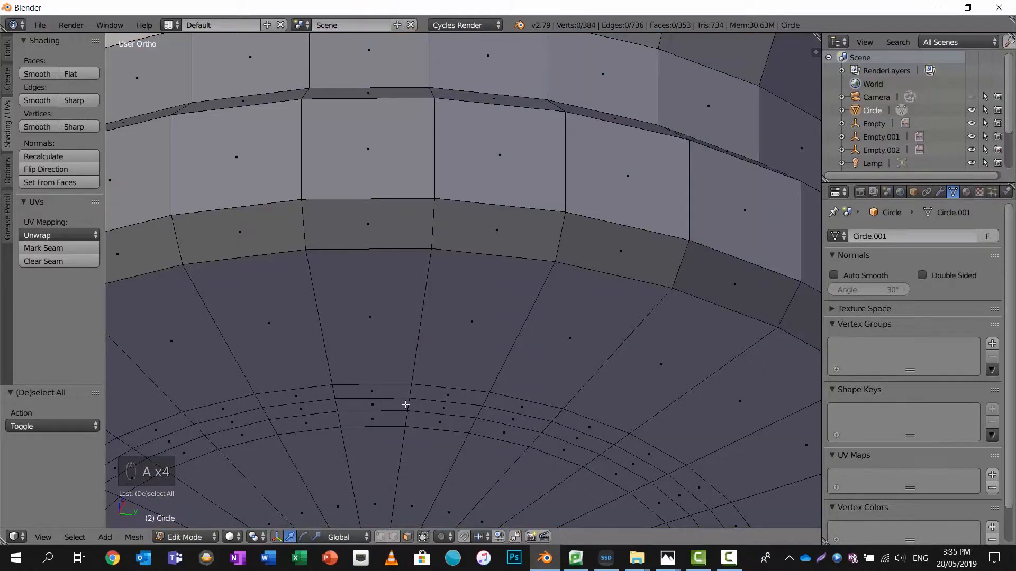
{"action": "right_click", "coordinate": [406, 404], "text": "alt"}
{"action": "scroll", "coordinate": [415, 404], "scroll_direction": "down", "scroll_amount": 3}
{"action": "key", "text": "e"}
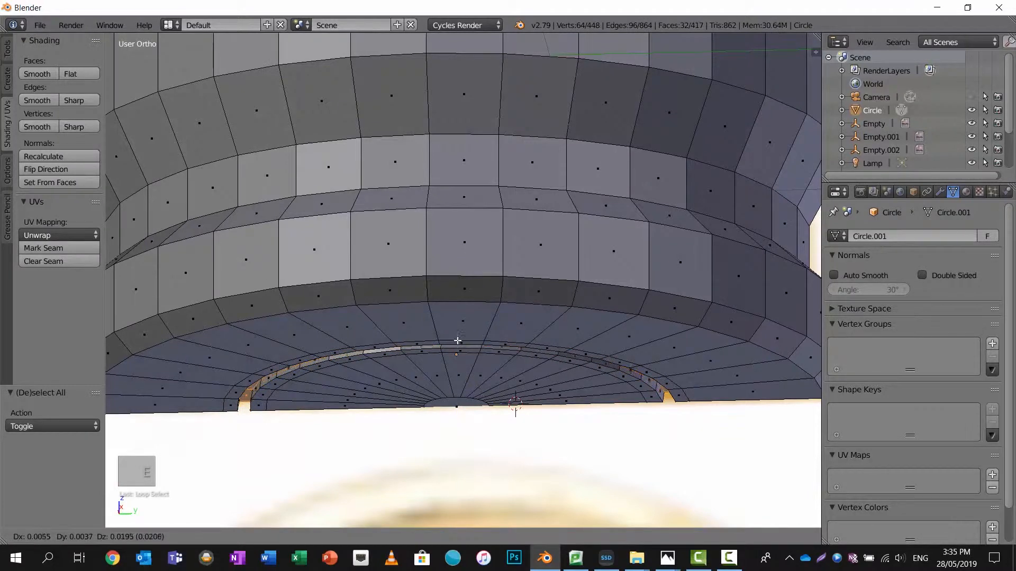
{"action": "left_click", "coordinate": [457, 337]}
Select the whole casing mesh and add a Solidify modifier with a thickness of 0.02.
{"action": "middle_click_drag", "start_coordinate": [458, 333], "coordinate": [480, 295]}
{"action": "scroll", "coordinate": [461, 255], "scroll_direction": "down", "scroll_amount": 5}
{"action": "scroll", "coordinate": [442, 269], "scroll_direction": "up", "scroll_amount": 2}
{"action": "scroll", "coordinate": [442, 268], "scroll_direction": "down", "scroll_amount": 4}
{"action": "key", "text": "a"}
{"action": "key", "text": "a"}
{"action": "key", "text": "a"}
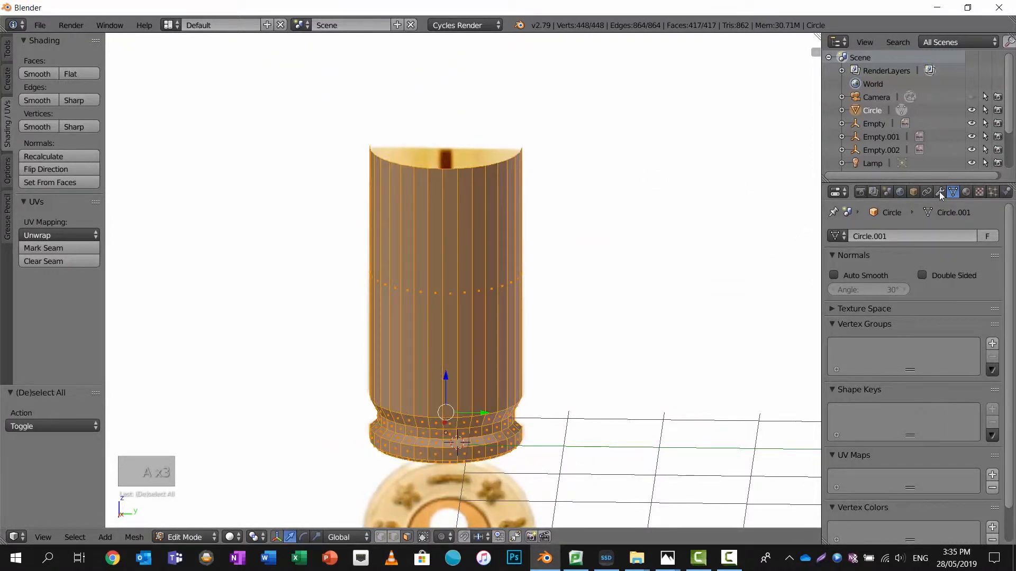
{"action": "left_click", "coordinate": [939, 191]}
{"action": "left_click", "coordinate": [893, 232]}
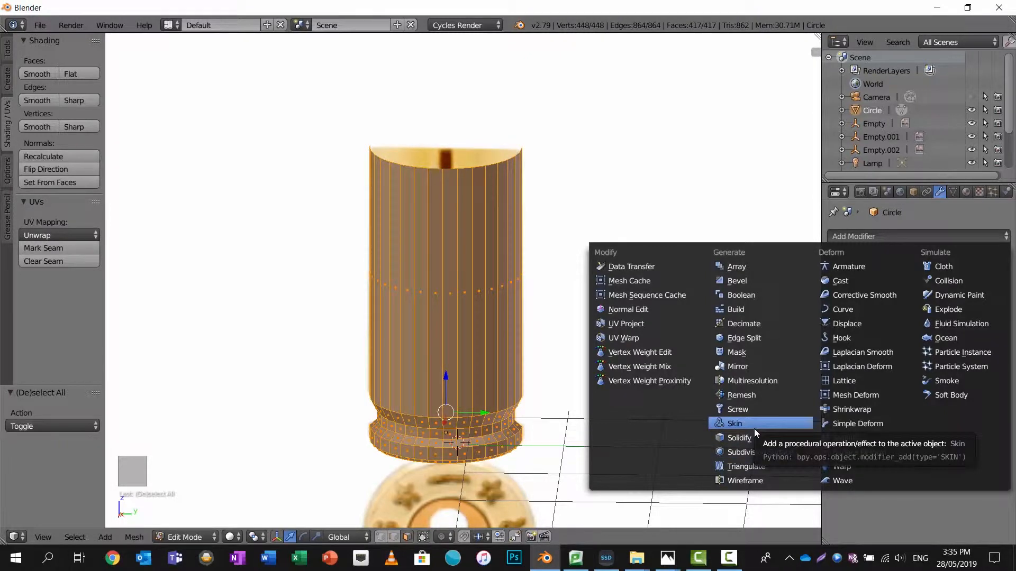
{"action": "left_click", "coordinate": [740, 438]}
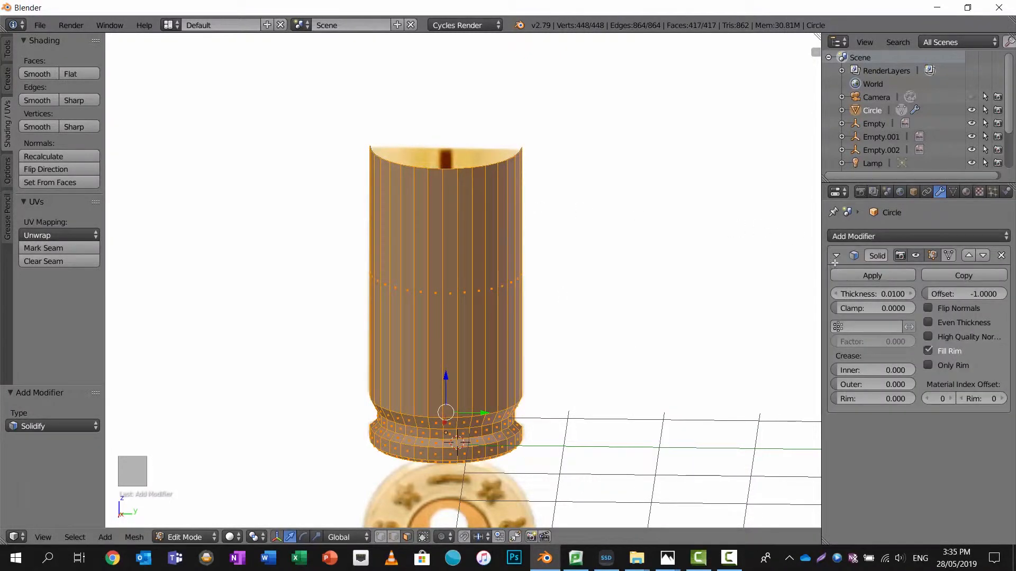
{"action": "left_click", "coordinate": [895, 295]}
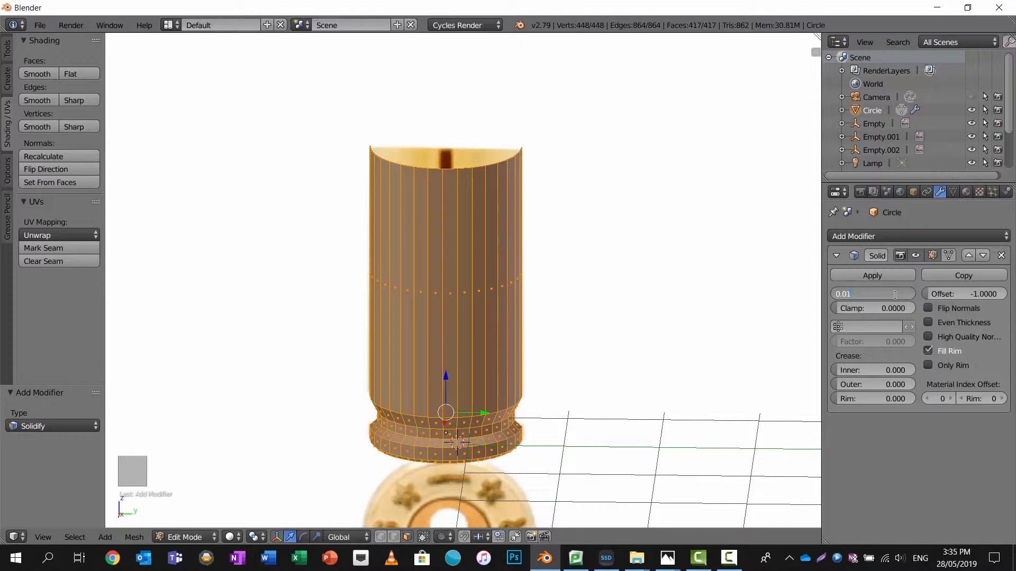
{"action": "type", "text": "0.02"}
{"action": "key", "text": "Return"}
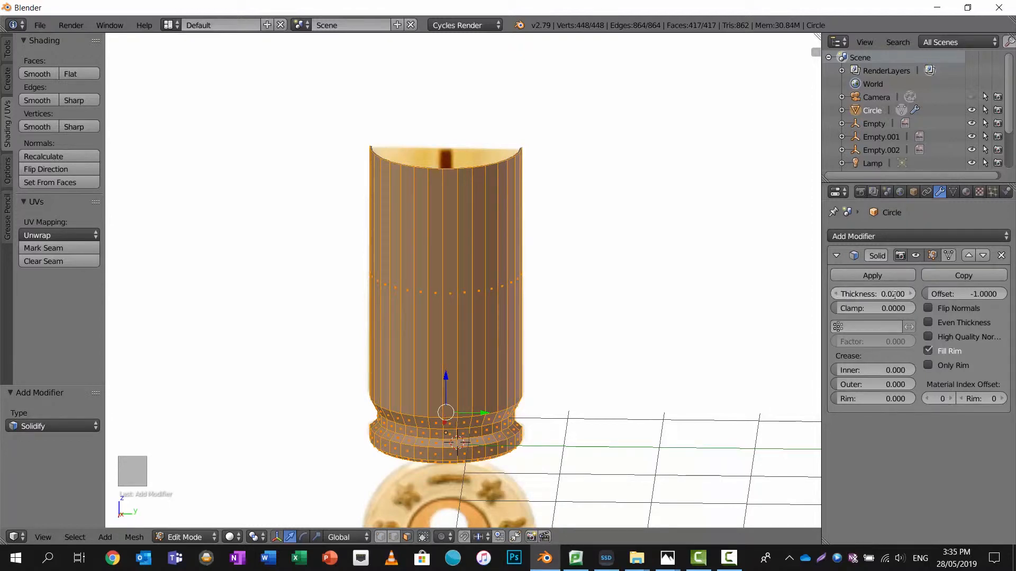
Increase the Solidify thickness to 0.025, checking the wall at the casing's open mouth.
{"action": "scroll", "coordinate": [390, 165], "scroll_direction": "up", "scroll_amount": 5}
{"action": "middle_click_drag", "start_coordinate": [417, 129], "coordinate": [445, 372], "text": "shift"}
{"action": "scroll", "coordinate": [342, 324], "scroll_direction": "down", "scroll_amount": 1}
{"action": "scroll", "coordinate": [342, 324], "scroll_direction": "down", "scroll_amount": 2}
{"action": "scroll", "coordinate": [342, 324], "scroll_direction": "up", "scroll_amount": 8}
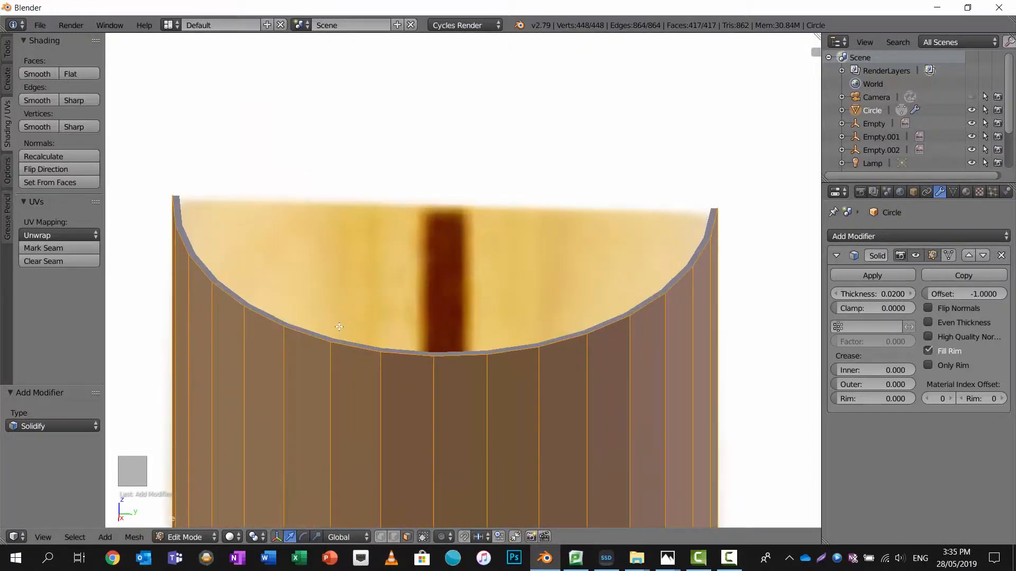
{"action": "left_click", "coordinate": [910, 294]}
{"action": "left_click", "coordinate": [910, 294]}
{"action": "left_click", "coordinate": [910, 294]}
{"action": "left_click", "coordinate": [910, 293]}
{"action": "left_click", "coordinate": [910, 293]}
Try applying the Solidify modifier to the casing in Object Mode and undo it after inspecting the mouth's wall.
{"action": "scroll", "coordinate": [614, 339], "scroll_direction": "down", "scroll_amount": 5}
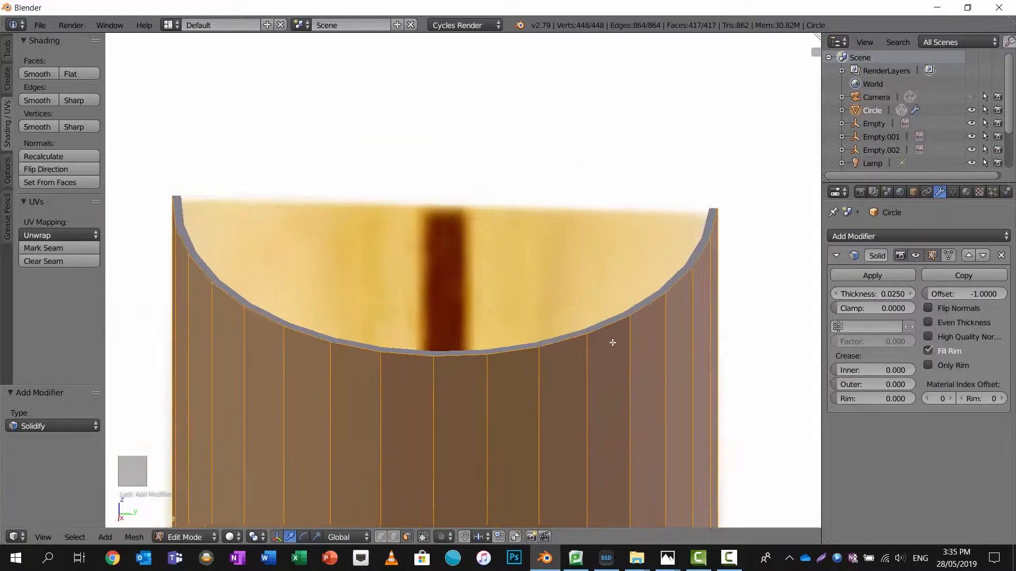
{"action": "mouse_move", "coordinate": [629, 338]}
{"action": "middle_mouse_down"}
{"action": "mouse_move", "coordinate": [605, 338]}
{"action": "mouse_move", "coordinate": [624, 334]}
{"action": "middle_mouse_up"}
{"action": "scroll", "coordinate": [503, 329], "scroll_direction": "down", "scroll_amount": 4}
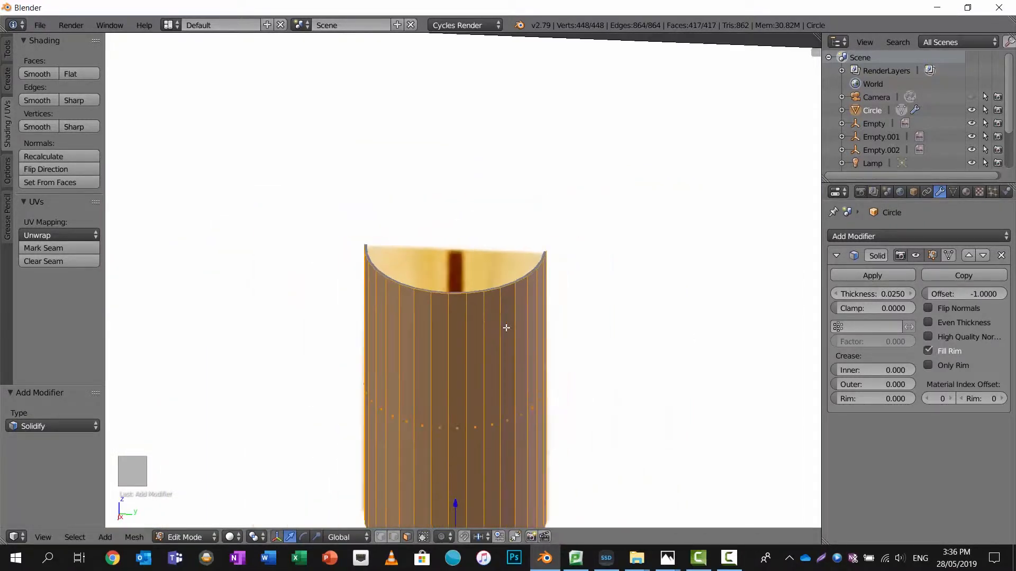
{"action": "left_click", "coordinate": [871, 275]}
{"action": "key", "text": "Tab"}
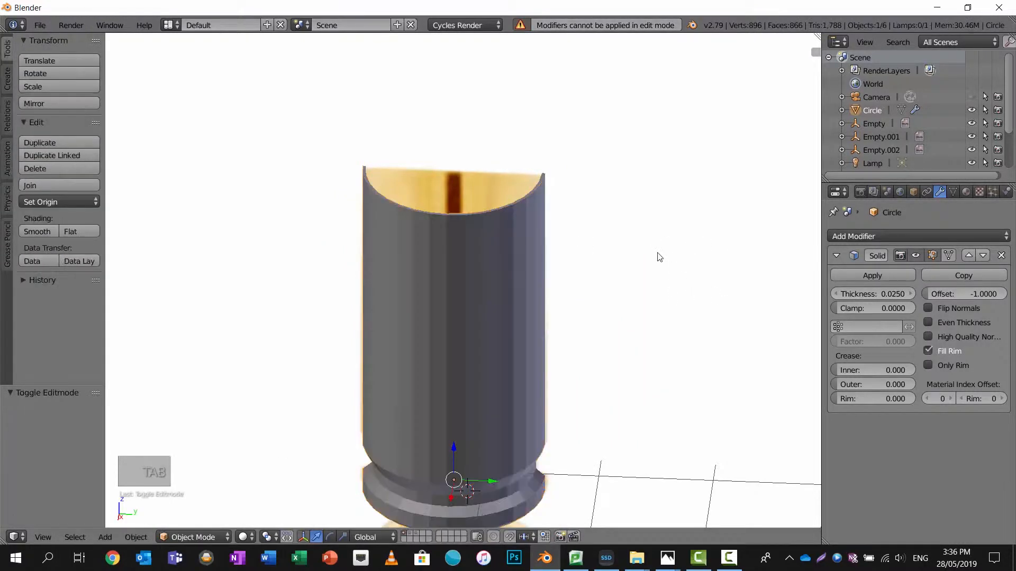
{"action": "left_click", "coordinate": [860, 276]}
{"action": "key", "text": "Tab"}
{"action": "middle_click_drag", "start_coordinate": [528, 263], "coordinate": [450, 277]}
{"action": "scroll", "coordinate": [450, 278], "scroll_direction": "down", "scroll_amount": 3}
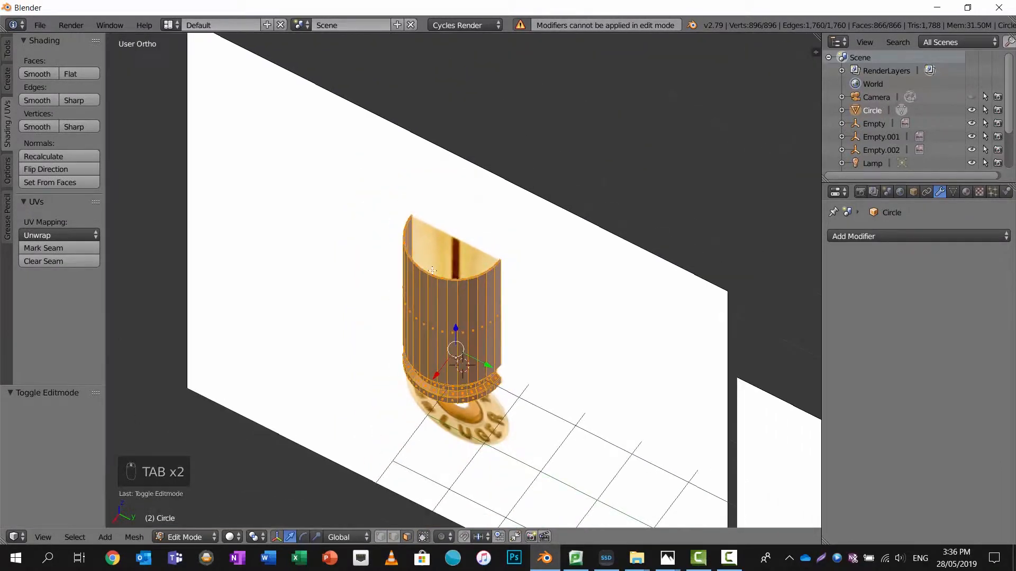
{"action": "scroll", "coordinate": [439, 278], "scroll_direction": "up", "scroll_amount": 8}
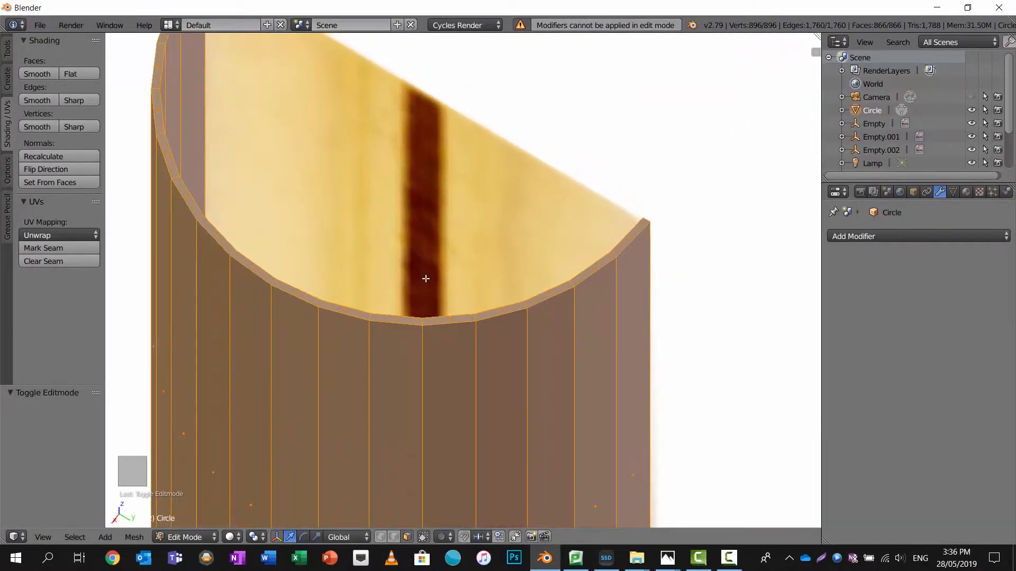
{"action": "key", "text": "ctrl+z"}
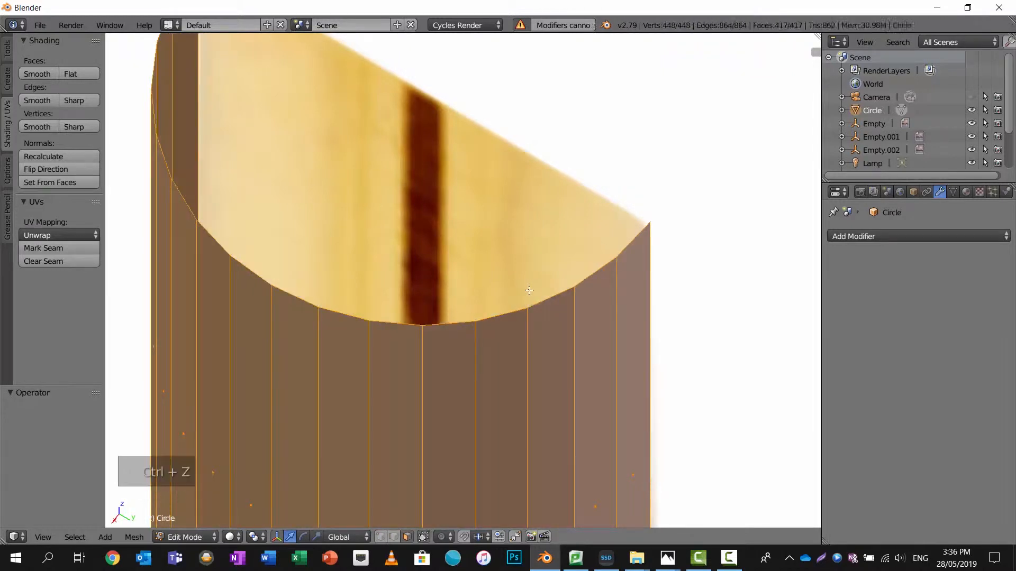
Add a Solidify modifier with thickness 0.025 and a Subdivision Surface modifier to the casing.
{"action": "left_click", "coordinate": [872, 238]}
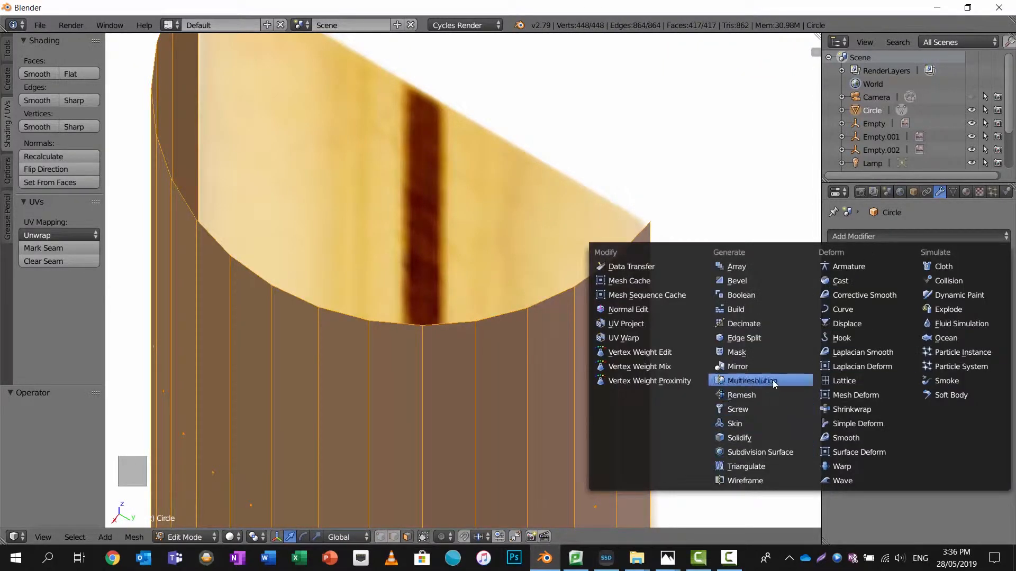
{"action": "left_click", "coordinate": [769, 437]}
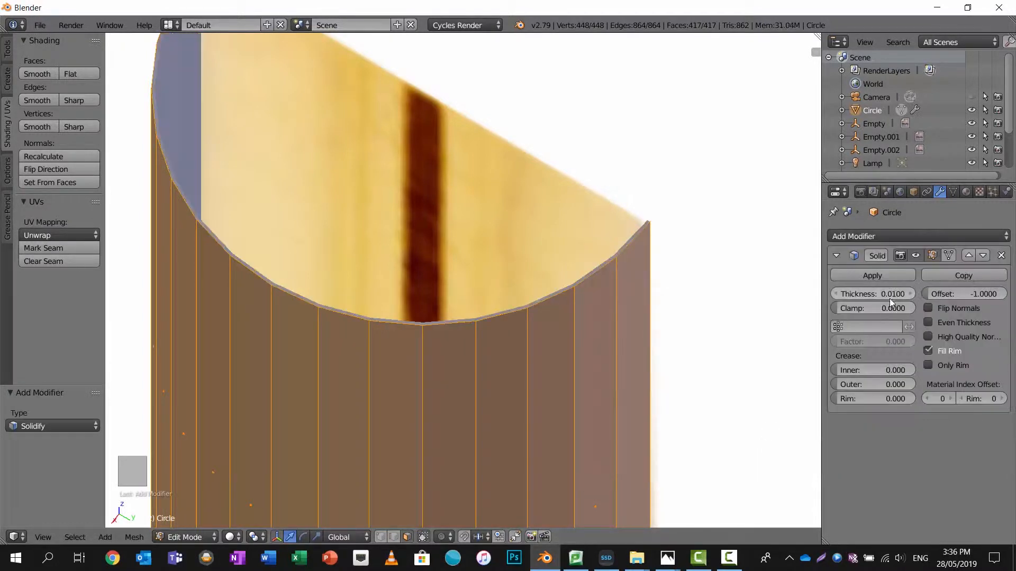
{"action": "left_click", "coordinate": [887, 293]}
{"action": "key", "text": "Return"}
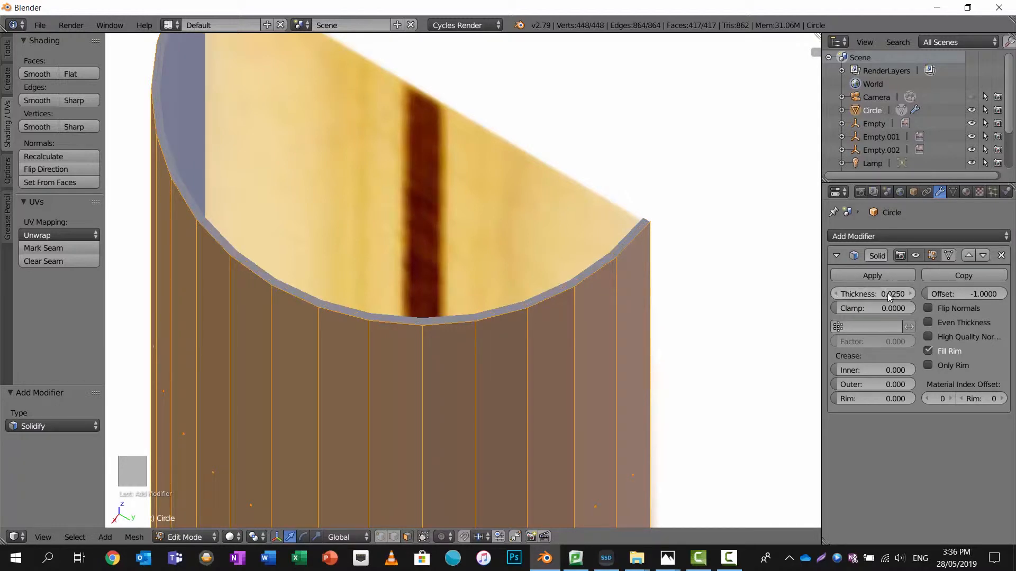
{"action": "left_click", "coordinate": [894, 236]}
{"action": "left_click", "coordinate": [737, 458]}
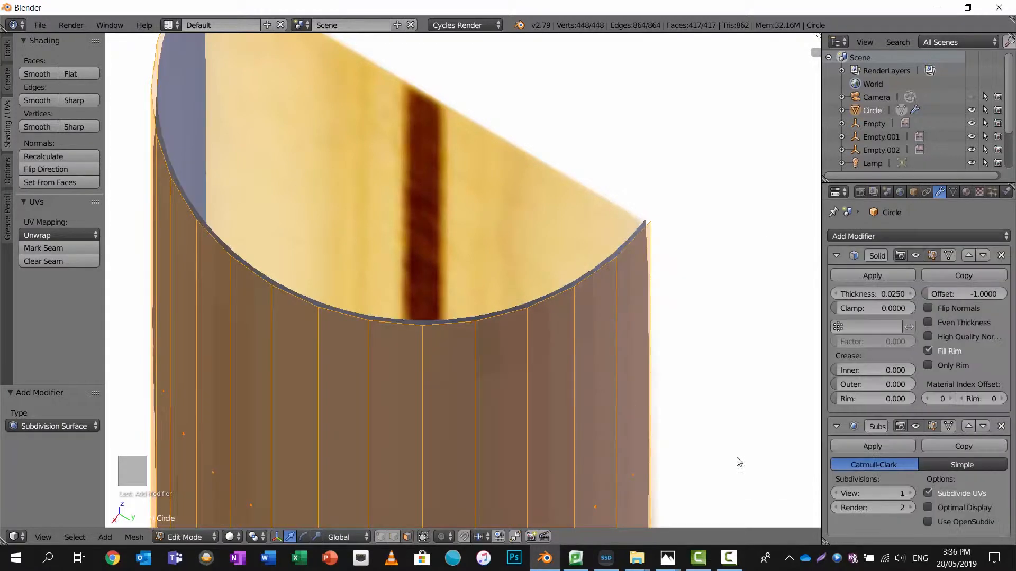
Add a loop cut around the casing's body and slide it up close to the open mouth.
{"action": "scroll", "coordinate": [615, 345], "scroll_direction": "down", "scroll_amount": 4}
{"action": "middle_click_drag", "start_coordinate": [616, 334], "coordinate": [646, 295]}
{"action": "scroll", "coordinate": [508, 247], "scroll_direction": "down", "scroll_amount": 2}
{"action": "middle_click_drag", "start_coordinate": [508, 247], "coordinate": [508, 241]}
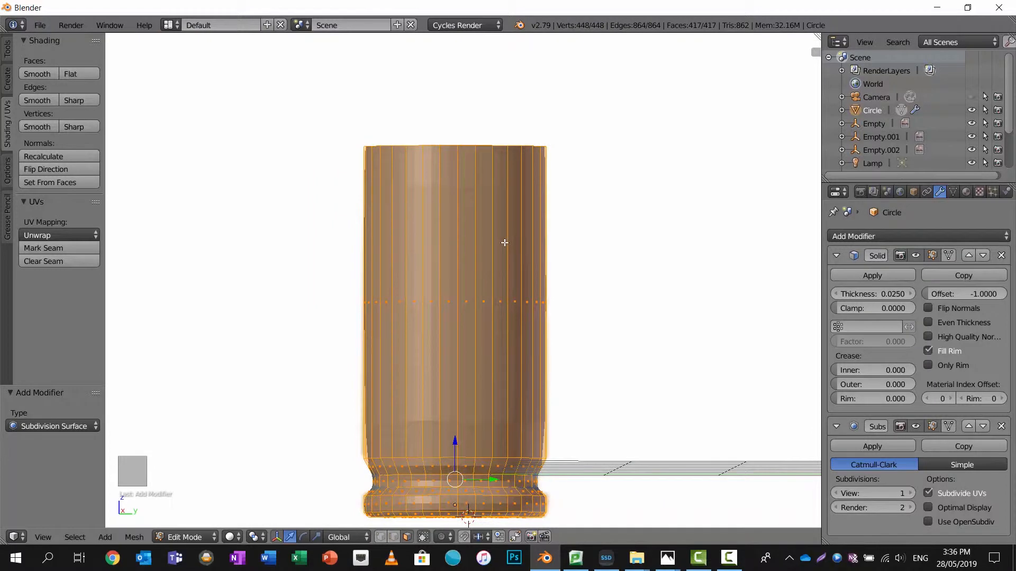
{"action": "key", "text": "ctrl+r"}
{"action": "left_click", "coordinate": [506, 241]}
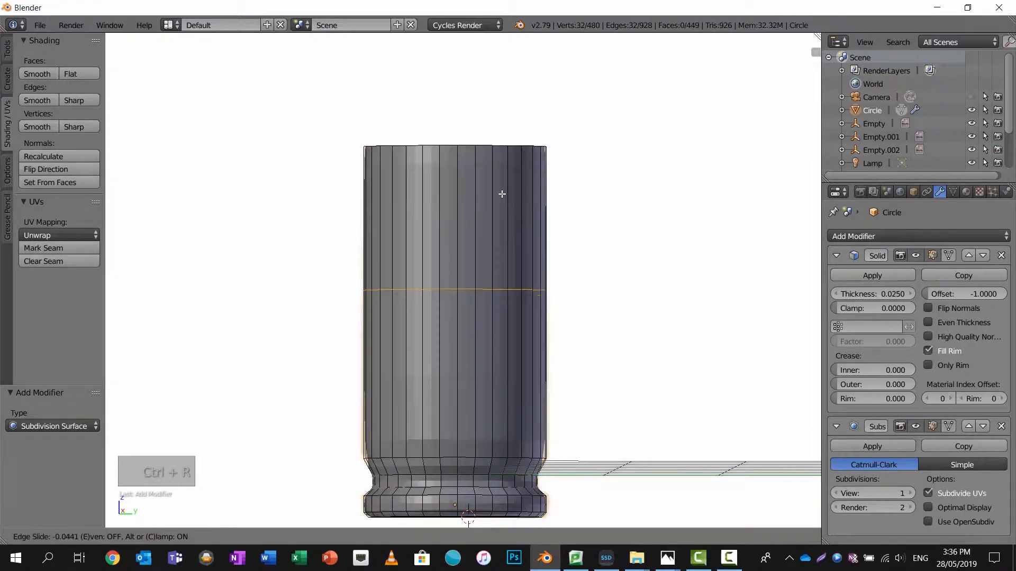
{"action": "left_click", "coordinate": [506, 89]}
Add loop cuts just above and just below the edge where the straight body meets the groove's upper slope.
{"action": "scroll", "coordinate": [445, 360], "scroll_direction": "up", "scroll_amount": 3}
{"action": "middle_click_drag", "start_coordinate": [428, 454], "coordinate": [456, 214], "text": "shift"}
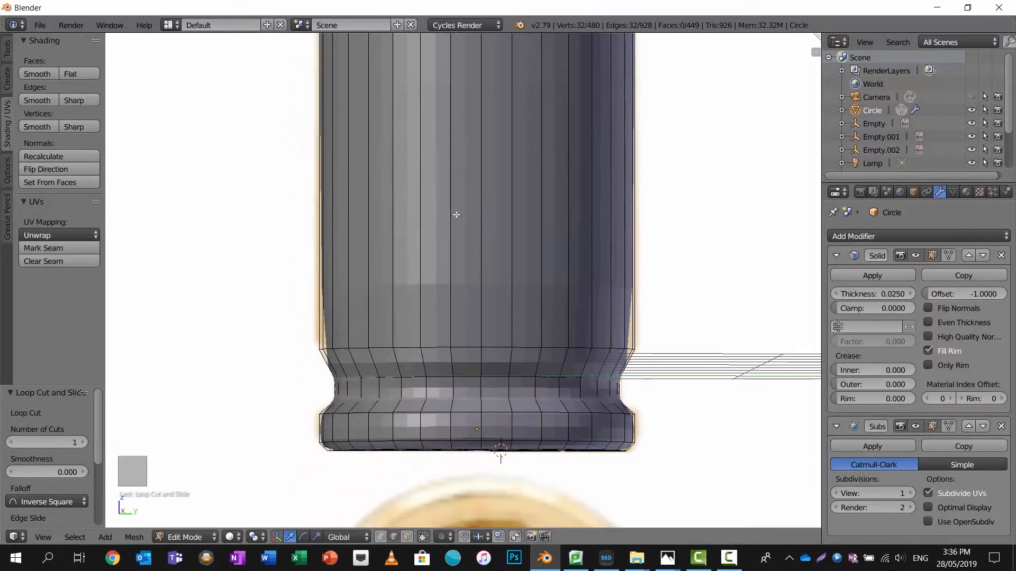
{"action": "key", "text": "ctrl+r"}
{"action": "left_click", "coordinate": [442, 254]}
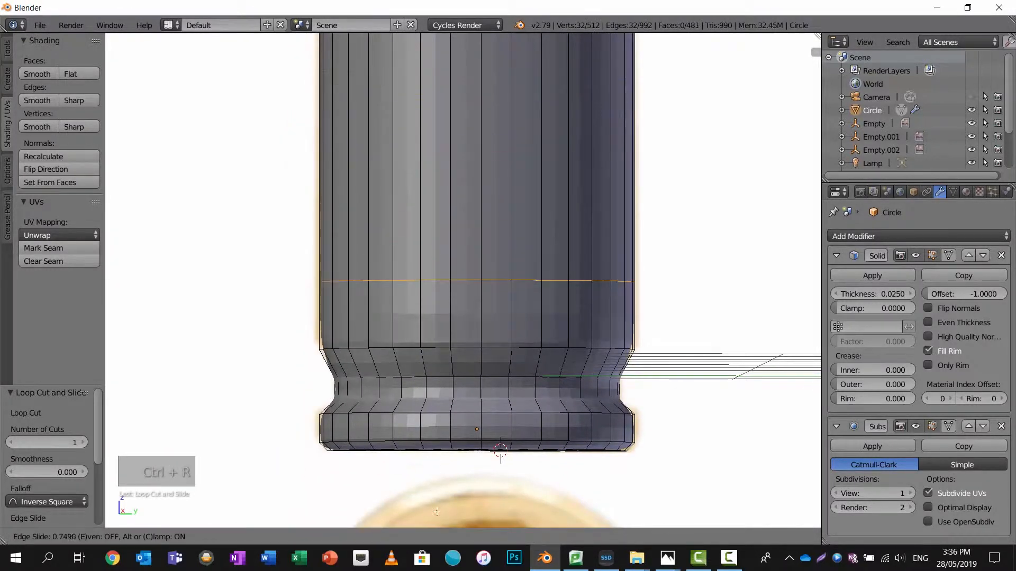
{"action": "left_click", "coordinate": [444, 60]}
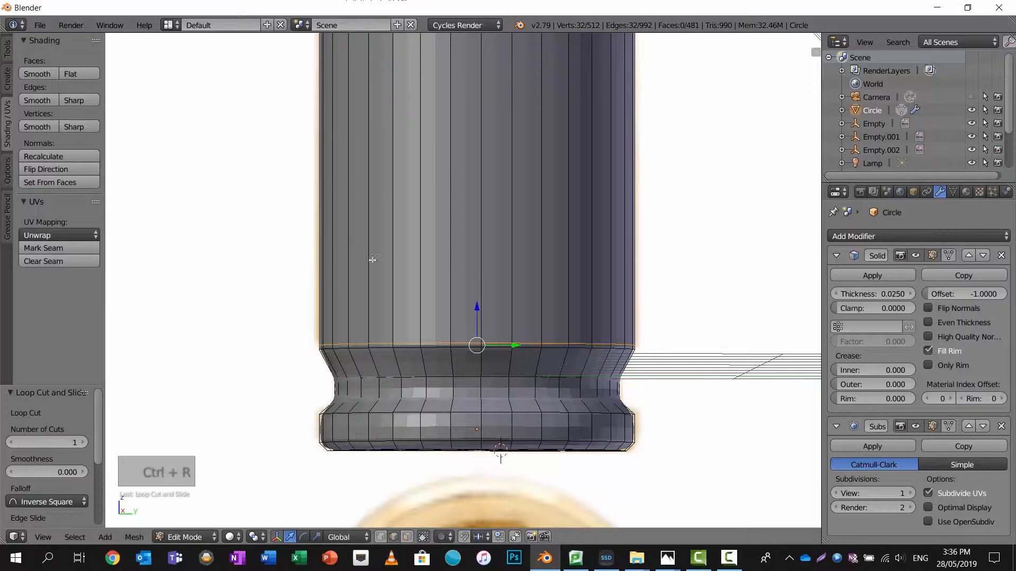
{"action": "key", "text": "ctrl+e"}
{"action": "key", "text": "ctrl+r"}
{"action": "left_click", "coordinate": [526, 360]}
{"action": "left_click", "coordinate": [533, 351]}
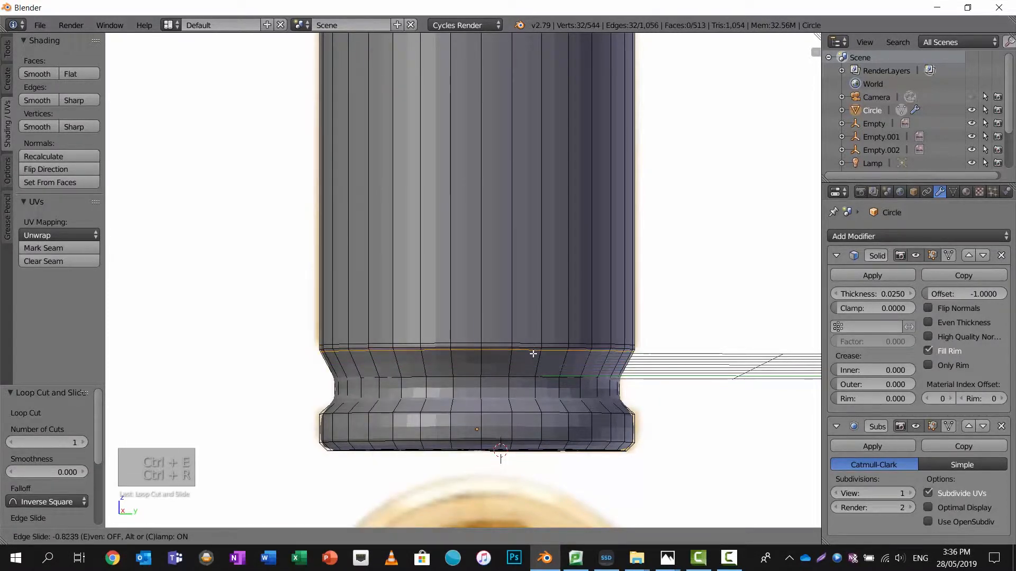
Add supporting loop cuts at the bottom of the upper slope and at both edges of the groove's narrow band.
{"action": "key", "text": "ctrl+r"}
{"action": "left_click", "coordinate": [515, 367]}
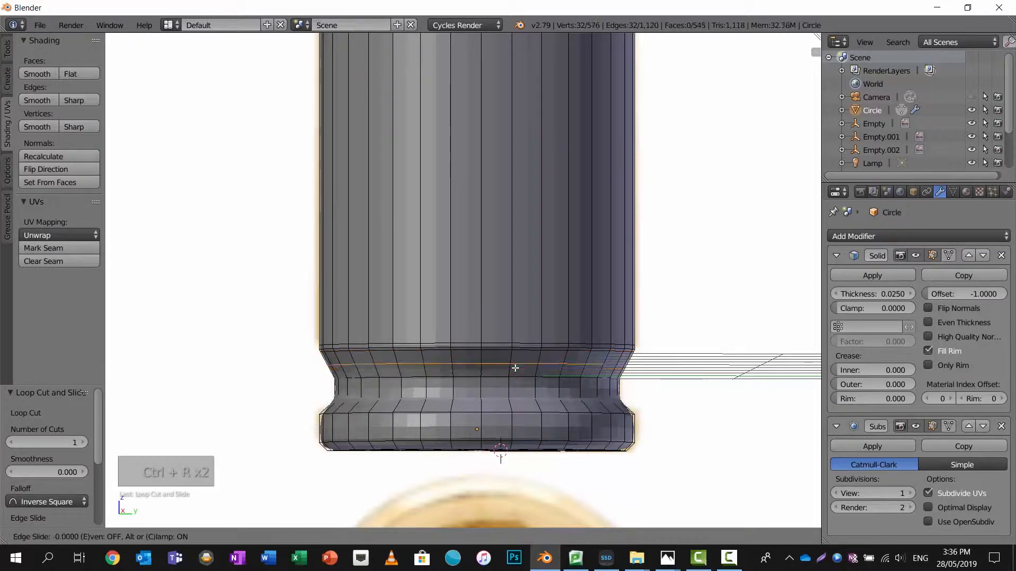
{"action": "left_click", "coordinate": [513, 395]}
{"action": "key", "text": "ctrl+r"}
{"action": "left_click", "coordinate": [512, 394]}
{"action": "left_click", "coordinate": [510, 382]}
{"action": "key", "text": "ctrl+r"}
{"action": "left_click", "coordinate": [508, 394]}
{"action": "left_click", "coordinate": [507, 396]}
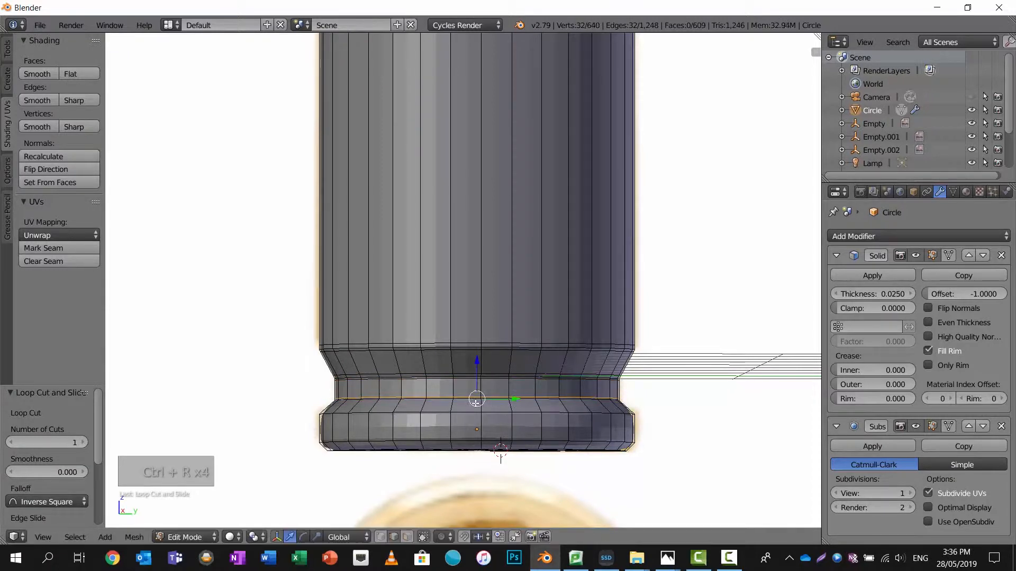
Add loop cuts close to the upper and lower edges of the slope between the groove and the rim.
{"action": "middle_click_drag", "start_coordinate": [476, 402], "coordinate": [466, 409]}
{"action": "key", "text": "ctrl+r"}
{"action": "left_click", "coordinate": [454, 422]}
{"action": "left_click", "coordinate": [455, 413]}
{"action": "key", "text": "ctrl+r"}
{"action": "left_click", "coordinate": [454, 421]}
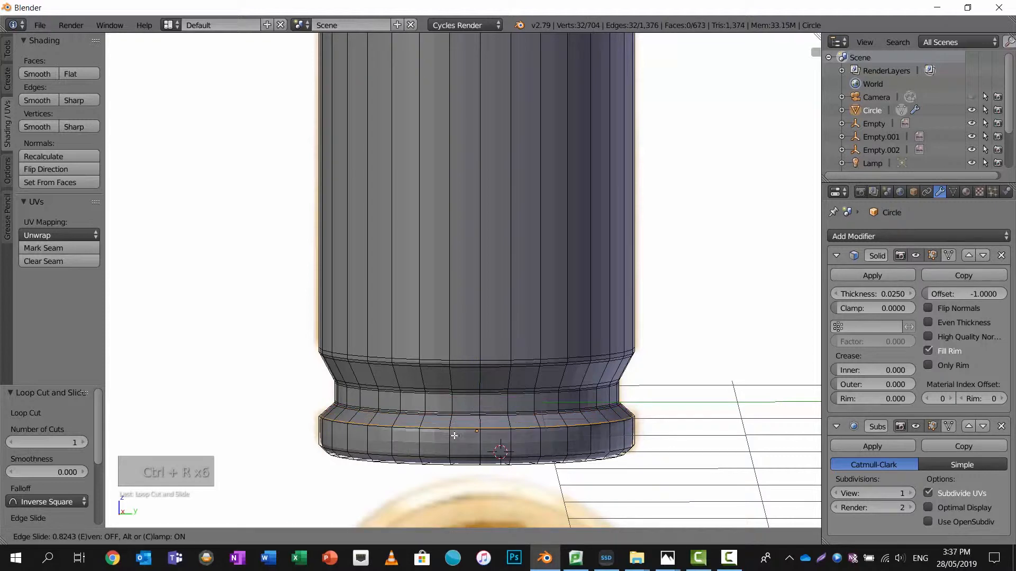
{"action": "left_click", "coordinate": [454, 434]}
Add loop cuts close to the upper and lower edges of the rim's straight outer wall.
{"action": "key", "text": "ctrl+r"}
{"action": "left_click", "coordinate": [452, 432]}
{"action": "left_click", "coordinate": [452, 431]}
{"action": "key", "text": "ctrl+r"}
{"action": "left_click", "coordinate": [453, 447]}
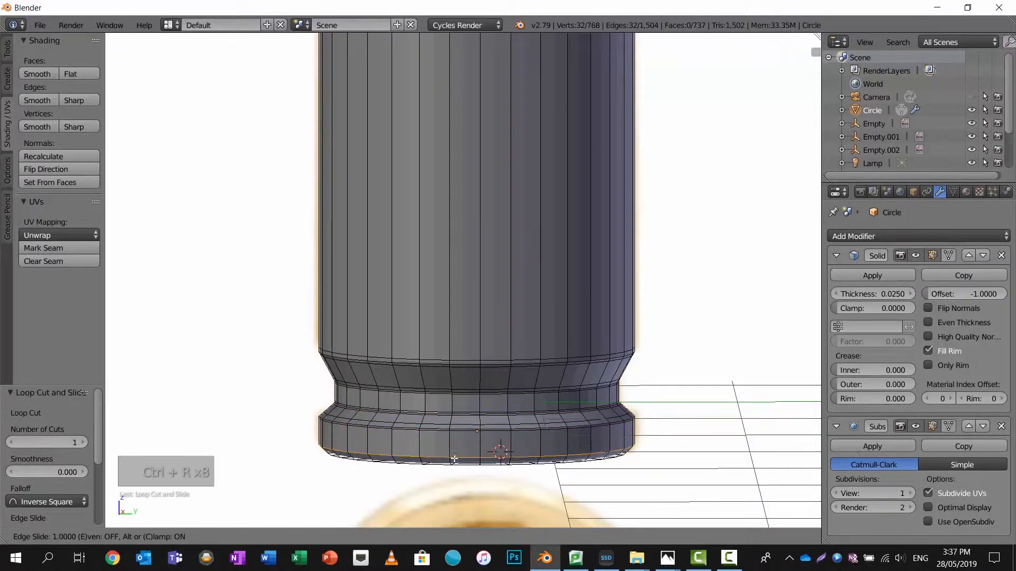
{"action": "left_click", "coordinate": [454, 458]}
Add loop cuts close to both edges of the chamfer beneath the rim.
{"action": "middle_click_drag", "start_coordinate": [454, 454], "coordinate": [479, 280]}
{"action": "scroll", "coordinate": [457, 421], "scroll_direction": "up", "scroll_amount": 2}
{"action": "scroll", "coordinate": [471, 313], "scroll_direction": "up", "scroll_amount": 4}
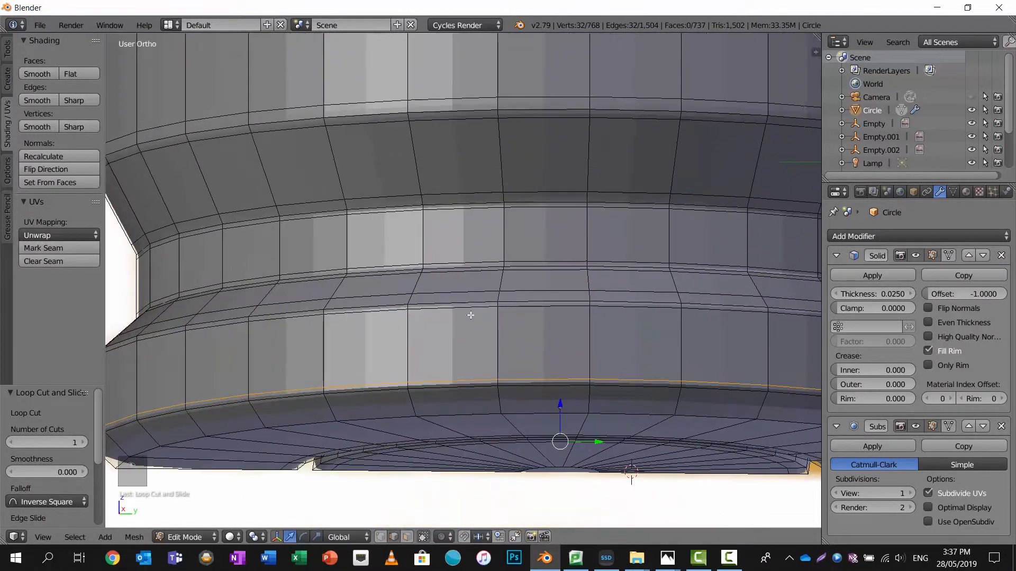
{"action": "key", "text": "ctrl+r"}
{"action": "left_click", "coordinate": [493, 403]}
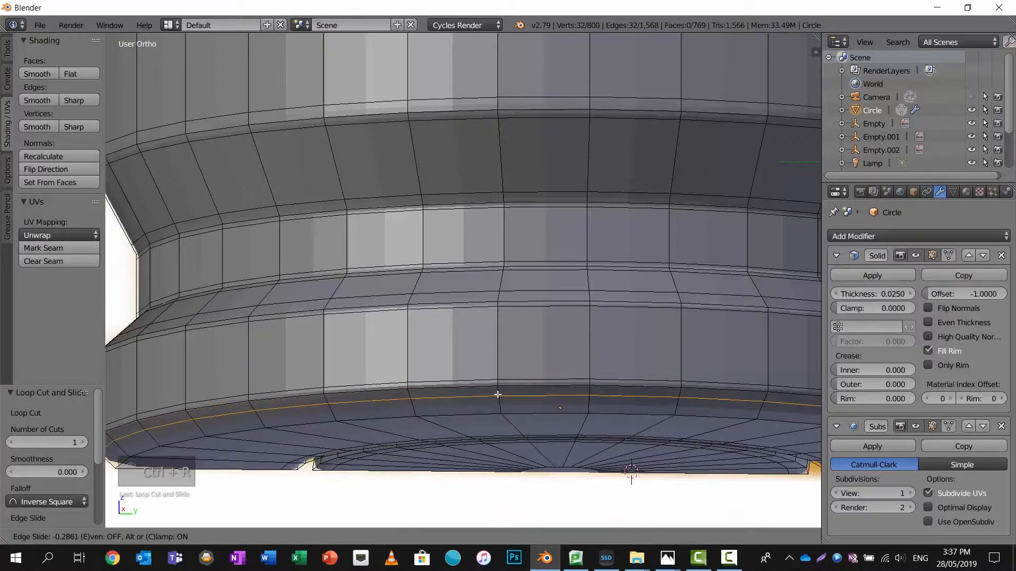
{"action": "left_click", "coordinate": [497, 392]}
{"action": "key", "text": "ctrl+r"}
{"action": "left_click", "coordinate": [500, 405]}
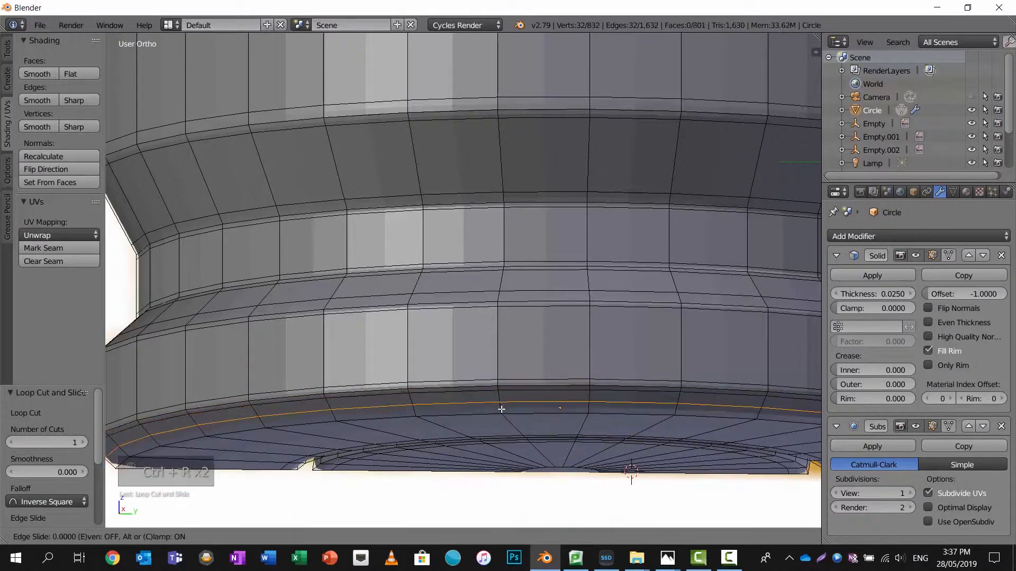
{"action": "left_click", "coordinate": [504, 412]}
Add a loop cut on the casing's bottom face just inside its outer edge.
{"action": "middle_click_drag", "start_coordinate": [510, 363], "coordinate": [518, 246]}
{"action": "key", "text": "ctrl+r"}
{"action": "left_click", "coordinate": [552, 231]}
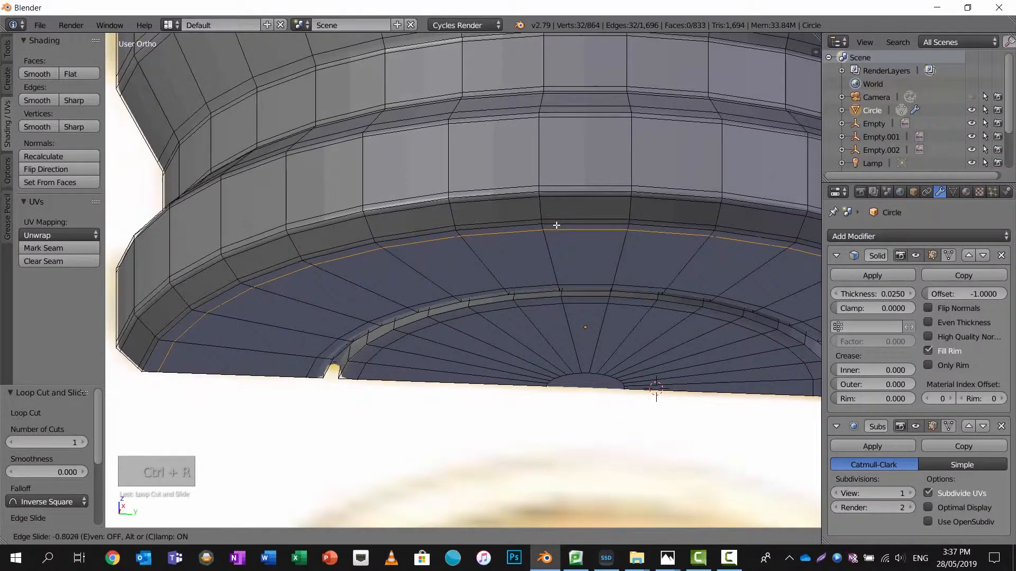
{"action": "left_click", "coordinate": [558, 229]}
Add a loop cut on the bottom's central primer disc, close to the inner edge of the ring groove.
{"action": "middle_click_drag", "start_coordinate": [562, 244], "coordinate": [568, 191]}
{"action": "scroll", "coordinate": [568, 191], "scroll_direction": "up", "scroll_amount": 5}
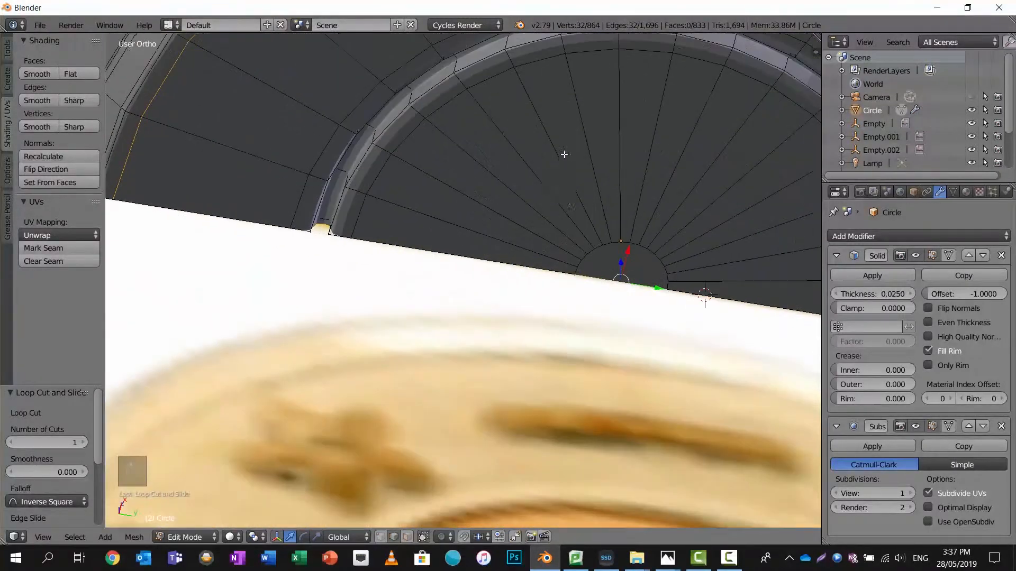
{"action": "scroll", "coordinate": [522, 194], "scroll_direction": "down", "scroll_amount": 1}
{"action": "key", "text": "ctrl+r"}
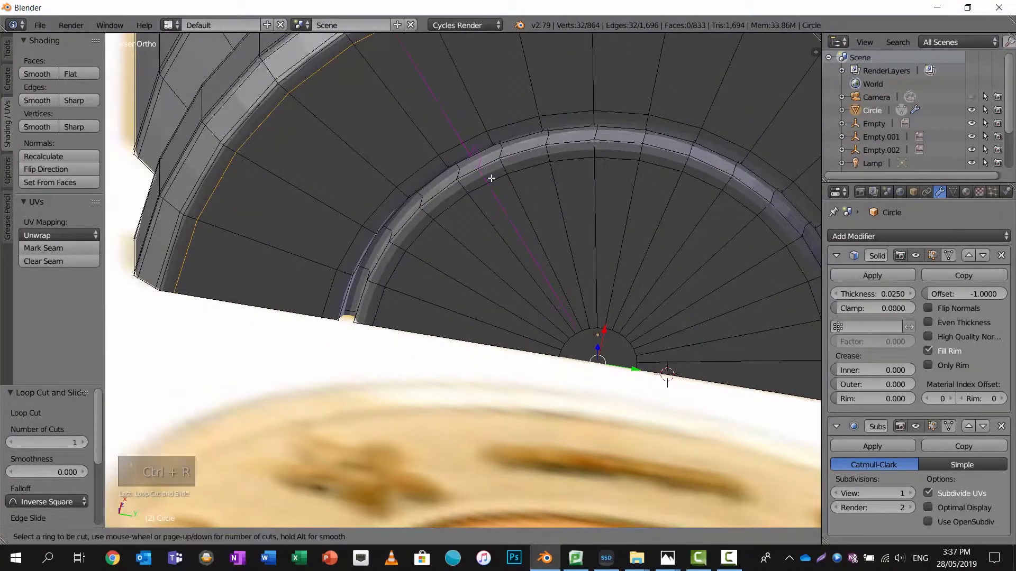
{"action": "left_click", "coordinate": [464, 185]}
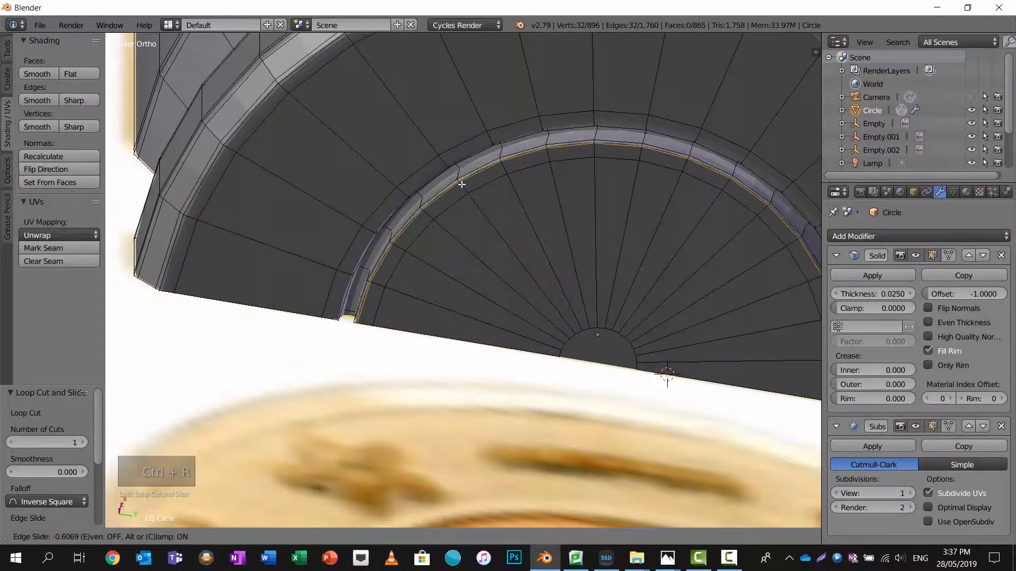
{"action": "left_click", "coordinate": [460, 177]}
{"action": "middle_click_drag", "start_coordinate": [462, 165], "coordinate": [468, 182]}
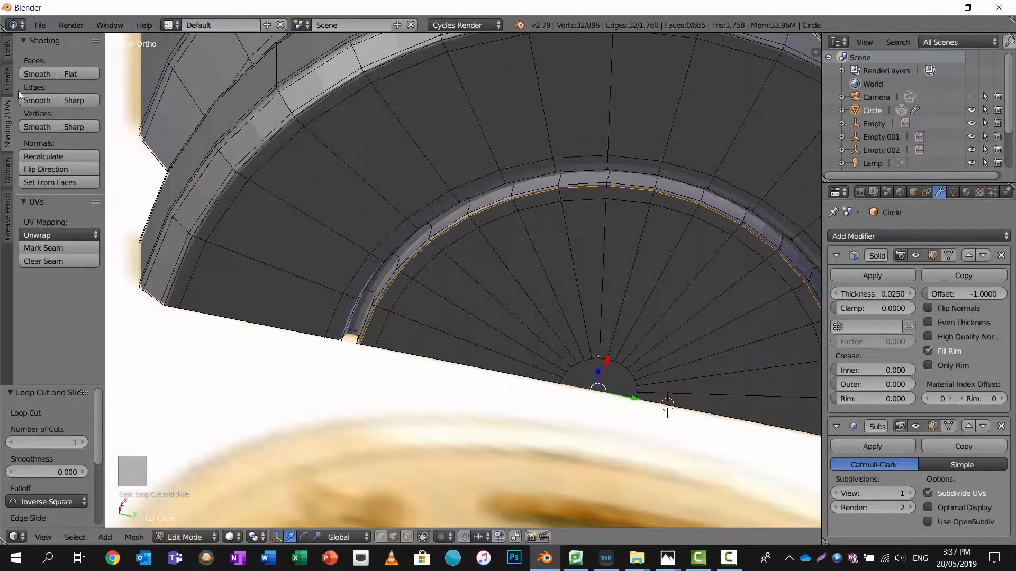
Select the whole casing mesh and set its faces to smooth shading.
{"action": "key", "text": "a"}
{"action": "key", "text": "a"}
{"action": "key", "text": "a"}
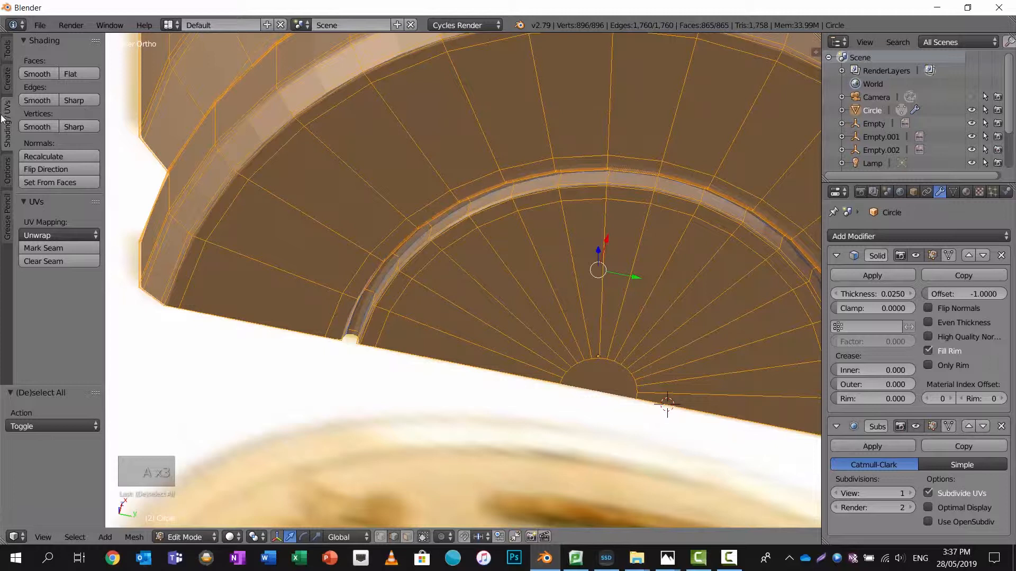
{"action": "left_click", "coordinate": [37, 73]}
{"action": "middle_click_drag", "start_coordinate": [325, 133], "coordinate": [630, 304]}
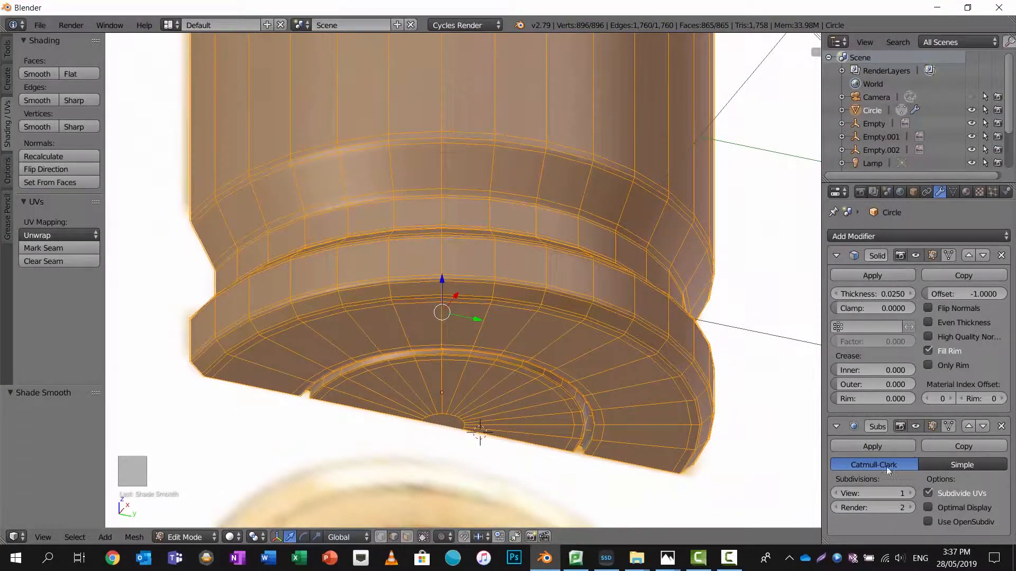
Set the Subdivision Surface view level to 2 and check the casing's base and mouth.
{"action": "middle_click_drag", "start_coordinate": [591, 248], "coordinate": [558, 468]}
{"action": "scroll", "coordinate": [550, 360], "scroll_direction": "down", "scroll_amount": 5}
{"action": "scroll", "coordinate": [517, 308], "scroll_direction": "down", "scroll_amount": 1}
{"action": "middle_click_drag", "start_coordinate": [505, 301], "coordinate": [494, 209]}
{"action": "scroll", "coordinate": [494, 288], "scroll_direction": "down", "scroll_amount": 1}
{"action": "scroll", "coordinate": [494, 288], "scroll_direction": "up", "scroll_amount": 3}
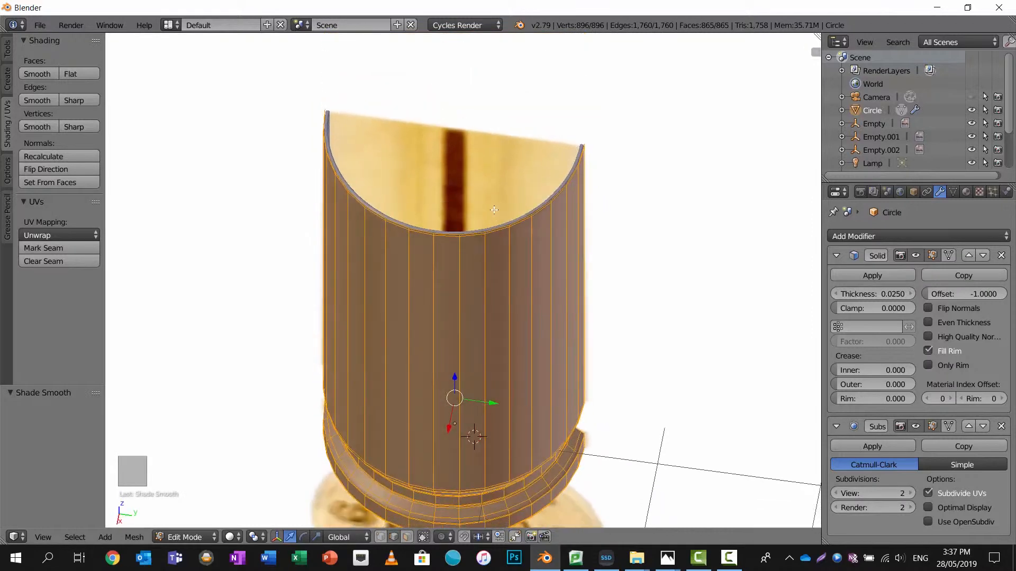
Apply the Solidify modifier in Object Mode and deselect the whole mesh in Edit Mode at the casing's mouth.
{"action": "left_click", "coordinate": [889, 274]}
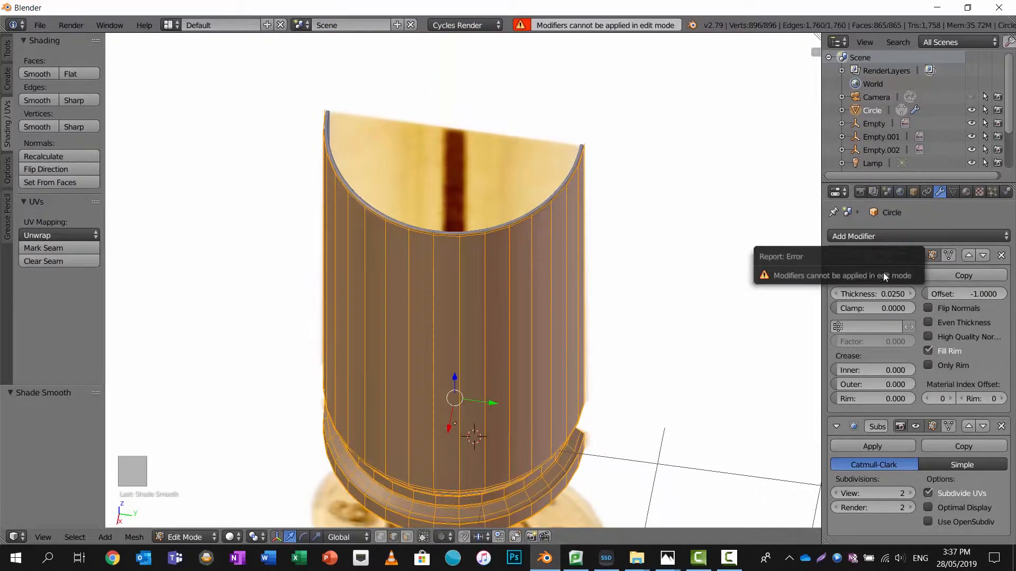
{"action": "key", "text": "Tab"}
{"action": "key", "text": "Tab"}
{"action": "middle_click_drag", "start_coordinate": [498, 217], "coordinate": [476, 318]}
{"action": "scroll", "coordinate": [410, 282], "scroll_direction": "up", "scroll_amount": 6}
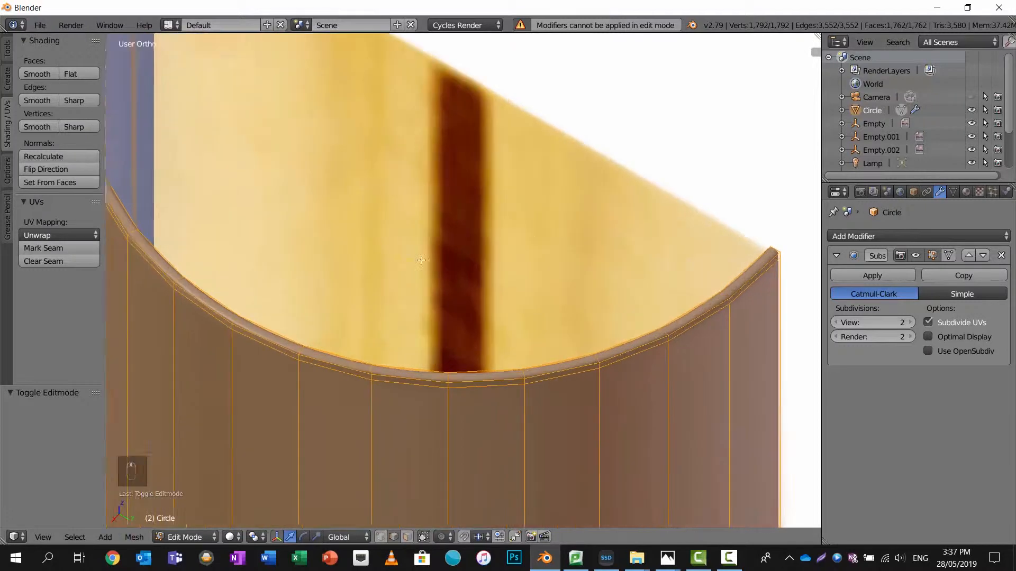
{"action": "scroll", "coordinate": [347, 243], "scroll_direction": "up", "scroll_amount": 4}
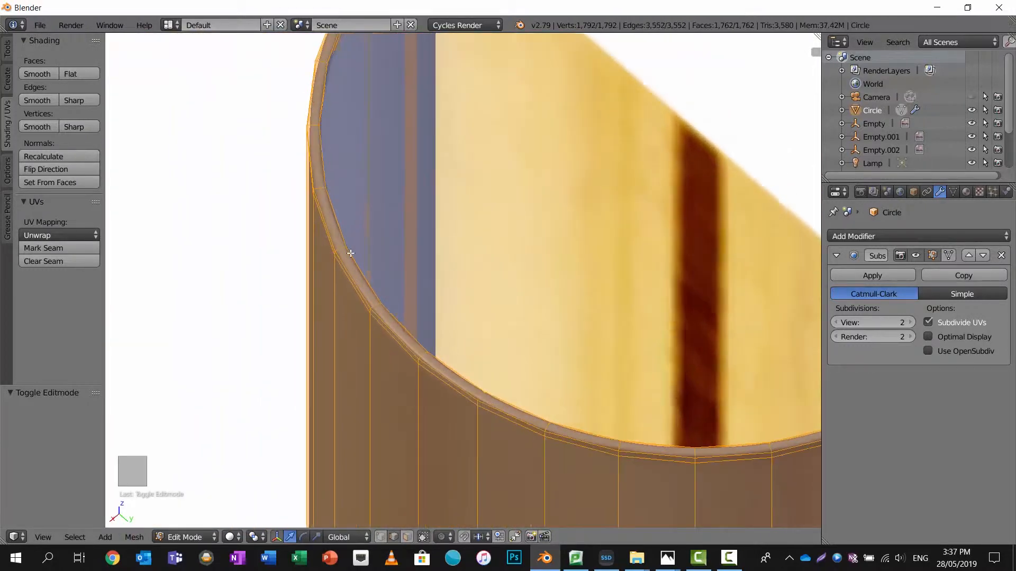
{"action": "key", "text": "a"}
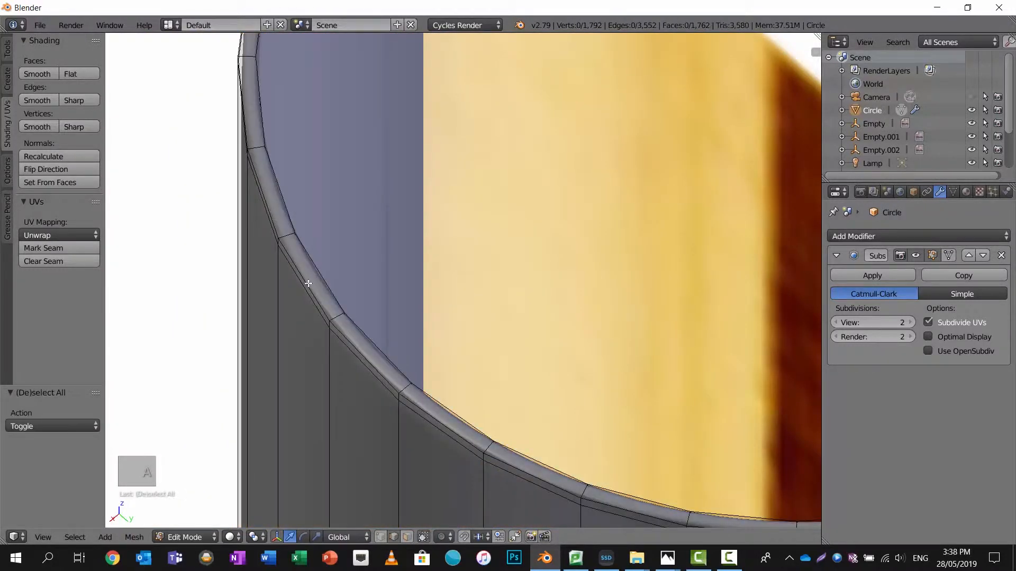
Mark seams on the outer and inner edge loops of the rim at the casing's mouth.
{"action": "right_click", "coordinate": [307, 285], "text": "alt"}
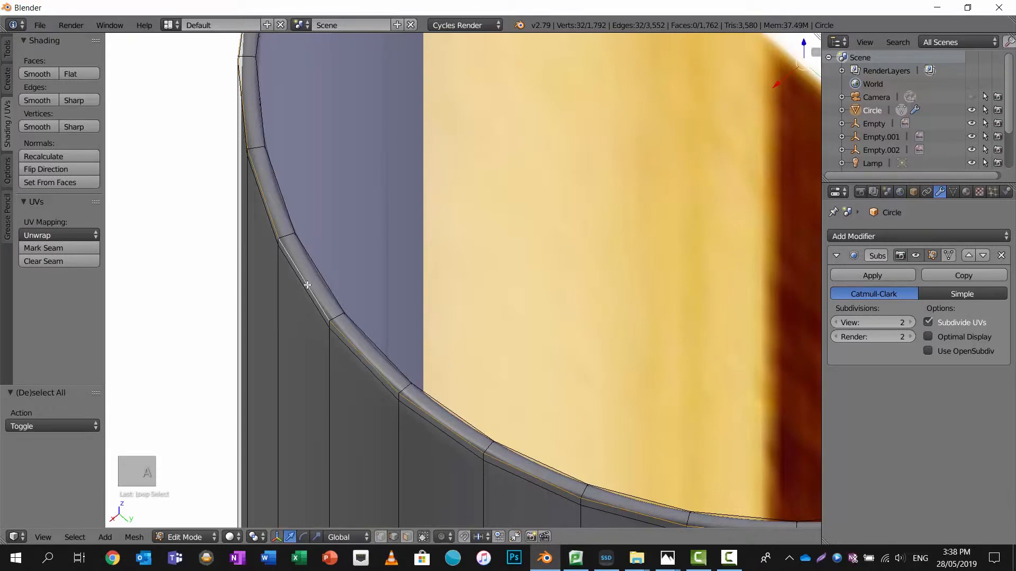
{"action": "right_click", "coordinate": [321, 284], "text": "alt+shift"}
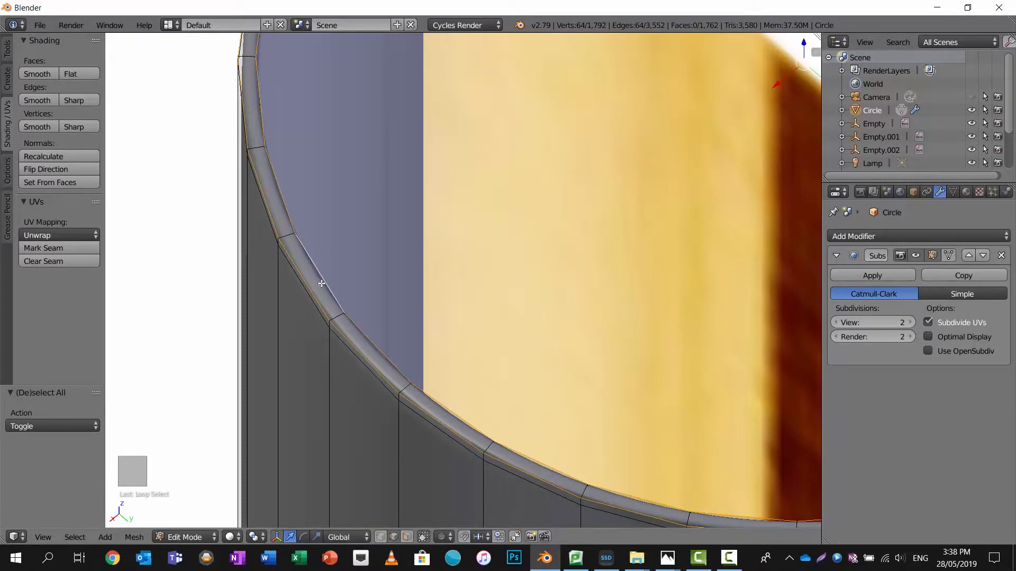
{"action": "key", "text": "ctrl+e"}
{"action": "left_click", "coordinate": [321, 284]}
{"action": "scroll", "coordinate": [343, 294], "scroll_direction": "down", "scroll_amount": 6}
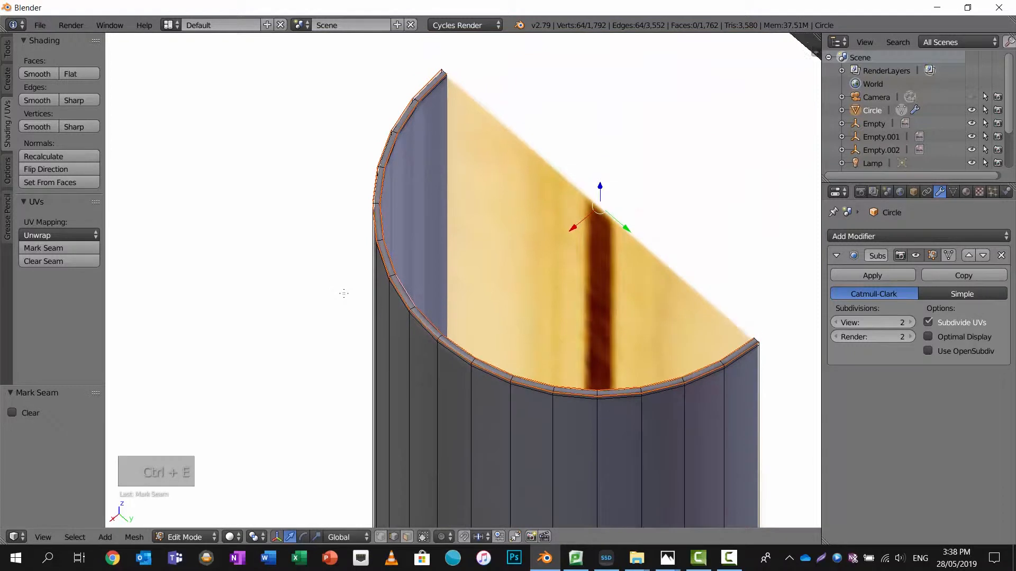
Mark a seam around the edge loop where the casing's straight body meets the tapered extractor groove.
{"action": "middle_click_drag", "start_coordinate": [344, 294], "coordinate": [415, 202], "text": "shift"}
{"action": "middle_click_drag", "start_coordinate": [537, 302], "coordinate": [550, 227]}
{"action": "middle_click_drag", "start_coordinate": [555, 423], "coordinate": [520, 176], "text": "shift"}
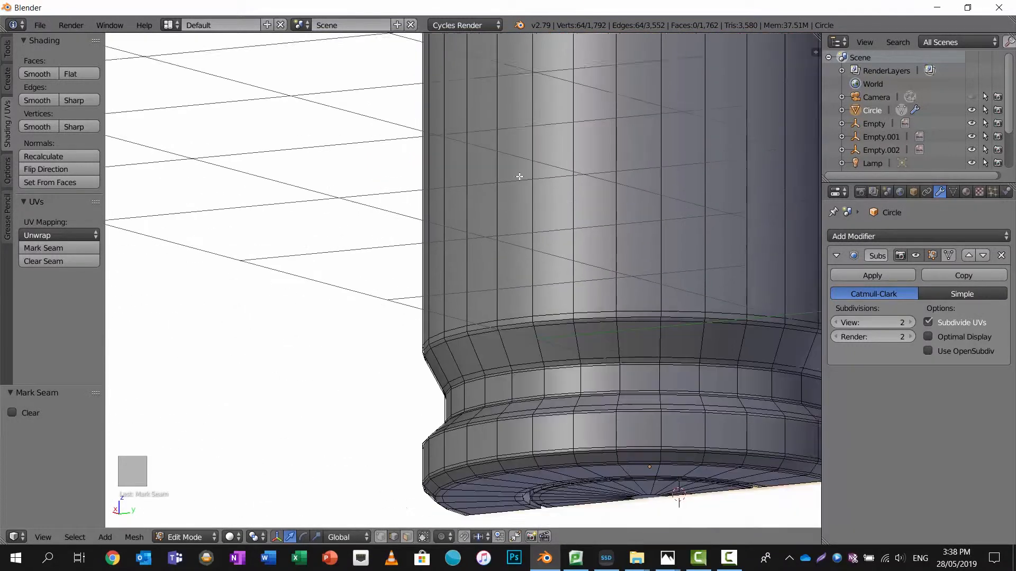
{"action": "middle_click_drag", "start_coordinate": [513, 275], "coordinate": [519, 218], "text": "shift"}
{"action": "scroll", "coordinate": [517, 238], "scroll_direction": "up", "scroll_amount": 4}
{"action": "right_click", "coordinate": [515, 261], "text": "alt"}
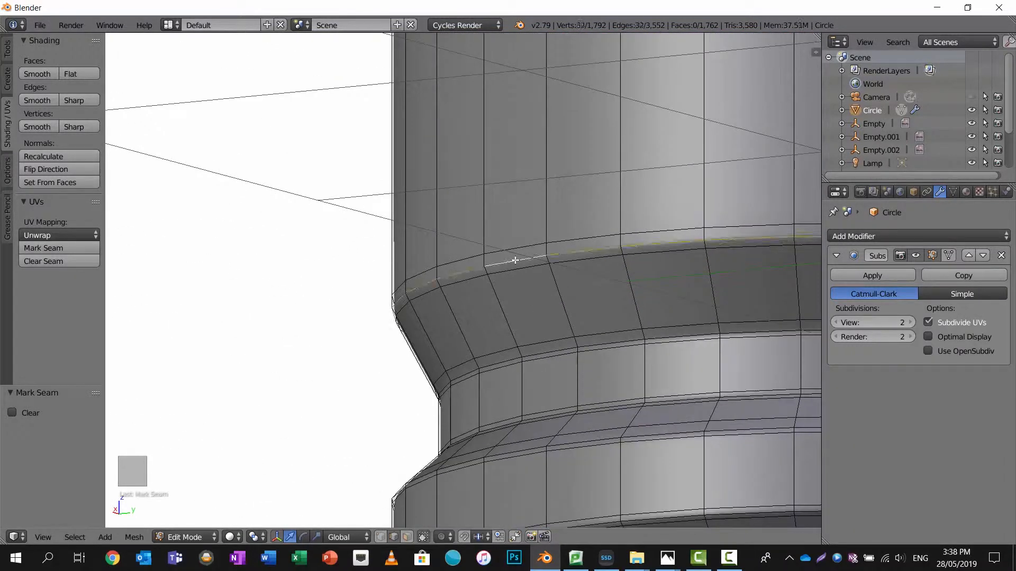
{"action": "key", "text": "ctrl+e"}
{"action": "left_click", "coordinate": [515, 260]}
Mark seams on the upper and lower edge loops of the extractor groove's narrow vertical band.
{"action": "right_click", "coordinate": [532, 355], "text": "alt"}
{"action": "key", "text": "ctrl+e"}
{"action": "left_click", "coordinate": [534, 358]}
{"action": "middle_click_drag", "start_coordinate": [535, 360], "coordinate": [510, 392]}
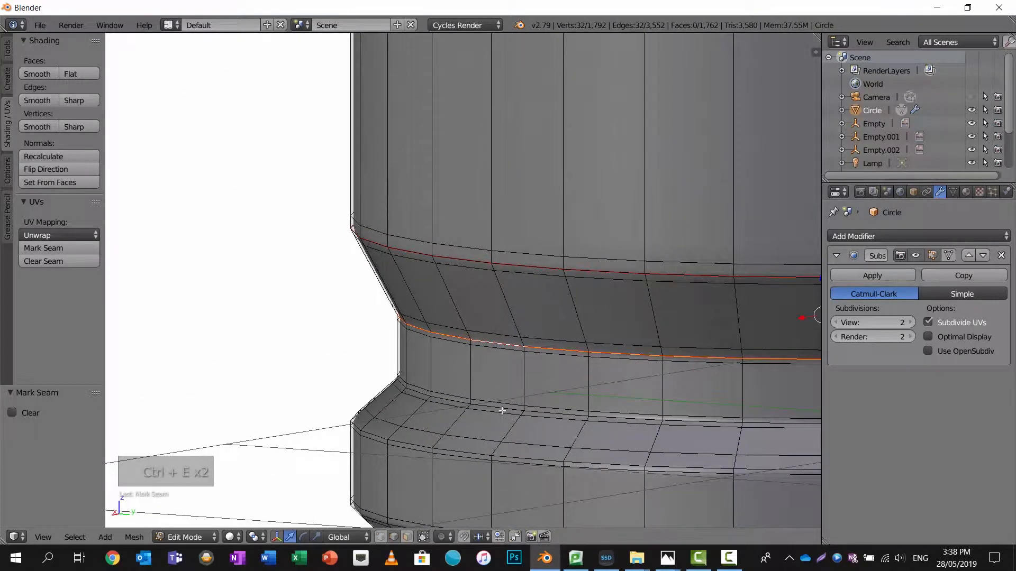
{"action": "right_click", "coordinate": [502, 410], "text": "alt"}
{"action": "key", "text": "ctrl+e"}
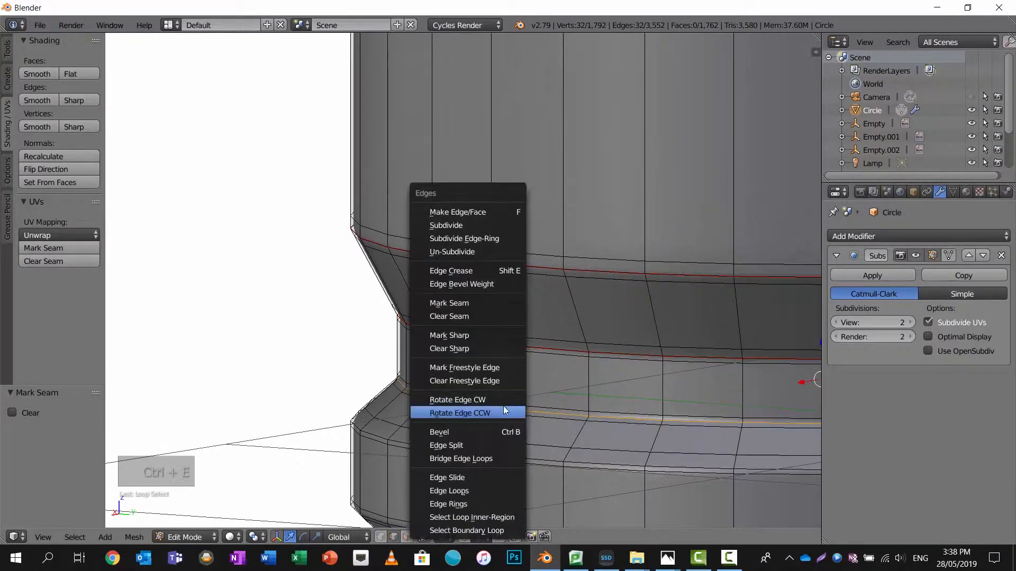
{"action": "left_click", "coordinate": [488, 305]}
{"action": "middle_click_drag", "start_coordinate": [488, 307], "coordinate": [462, 366]}
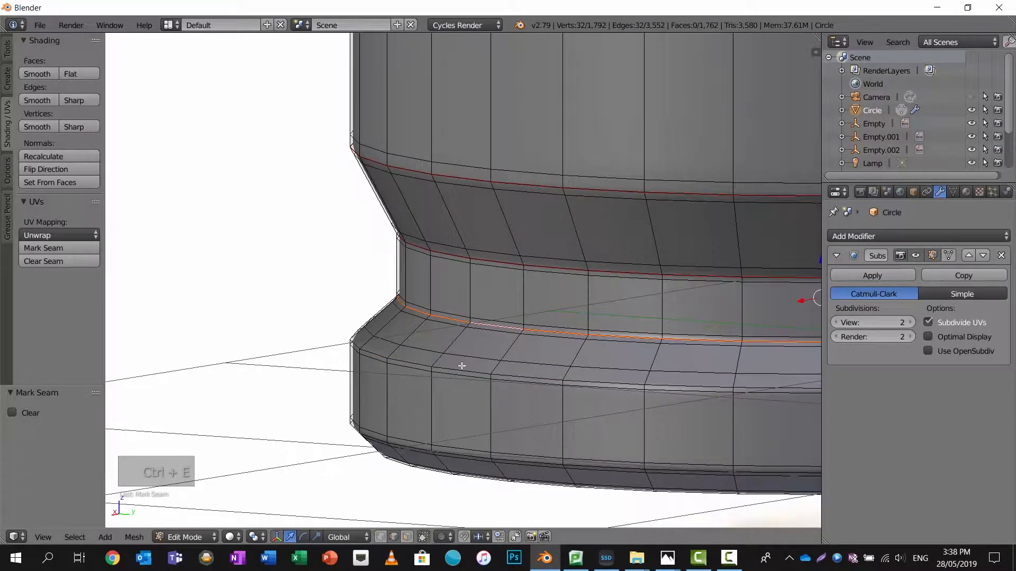
Mark seams on the upper and lower edge loops of the base rim's vertical band.
{"action": "right_click", "coordinate": [461, 368], "text": "alt"}
{"action": "key", "text": "ctrl+e"}
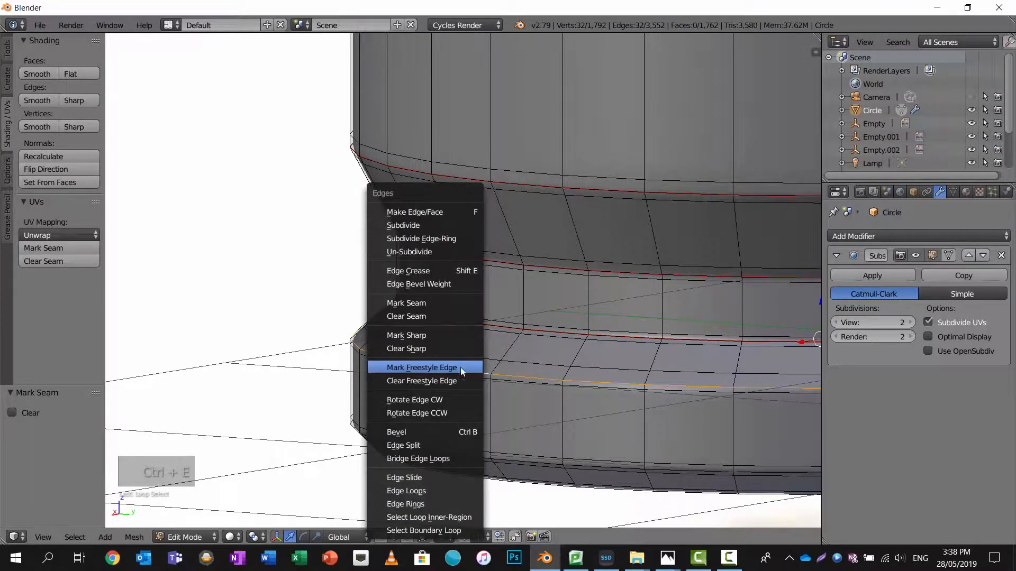
{"action": "left_click", "coordinate": [454, 305]}
{"action": "middle_click_drag", "start_coordinate": [461, 309], "coordinate": [468, 280]}
{"action": "scroll", "coordinate": [469, 322], "scroll_direction": "up", "scroll_amount": 4}
{"action": "right_click", "coordinate": [453, 369], "text": "alt"}
{"action": "key", "text": "ctrl+e"}
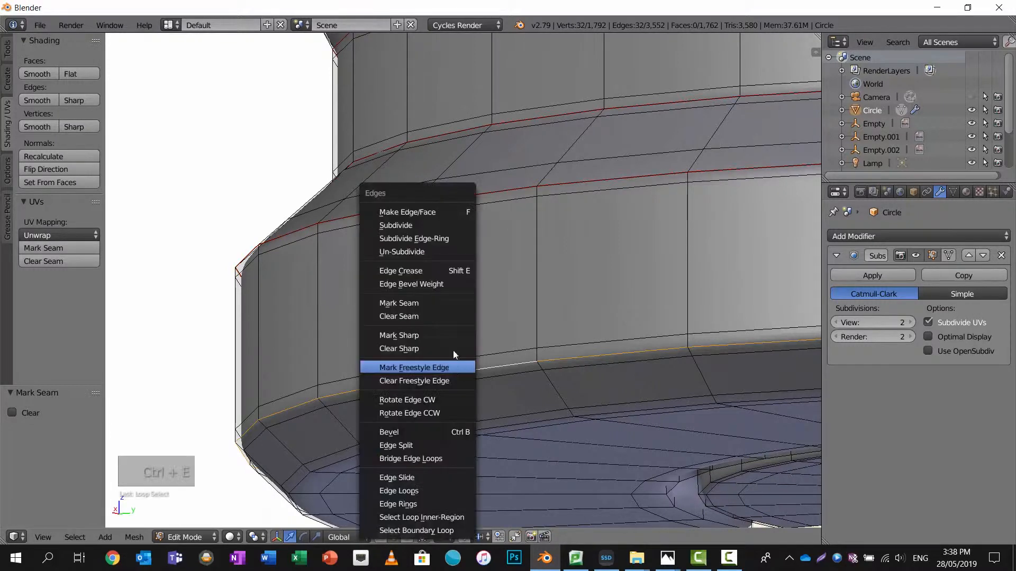
{"action": "left_click", "coordinate": [444, 301]}
{"action": "scroll", "coordinate": [453, 324], "scroll_direction": "down", "scroll_amount": 2}
Mark a seam around the outer edge of the casing's flat bottom face, below the rim's chamfer.
{"action": "middle_click_drag", "start_coordinate": [454, 325], "coordinate": [361, 259]}
{"action": "right_click", "coordinate": [384, 280], "text": "alt"}
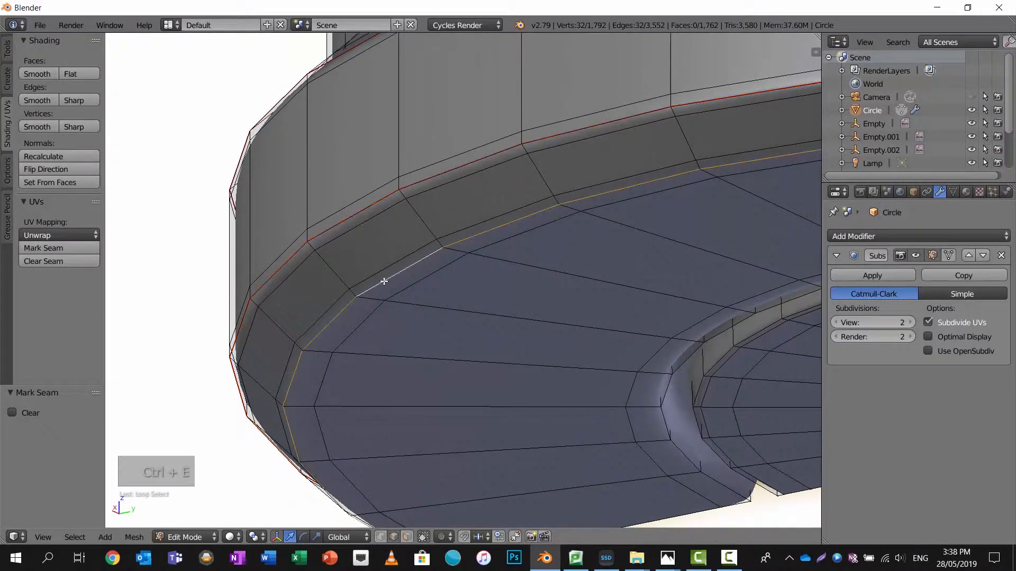
{"action": "key", "text": "ctrl+e"}
{"action": "left_click", "coordinate": [384, 280]}
Mark seams on the outer and inner edge loops of the ring groove around the primer.
{"action": "mouse_move", "coordinate": [395, 288]}
{"action": "middle_mouse_down"}
{"action": "mouse_move", "coordinate": [369, 287]}
{"action": "mouse_move", "coordinate": [356, 272]}
{"action": "mouse_move", "coordinate": [378, 235]}
{"action": "mouse_move", "coordinate": [445, 269]}
{"action": "mouse_move", "coordinate": [340, 239]}
{"action": "mouse_move", "coordinate": [399, 275]}
{"action": "middle_mouse_up"}
{"action": "right_click", "coordinate": [396, 212], "text": "alt"}
{"action": "key", "text": "ctrl+e"}
{"action": "left_click", "coordinate": [396, 212]}
{"action": "right_click", "coordinate": [394, 271], "text": "alt"}
{"action": "key", "text": "ctrl+e"}
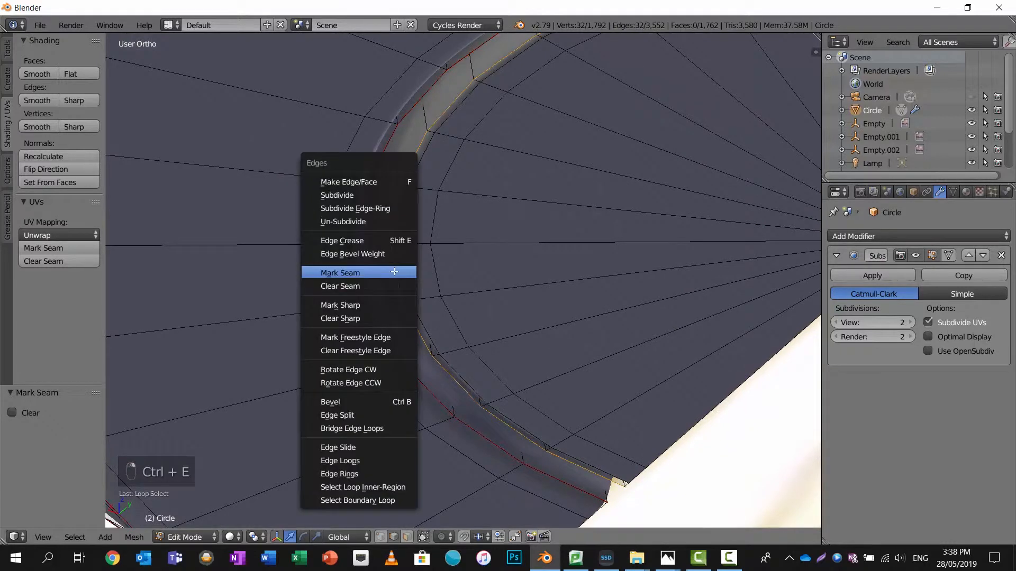
{"action": "left_click", "coordinate": [397, 272]}
Mark a lengthwise seam along one vertical edge loop running from the casing's mouth to its base.
{"action": "middle_click_drag", "start_coordinate": [435, 274], "coordinate": [397, 283], "text": "shift"}
{"action": "scroll", "coordinate": [431, 313], "scroll_direction": "down", "scroll_amount": 6}
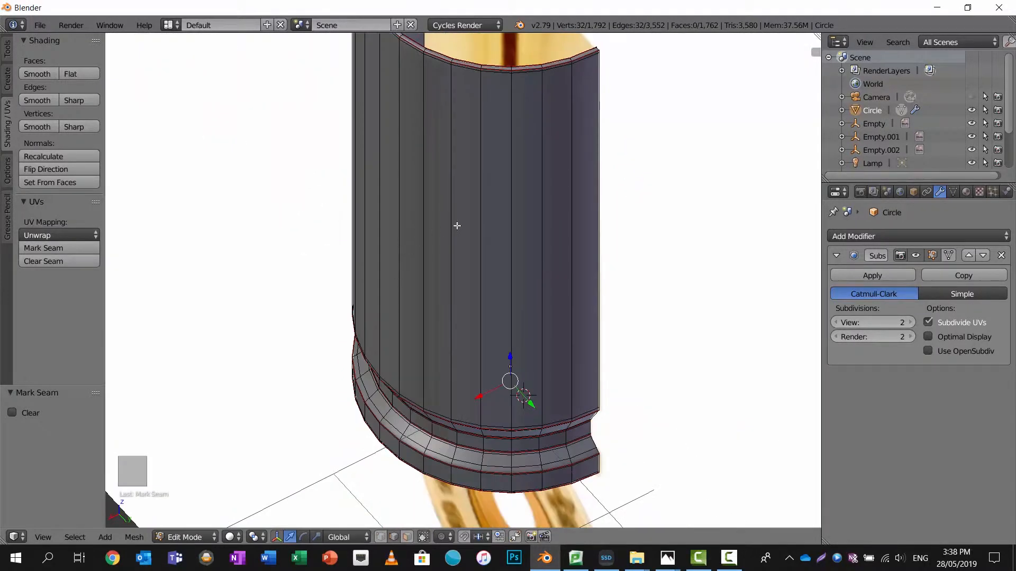
{"action": "key", "text": "ctrl+e"}
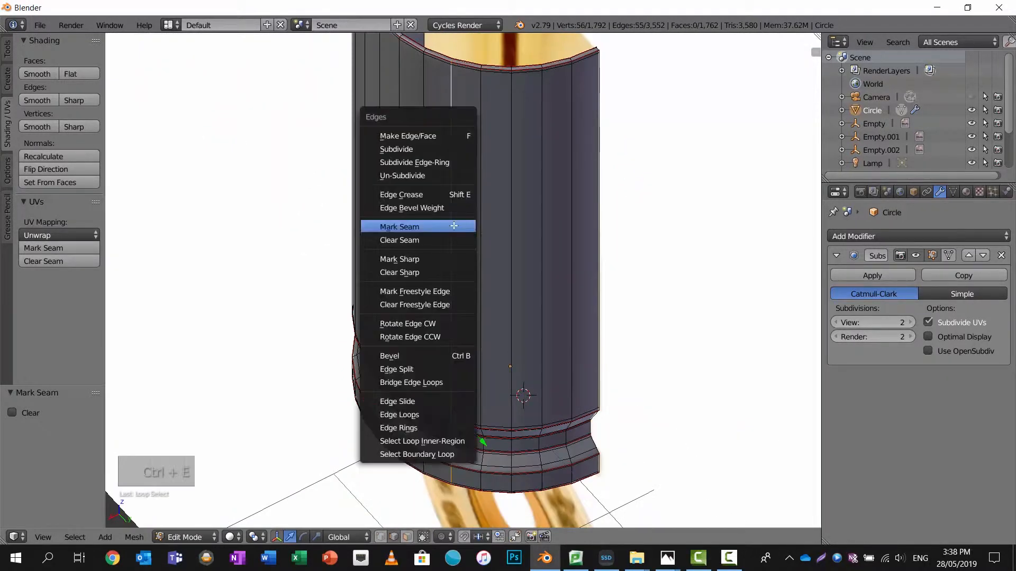
{"action": "left_click", "coordinate": [454, 225]}
Mark a seam inside the casing on the edge loop around the inner floor.
{"action": "middle_click_drag", "start_coordinate": [454, 226], "coordinate": [424, 268]}
{"action": "scroll", "coordinate": [423, 268], "scroll_direction": "up", "scroll_amount": 6}
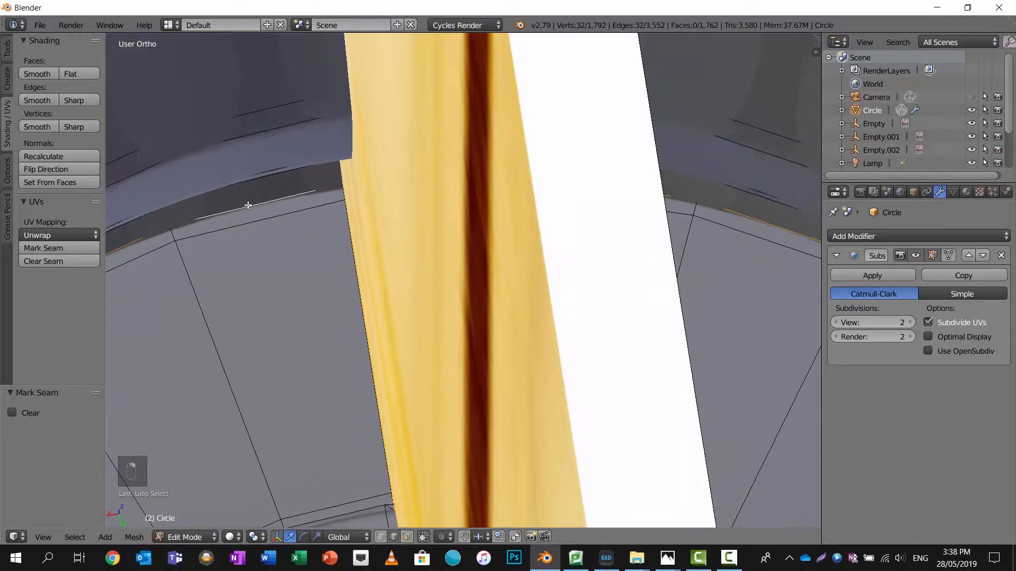
{"action": "key", "text": "ctrl+e"}
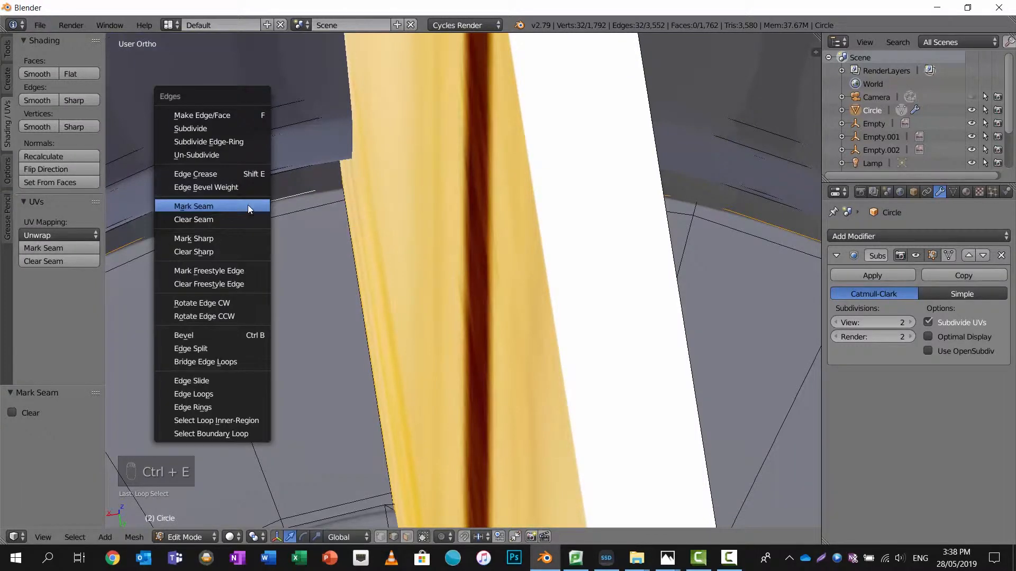
{"action": "left_click", "coordinate": [248, 205]}
Split the viewport into three areas and set the upper of the two new ones to the UV/Image Editor.
{"action": "scroll", "coordinate": [308, 263], "scroll_direction": "down", "scroll_amount": 3}
{"action": "scroll", "coordinate": [309, 263], "scroll_direction": "down", "scroll_amount": 6}
{"action": "middle_click_drag", "start_coordinate": [392, 189], "coordinate": [453, 199]}
{"action": "scroll", "coordinate": [454, 199], "scroll_direction": "down", "scroll_amount": 1}
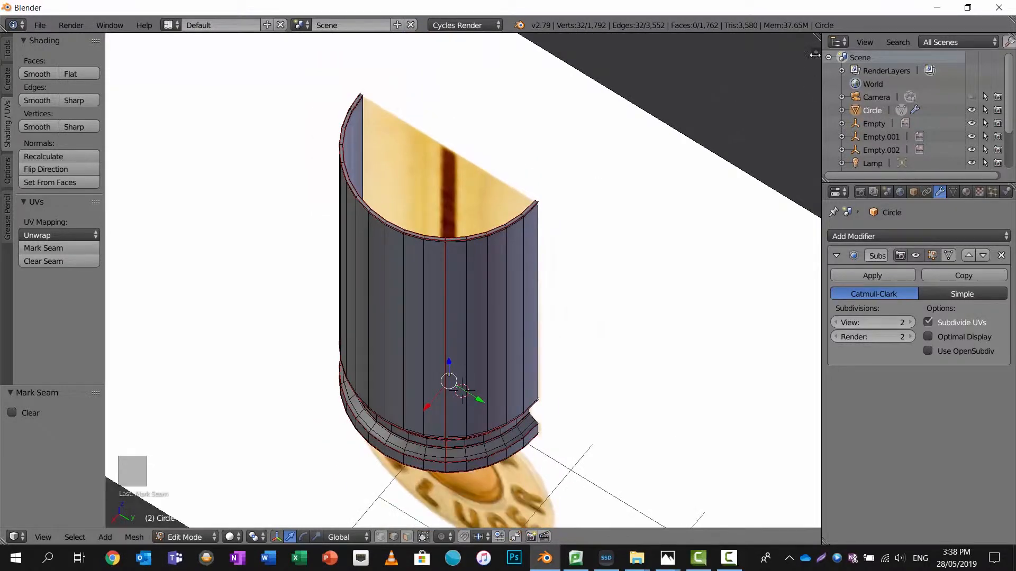
{"action": "key", "text": "KP_5"}
{"action": "left_click_drag", "start_coordinate": [818, 36], "coordinate": [447, 122]}
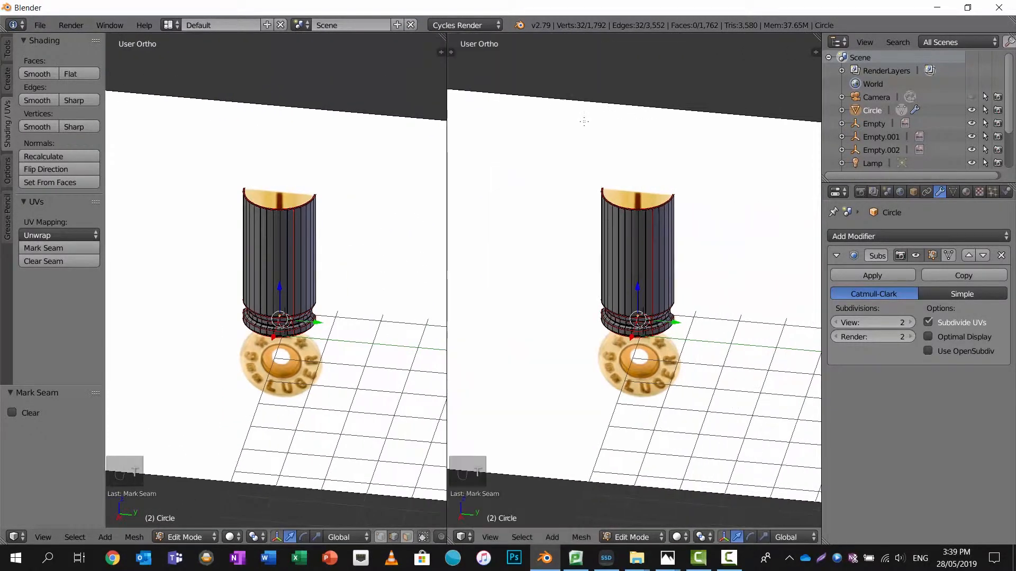
{"action": "left_click_drag", "start_coordinate": [812, 51], "coordinate": [443, 259]}
{"action": "left_click", "coordinate": [463, 268]}
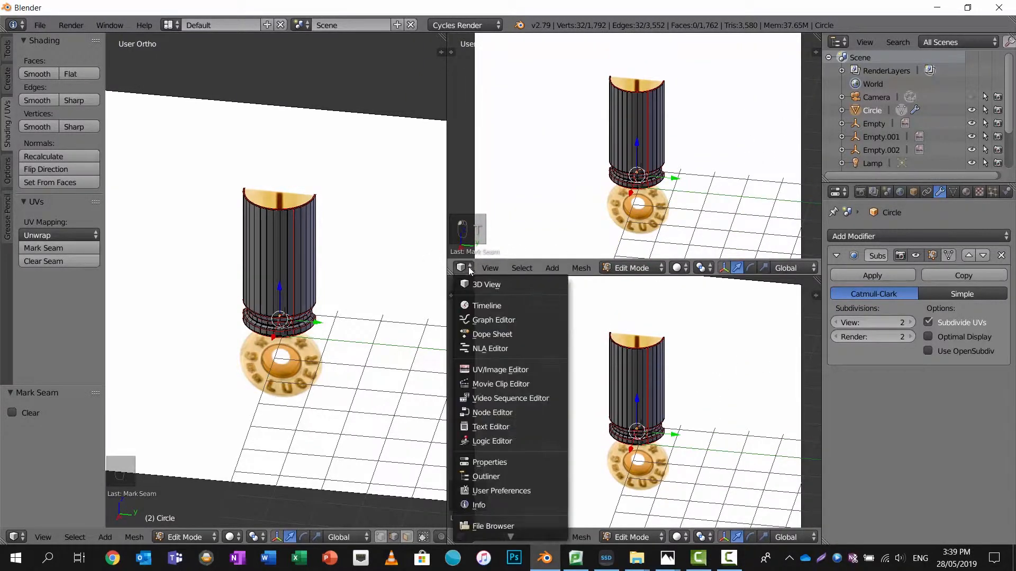
{"action": "left_click", "coordinate": [500, 370]}
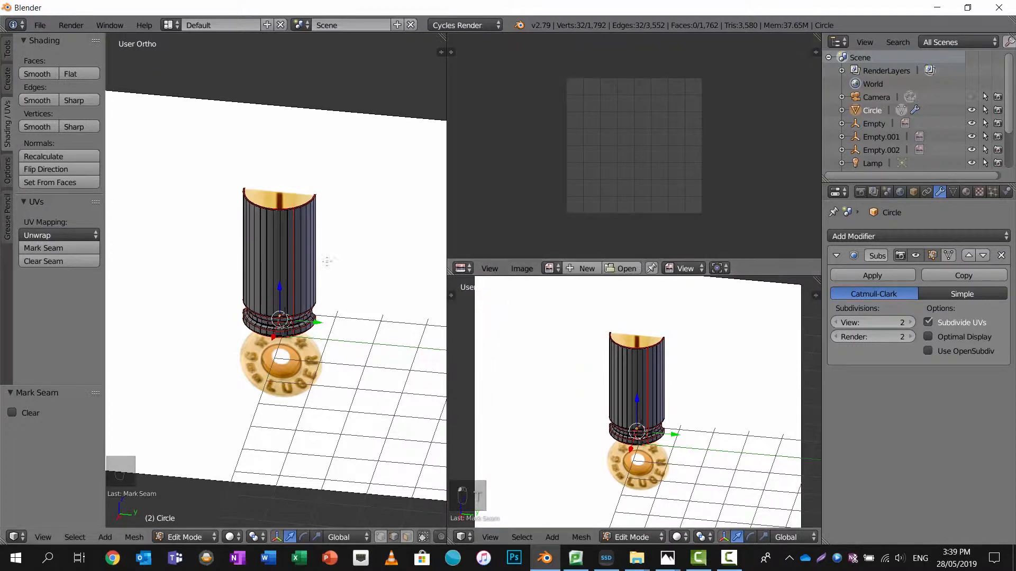
Select the whole casing mesh and unwrap it along the marked seams.
{"action": "key", "text": "a"}
{"action": "key", "text": "a"}
{"action": "key", "text": "a"}
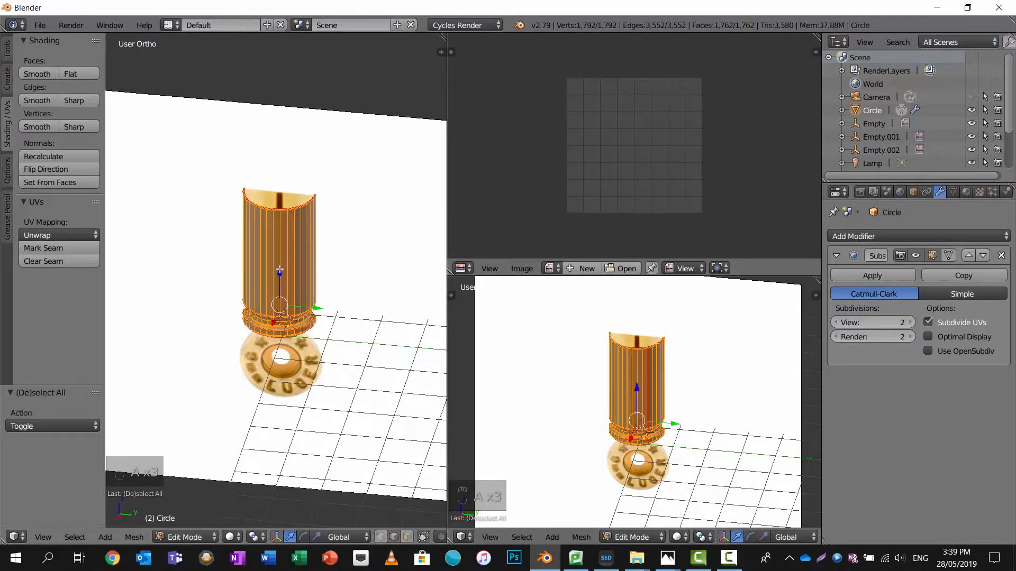
{"action": "key", "text": "u"}
{"action": "left_click", "coordinate": [279, 269]}
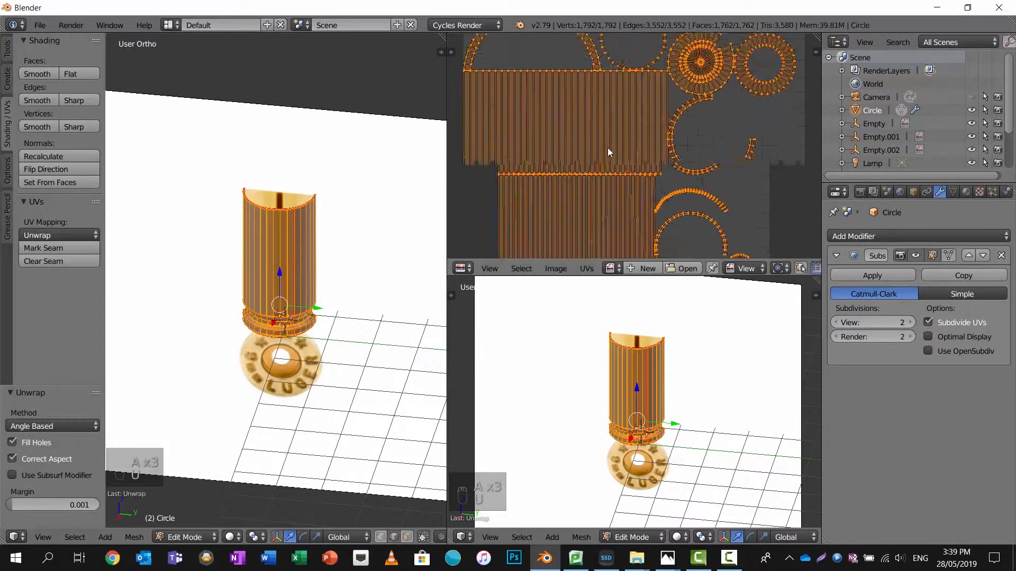
{"action": "scroll", "coordinate": [608, 147], "scroll_direction": "down", "scroll_amount": 5}
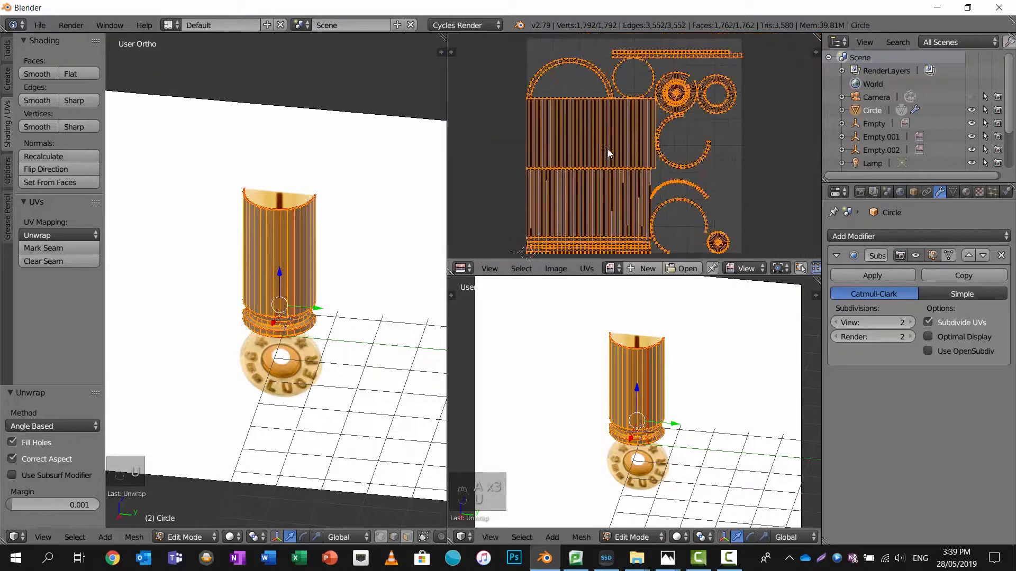
Start a new image in the UV/Image Editor and name it "test grid".
{"action": "left_click", "coordinate": [640, 268]}
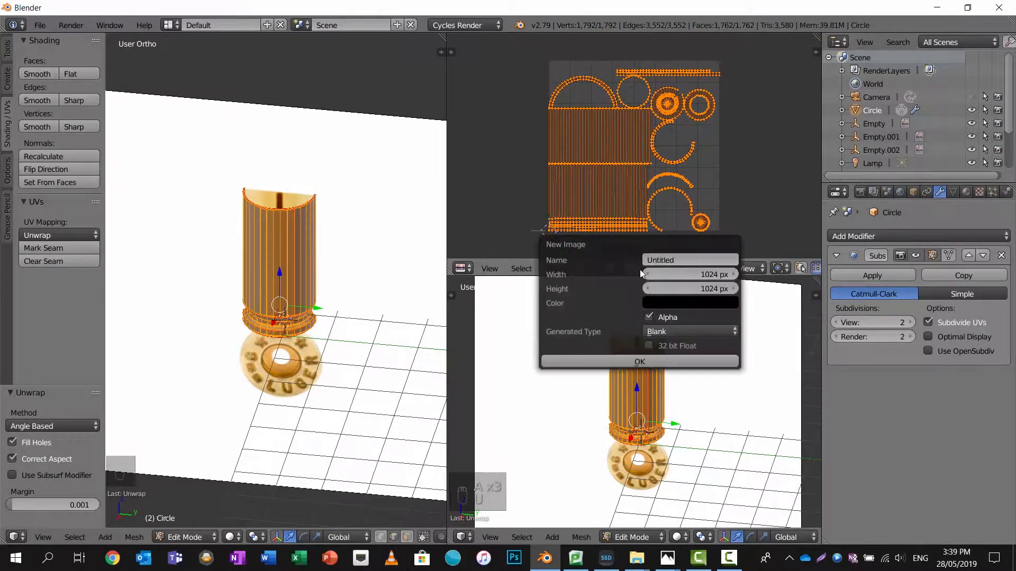
{"action": "left_click", "coordinate": [677, 259]}
{"action": "type", "text": "texst"}
{"action": "key", "text": "BackSpace"}
{"action": "key", "text": "BackSpace"}
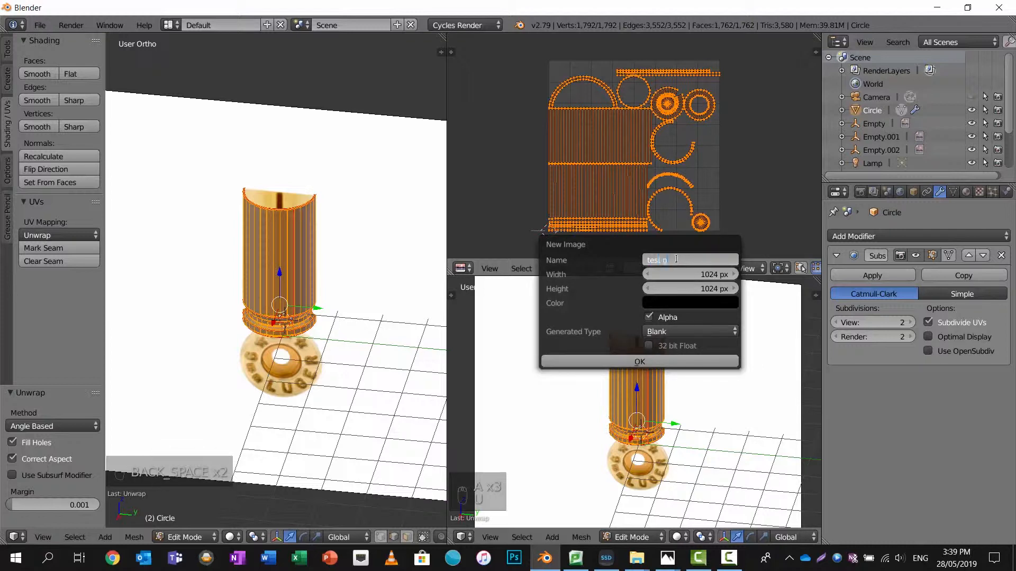
Set the new image to 3072 by 3072 px with the UV Grid generated type and create it.
{"action": "left_click", "coordinate": [679, 273]}
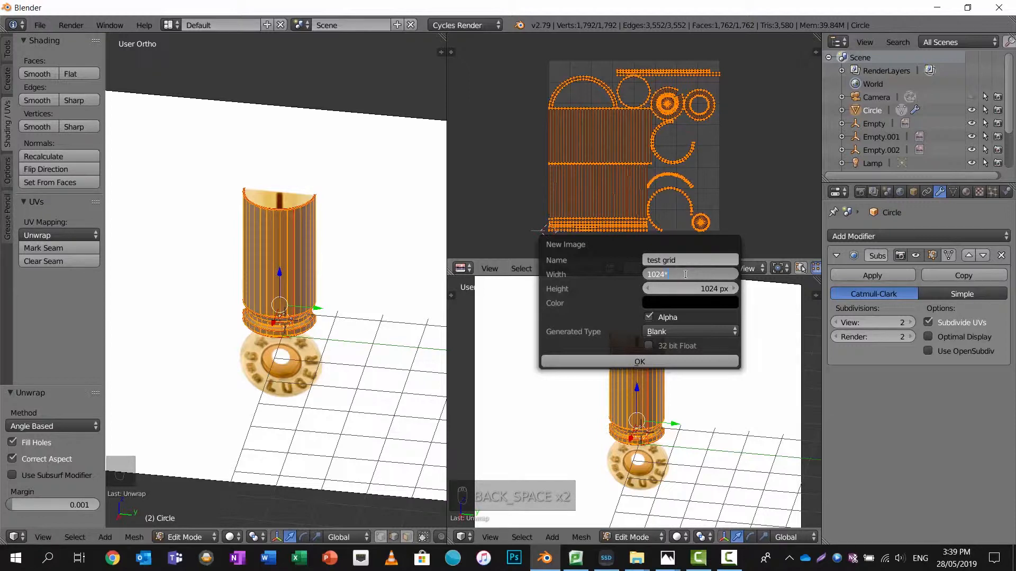
{"action": "type", "text": "*3"}
{"action": "key", "text": "Tab"}
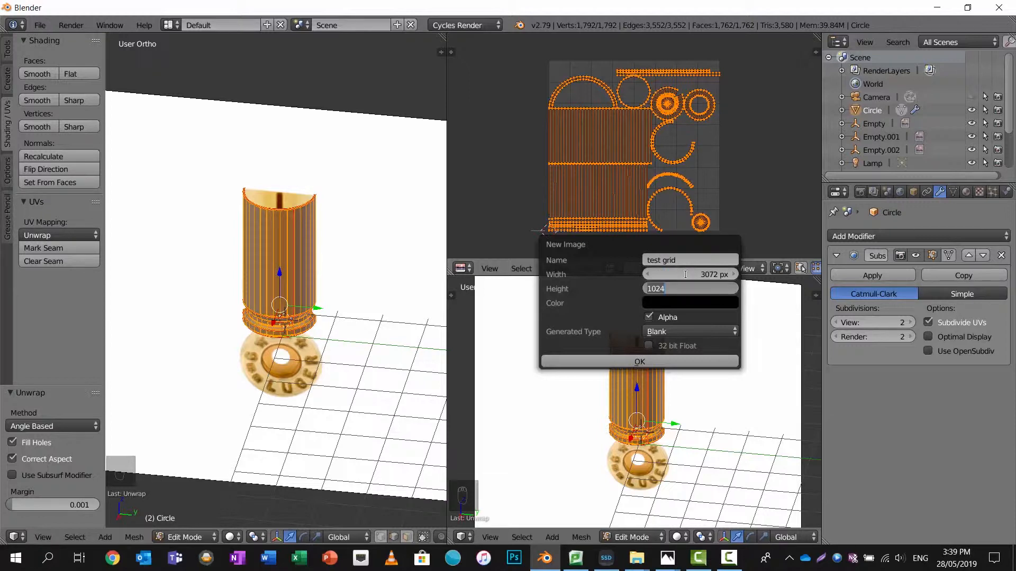
{"action": "type", "text": "*3"}
{"action": "key", "text": "Return"}
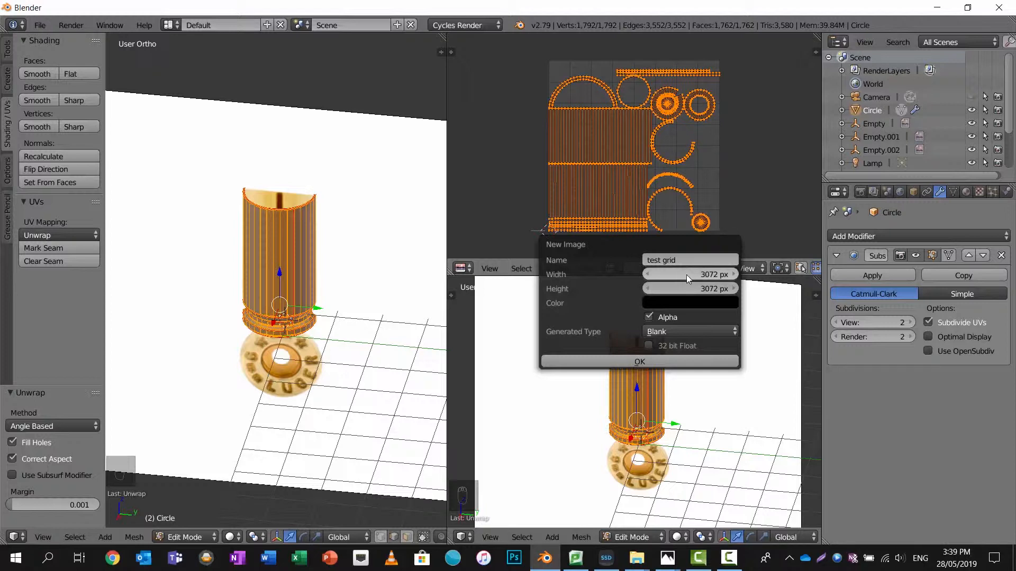
{"action": "left_click", "coordinate": [685, 331]}
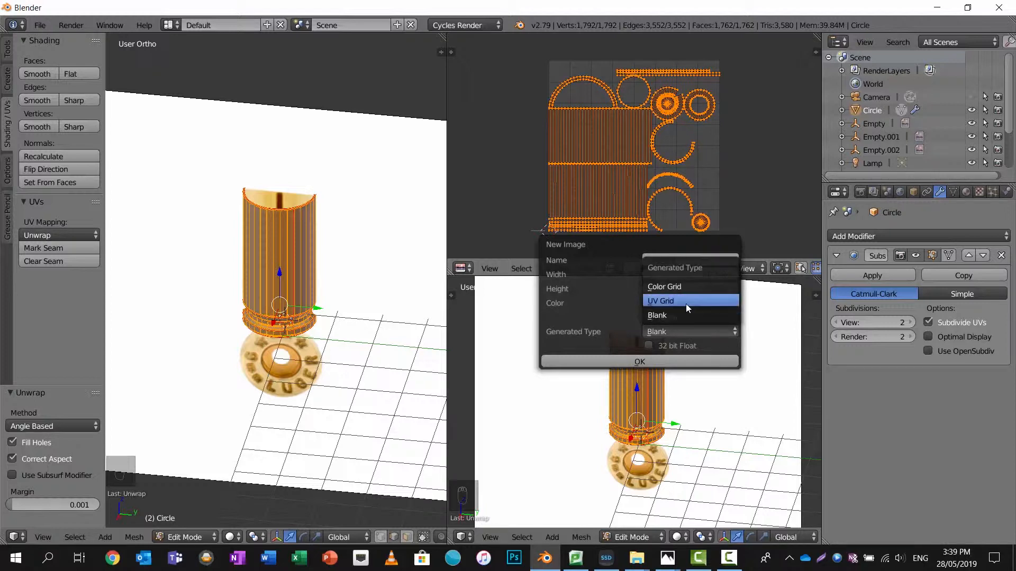
{"action": "left_click", "coordinate": [686, 302]}
{"action": "scroll", "coordinate": [625, 142], "scroll_direction": "down", "scroll_amount": 5}
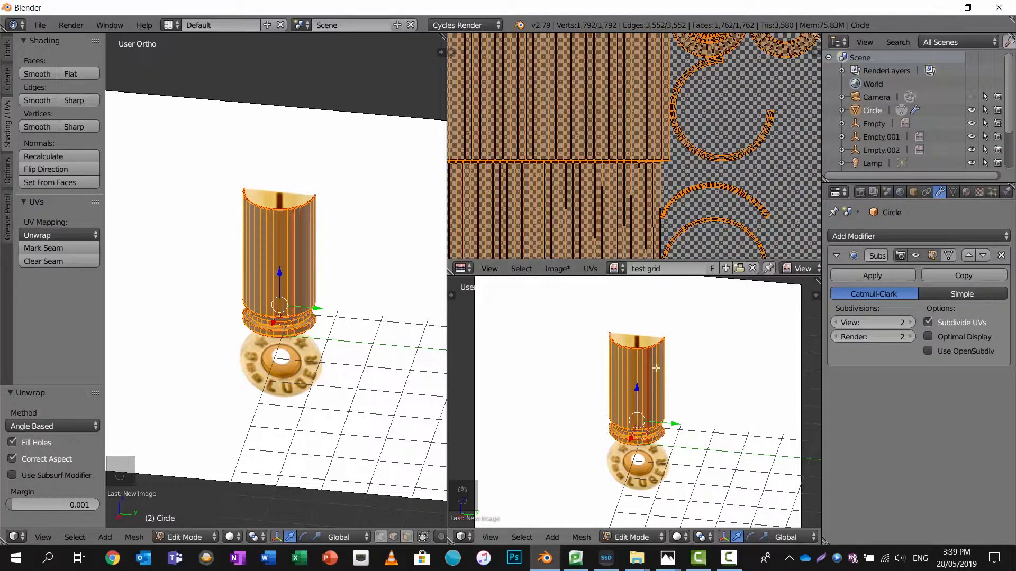
Change the lower 3D view to the Node Editor and create a new material for the casing.
{"action": "left_click", "coordinate": [467, 26]}
{"action": "left_click", "coordinate": [460, 69]}
{"action": "left_click", "coordinate": [461, 537]}
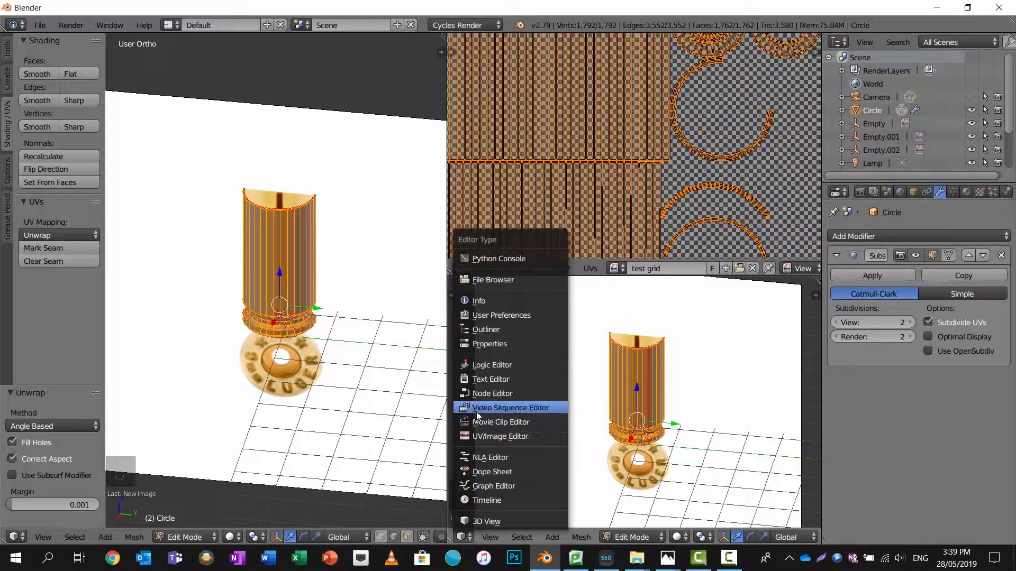
{"action": "left_click", "coordinate": [529, 394]}
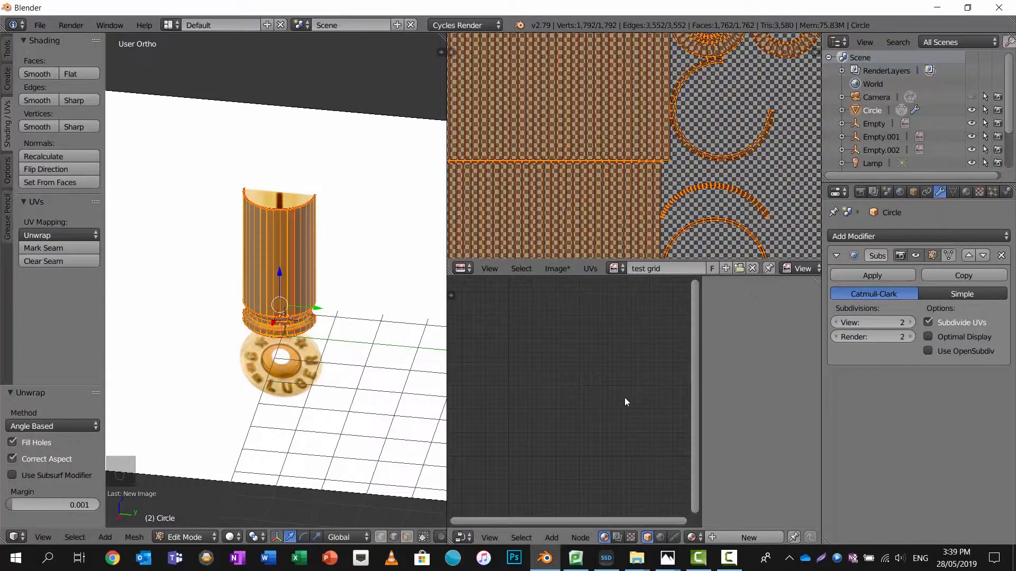
{"action": "key", "text": "n"}
{"action": "left_click", "coordinate": [722, 538]}
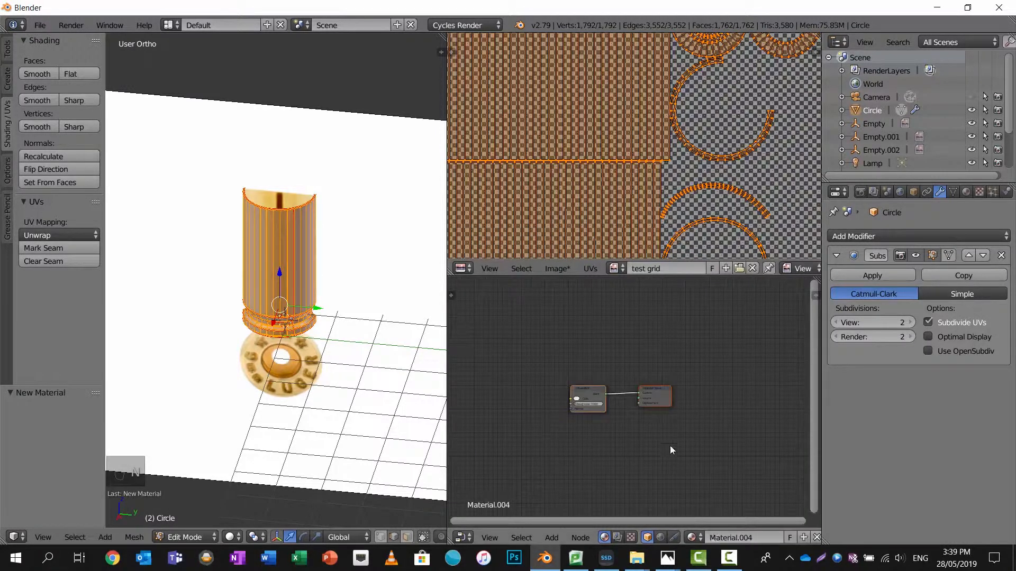
Replace the Diffuse BSDF node with a Principled BSDF node and link it to the Material Output's Surface.
{"action": "key", "text": "Home"}
{"action": "left_click", "coordinate": [555, 381]}
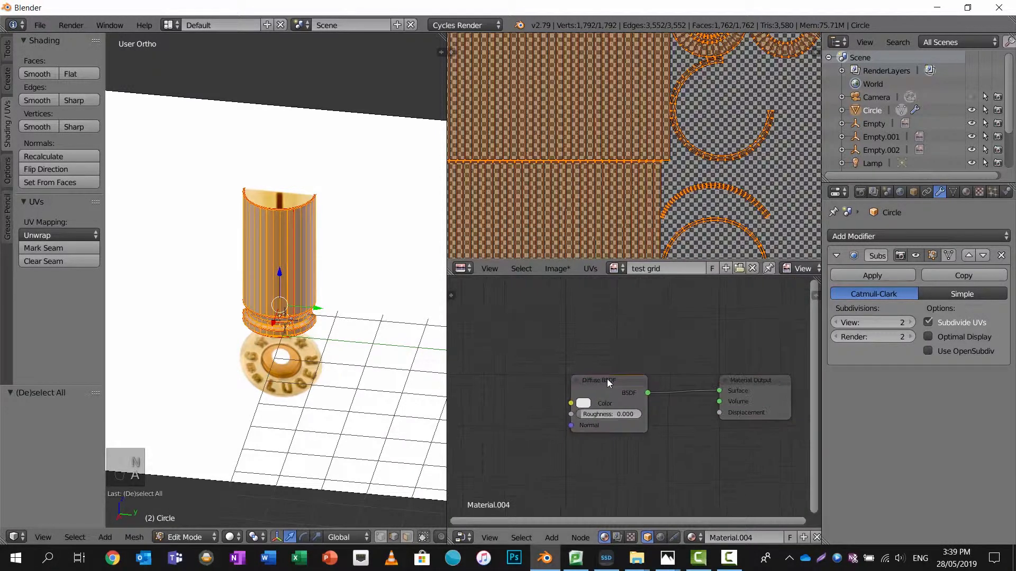
{"action": "key", "text": "x"}
{"action": "key", "text": "shift+a"}
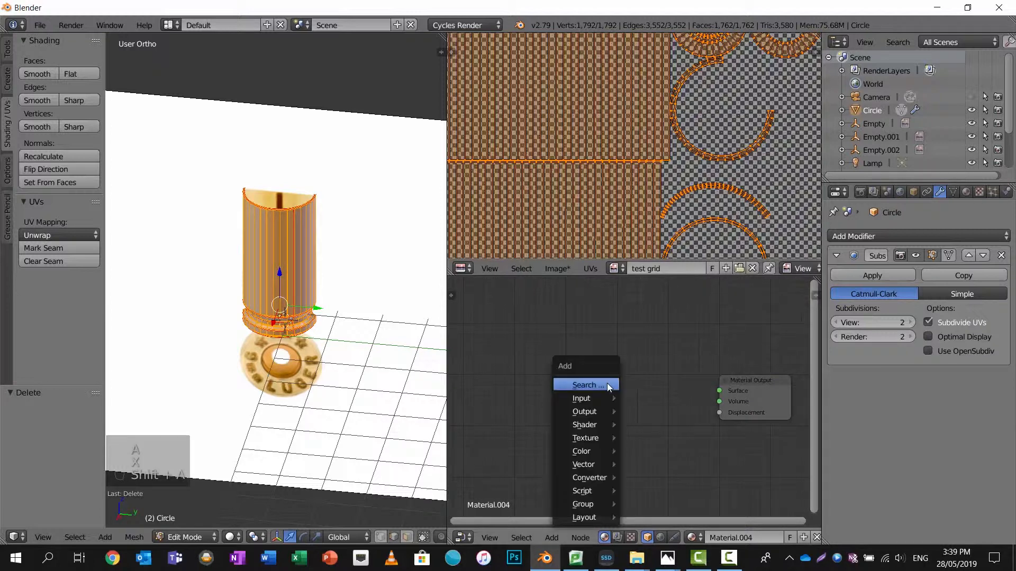
{"action": "left_click", "coordinate": [607, 383]}
{"action": "type", "text": "PRIN"}
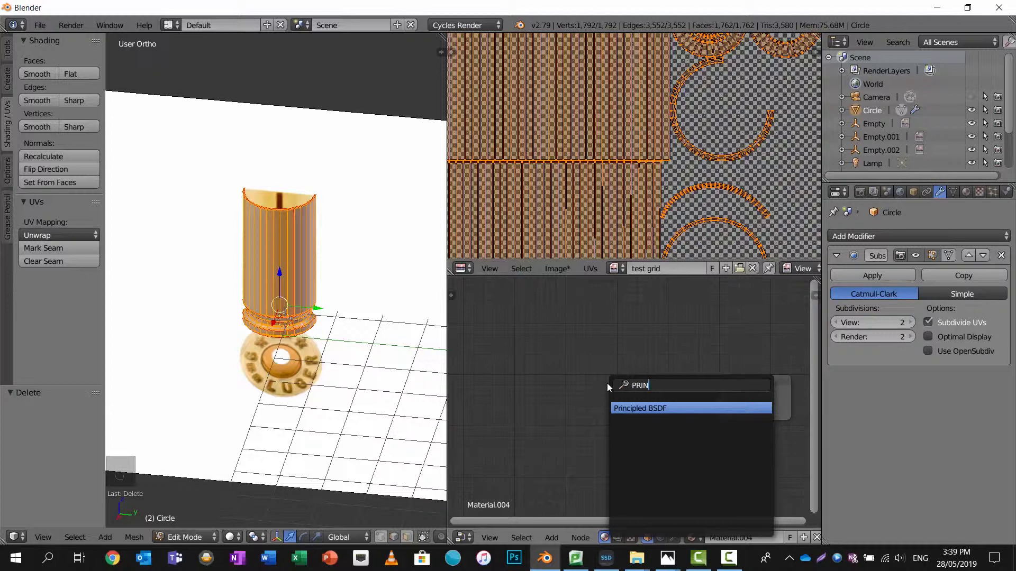
{"action": "key", "text": "Return"}
{"action": "left_click", "coordinate": [585, 369]}
{"action": "left_click_drag", "start_coordinate": [686, 391], "coordinate": [719, 390]}
Add an Image Texture node using the test grid image and link its Color to the Principled BSDF's Base Color.
{"action": "key", "text": "shift+a"}
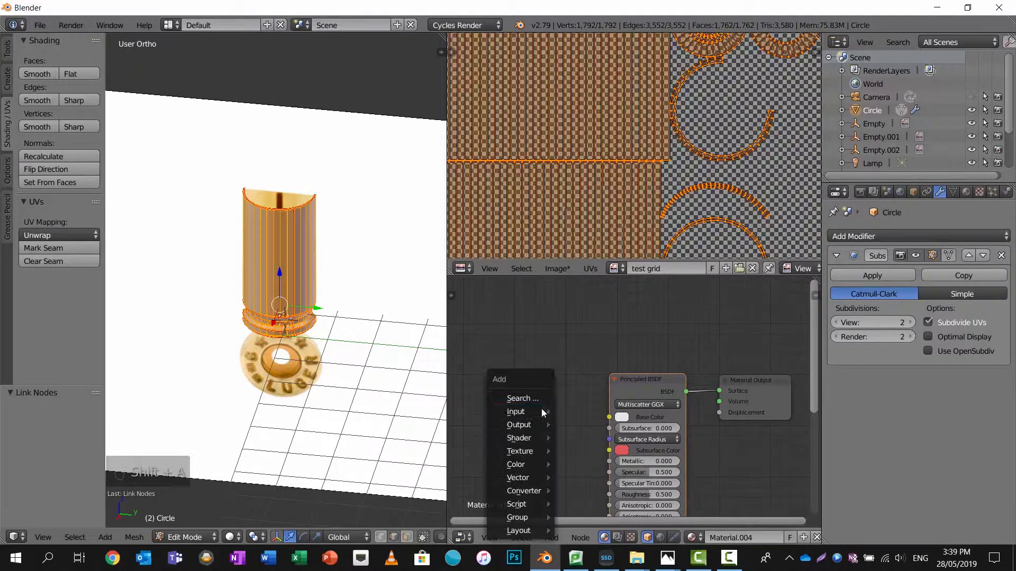
{"action": "left_click", "coordinate": [524, 397]}
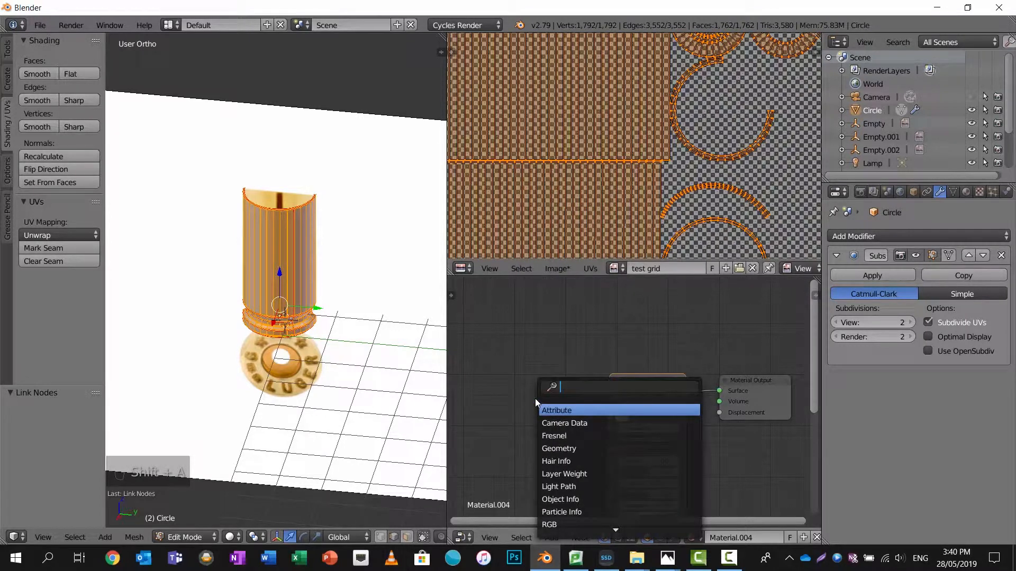
{"action": "type", "text": "IMAGE"}
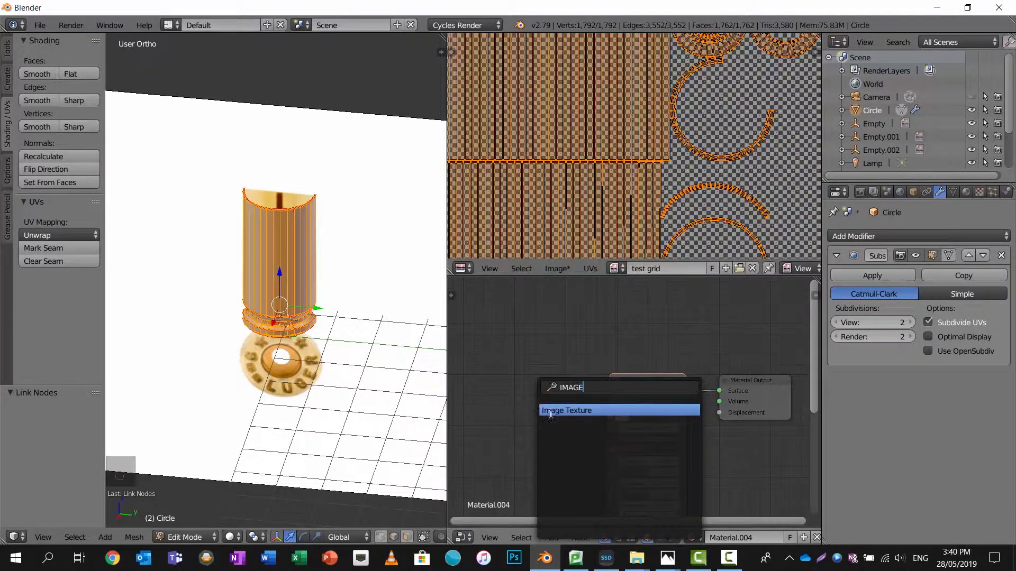
{"action": "left_click", "coordinate": [560, 412]}
{"action": "left_click", "coordinate": [498, 380]}
{"action": "left_click_drag", "start_coordinate": [570, 395], "coordinate": [610, 417]}
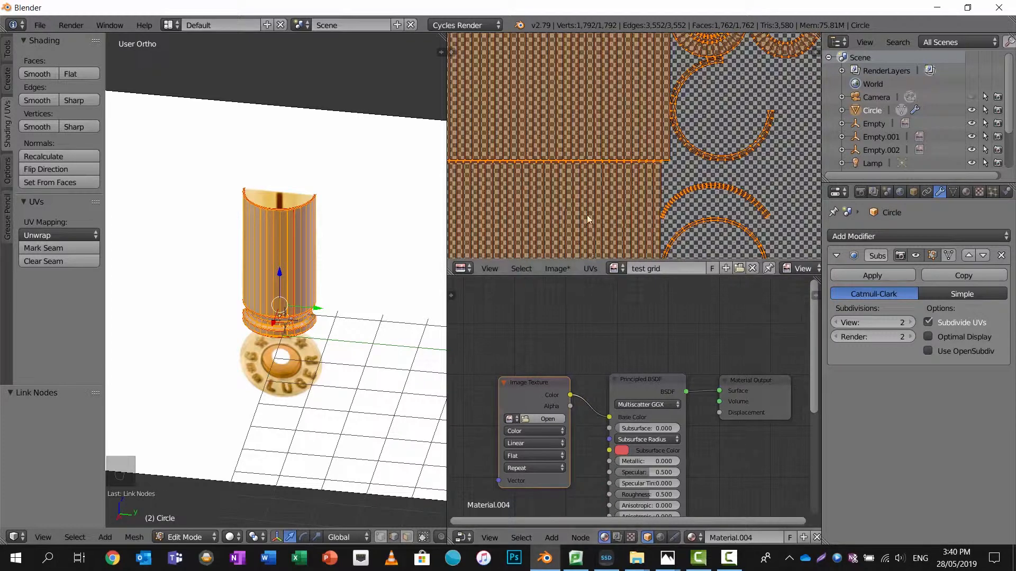
{"action": "left_click", "coordinate": [512, 417]}
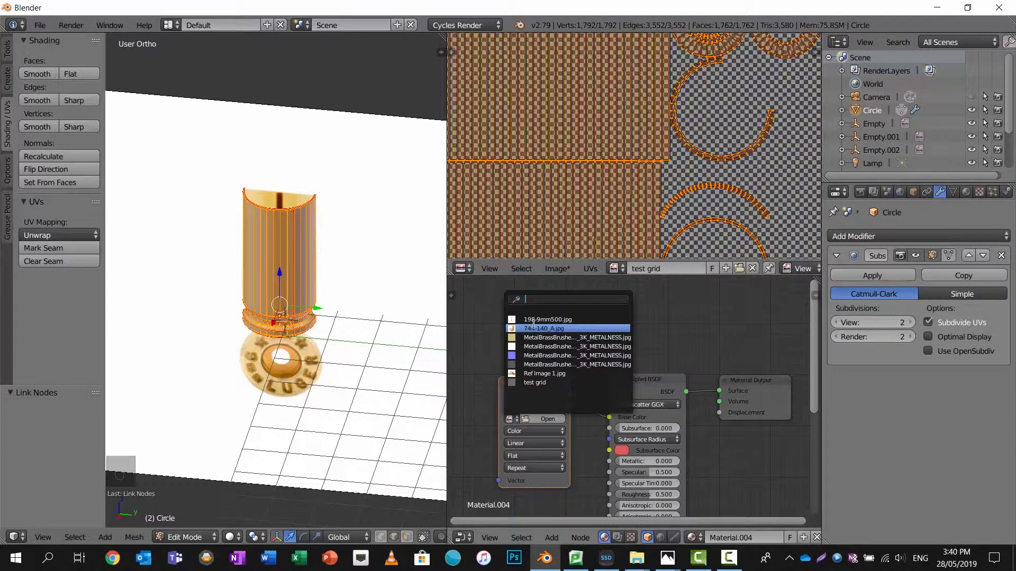
{"action": "left_click", "coordinate": [544, 382]}
Set the 3D view to Material shading and examine the checker pattern on the casing's wall, groove and rim.
{"action": "scroll", "coordinate": [301, 364], "scroll_direction": "up", "scroll_amount": 6}
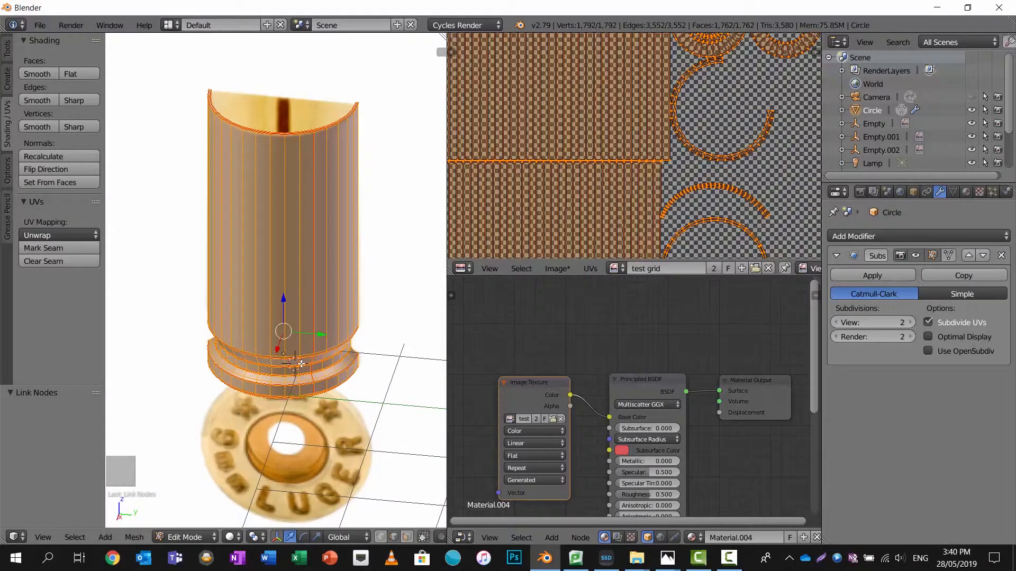
{"action": "middle_click_drag", "start_coordinate": [292, 353], "coordinate": [292, 377], "text": "shift"}
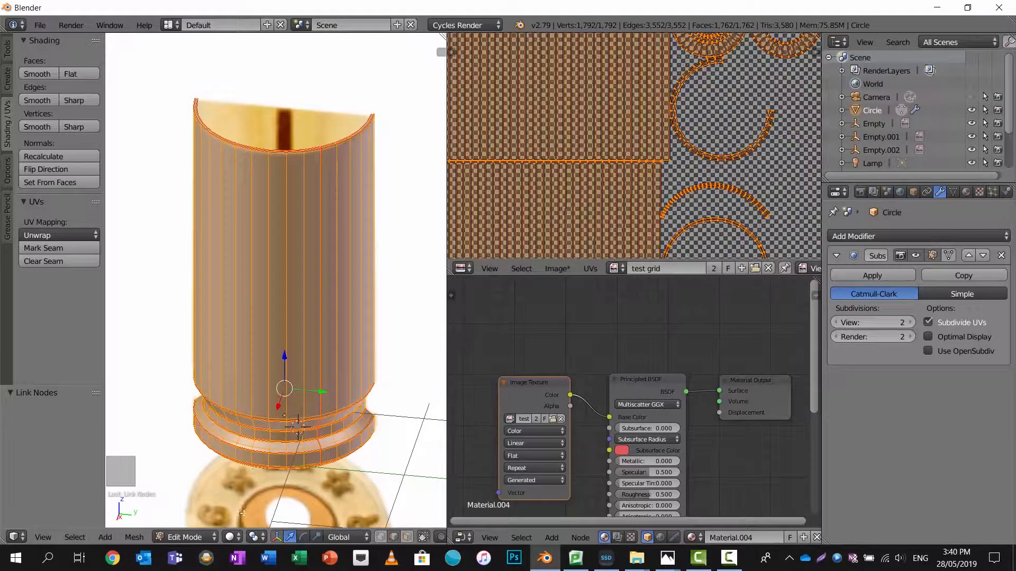
{"action": "left_click", "coordinate": [236, 540]}
{"action": "left_click", "coordinate": [250, 468]}
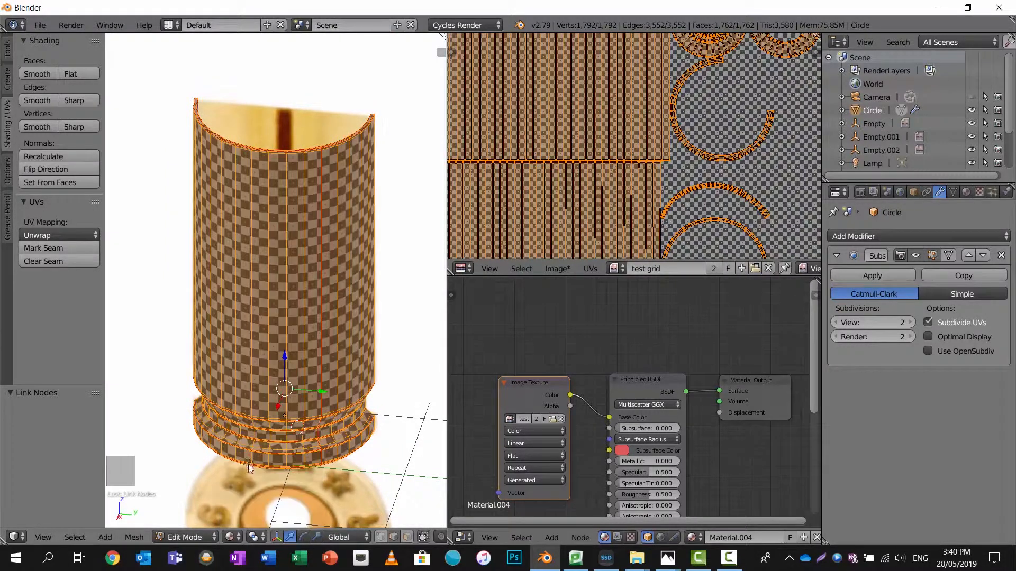
{"action": "middle_click_drag", "start_coordinate": [286, 330], "coordinate": [298, 280]}
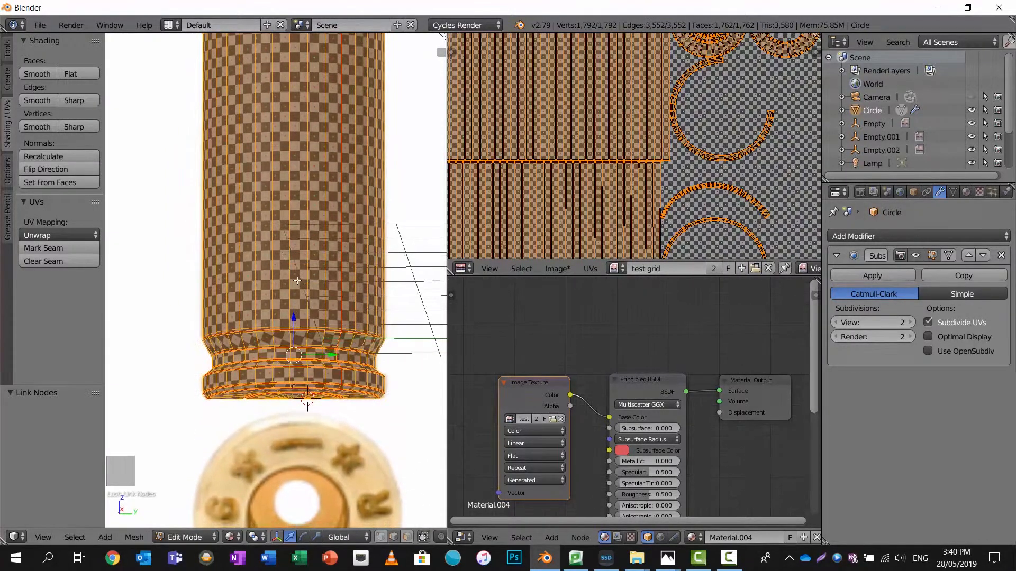
{"action": "scroll", "coordinate": [290, 283], "scroll_direction": "down", "scroll_amount": 2}
{"action": "scroll", "coordinate": [294, 281], "scroll_direction": "up", "scroll_amount": 10}
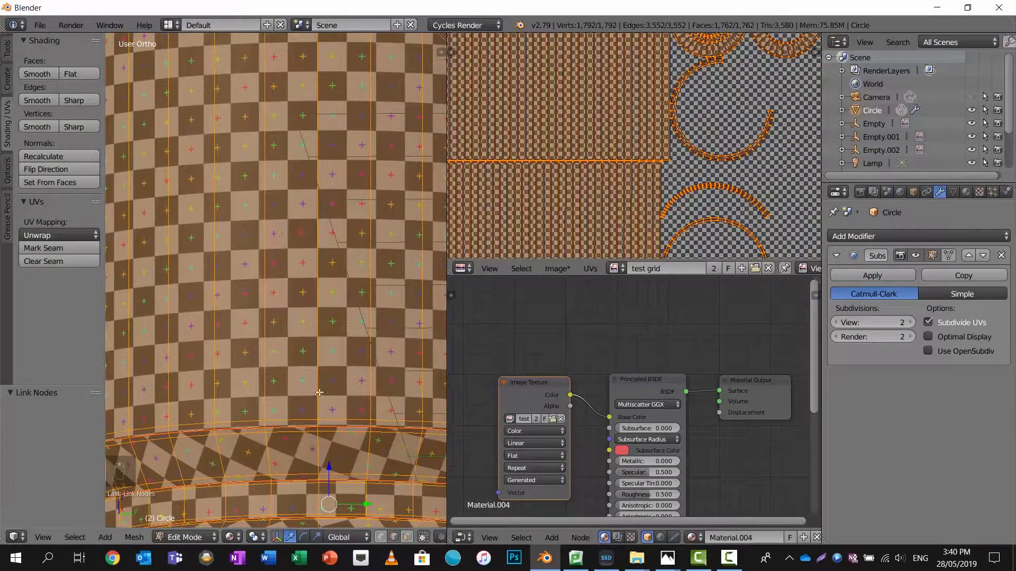
{"action": "middle_click_drag", "start_coordinate": [321, 320], "coordinate": [300, 292]}
{"action": "middle_click_drag", "start_coordinate": [311, 395], "coordinate": [291, 365]}
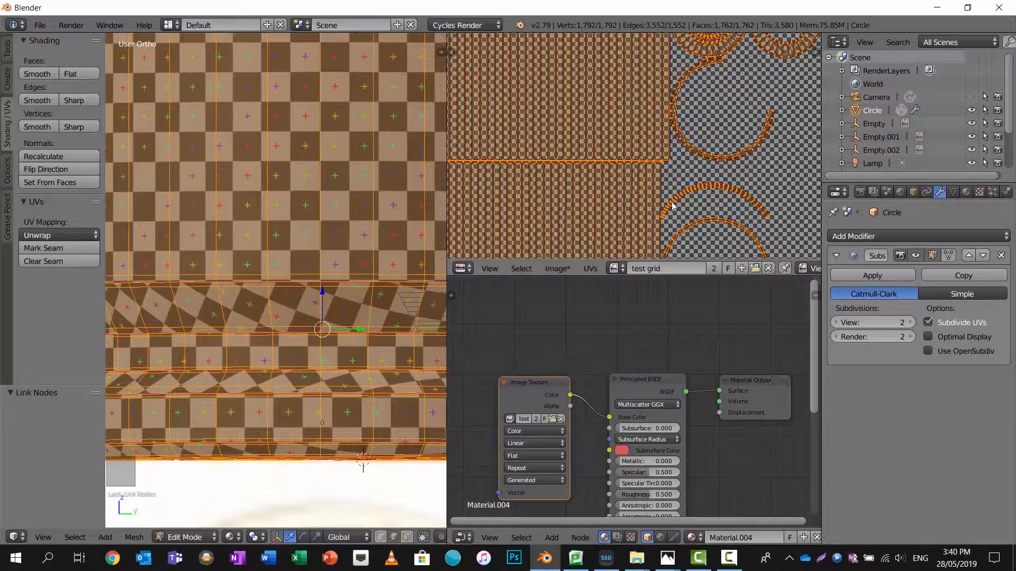
{"action": "middle_click_drag", "start_coordinate": [377, 191], "coordinate": [358, 307]}
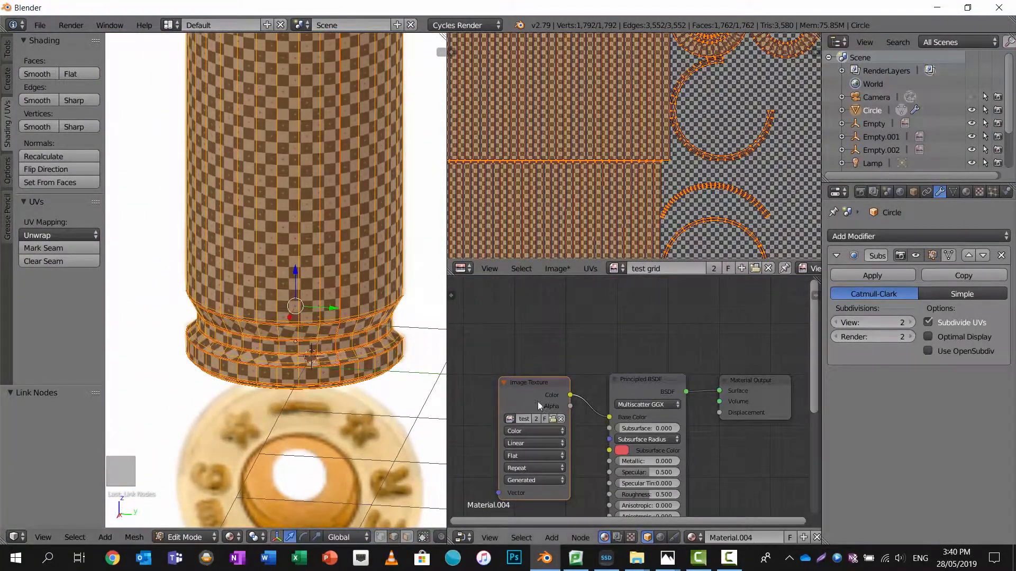
Widen the Image Texture node so its full image name fits.
{"action": "middle_click_drag", "start_coordinate": [554, 393], "coordinate": [626, 303]}
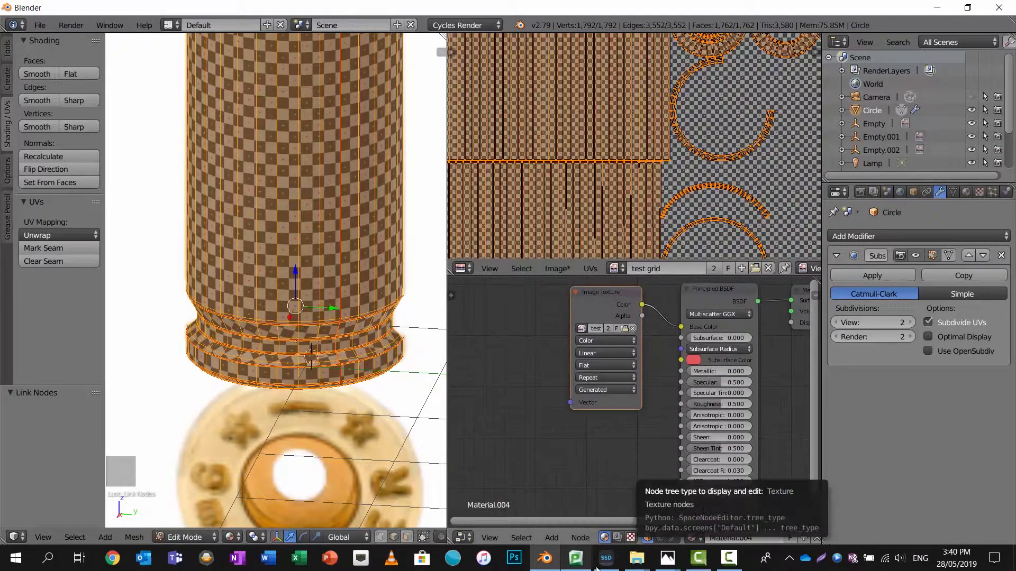
{"action": "left_click_drag", "start_coordinate": [572, 321], "coordinate": [459, 339]}
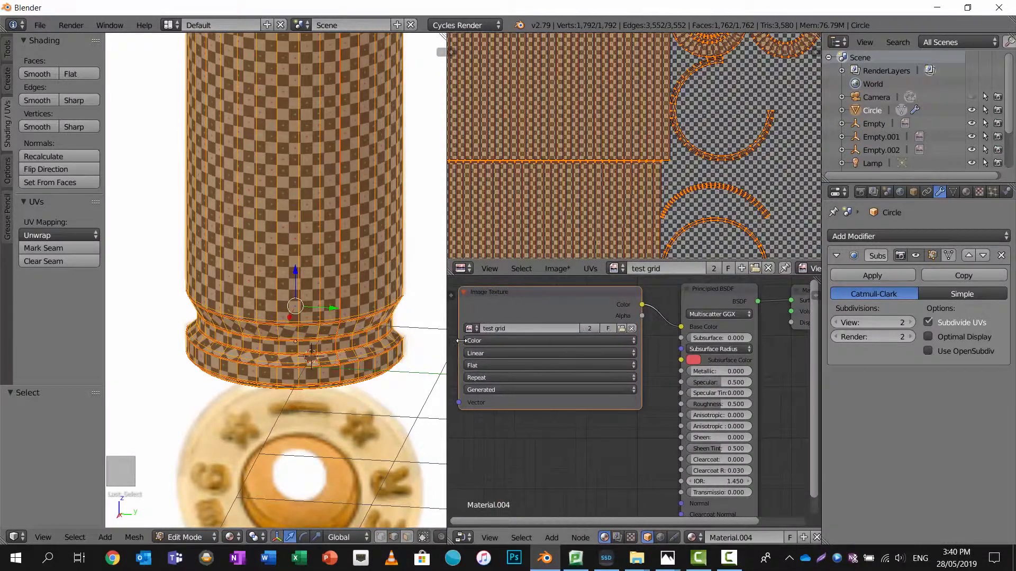
{"action": "middle_click_drag", "start_coordinate": [493, 341], "coordinate": [545, 353]}
{"action": "scroll", "coordinate": [595, 351], "scroll_direction": "up", "scroll_amount": 2}
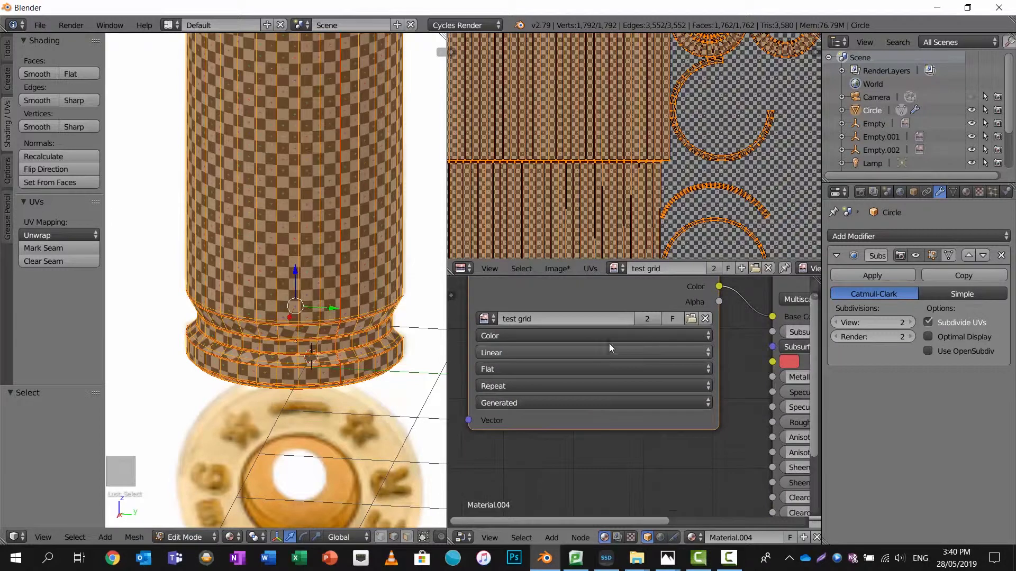
Load MetalBrassBrushed002_COL_3K_METALNESS.jpg from the Bullet Tutorial\METALNESS\3K folder on the desktop into the Image Texture node.
{"action": "left_click", "coordinate": [690, 319]}
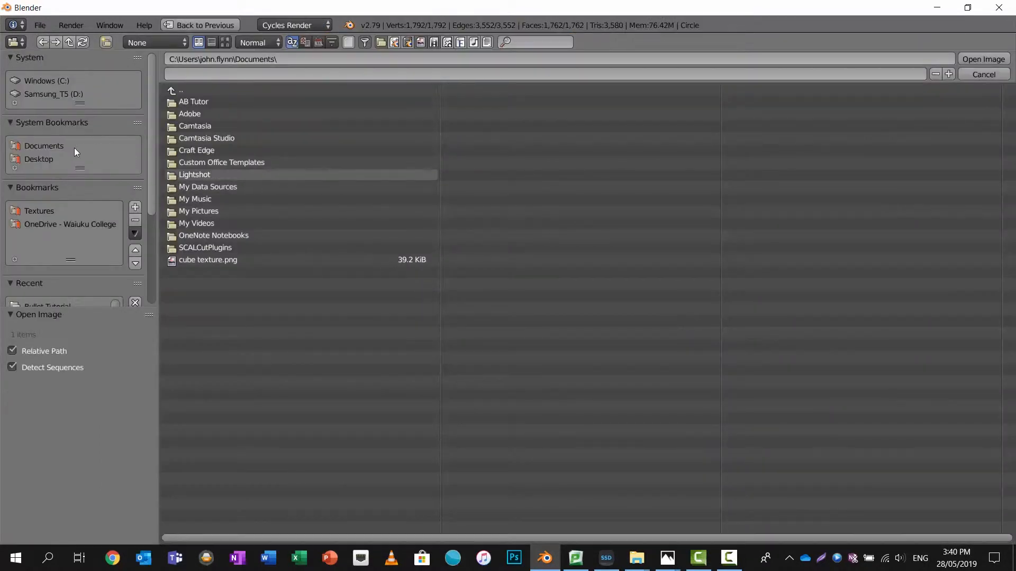
{"action": "left_click", "coordinate": [45, 160]}
{"action": "left_click", "coordinate": [187, 114]}
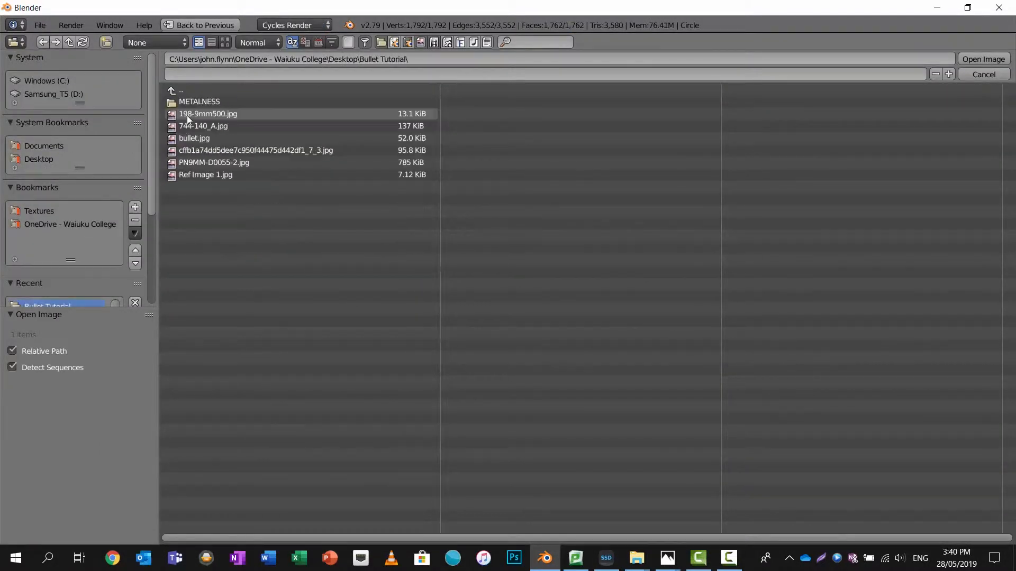
{"action": "left_click", "coordinate": [194, 102]}
{"action": "left_click", "coordinate": [191, 102]}
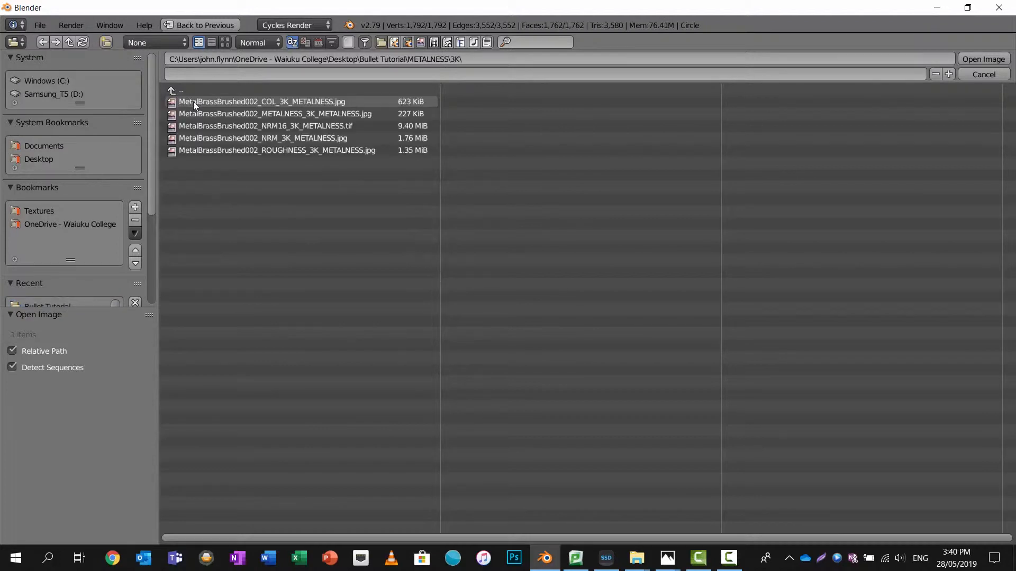
{"action": "left_click", "coordinate": [193, 102]}
{"action": "left_click", "coordinate": [983, 59]}
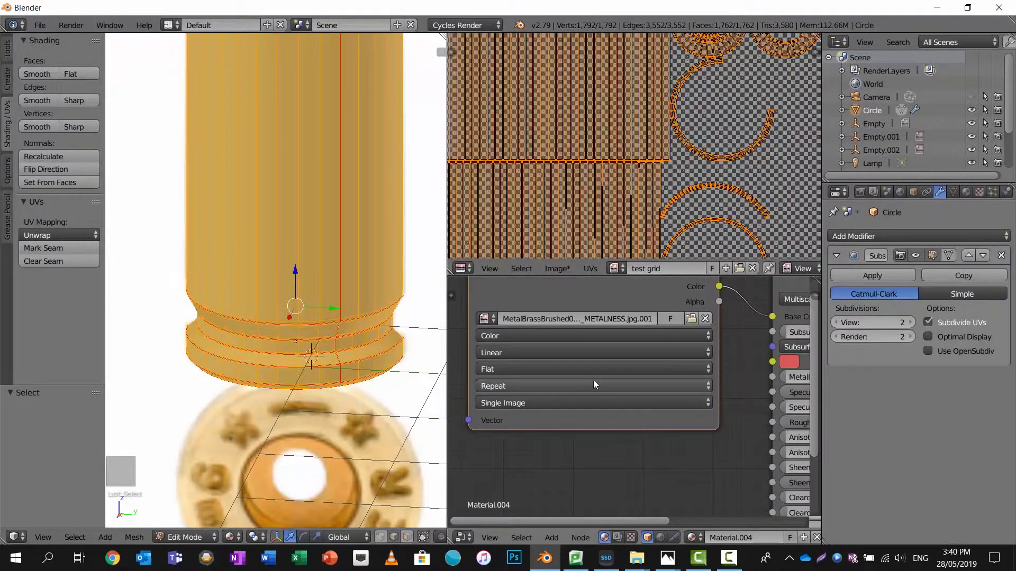
Widen the color texture node further and move it up to make room below it.
{"action": "left_click_drag", "start_coordinate": [514, 330], "coordinate": [453, 333]}
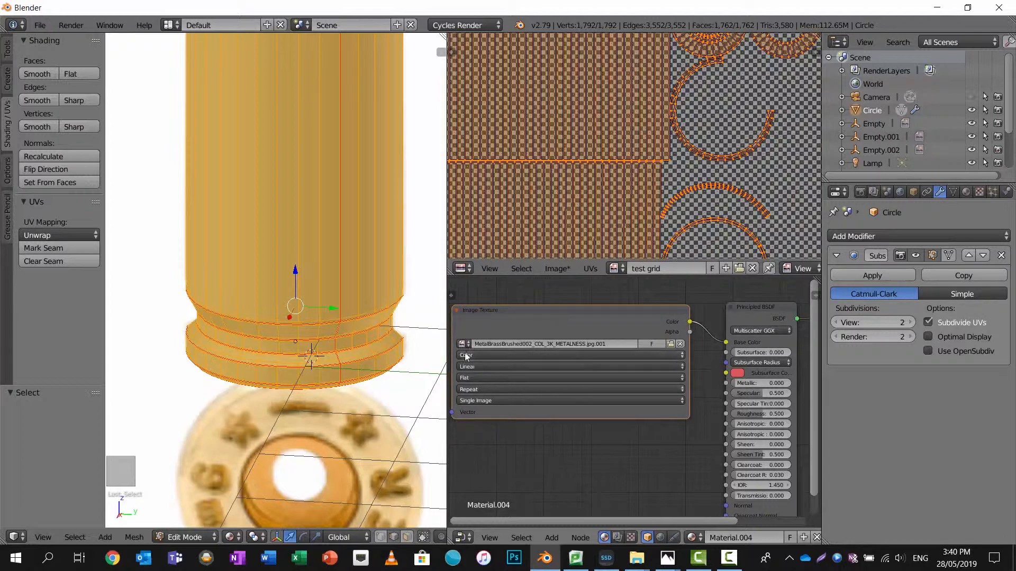
{"action": "scroll", "coordinate": [600, 341], "scroll_direction": "down", "scroll_amount": 1}
{"action": "key", "text": "g"}
{"action": "left_click", "coordinate": [589, 286]}
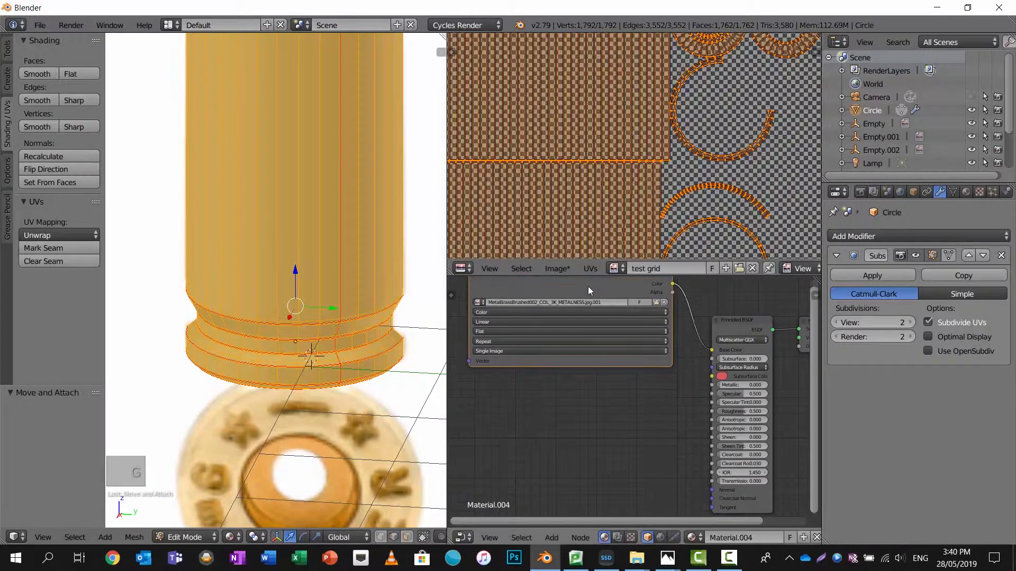
Duplicate the color texture node, place the copy below it and set the copy to Non-Color Data.
{"action": "key", "text": "shift+d"}
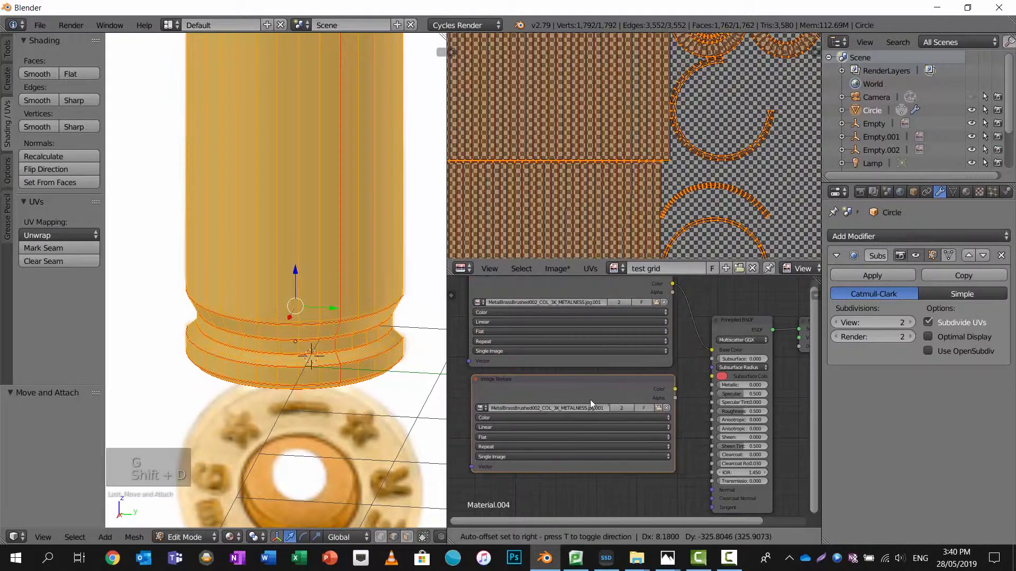
{"action": "left_click", "coordinate": [623, 411]}
{"action": "left_click", "coordinate": [593, 418]}
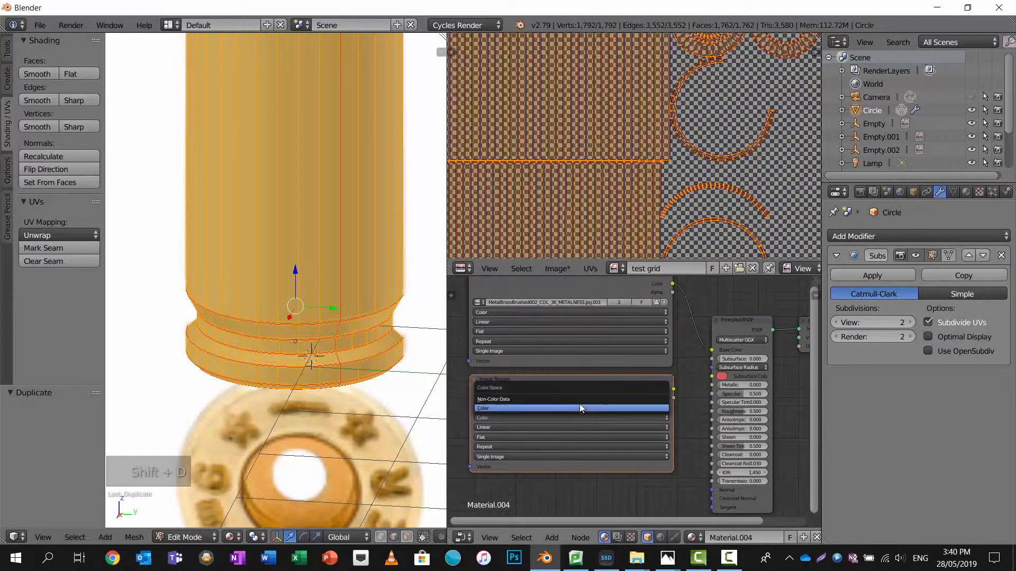
{"action": "left_click", "coordinate": [579, 399]}
Load MetalBrassBrushed002_METALNESS_3K_METALNESS.jpg into the duplicated node and link its Color to the Principled BSDF's Metallic input.
{"action": "left_click", "coordinate": [654, 408]}
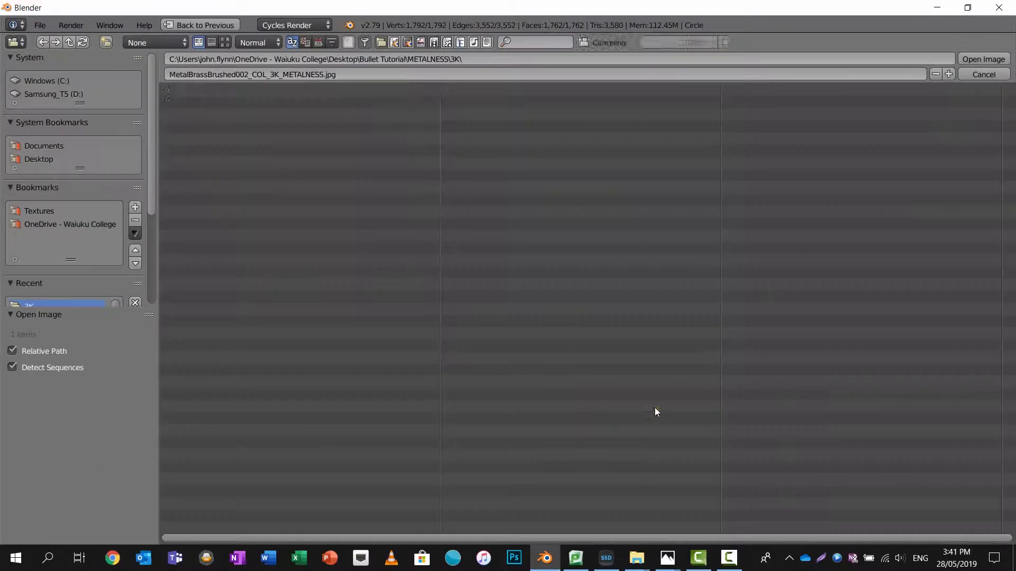
{"action": "left_click", "coordinate": [340, 116]}
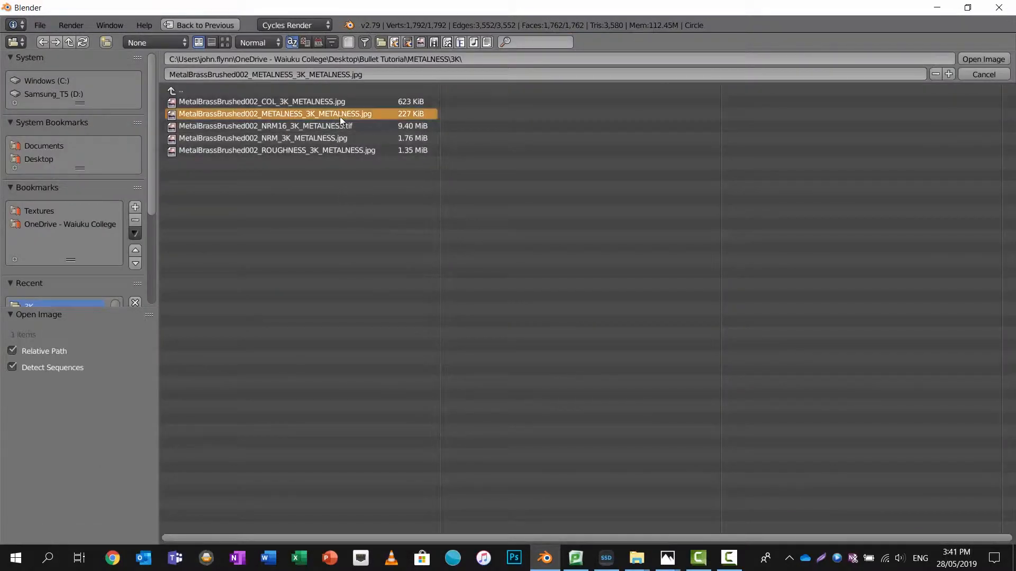
{"action": "left_click", "coordinate": [973, 60]}
{"action": "left_click_drag", "start_coordinate": [674, 389], "coordinate": [639, 383]}
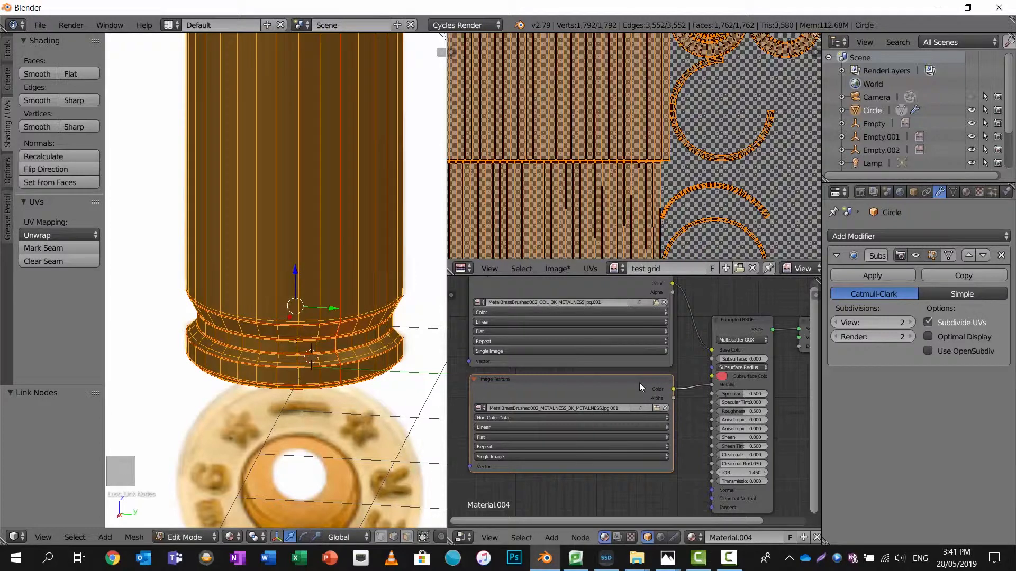
Duplicate the metalness texture node below itself and load MetalBrassBrushed002_ROUGHNESS_3K_METALNESS.jpg into the copy.
{"action": "key", "text": "shift+d"}
{"action": "left_click", "coordinate": [642, 485]}
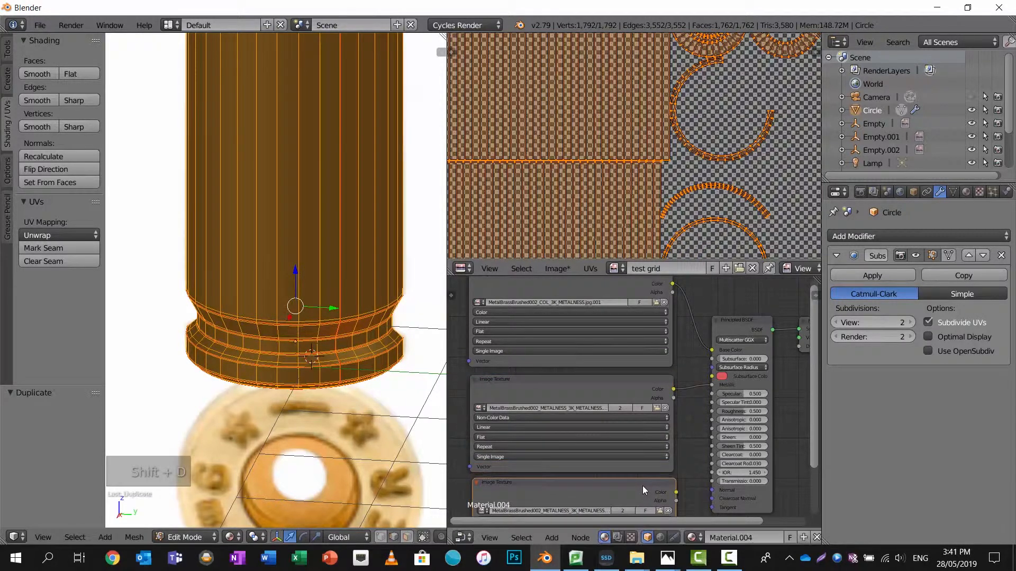
{"action": "middle_click_drag", "start_coordinate": [642, 486], "coordinate": [631, 374]}
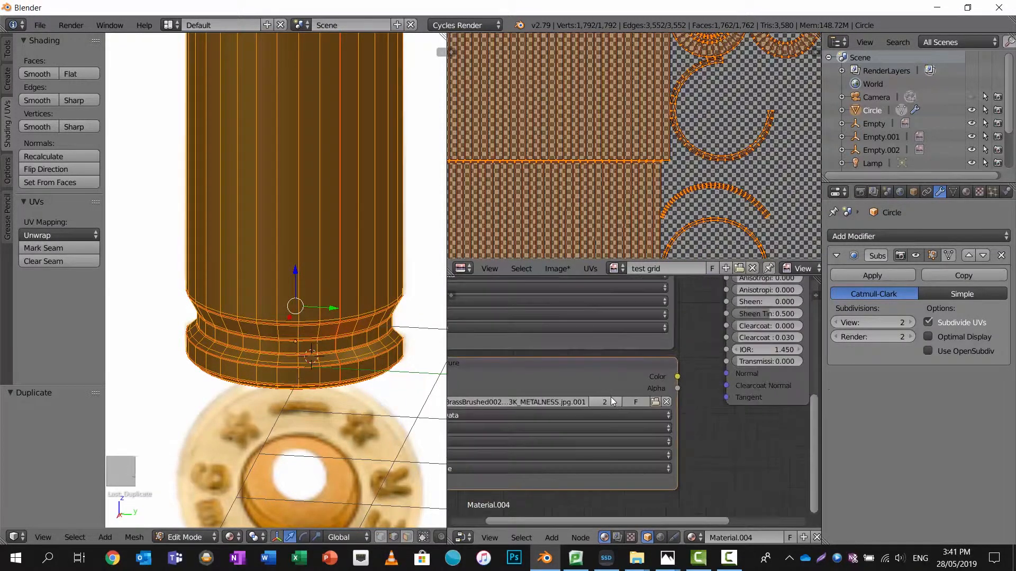
{"action": "left_click", "coordinate": [648, 400]}
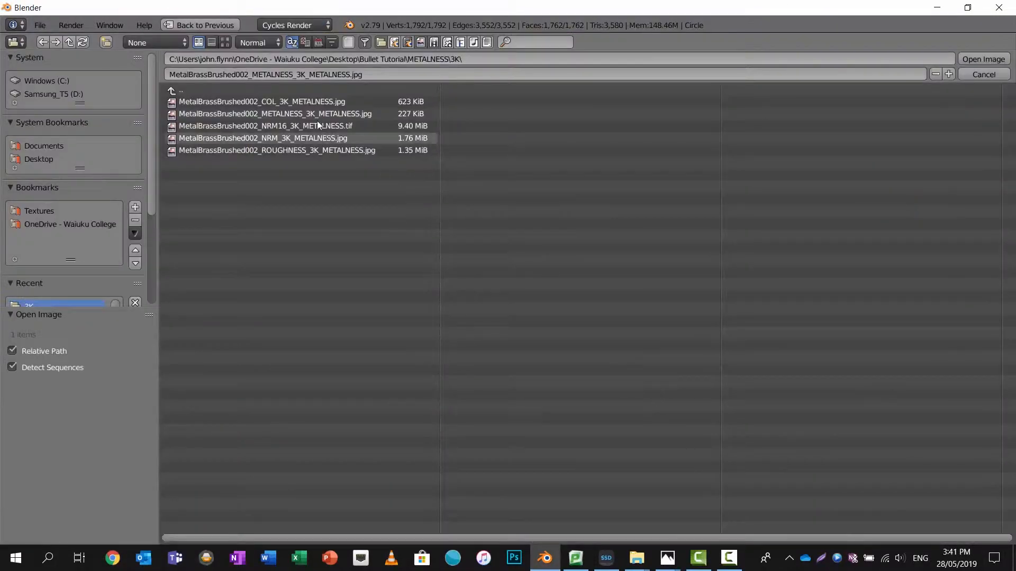
{"action": "left_click", "coordinate": [290, 150]}
{"action": "left_click", "coordinate": [990, 58]}
Link the roughness texture's Color output to the Principled BSDF's Roughness input.
{"action": "mouse_move", "coordinate": [657, 412]}
{"action": "middle_mouse_down"}
{"action": "mouse_move", "coordinate": [691, 355]}
{"action": "mouse_move", "coordinate": [654, 420]}
{"action": "middle_mouse_up"}
{"action": "scroll", "coordinate": [655, 419], "scroll_direction": "down", "scroll_amount": 1}
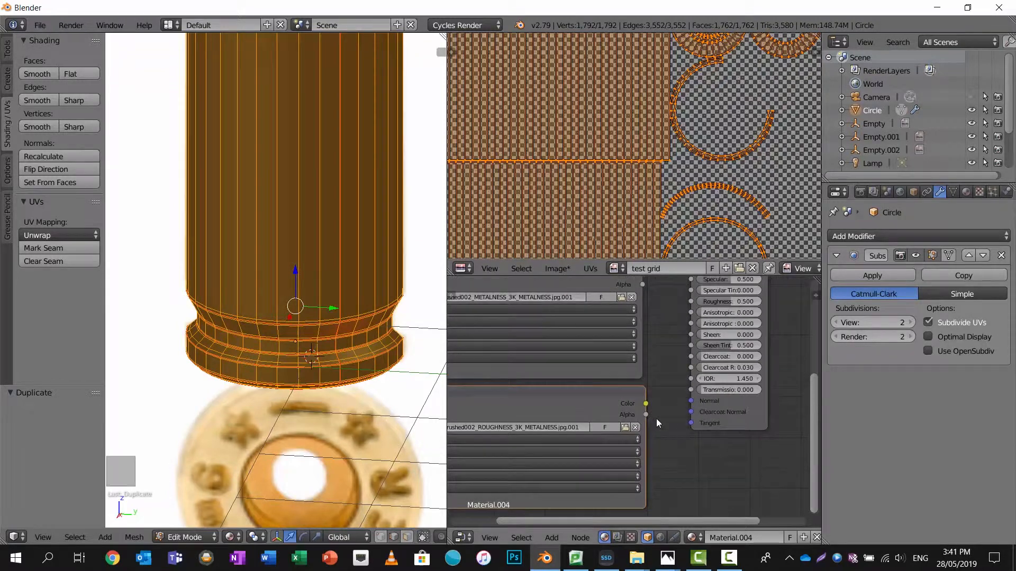
{"action": "left_click_drag", "start_coordinate": [645, 403], "coordinate": [687, 324]}
{"action": "left_click_drag", "start_coordinate": [646, 404], "coordinate": [689, 304]}
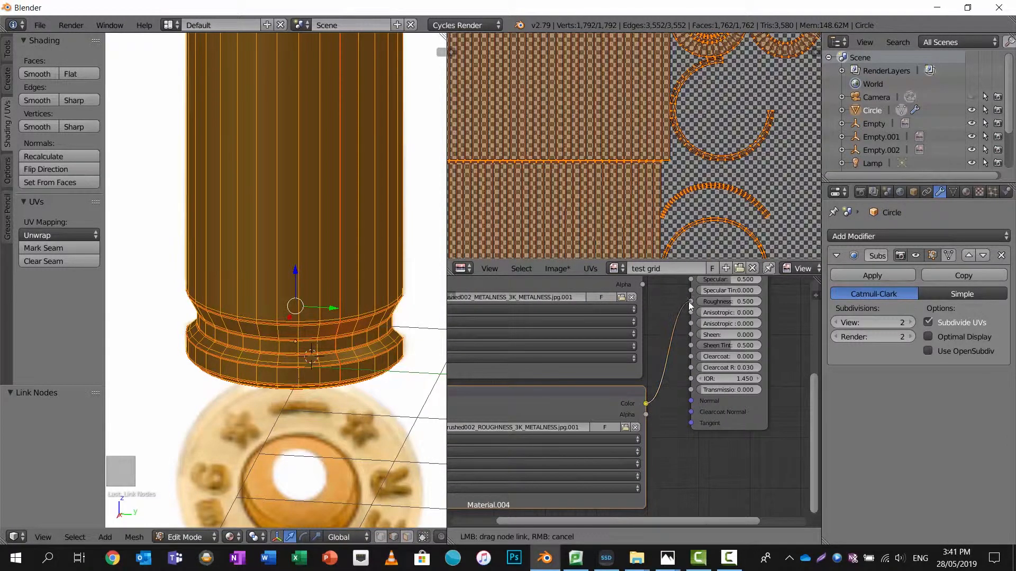
{"action": "middle_click_drag", "start_coordinate": [664, 396], "coordinate": [725, 320]}
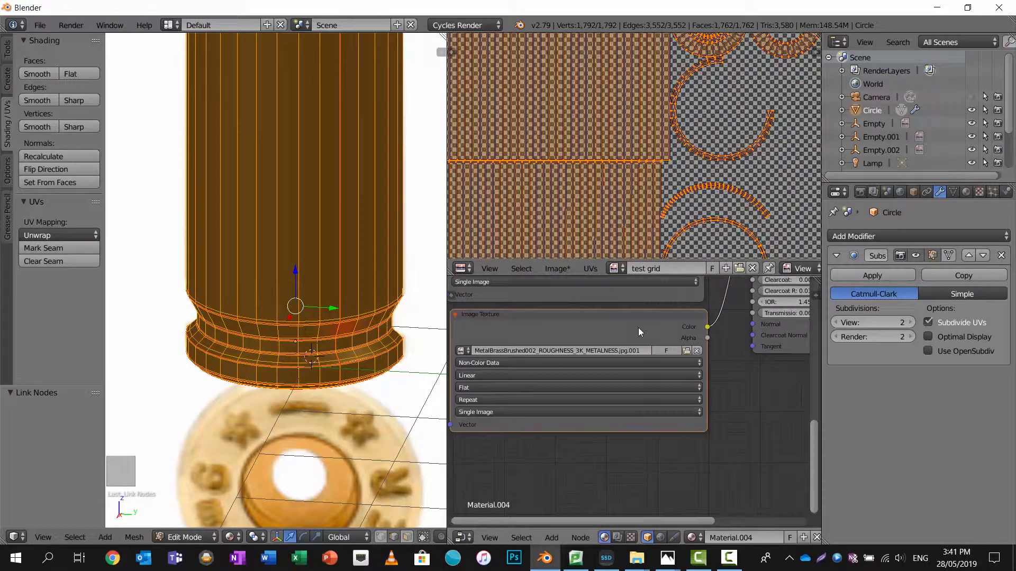
Duplicate the roughness texture node below itself and load MetalBrassBrushed002_NRM_3K_METALNESS.jpg into the copy.
{"action": "key", "text": "shift+d"}
{"action": "left_click", "coordinate": [645, 465]}
{"action": "middle_click_drag", "start_coordinate": [648, 467], "coordinate": [687, 405]}
{"action": "left_click", "coordinate": [691, 403]}
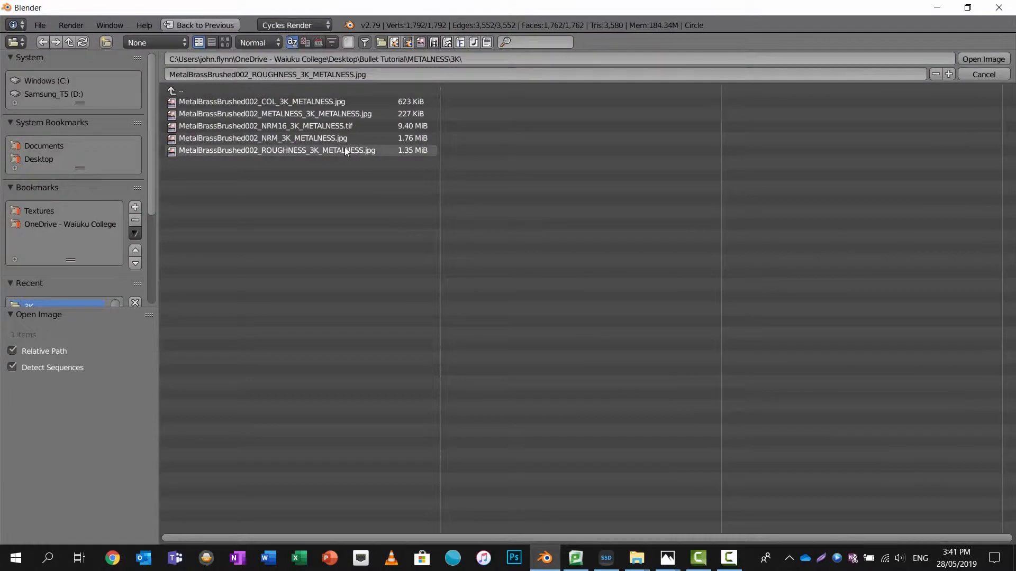
{"action": "left_click", "coordinate": [332, 138]}
{"action": "left_click", "coordinate": [979, 59]}
Add a Normal Map node beside the normal texture node.
{"action": "middle_click_drag", "start_coordinate": [658, 392], "coordinate": [630, 410]}
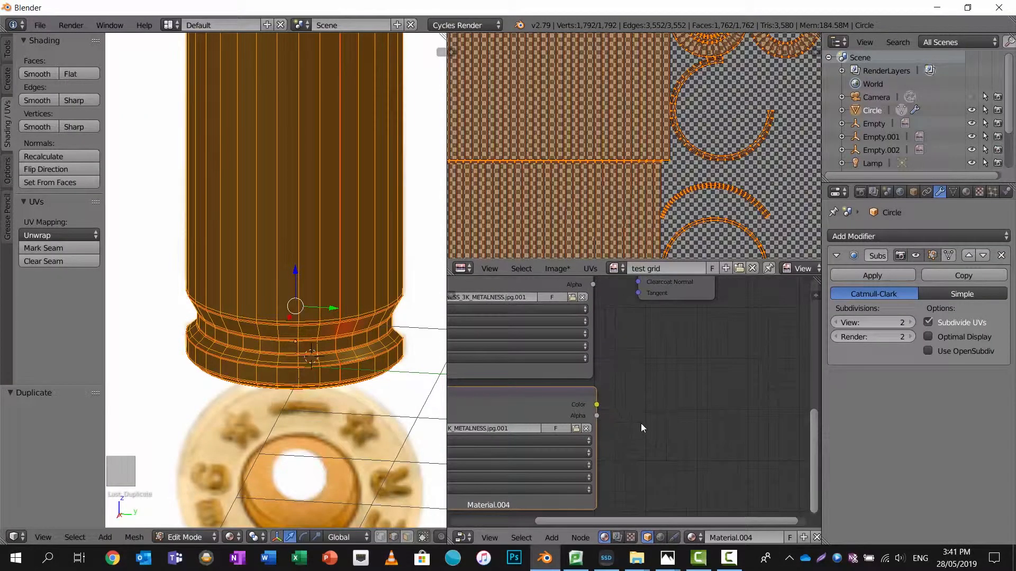
{"action": "key", "text": "shift+a"}
{"action": "left_click", "coordinate": [639, 406]}
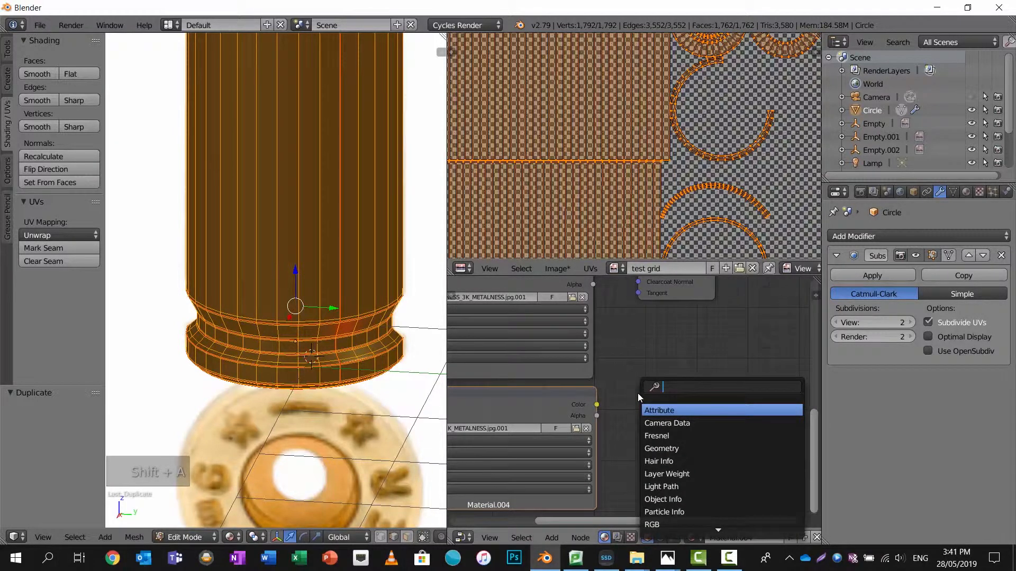
{"action": "type", "text": "NORMAL"}
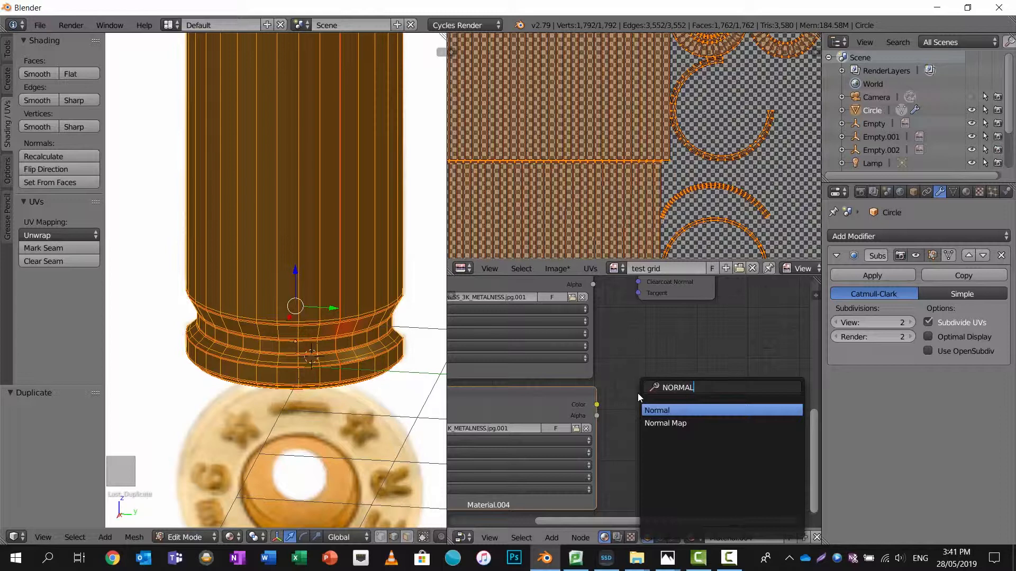
{"action": "key", "text": "Down"}
{"action": "key", "text": "Return"}
{"action": "left_click", "coordinate": [612, 361]}
Collapse the Material Output node and move it and the Principled BSDF farther right, away from the texture nodes.
{"action": "scroll", "coordinate": [614, 359], "scroll_direction": "down", "scroll_amount": 5}
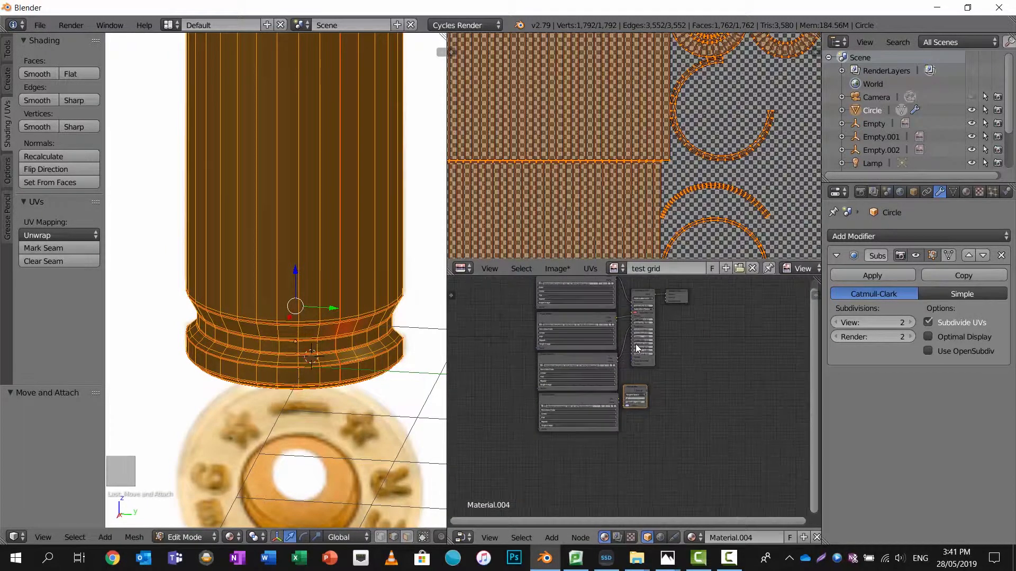
{"action": "left_click", "coordinate": [668, 294]}
{"action": "key", "text": "h"}
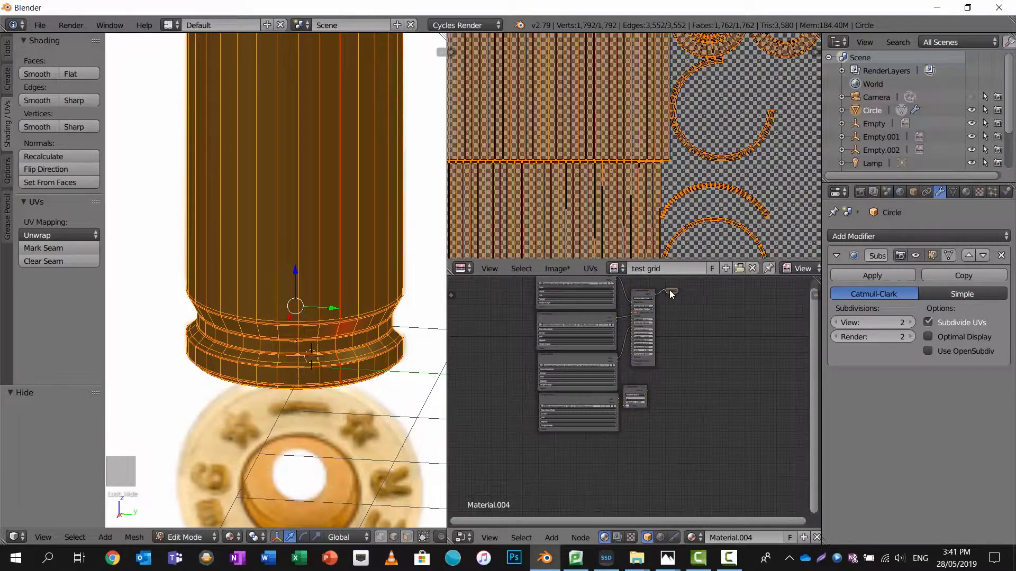
{"action": "key", "text": "g"}
{"action": "left_click", "coordinate": [708, 298]}
{"action": "left_click", "coordinate": [633, 296]}
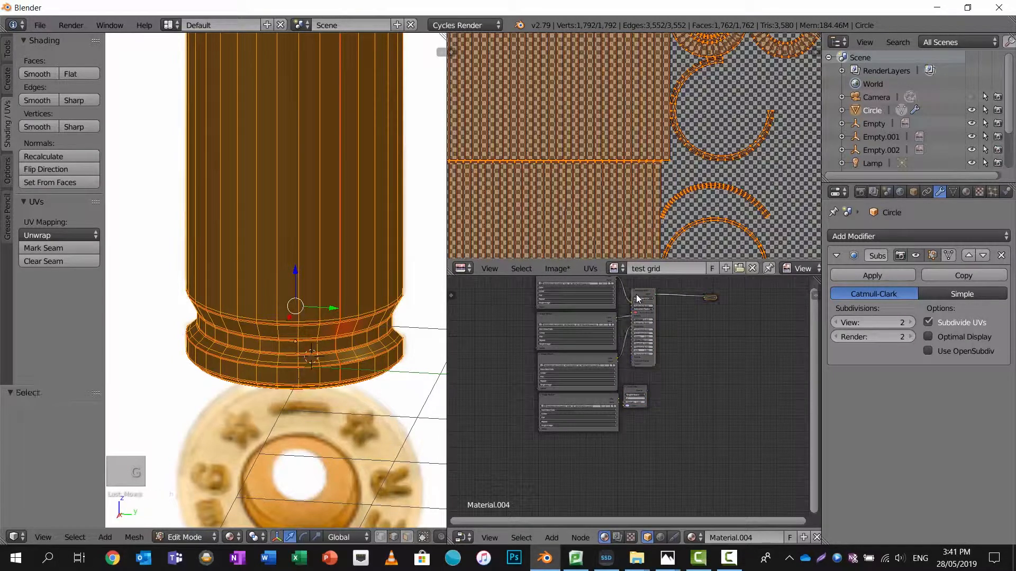
{"action": "key", "text": "g"}
{"action": "left_click", "coordinate": [679, 303]}
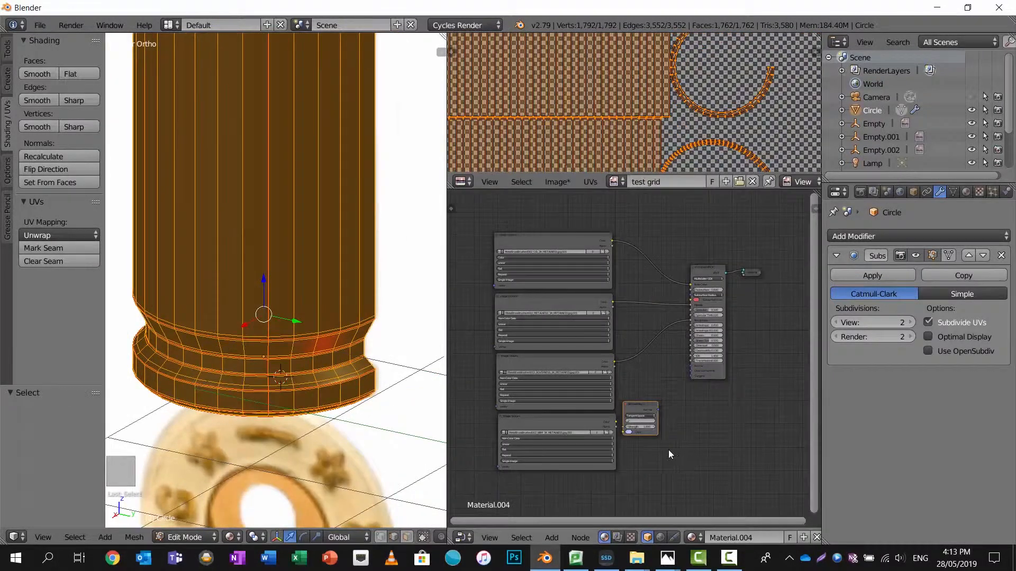
Link the normal texture's Color to the Normal Map's Color input and the Normal Map's output to the Principled BSDF's Normal input.
{"action": "scroll", "coordinate": [656, 345], "scroll_direction": "up", "scroll_amount": 4}
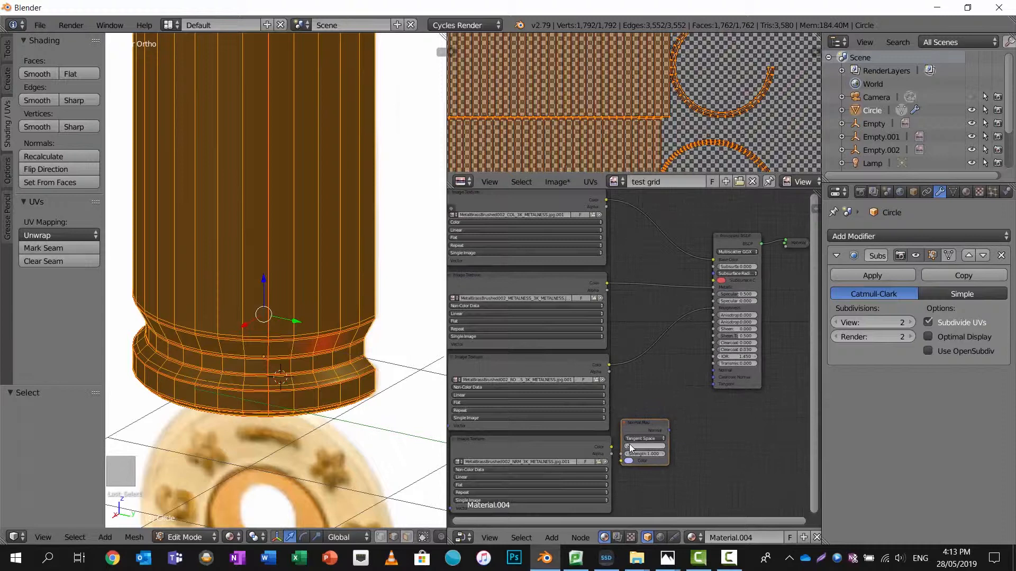
{"action": "middle_click_drag", "start_coordinate": [657, 345], "coordinate": [672, 299]}
{"action": "left_click_drag", "start_coordinate": [651, 327], "coordinate": [663, 343]}
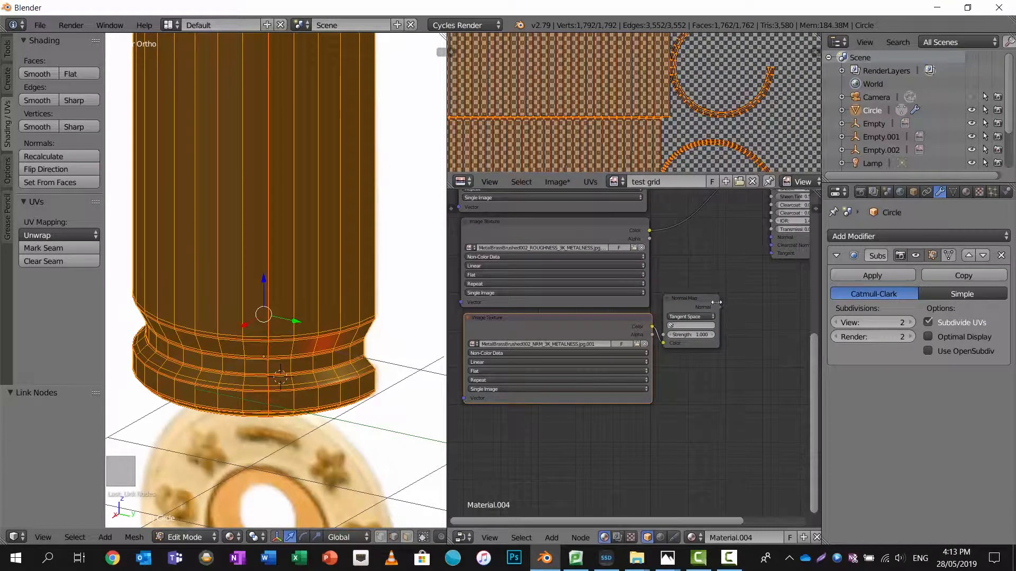
{"action": "left_click_drag", "start_coordinate": [720, 308], "coordinate": [764, 252]}
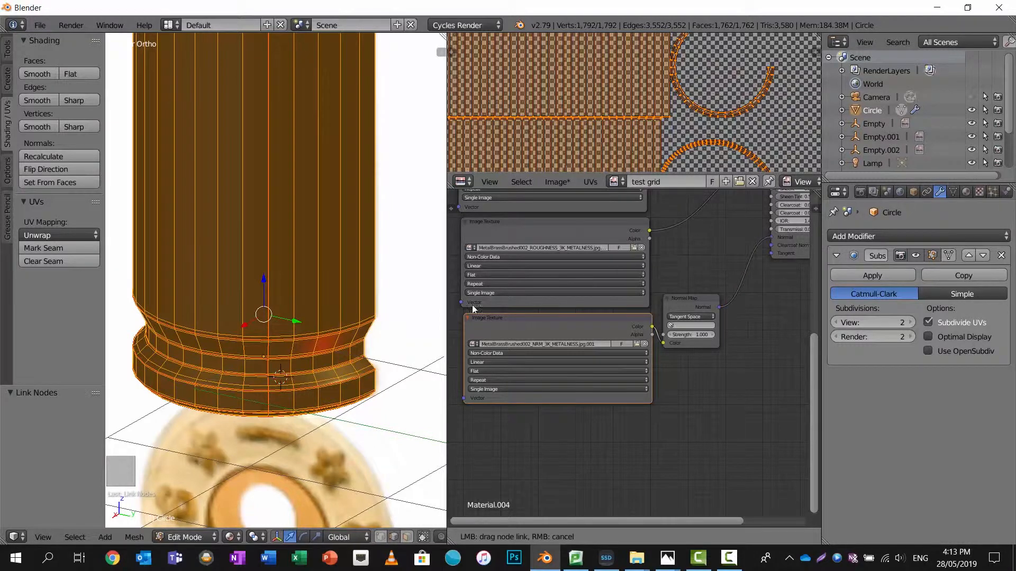
{"action": "left_click_drag", "start_coordinate": [474, 310], "coordinate": [474, 309]}
Preview the whole casing in Rendered viewport shading.
{"action": "left_click", "coordinate": [229, 537]}
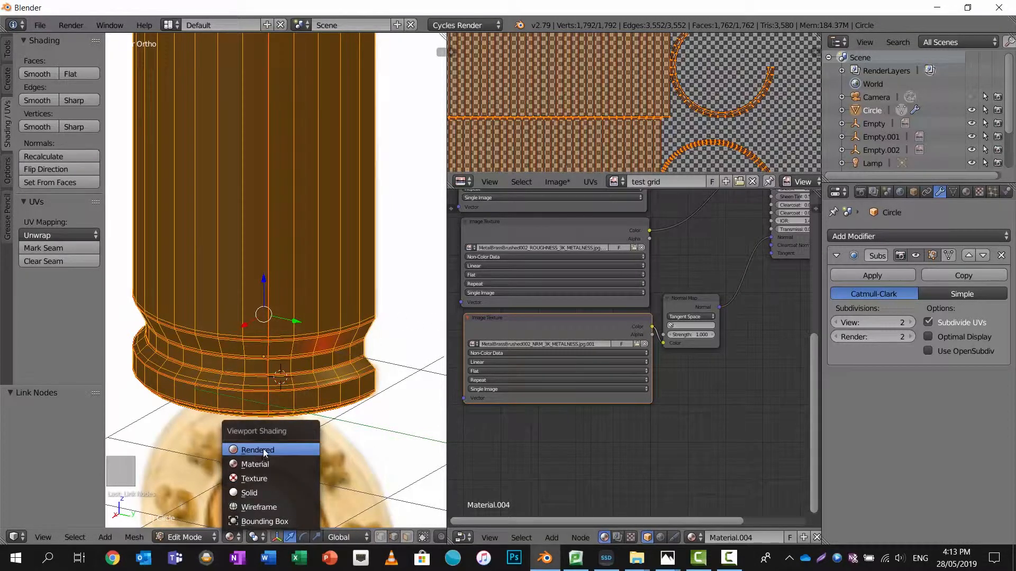
{"action": "left_click", "coordinate": [262, 450]}
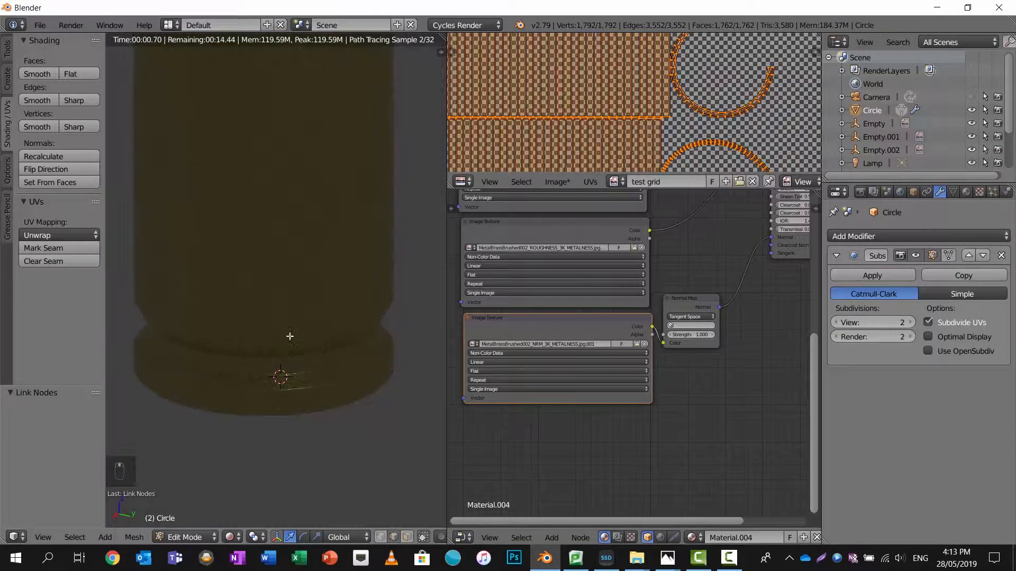
{"action": "scroll", "coordinate": [292, 365], "scroll_direction": "down", "scroll_amount": 1}
{"action": "scroll", "coordinate": [297, 331], "scroll_direction": "down", "scroll_amount": 1}
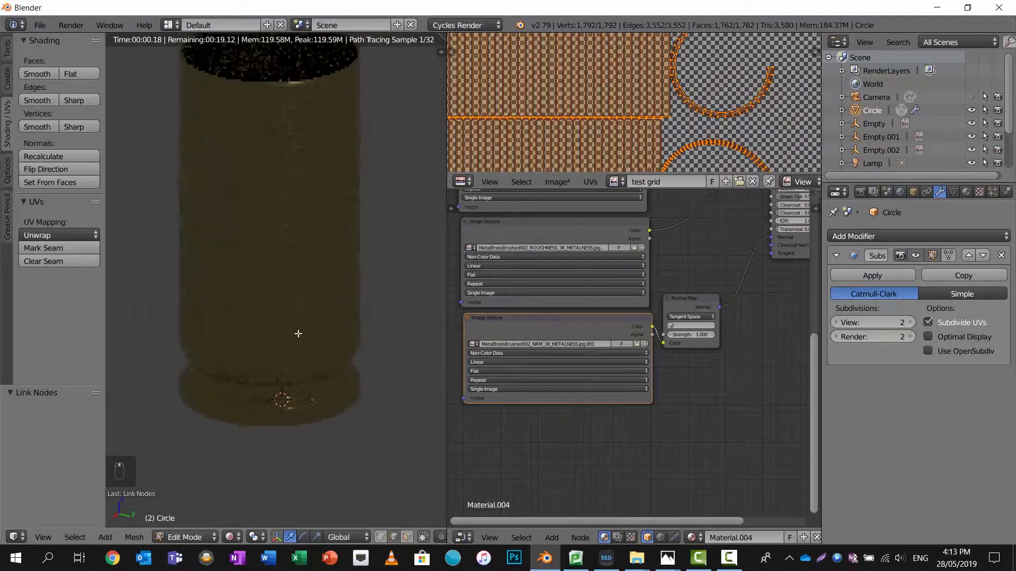
{"action": "scroll", "coordinate": [896, 134], "scroll_direction": "down", "scroll_amount": 3}
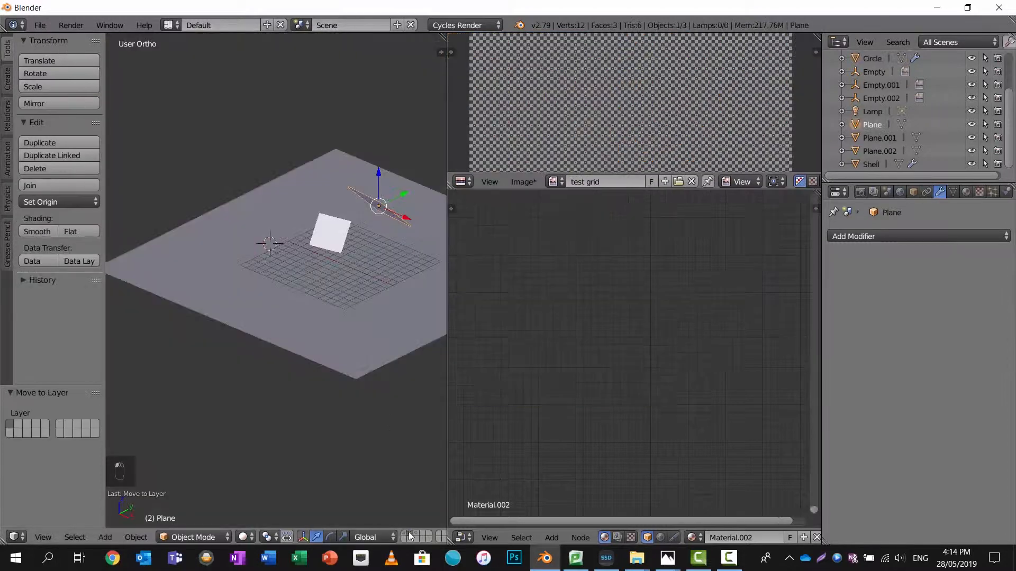
Select all three planes of the lighting setup, move them to the first layer and display that layer.
{"action": "middle_click_drag", "start_coordinate": [387, 220], "coordinate": [369, 213]}
{"action": "right_click", "coordinate": [340, 205], "text": "shift"}
{"action": "right_click", "coordinate": [338, 227], "text": "shift"}
{"action": "key", "text": "m"}
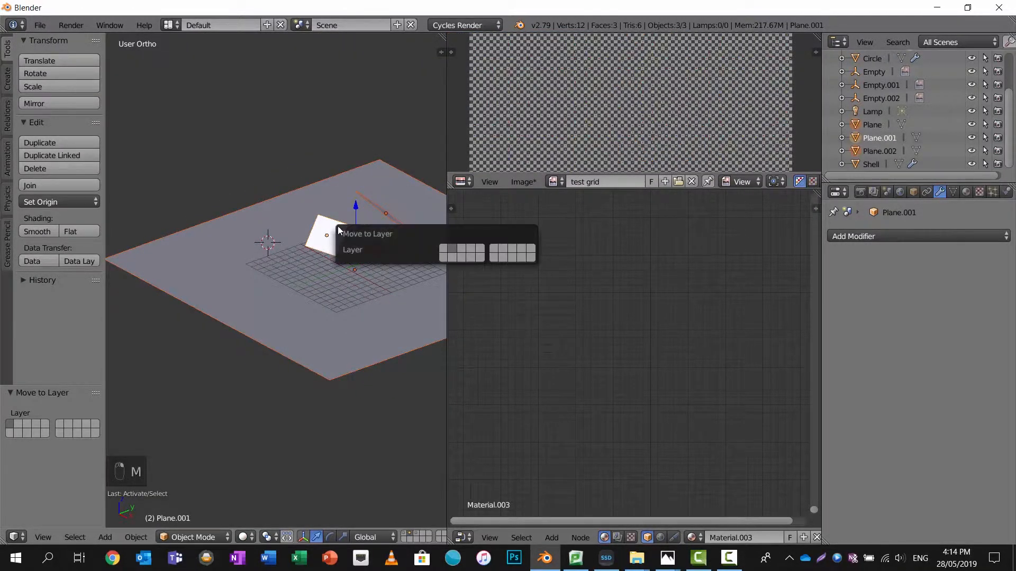
{"action": "left_click", "coordinate": [445, 246]}
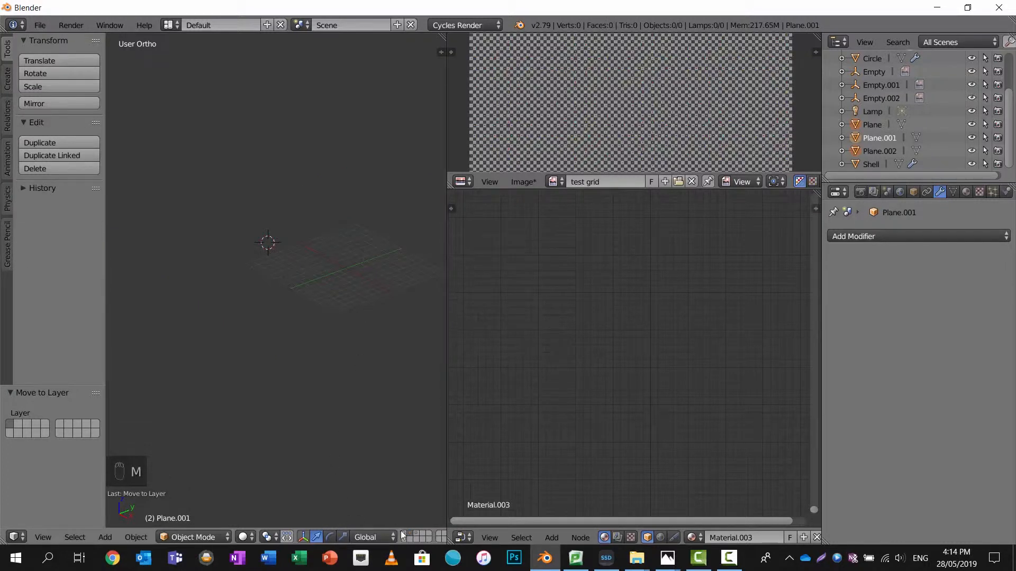
{"action": "left_click", "coordinate": [404, 533]}
Move the three selected planes about -8.66 along Y so they surround the bullet casing.
{"action": "middle_click_drag", "start_coordinate": [366, 428], "coordinate": [317, 390]}
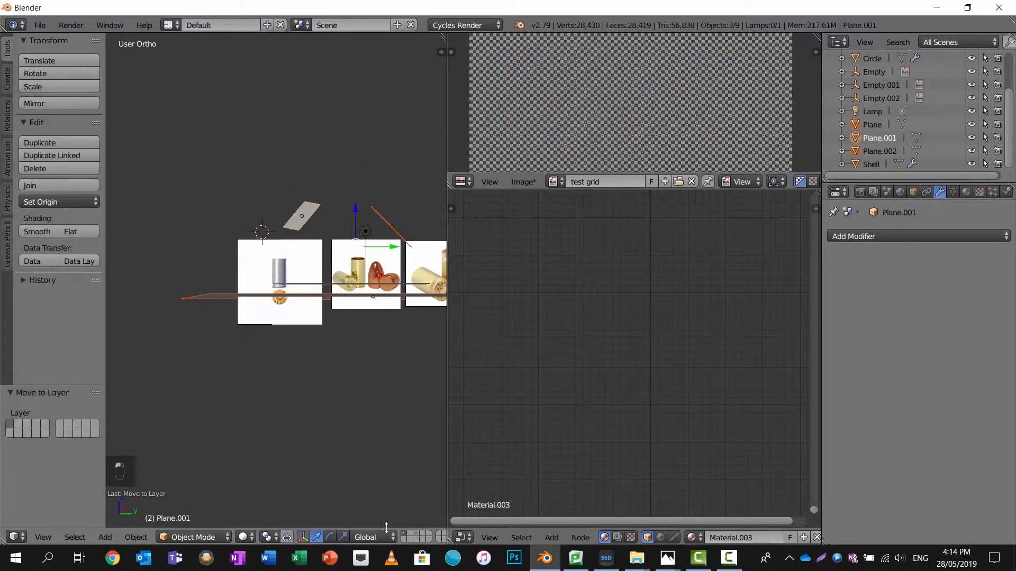
{"action": "left_click", "coordinate": [416, 533]}
{"action": "middle_click_drag", "start_coordinate": [353, 279], "coordinate": [240, 295]}
{"action": "scroll", "coordinate": [363, 292], "scroll_direction": "up", "scroll_amount": 1}
{"action": "left_click", "coordinate": [403, 533]}
{"action": "scroll", "coordinate": [359, 280], "scroll_direction": "up", "scroll_amount": 4}
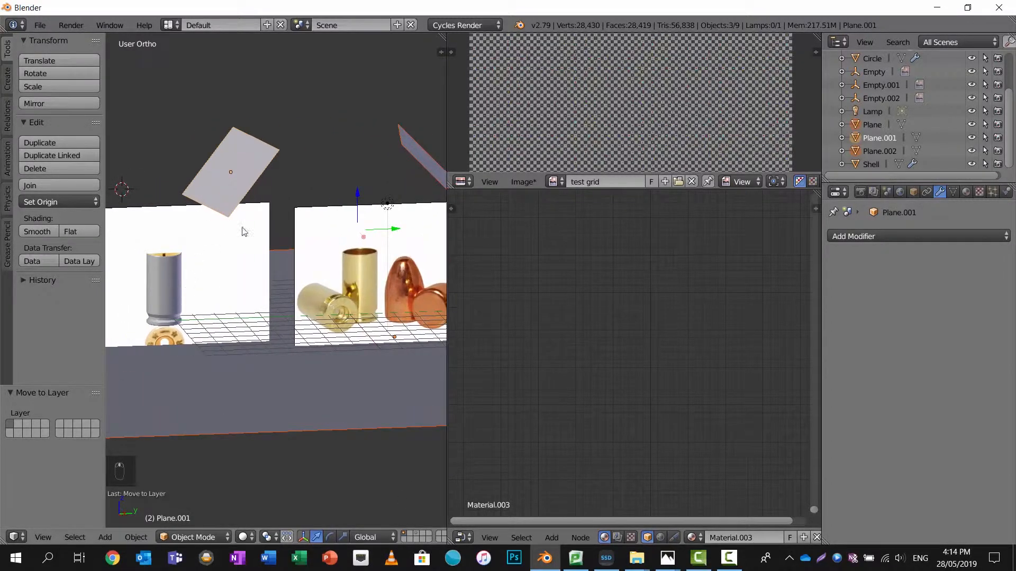
{"action": "scroll", "coordinate": [279, 199], "scroll_direction": "down", "scroll_amount": 3}
{"action": "left_click_drag", "start_coordinate": [354, 258], "coordinate": [256, 265]}
{"action": "scroll", "coordinate": [238, 284], "scroll_direction": "up", "scroll_amount": 3}
{"action": "middle_click_drag", "start_coordinate": [238, 284], "coordinate": [387, 323], "text": "shift"}
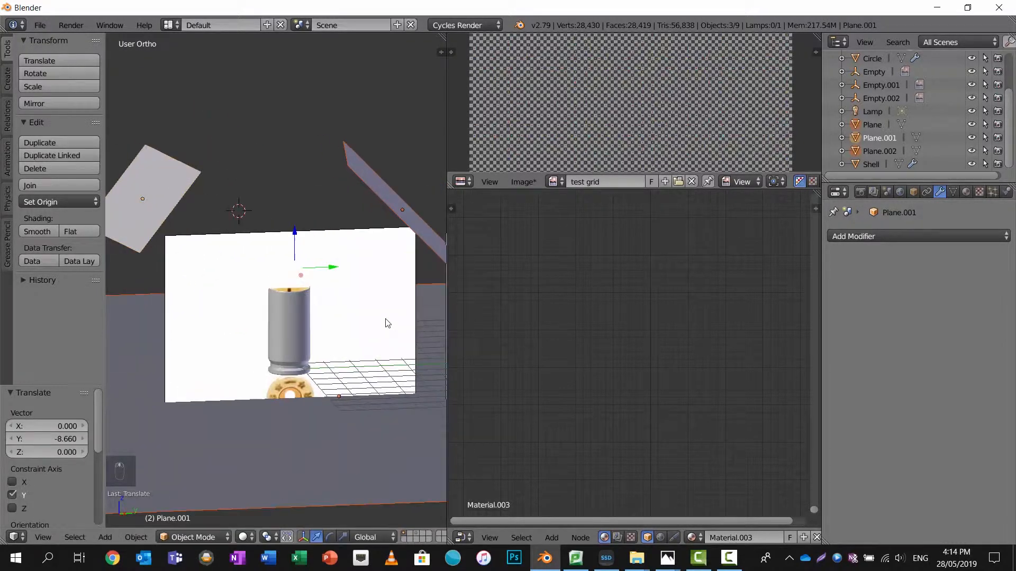
Preview the casing with the light planes and floor in Rendered viewport shading.
{"action": "scroll", "coordinate": [161, 181], "scroll_direction": "down", "scroll_amount": 2}
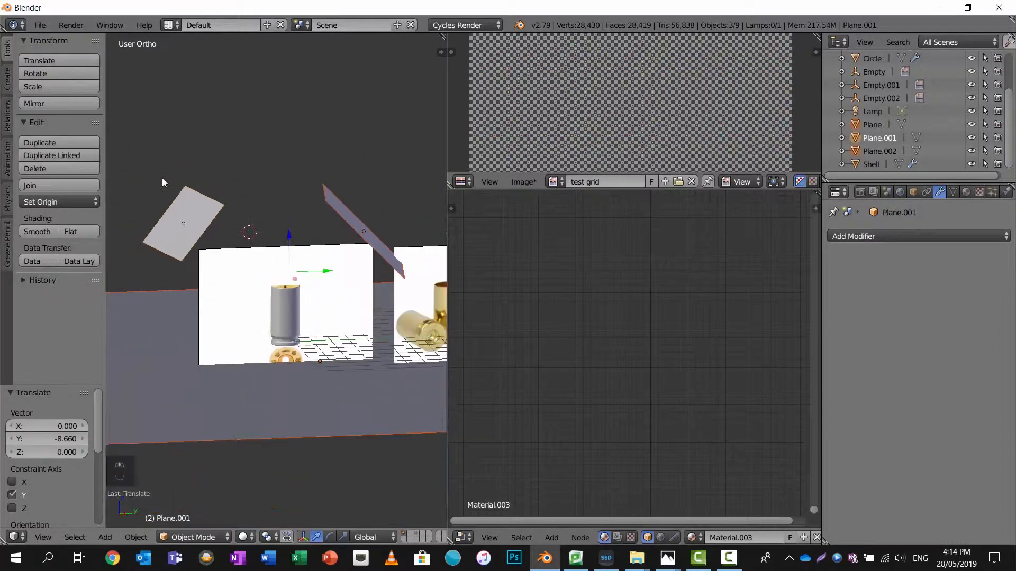
{"action": "left_click", "coordinate": [244, 538]}
{"action": "left_click", "coordinate": [261, 450]}
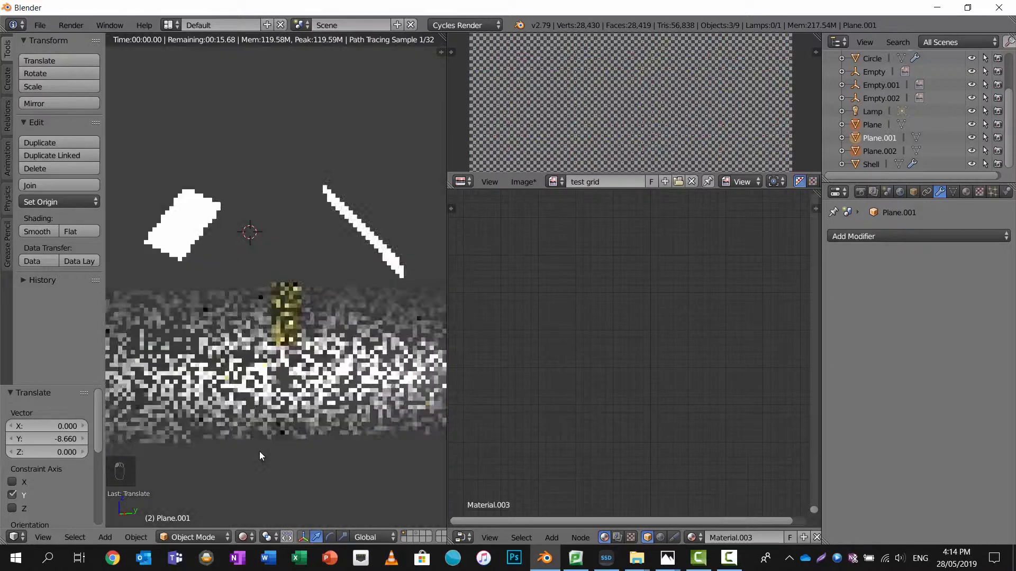
{"action": "scroll", "coordinate": [280, 322], "scroll_direction": "up", "scroll_amount": 4}
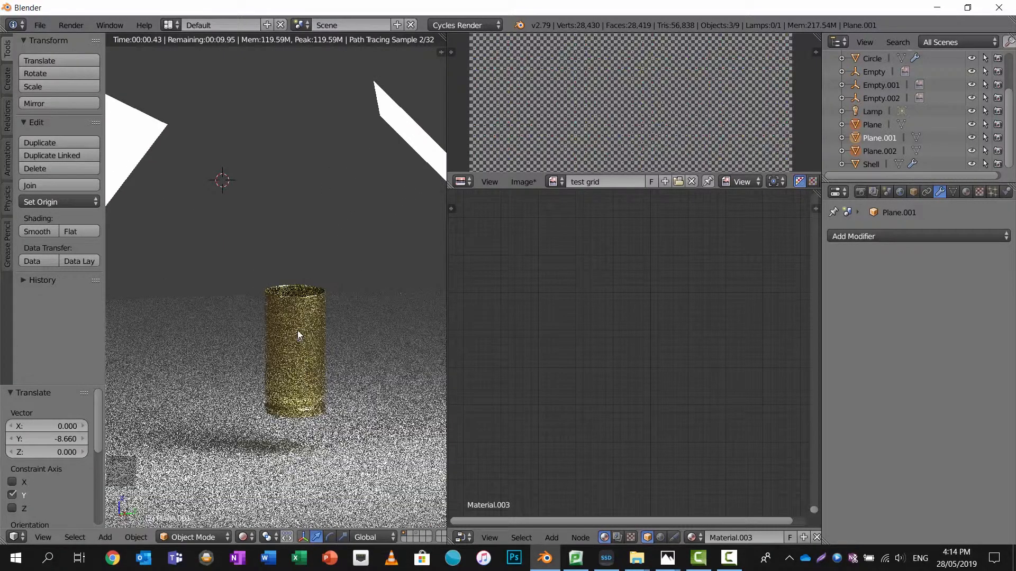
{"action": "middle_click_drag", "start_coordinate": [297, 330], "coordinate": [278, 303], "text": "shift"}
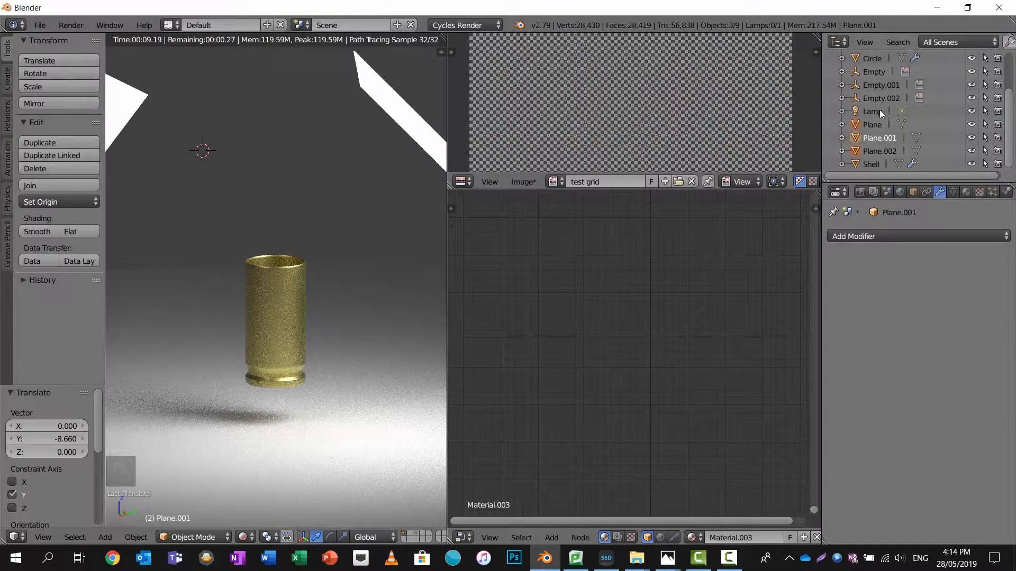
Toggle Edit Mode, return the viewport to Solid shading and get a close view of the casing mesh.
{"action": "key", "text": "Tab"}
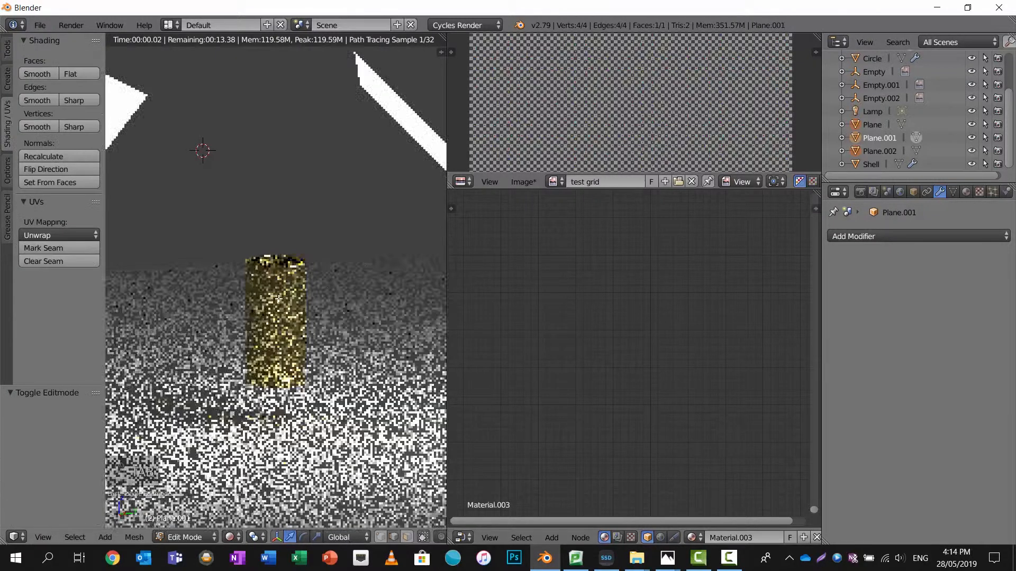
{"action": "left_click", "coordinate": [230, 537]}
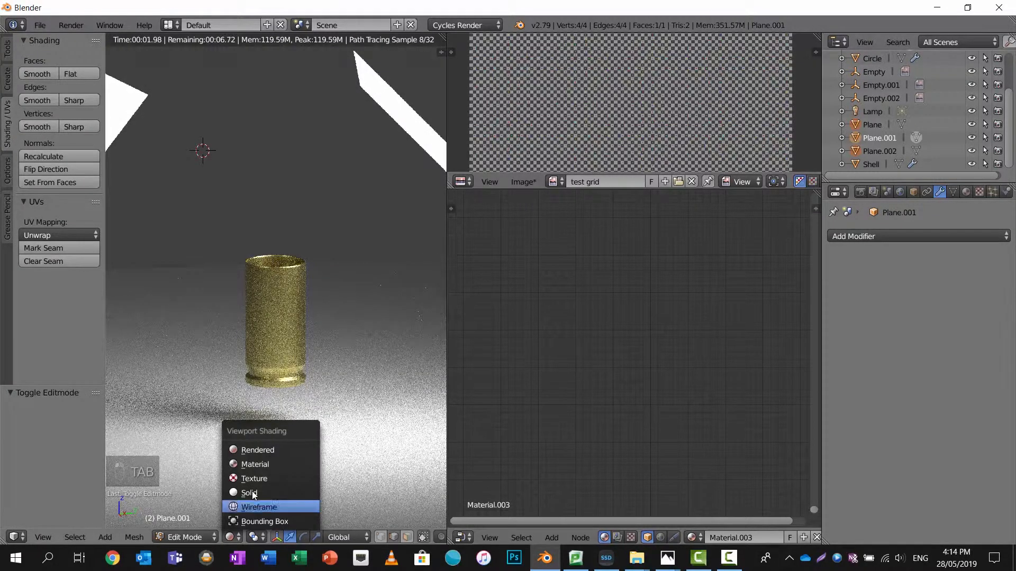
{"action": "left_click", "coordinate": [249, 493]}
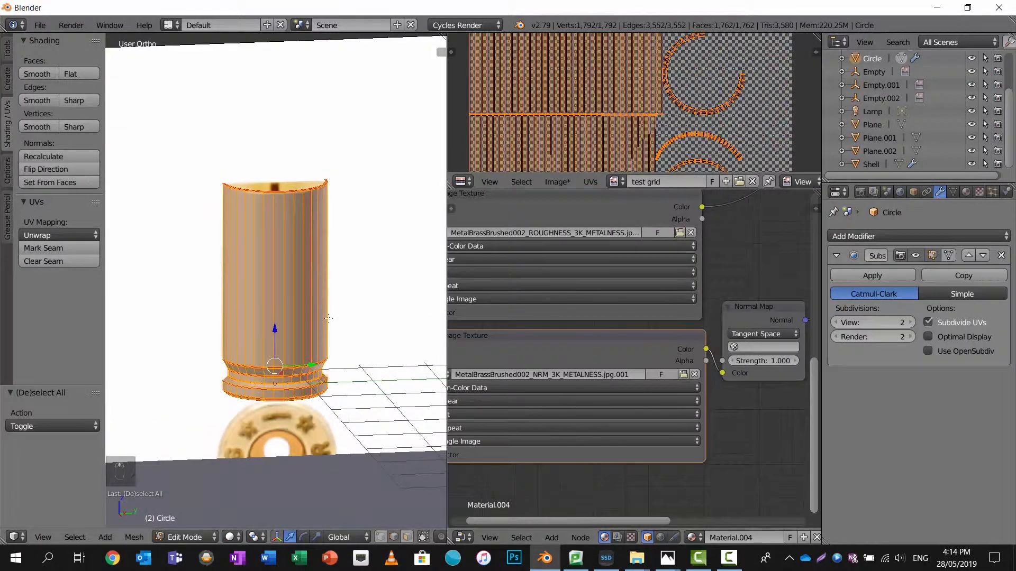
{"action": "scroll", "coordinate": [327, 318], "scroll_direction": "up", "scroll_amount": 2}
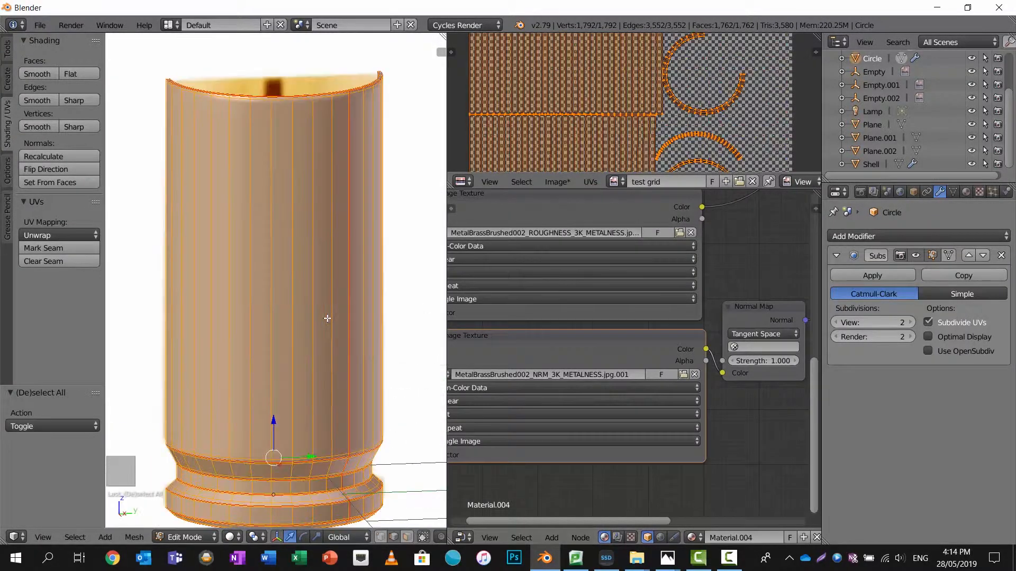
Switch the viewport to Rendered shading and set the Normal Map node's Strength to 3.
{"action": "left_click", "coordinate": [235, 537]}
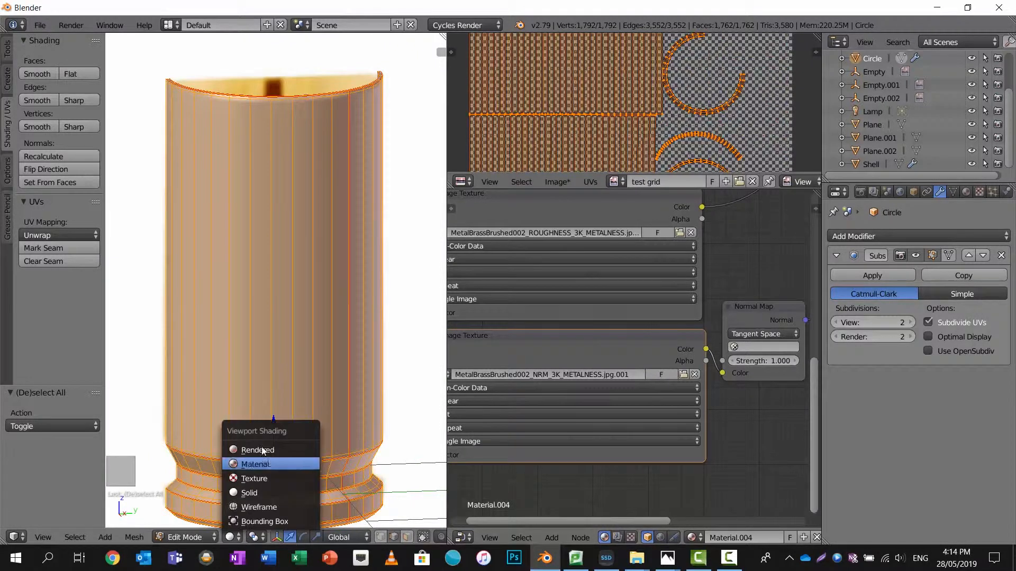
{"action": "left_click", "coordinate": [263, 450]}
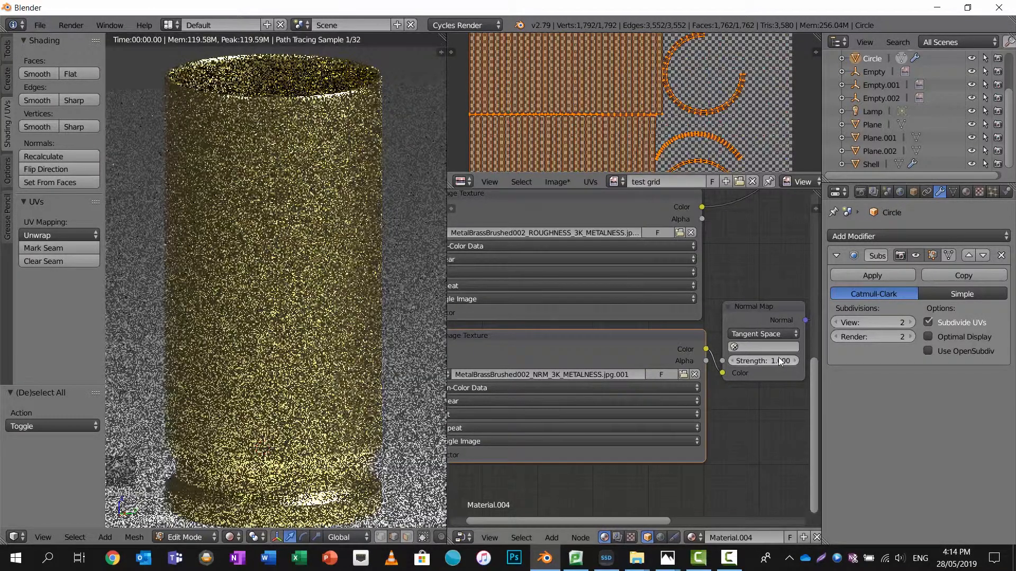
{"action": "left_click", "coordinate": [763, 362]}
{"action": "type", "text": "3"}
{"action": "key", "text": "Return"}
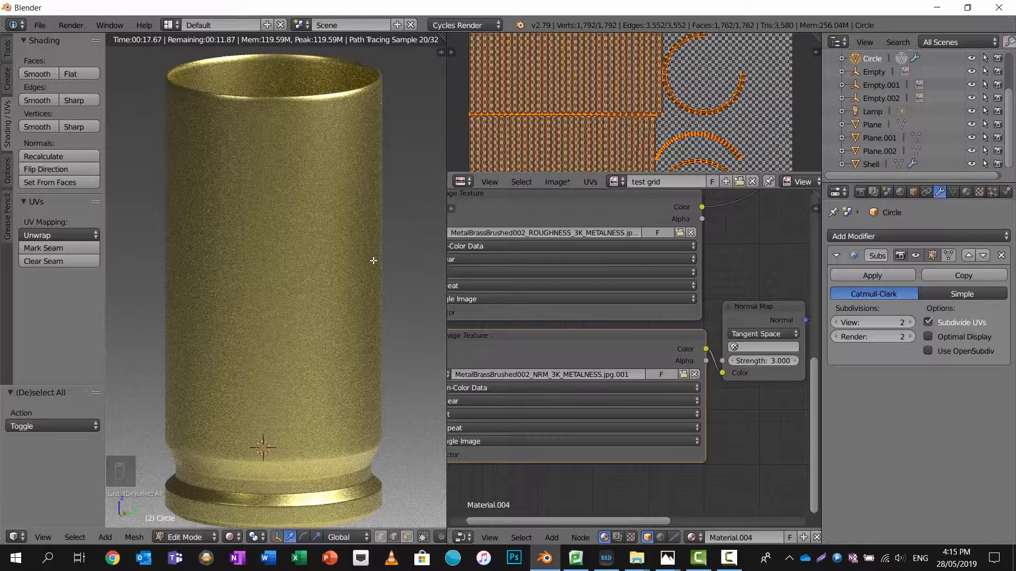
Move the roughness texture, normal texture and Normal Map nodes down to open a gap below the metalness texture node.
{"action": "scroll", "coordinate": [674, 333], "scroll_direction": "down", "scroll_amount": 6}
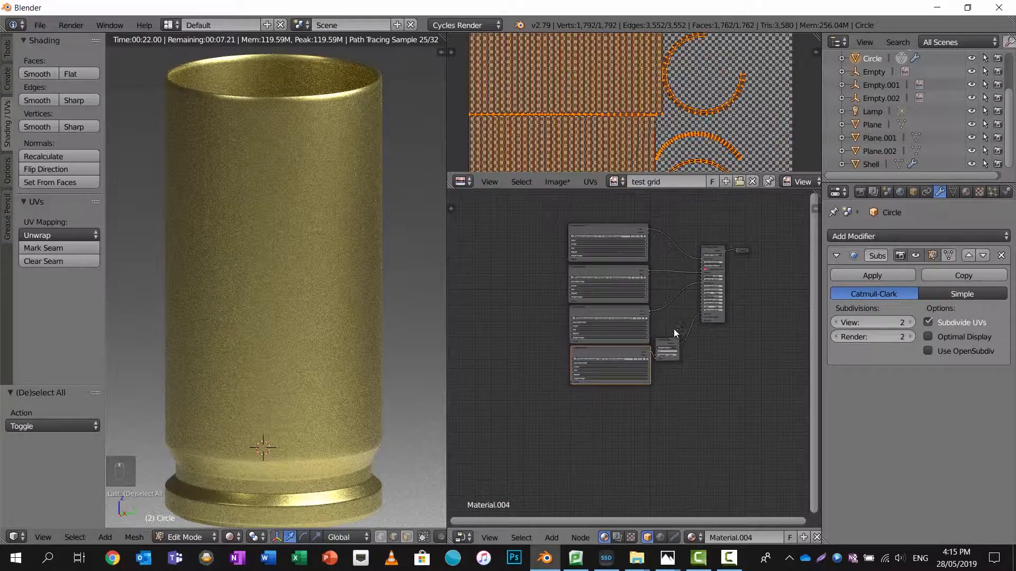
{"action": "left_click", "coordinate": [607, 305], "text": "shift"}
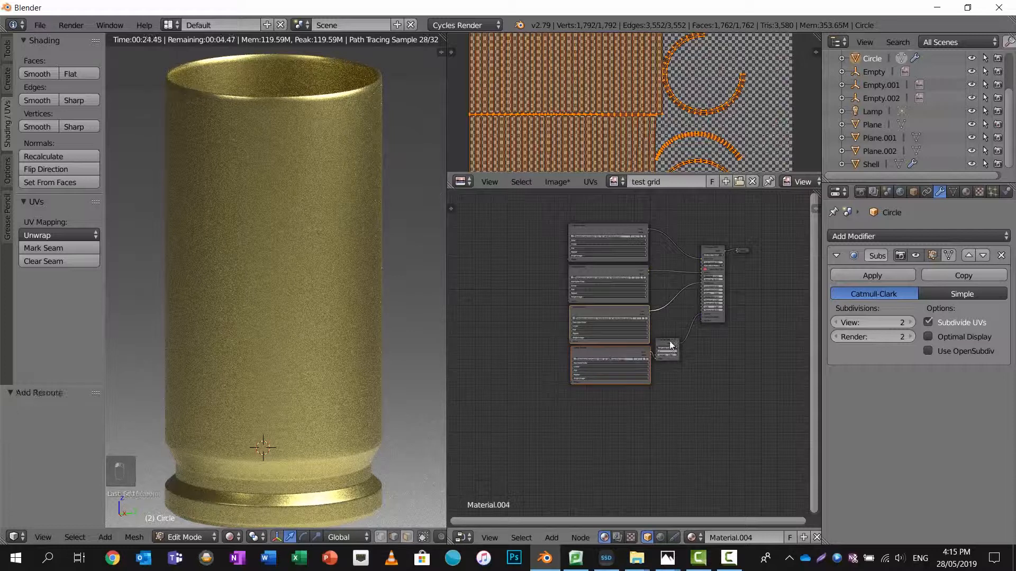
{"action": "key", "text": "g"}
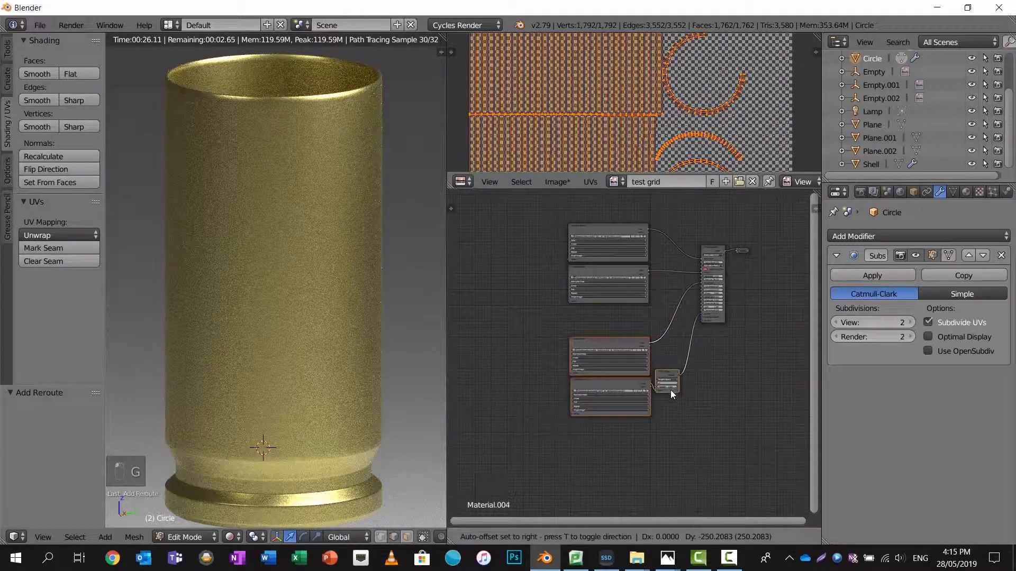
{"action": "left_click", "coordinate": [662, 399]}
{"action": "scroll", "coordinate": [633, 332], "scroll_direction": "up", "scroll_amount": 4}
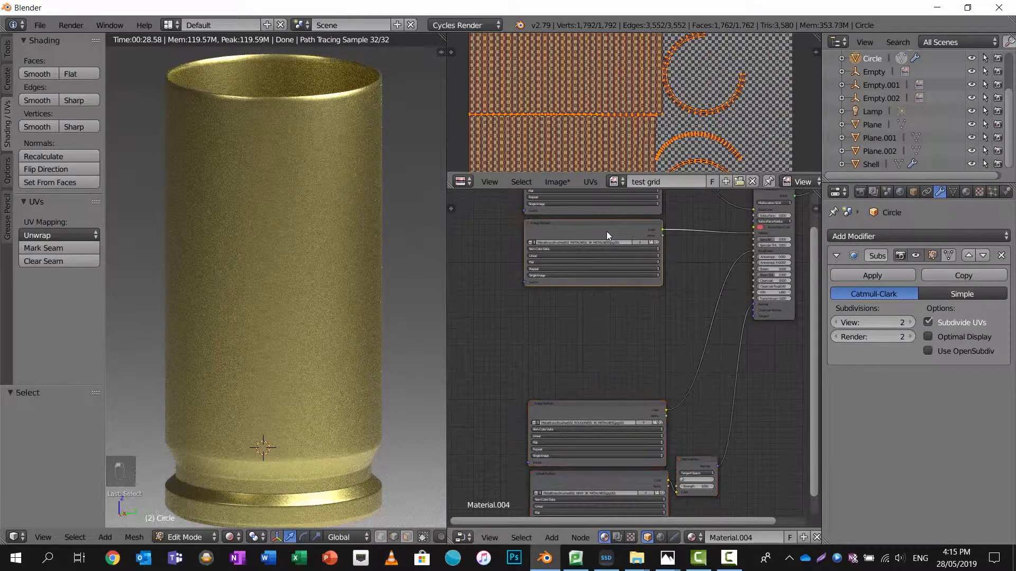
Duplicate the metalness image texture node and place the copy in the gap below it.
{"action": "key", "text": "shift+f"}
{"action": "key", "text": "shift+d"}
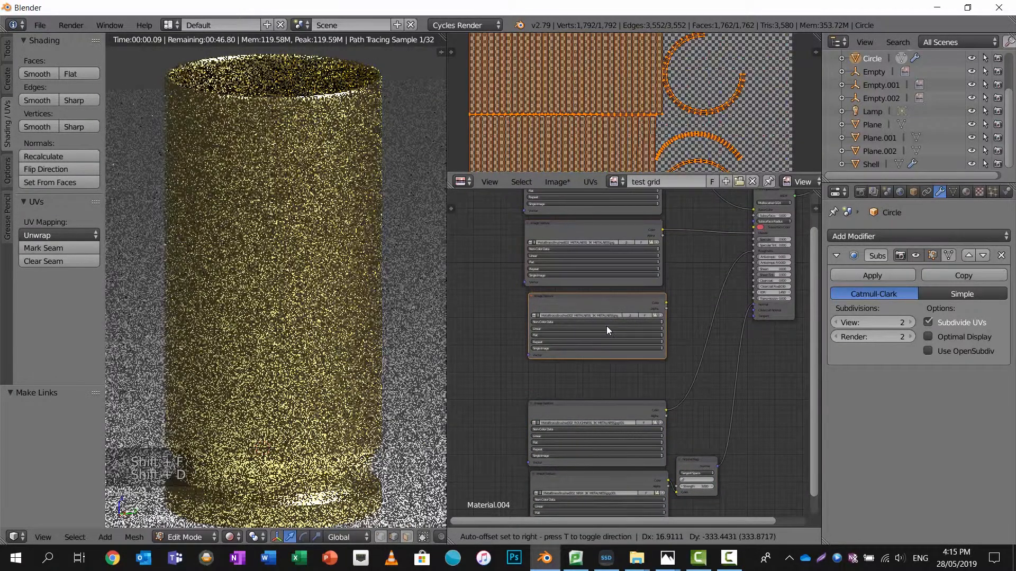
{"action": "left_click", "coordinate": [607, 325]}
Start replacing the duplicated texture node's image and browse to the bookmarked Textures folder.
{"action": "scroll", "coordinate": [607, 322], "scroll_direction": "up", "scroll_amount": 3}
{"action": "scroll", "coordinate": [639, 325], "scroll_direction": "up", "scroll_amount": 2}
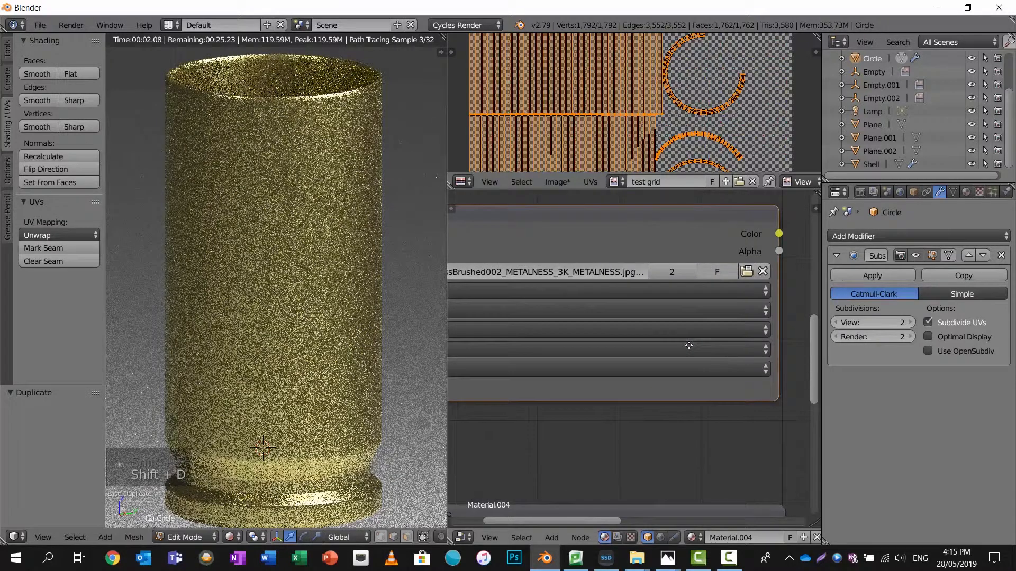
{"action": "left_click", "coordinate": [764, 290]}
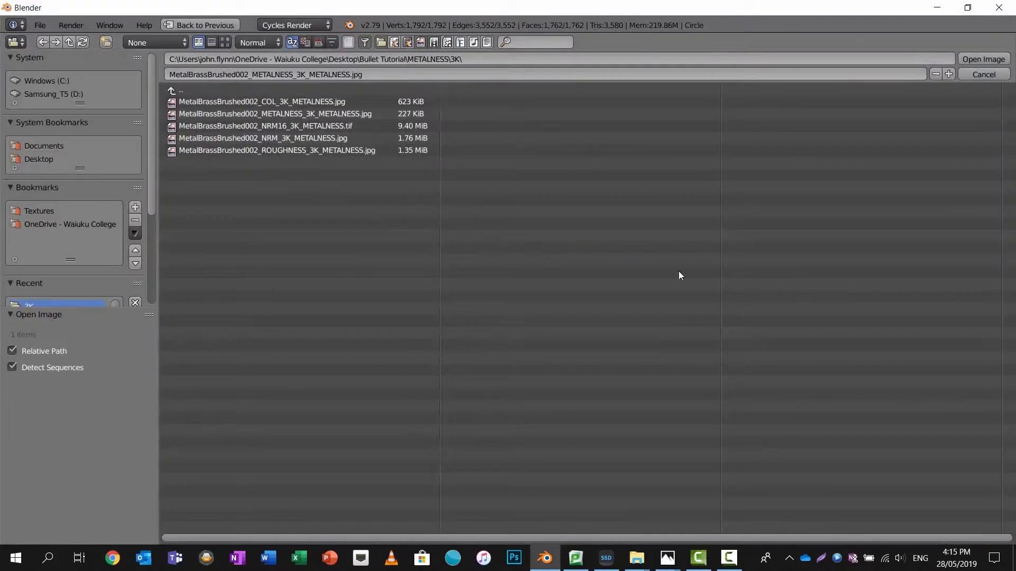
{"action": "left_click", "coordinate": [179, 90]}
{"action": "left_click", "coordinate": [179, 90]}
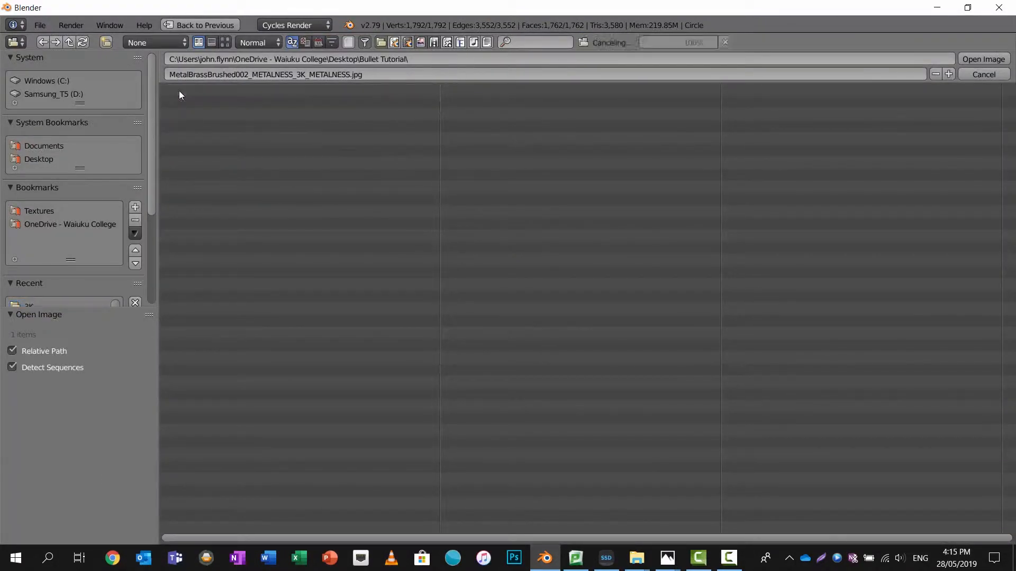
{"action": "left_click", "coordinate": [178, 90]}
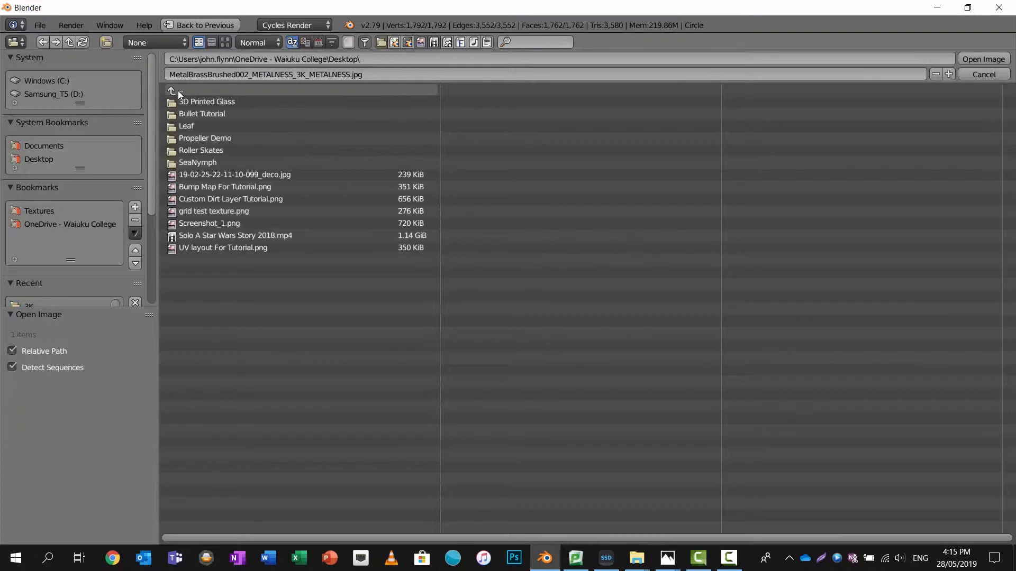
{"action": "left_click", "coordinate": [36, 208]}
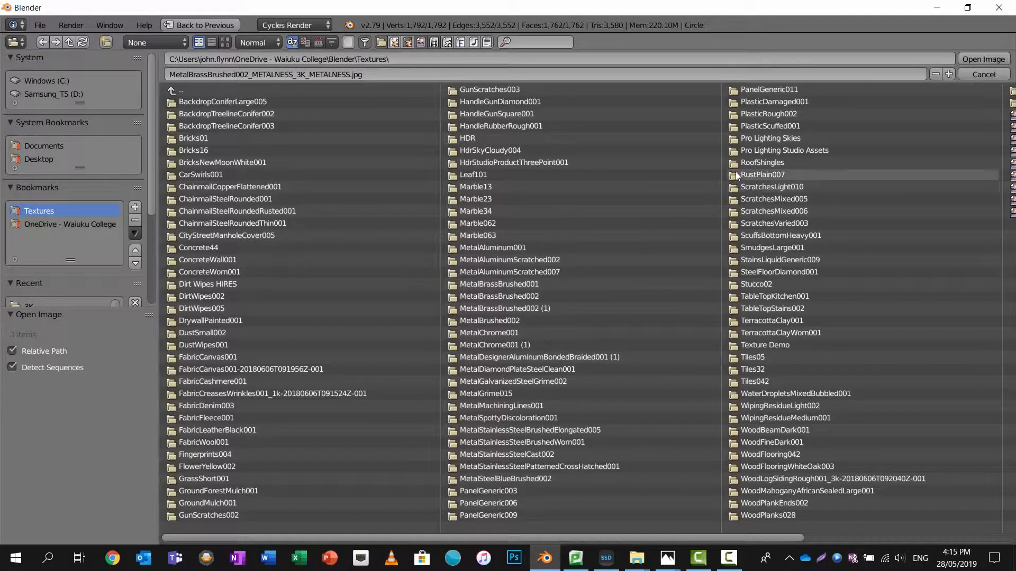
Load Fingerprints004_OVERLAY_VAR1_3K.jpg from the 3K subfolder of Fingerprints004 into the duplicated texture node.
{"action": "left_click", "coordinate": [770, 408]}
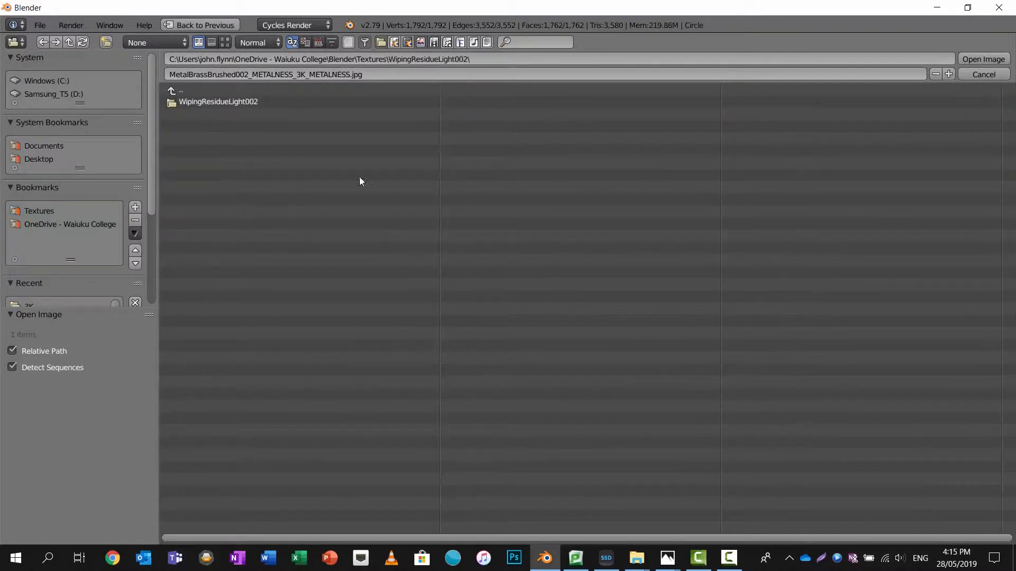
{"action": "left_click", "coordinate": [224, 91]}
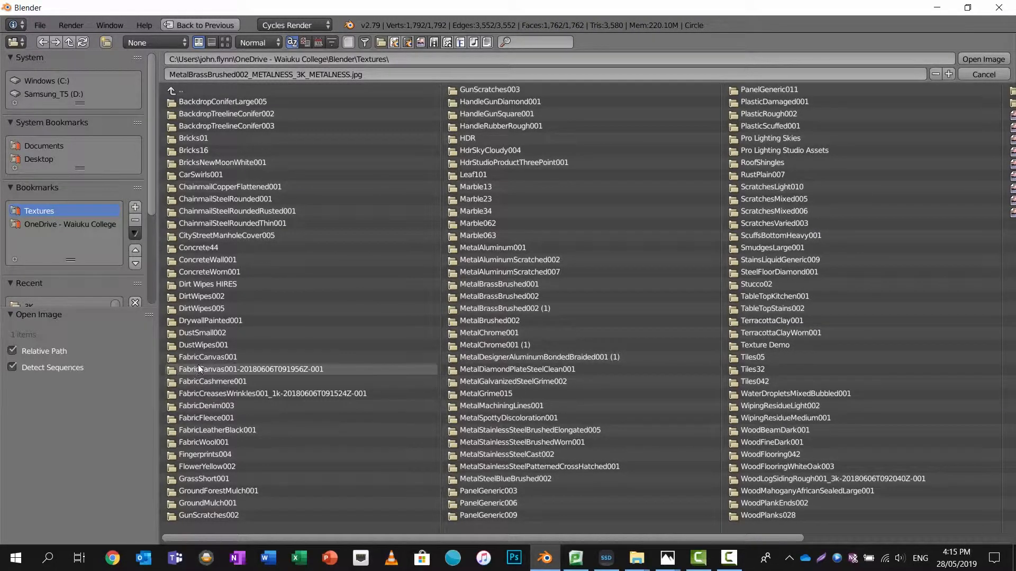
{"action": "left_click", "coordinate": [198, 455]}
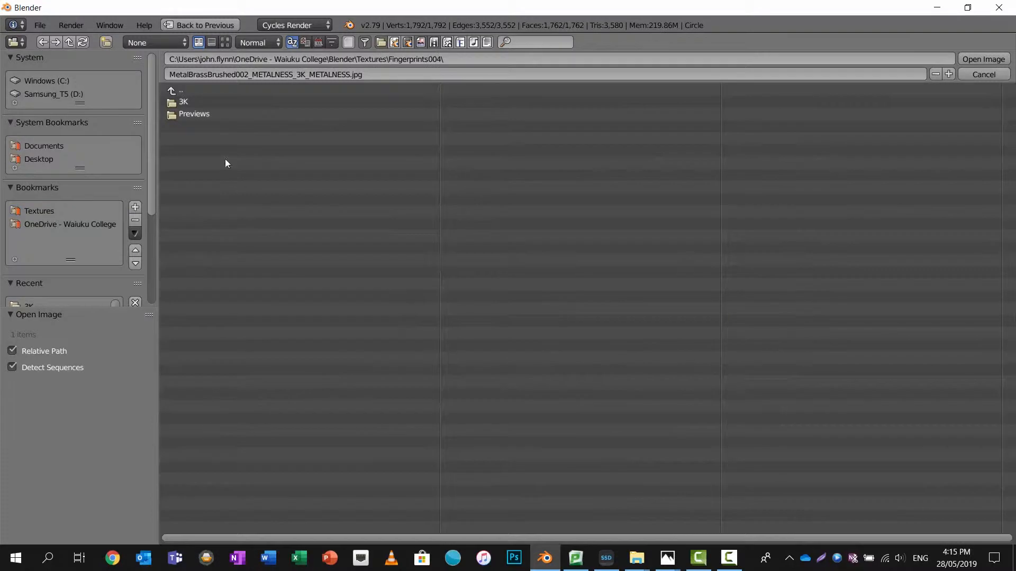
{"action": "left_click", "coordinate": [189, 102]}
{"action": "left_click", "coordinate": [188, 100]}
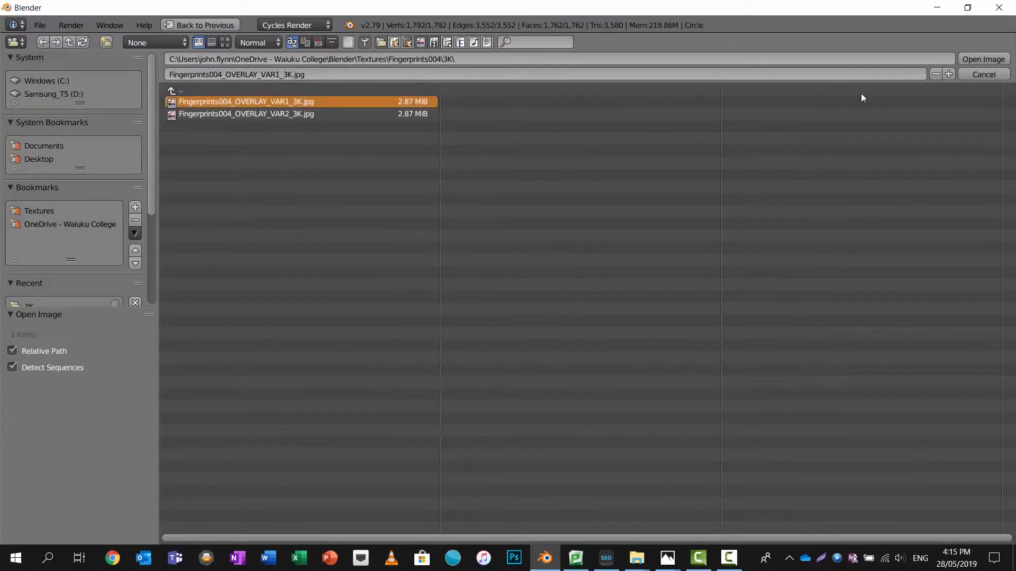
{"action": "left_click", "coordinate": [977, 58]}
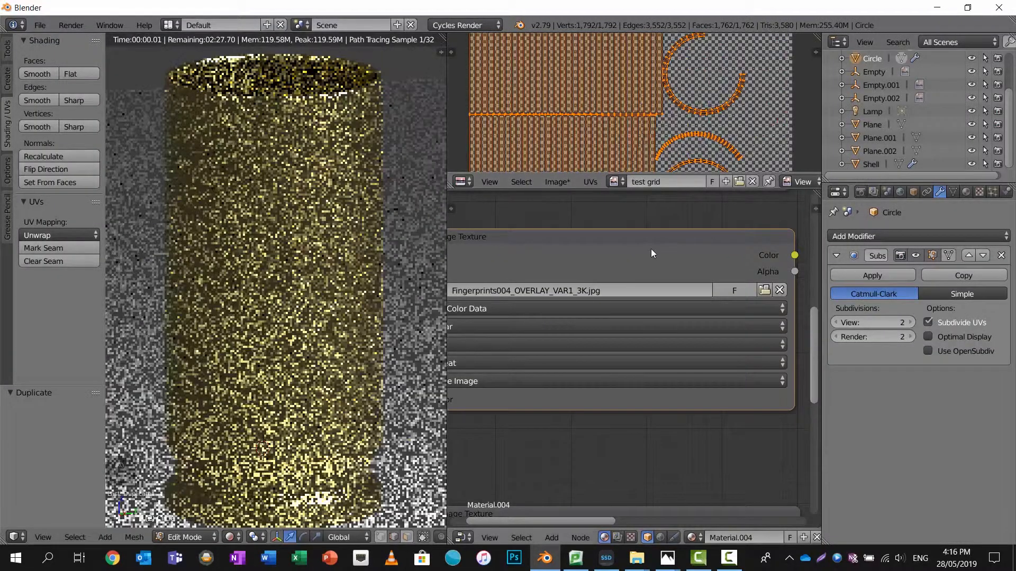
Insert a MixRGB node into the roughness link and connect the fingerprint texture's Color to its Color1 input.
{"action": "scroll", "coordinate": [656, 250], "scroll_direction": "down", "scroll_amount": 4}
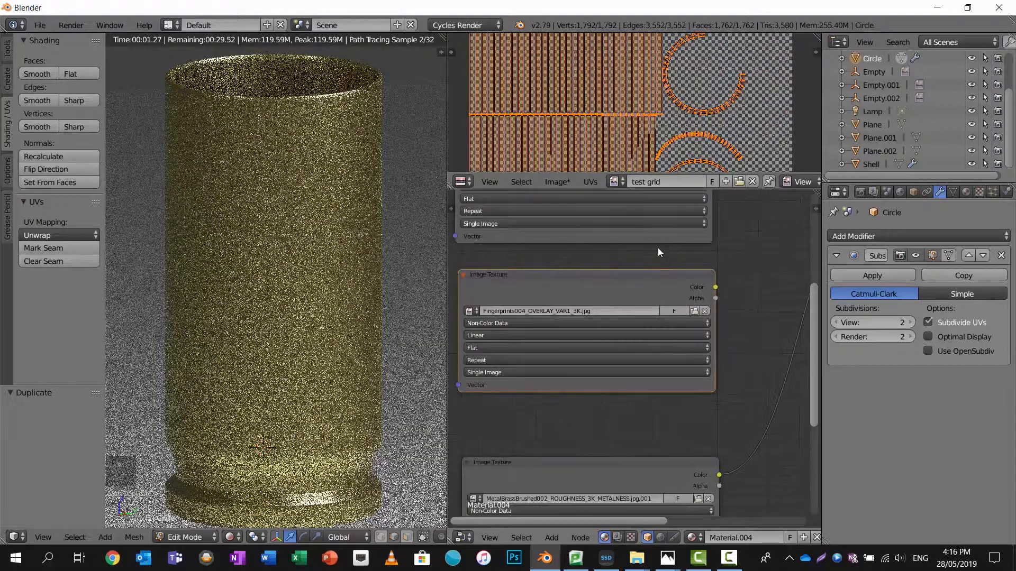
{"action": "scroll", "coordinate": [657, 248], "scroll_direction": "down", "scroll_amount": 5}
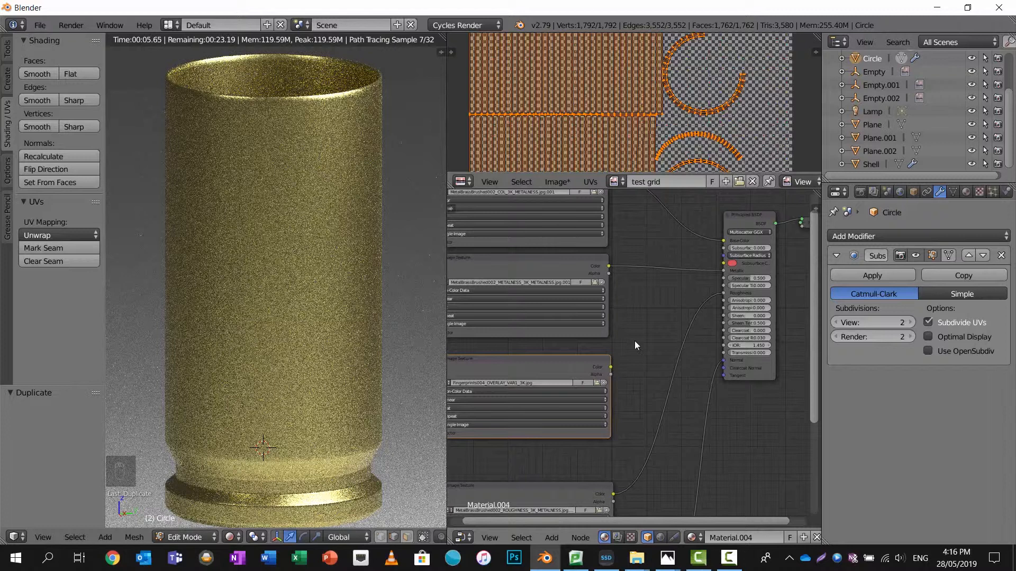
{"action": "key", "text": "shift+a"}
{"action": "left_click", "coordinate": [634, 338]}
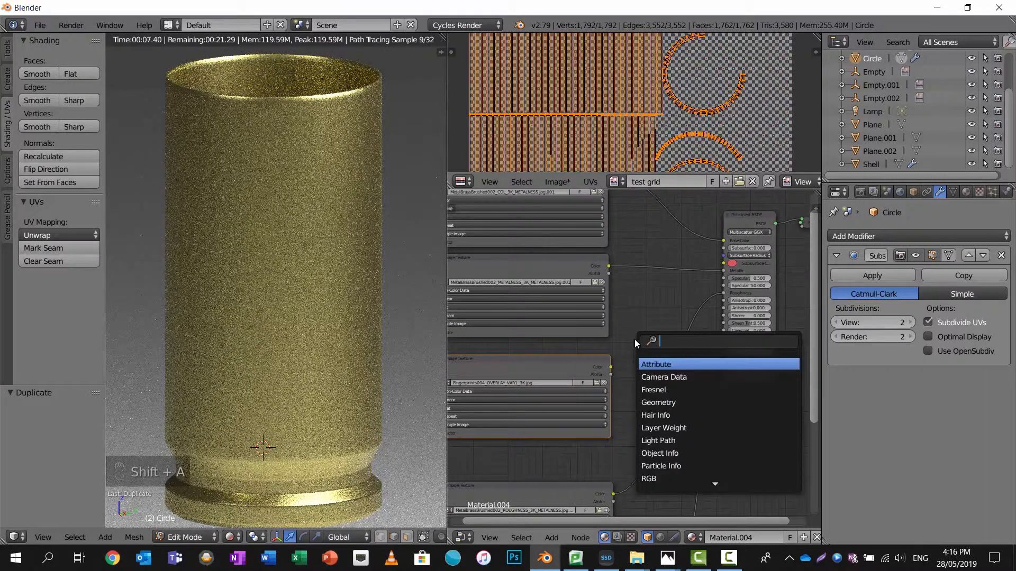
{"action": "type", "text": "MIX"}
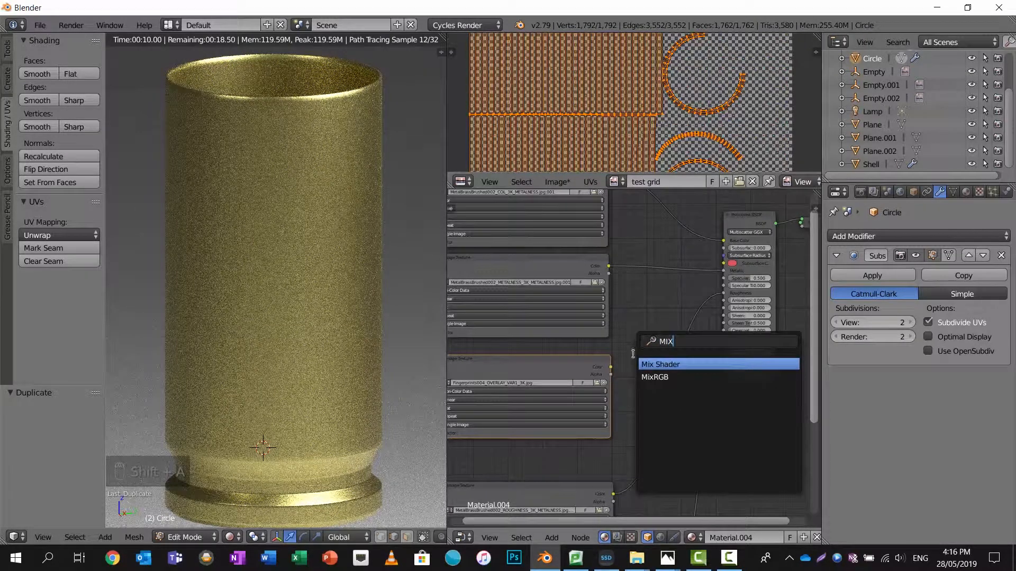
{"action": "left_click", "coordinate": [654, 377]}
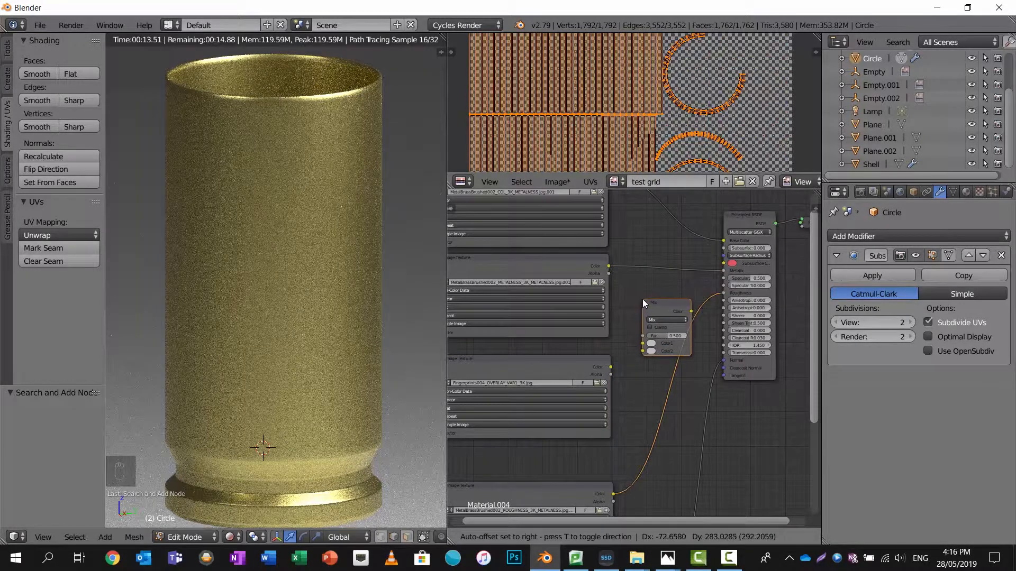
{"action": "left_click", "coordinate": [644, 303]}
{"action": "left_click_drag", "start_coordinate": [610, 367], "coordinate": [642, 345]}
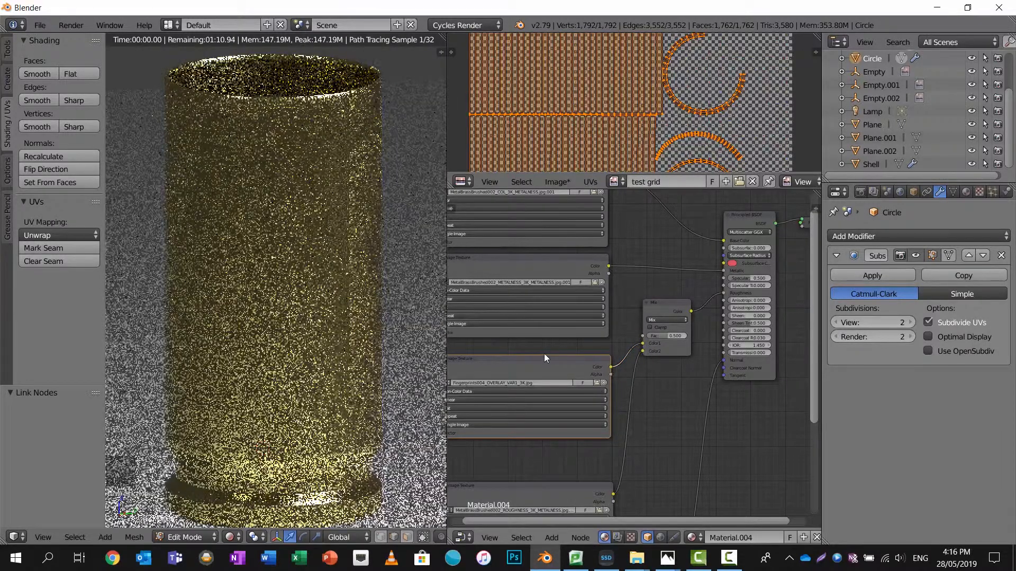
Preview the fingerprint texture through the Emission Viewer and add a texture coordinate and mapping setup to it.
{"action": "left_click", "coordinate": [545, 360], "text": "ctrl+shift"}
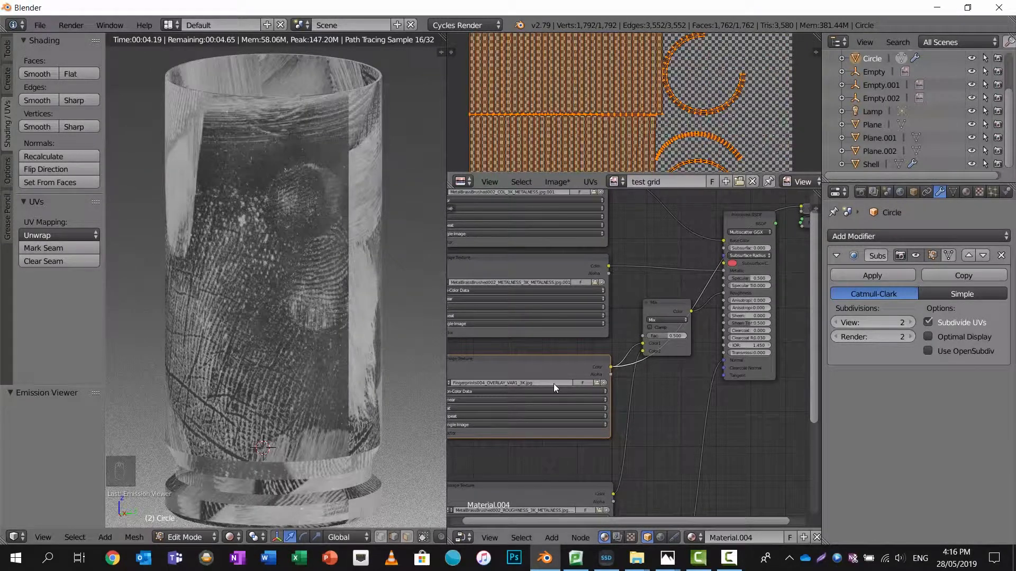
{"action": "middle_click_drag", "start_coordinate": [550, 359], "coordinate": [627, 356]}
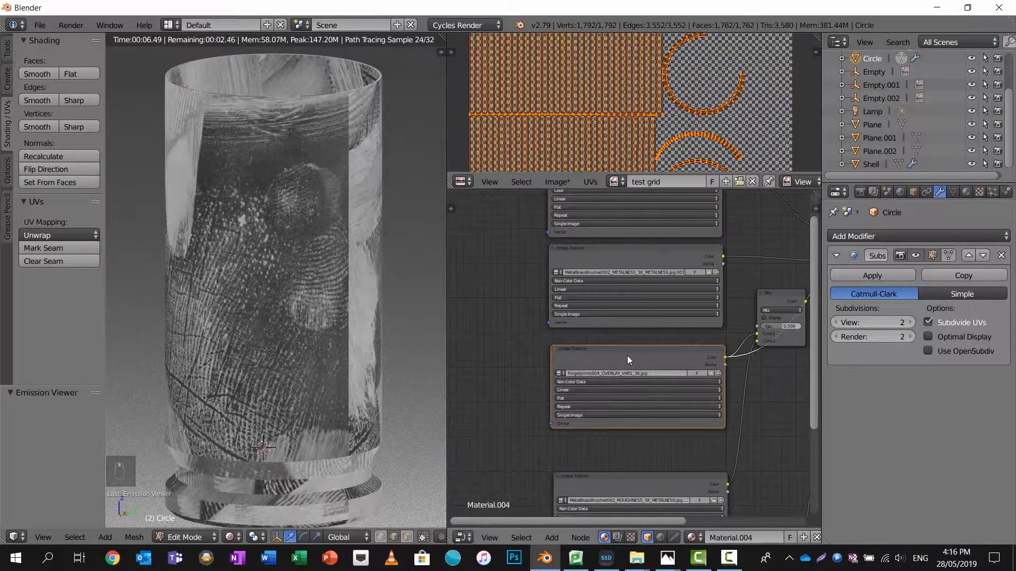
{"action": "key", "text": "ctrl+t"}
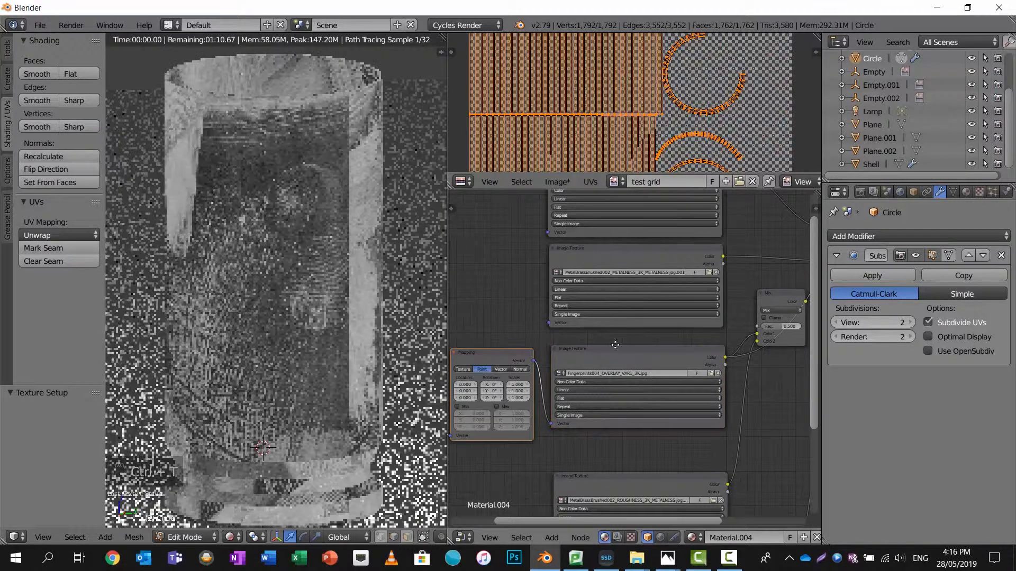
Set the fingerprint Mapping node's X Location to 0.5 and its Scale to 0.9 on all axes.
{"action": "scroll", "coordinate": [660, 339], "scroll_direction": "up", "scroll_amount": 2}
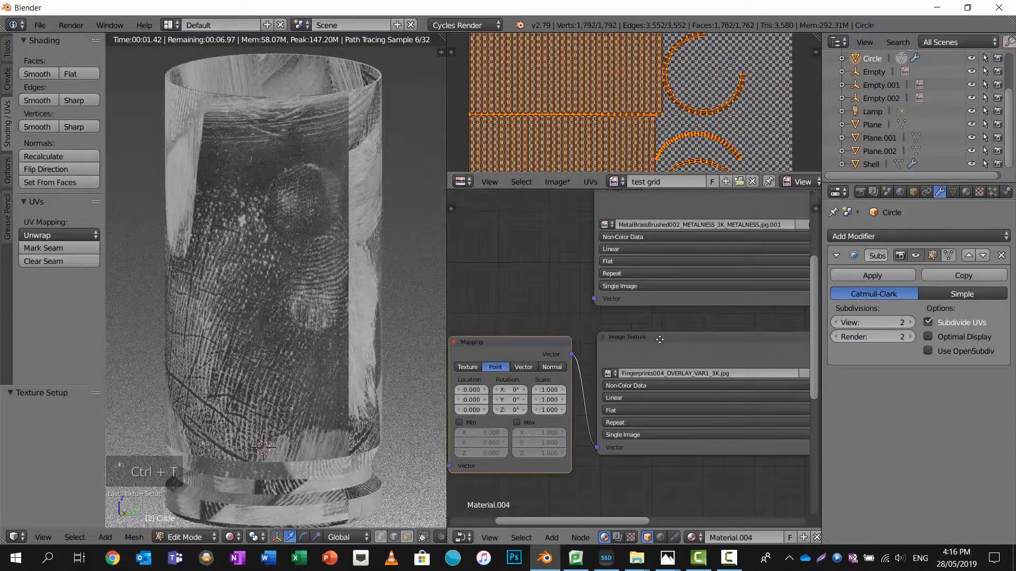
{"action": "middle_click_drag", "start_coordinate": [659, 339], "coordinate": [735, 325]}
{"action": "scroll", "coordinate": [736, 325], "scroll_direction": "up", "scroll_amount": 1}
{"action": "scroll", "coordinate": [616, 388], "scroll_direction": "up", "scroll_amount": 1}
{"action": "left_click_drag", "start_coordinate": [616, 385], "coordinate": [615, 415]}
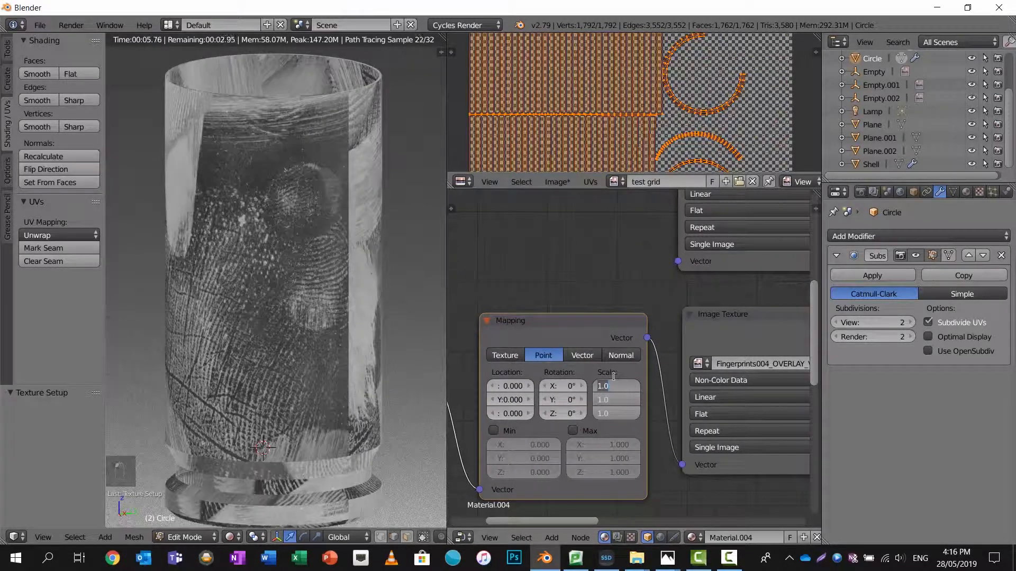
{"action": "type", "text": ".5"}
{"action": "key", "text": "Return"}
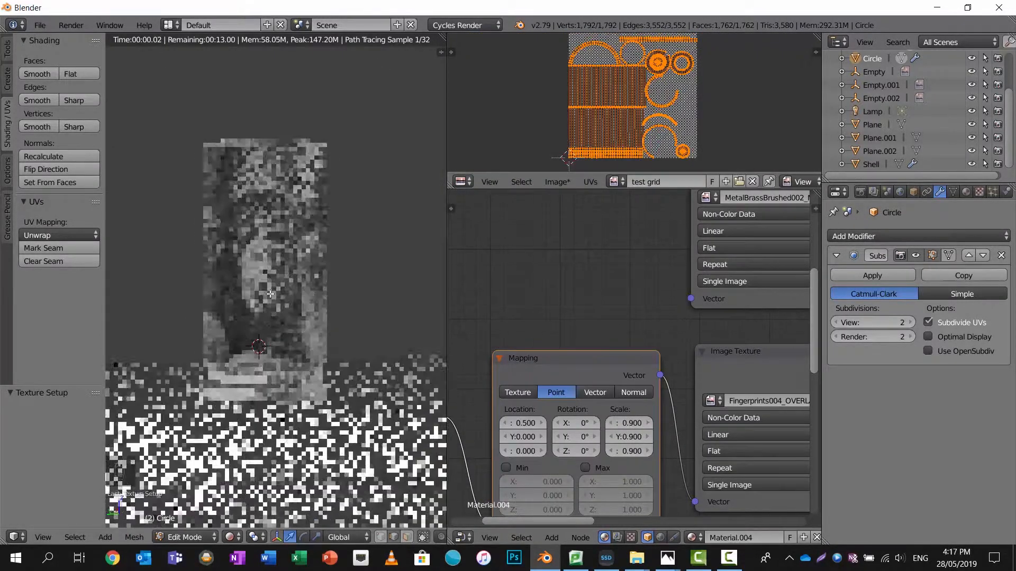
Set the fingerprint Mapping node's Scale to 0.8 on all axes and check the fingerprint on the casing.
{"action": "mouse_move", "coordinate": [627, 424]}
{"action": "left_mouse_down"}
{"action": "mouse_move", "coordinate": [627, 451]}
{"action": "mouse_move", "coordinate": [625, 423]}
{"action": "left_mouse_up"}
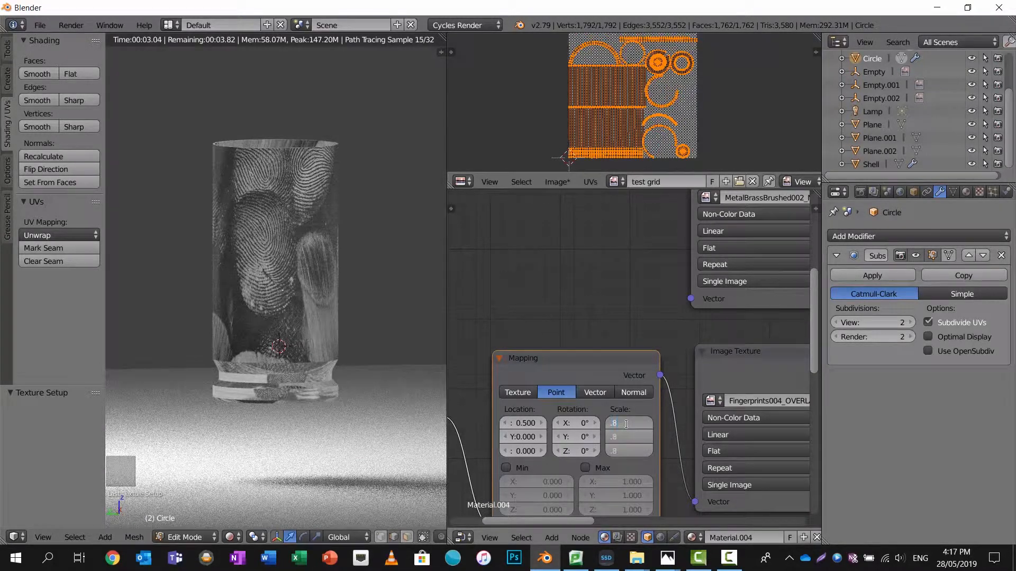
{"action": "type", "text": ".8"}
{"action": "key", "text": "Return"}
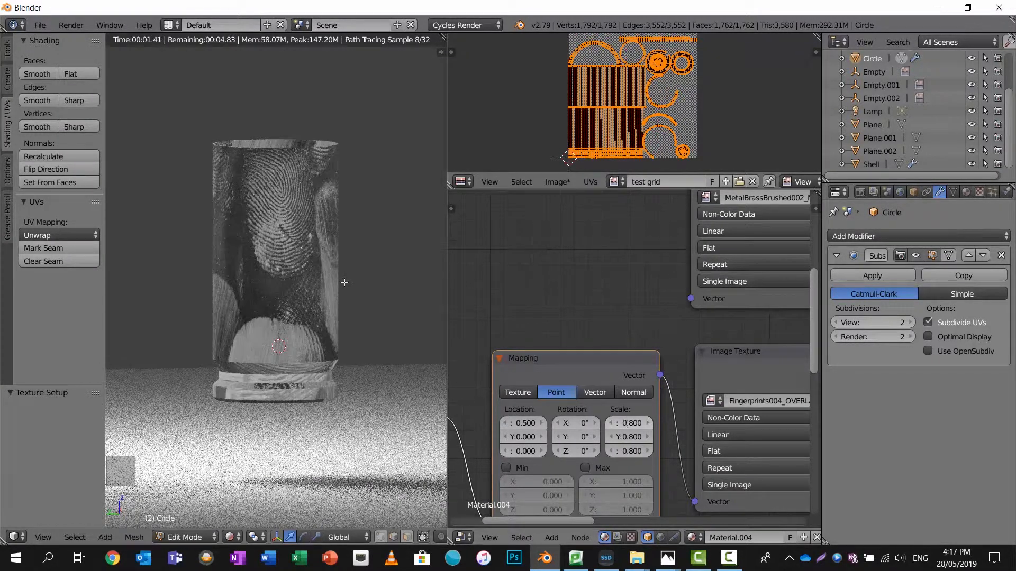
{"action": "middle_click_drag", "start_coordinate": [308, 266], "coordinate": [291, 261]}
{"action": "scroll", "coordinate": [291, 261], "scroll_direction": "down", "scroll_amount": 2}
{"action": "scroll", "coordinate": [291, 260], "scroll_direction": "up", "scroll_amount": 3}
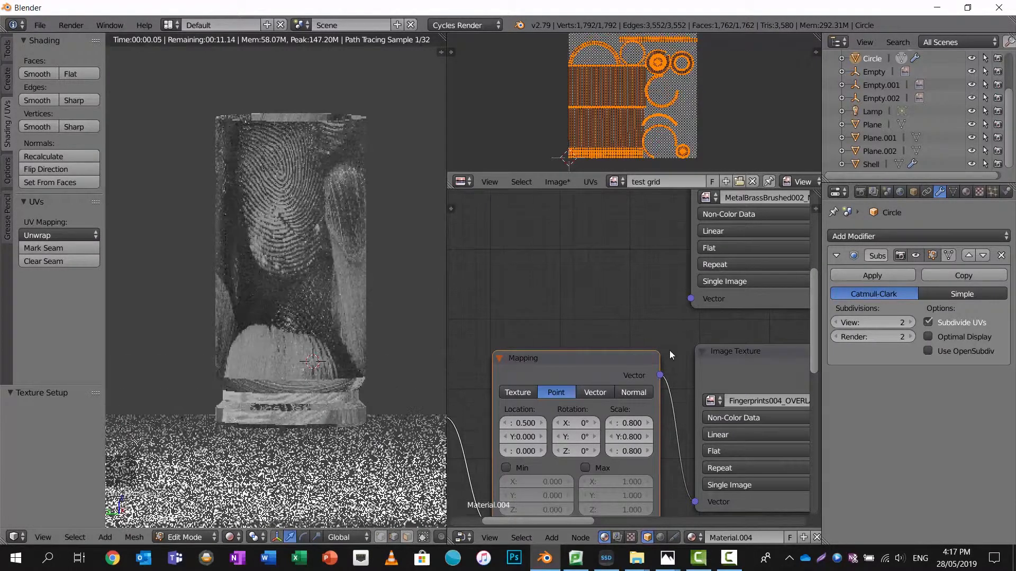
Preview the Mix node's combined fingerprint and roughness output on the casing with the Emission Viewer.
{"action": "scroll", "coordinate": [675, 350], "scroll_direction": "up", "scroll_amount": 6}
{"action": "scroll", "coordinate": [675, 351], "scroll_direction": "down", "scroll_amount": 6}
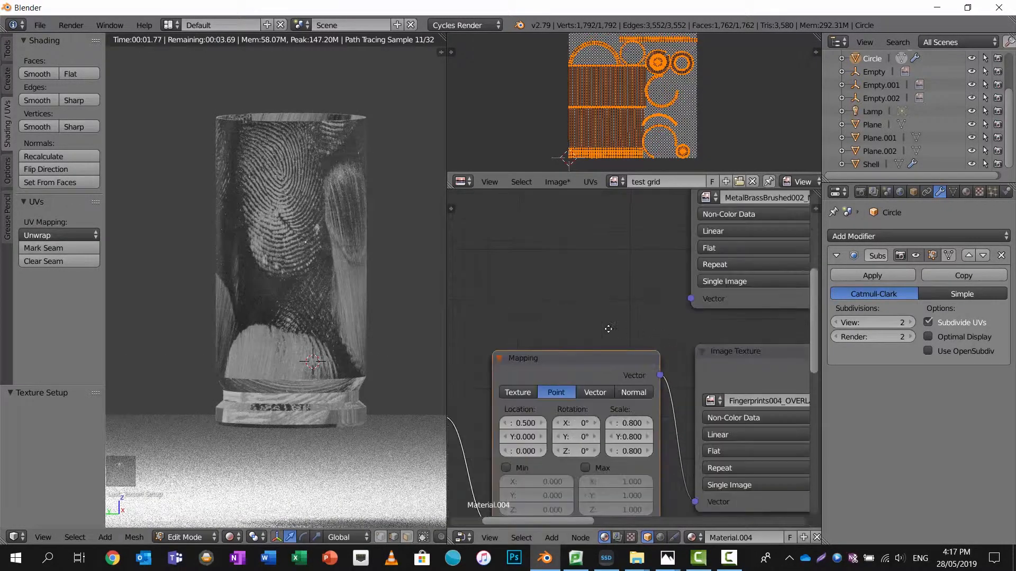
{"action": "scroll", "coordinate": [609, 329], "scroll_direction": "down", "scroll_amount": 5}
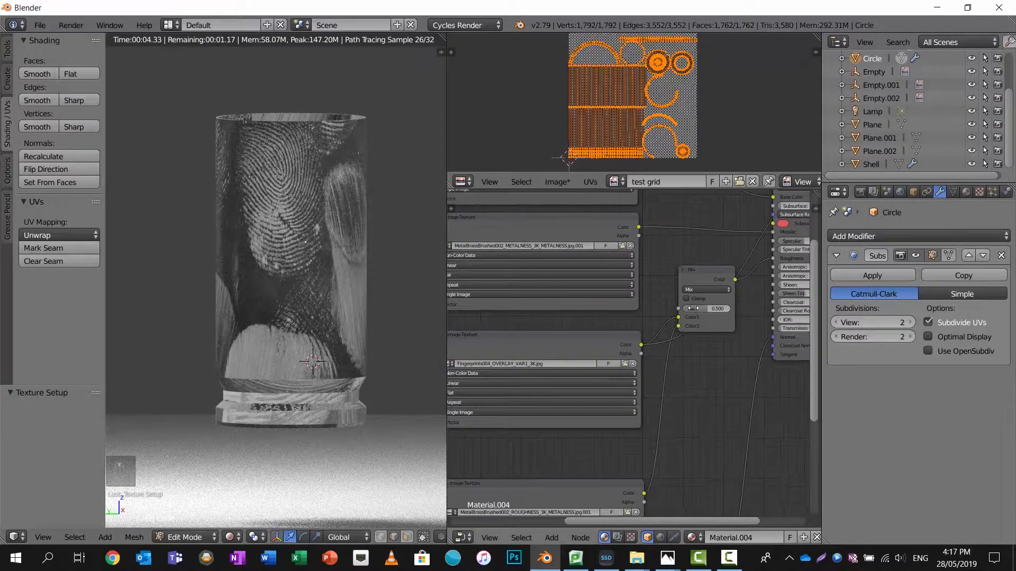
{"action": "middle_click_drag", "start_coordinate": [701, 272], "coordinate": [663, 296]}
{"action": "left_click", "coordinate": [663, 296], "text": "ctrl+shift"}
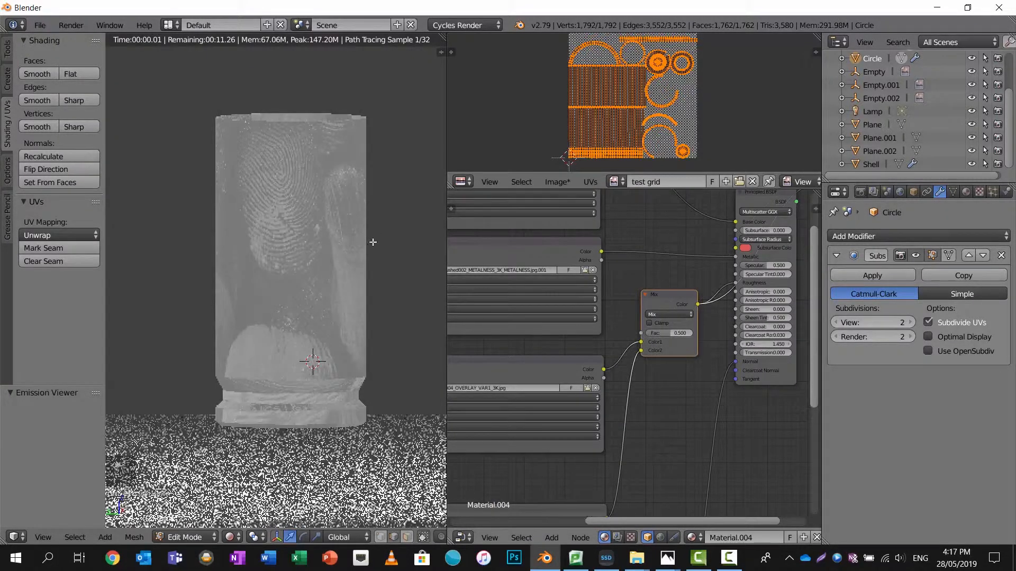
Set the Mix node's blend type to Overlay and its Fac to 0.325.
{"action": "left_click", "coordinate": [672, 314]}
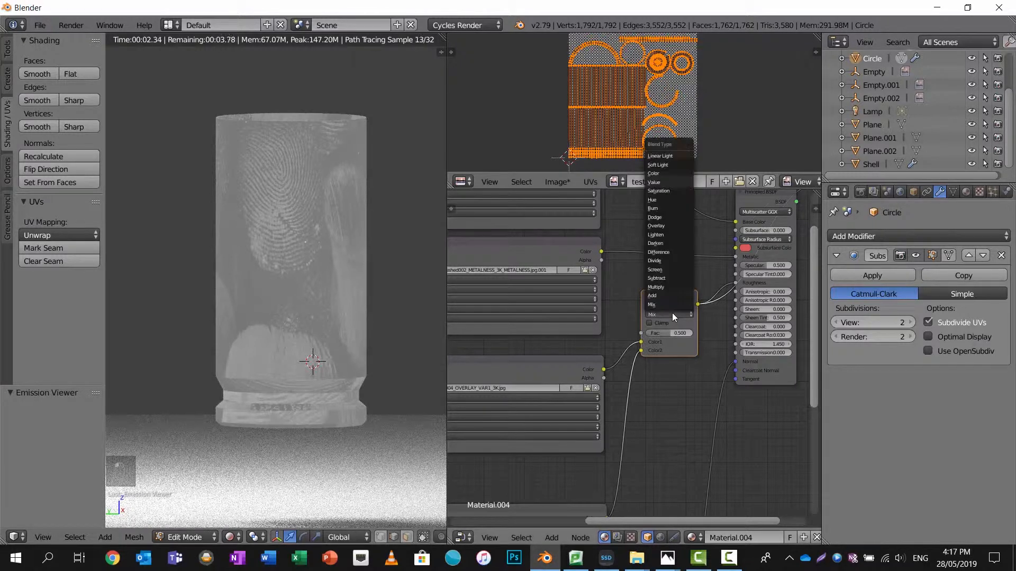
{"action": "left_click", "coordinate": [665, 224]}
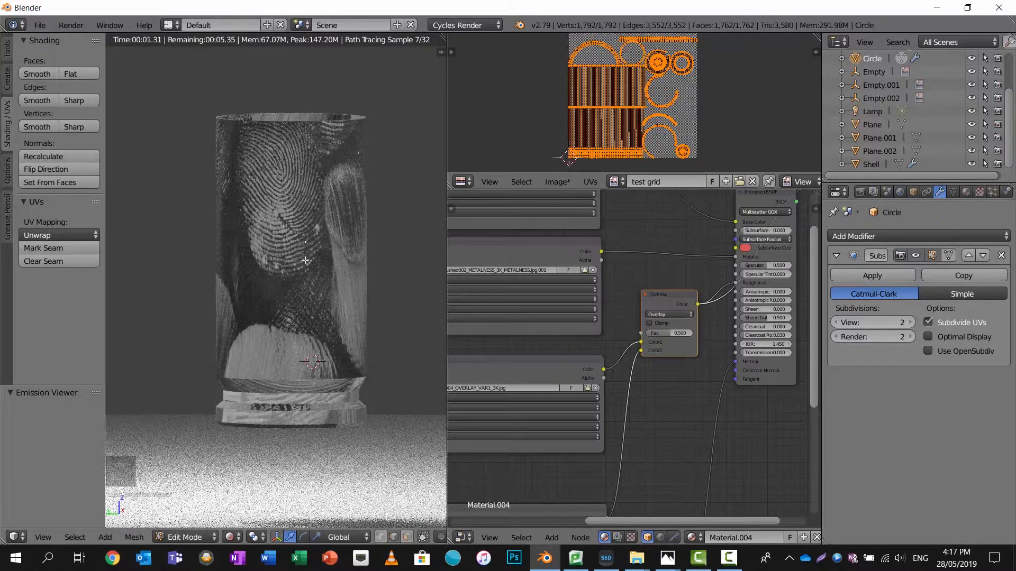
{"action": "scroll", "coordinate": [312, 268], "scroll_direction": "up", "scroll_amount": 6}
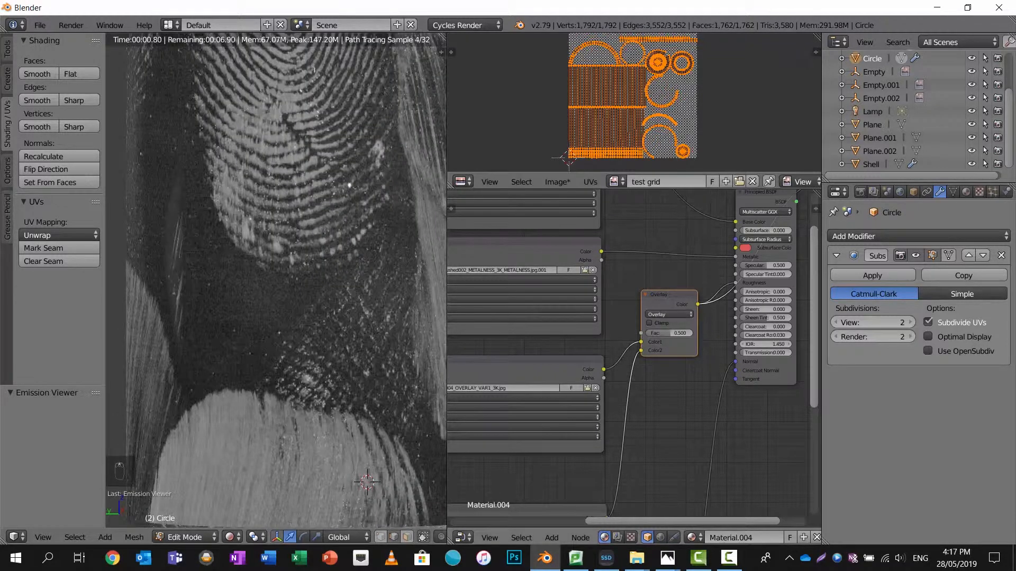
{"action": "mouse_move", "coordinate": [668, 332]}
{"action": "left_mouse_down"}
{"action": "mouse_move", "coordinate": [646, 333]}
{"action": "mouse_move", "coordinate": [692, 333]}
{"action": "mouse_move", "coordinate": [645, 333]}
{"action": "mouse_move", "coordinate": [692, 332]}
{"action": "mouse_move", "coordinate": [661, 333]}
{"action": "left_mouse_up"}
Preview the metalness texture and the fingerprint texture in turn on the casing, and select the colour texture node.
{"action": "left_click", "coordinate": [572, 244]}
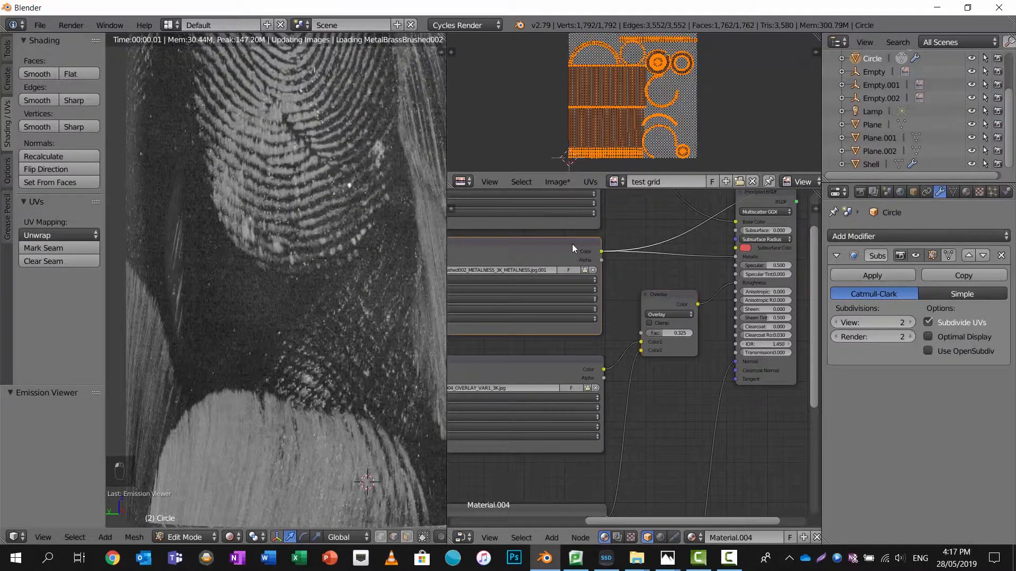
{"action": "left_click", "coordinate": [551, 357]}
{"action": "scroll", "coordinate": [557, 357], "scroll_direction": "down", "scroll_amount": 3}
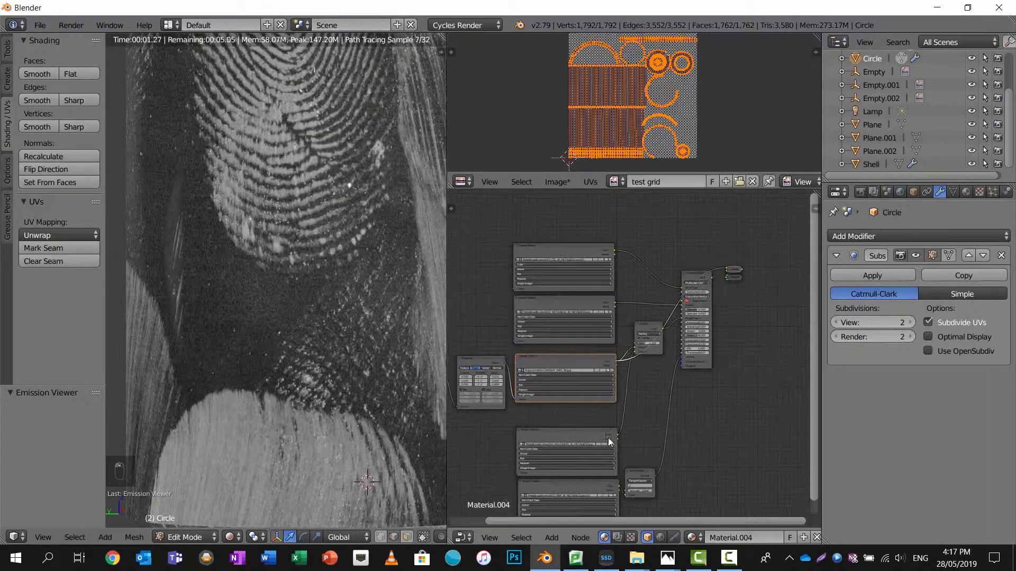
{"action": "left_click", "coordinate": [560, 249]}
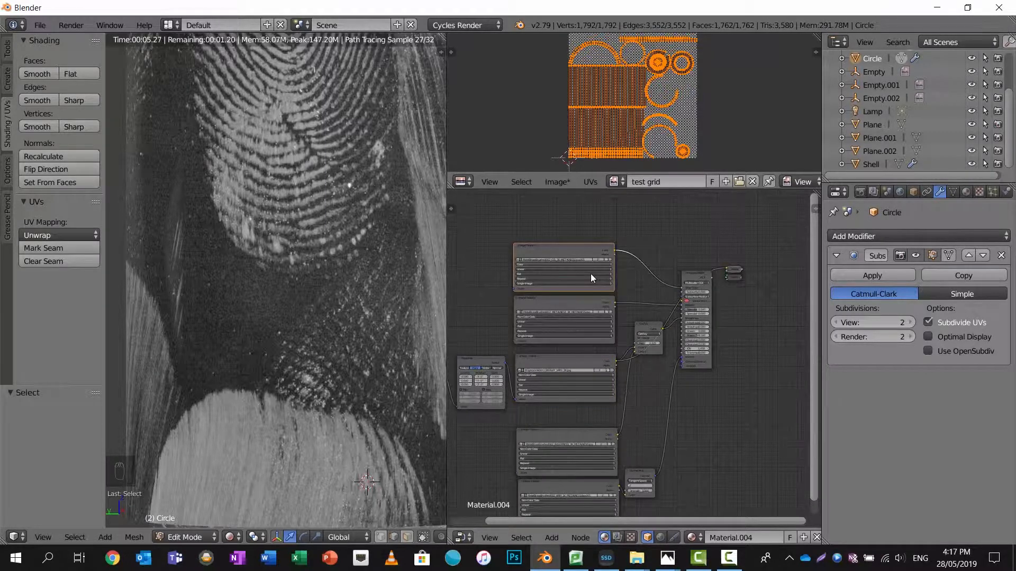
Switch the casing's preview back to the complete brass shader output and view it from slightly above.
{"action": "scroll", "coordinate": [590, 275], "scroll_direction": "down", "scroll_amount": 1}
{"action": "scroll", "coordinate": [413, 271], "scroll_direction": "down", "scroll_amount": 3}
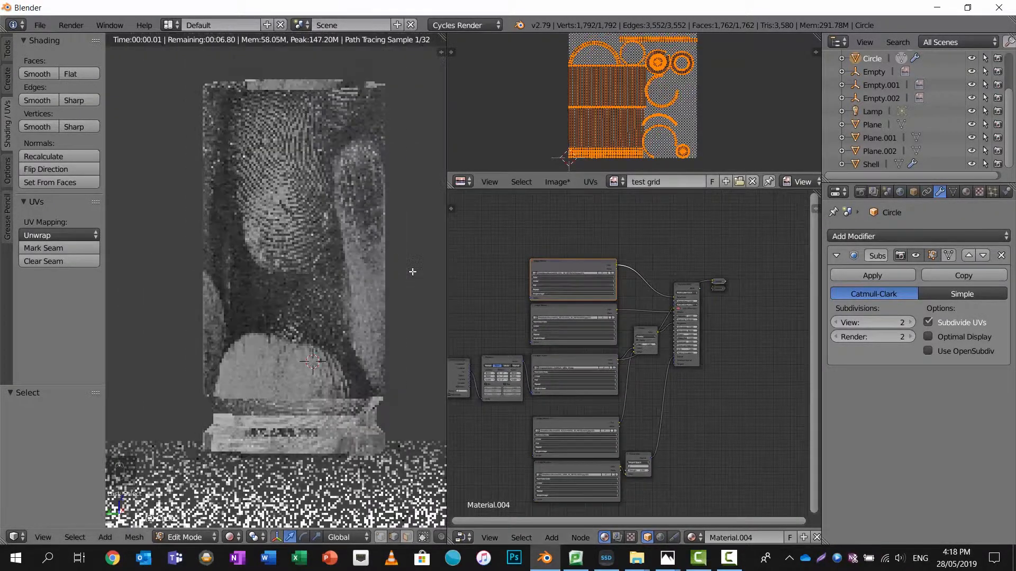
{"action": "left_click", "coordinate": [684, 285], "text": "ctrl+shift"}
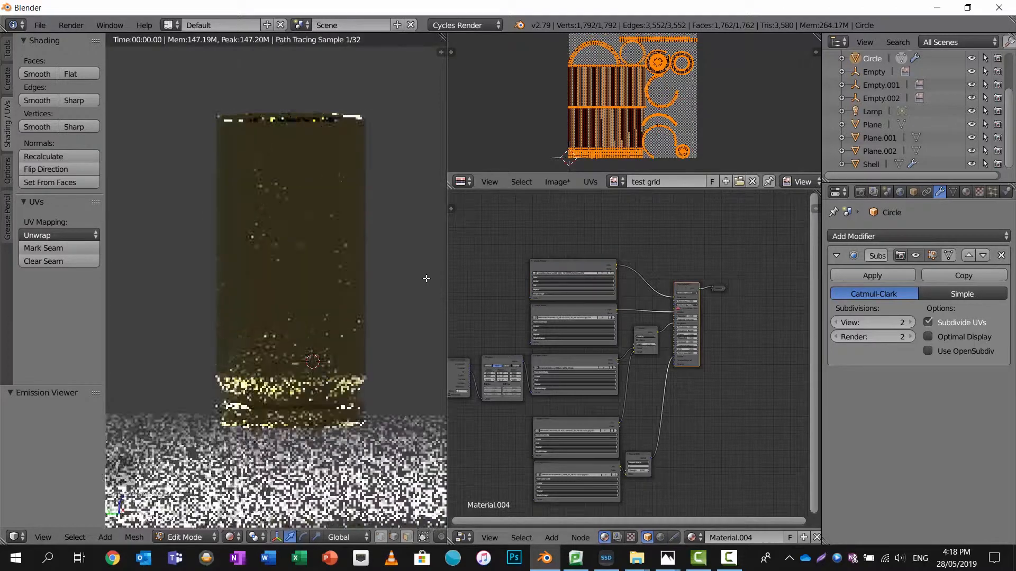
{"action": "mouse_move", "coordinate": [313, 267]}
{"action": "middle_mouse_down"}
{"action": "mouse_move", "coordinate": [309, 259]}
{"action": "mouse_move", "coordinate": [306, 276]}
{"action": "middle_mouse_up"}
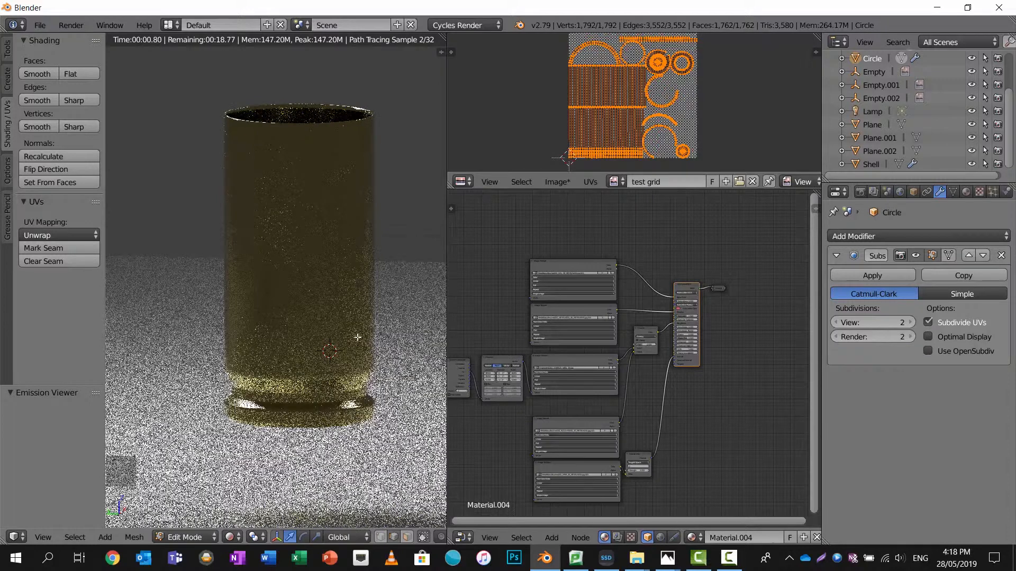
In solid shading, move the two light planes along X, Plane by about -6.28 and Plane.001 by about -9.22.
{"action": "left_click", "coordinate": [236, 538]}
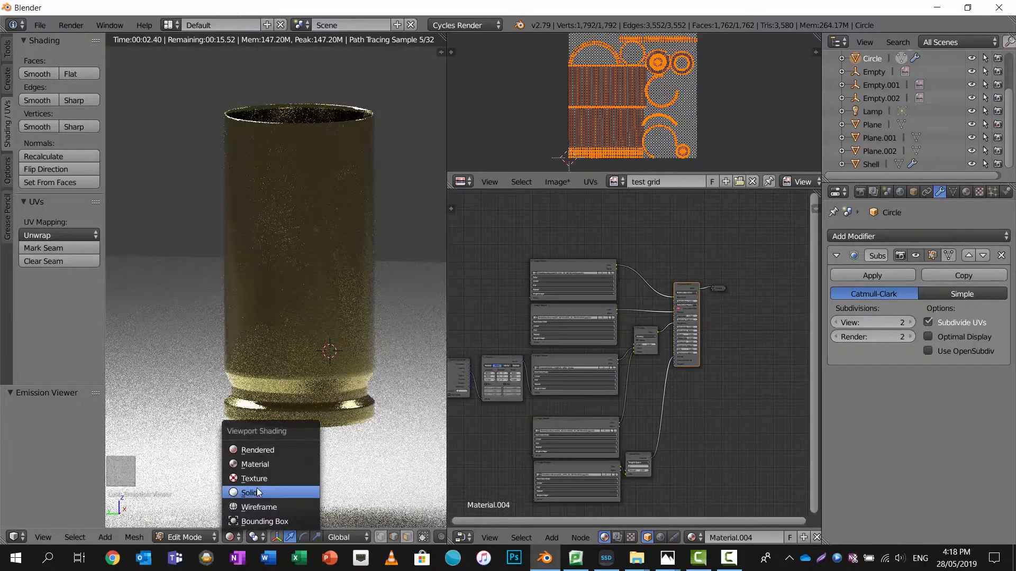
{"action": "left_click", "coordinate": [257, 492]}
{"action": "scroll", "coordinate": [316, 261], "scroll_direction": "down", "scroll_amount": 7}
{"action": "middle_click_drag", "start_coordinate": [316, 261], "coordinate": [228, 214]}
{"action": "key", "text": "Tab"}
{"action": "right_click", "coordinate": [229, 155]}
{"action": "left_click_drag", "start_coordinate": [209, 169], "coordinate": [211, 291]}
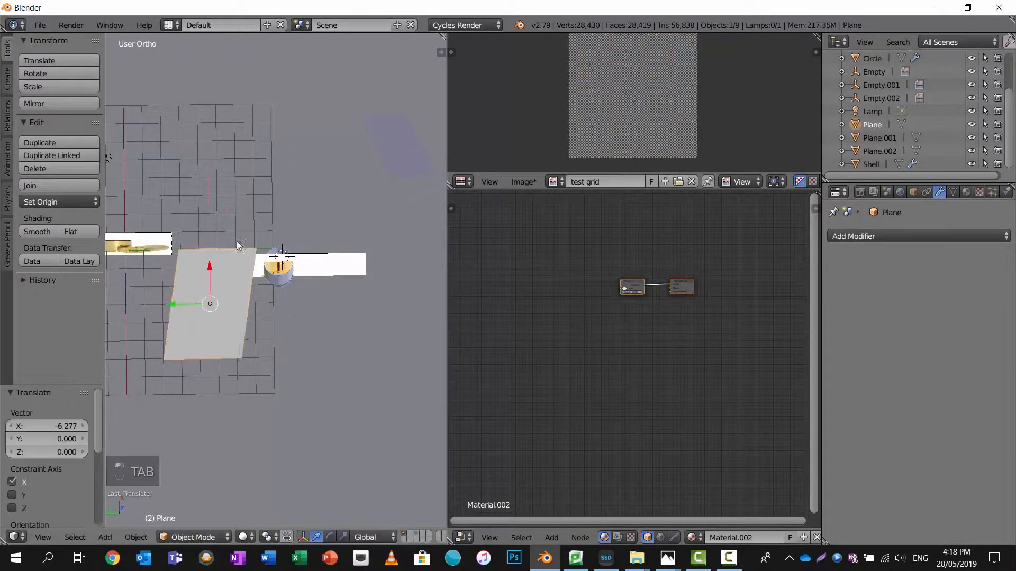
{"action": "right_click", "coordinate": [405, 129]}
{"action": "left_click_drag", "start_coordinate": [401, 109], "coordinate": [388, 305]}
{"action": "middle_click_drag", "start_coordinate": [388, 304], "coordinate": [333, 158]}
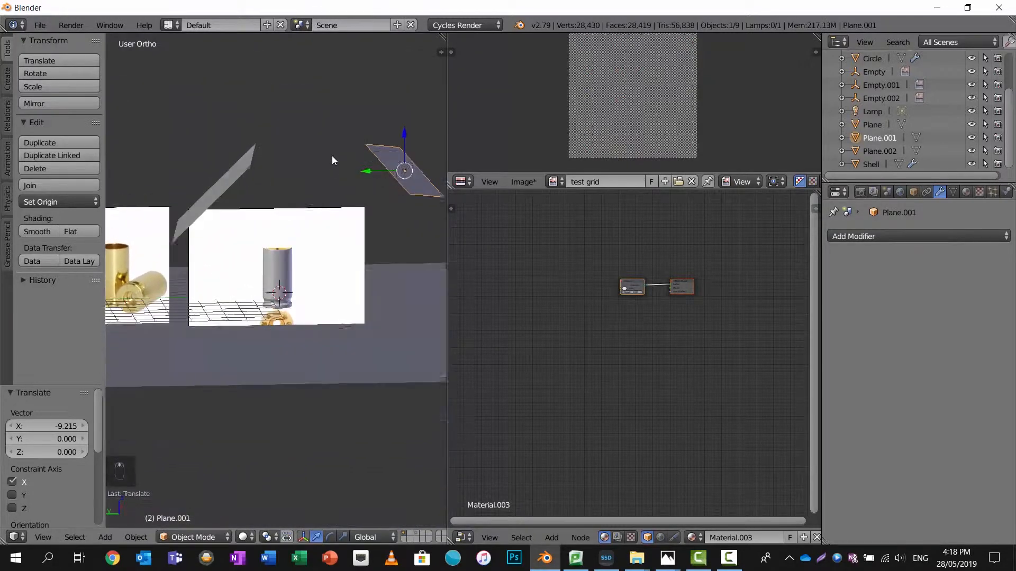
Check the fingerprint reflections on the upright casing in rendered shading.
{"action": "scroll", "coordinate": [312, 230], "scroll_direction": "up", "scroll_amount": 5}
{"action": "middle_click_drag", "start_coordinate": [300, 224], "coordinate": [289, 356]}
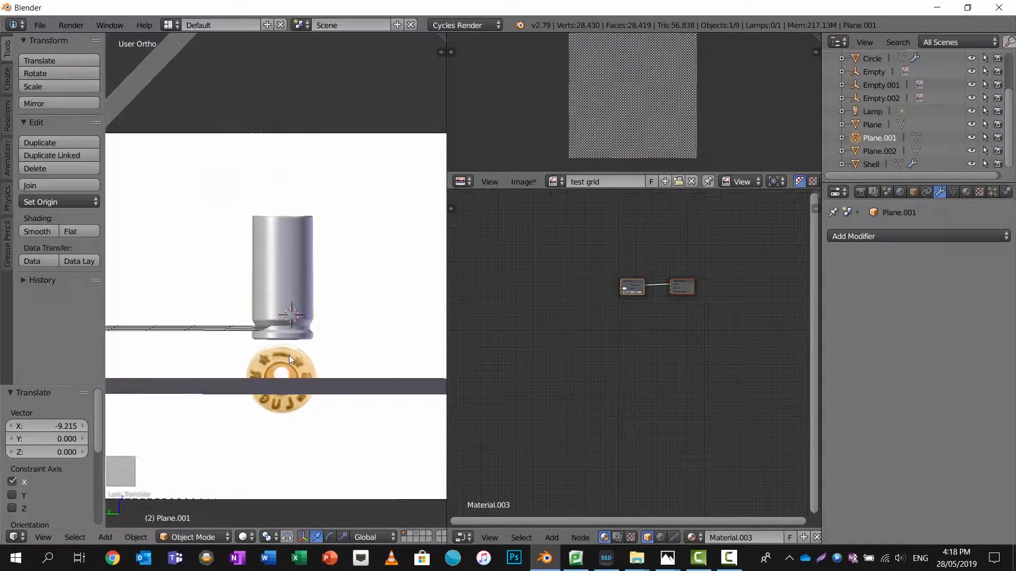
{"action": "left_click", "coordinate": [244, 536]}
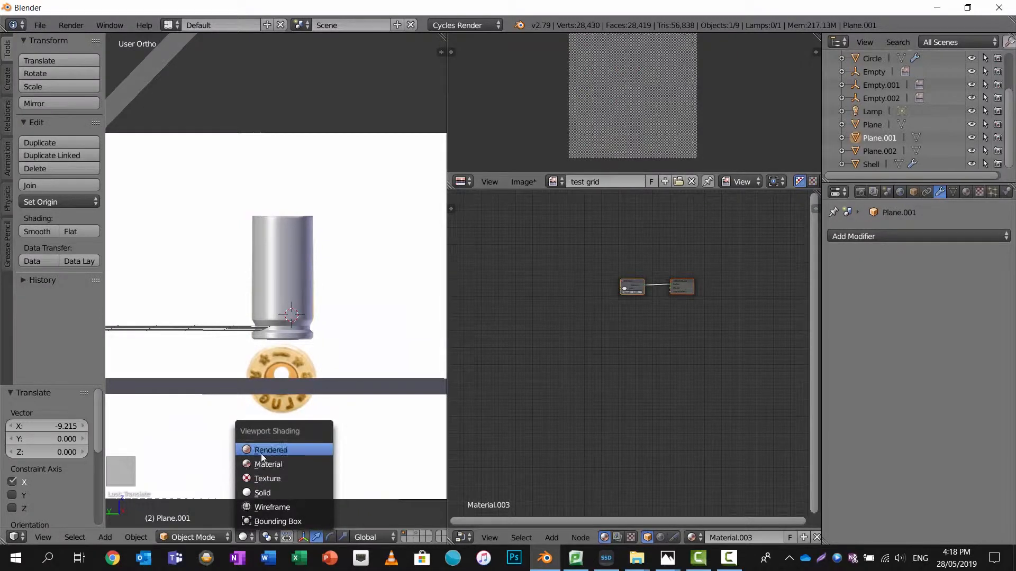
{"action": "left_click", "coordinate": [261, 454]}
{"action": "scroll", "coordinate": [286, 322], "scroll_direction": "up", "scroll_amount": 5}
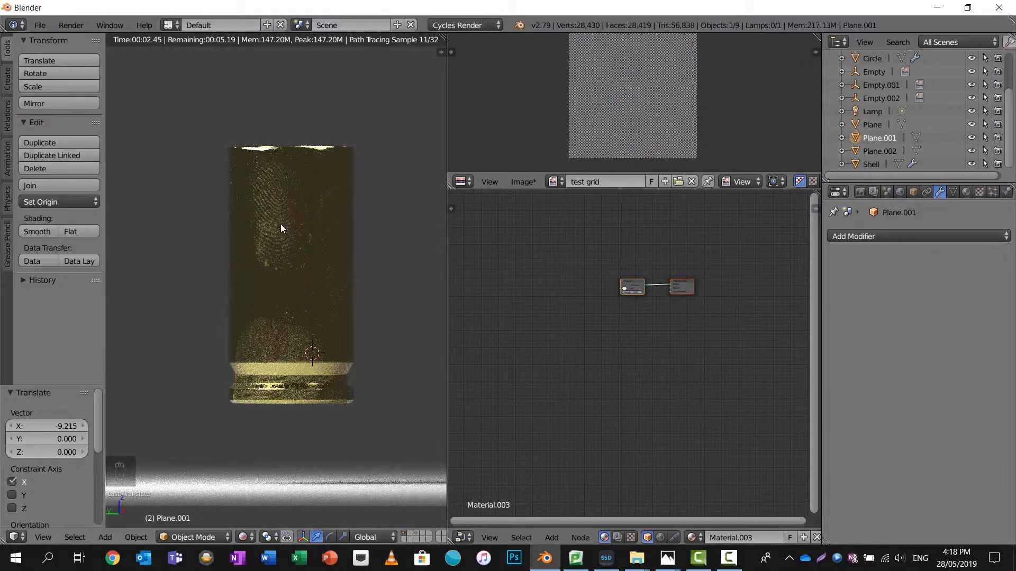
{"action": "mouse_move", "coordinate": [282, 253]}
{"action": "middle_mouse_down"}
{"action": "mouse_move", "coordinate": [272, 266]}
{"action": "mouse_move", "coordinate": [295, 266]}
{"action": "middle_mouse_up"}
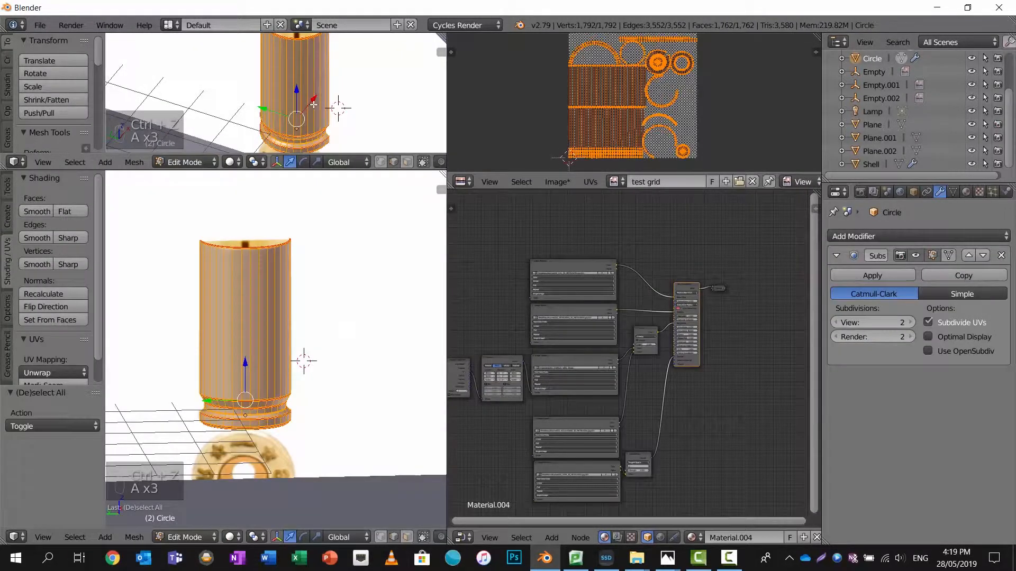
Rotate the whole casing mesh 90° about the global X axis so it lies on its side.
{"action": "key", "text": "r"}
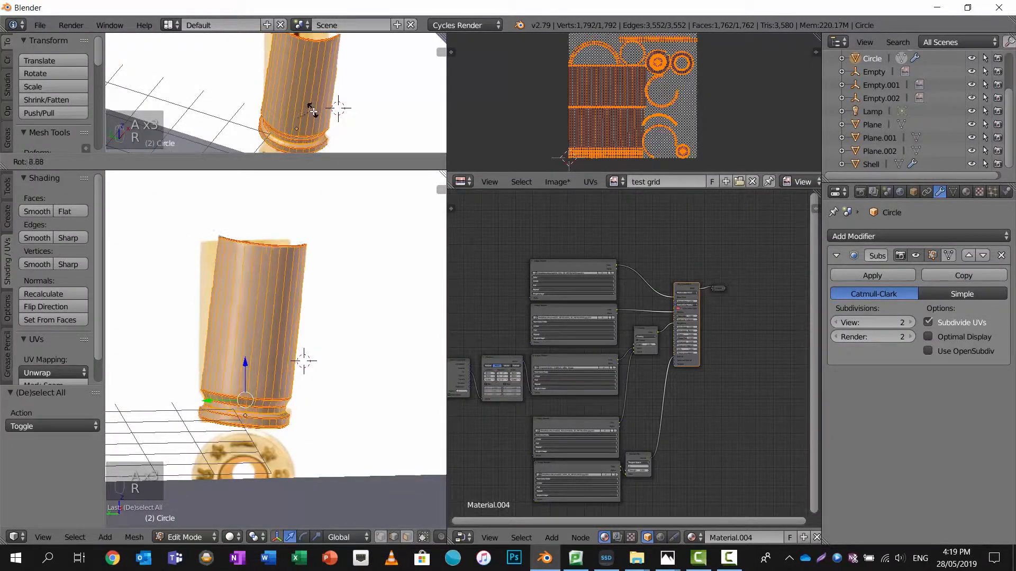
{"action": "type", "text": "90"}
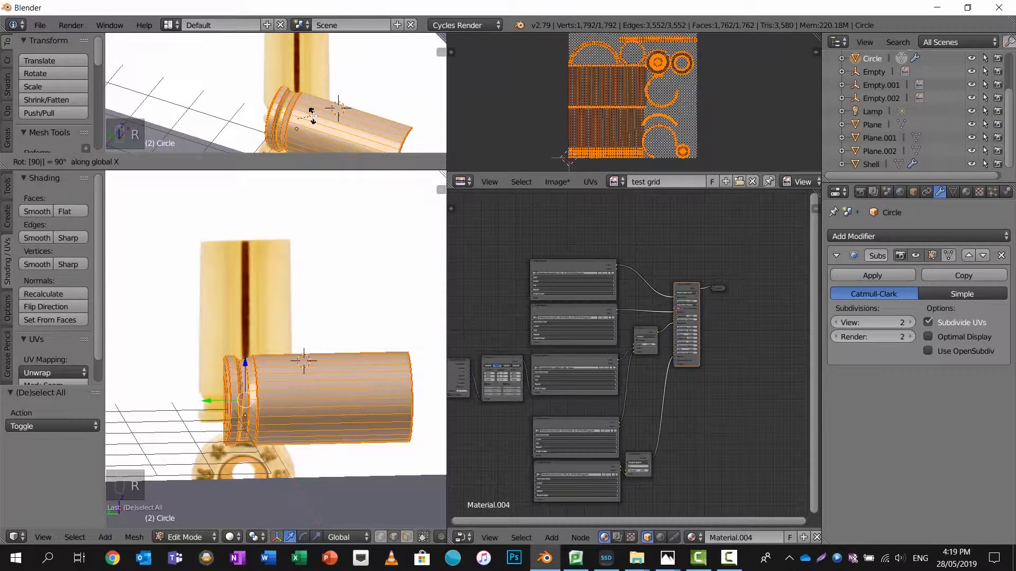
{"action": "key", "text": "Return"}
Lower the casing along Z onto the floor plane, by about 0.886 and a further 0.046.
{"action": "mouse_move", "coordinate": [313, 267]}
{"action": "middle_mouse_down"}
{"action": "mouse_move", "coordinate": [286, 215]}
{"action": "mouse_move", "coordinate": [310, 253]}
{"action": "middle_mouse_up"}
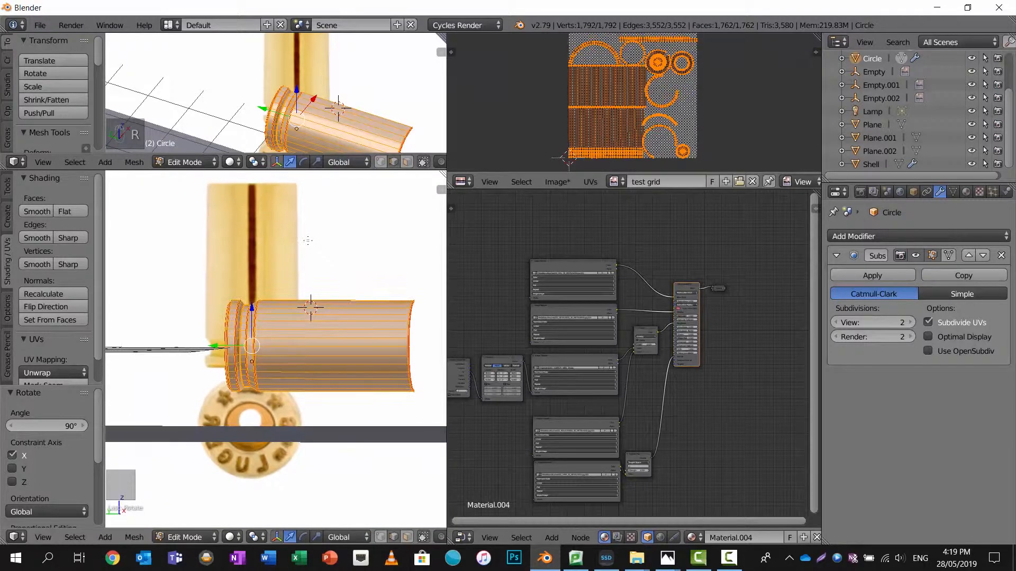
{"action": "key", "text": "g"}
{"action": "key", "text": "z"}
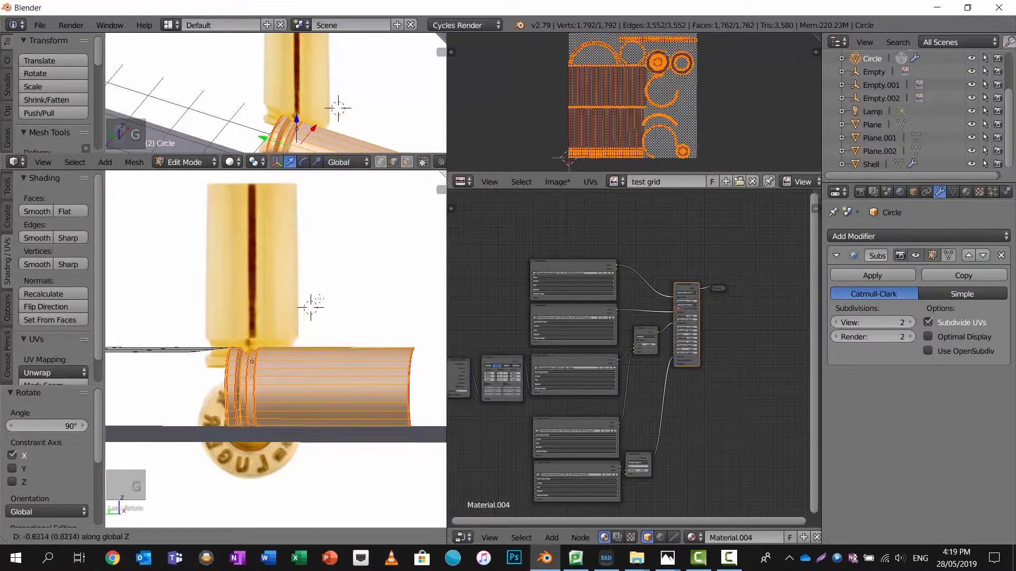
{"action": "left_click", "coordinate": [310, 303]}
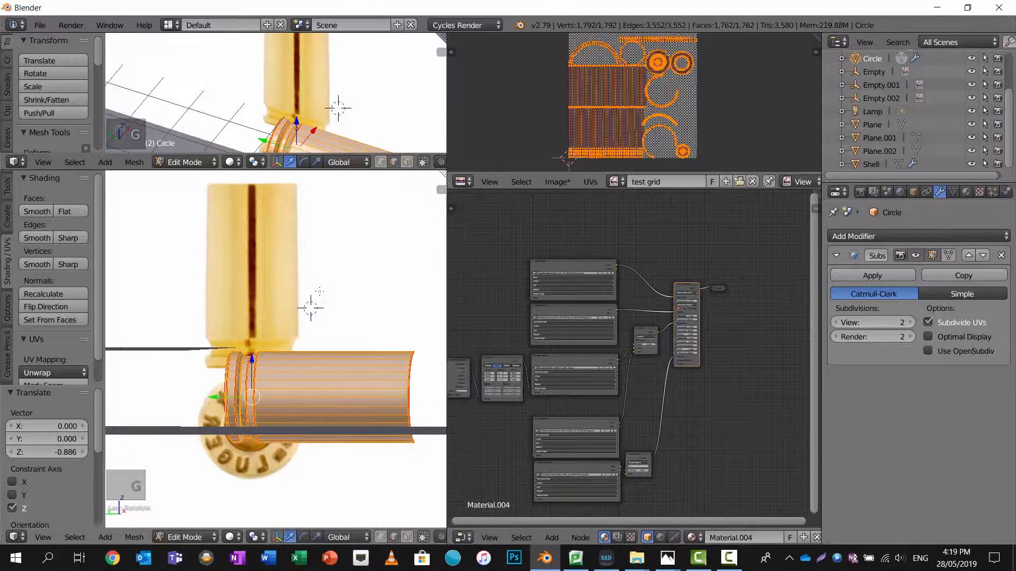
{"action": "middle_click_drag", "start_coordinate": [310, 303], "coordinate": [319, 289]}
{"action": "key", "text": "g"}
{"action": "key", "text": "z"}
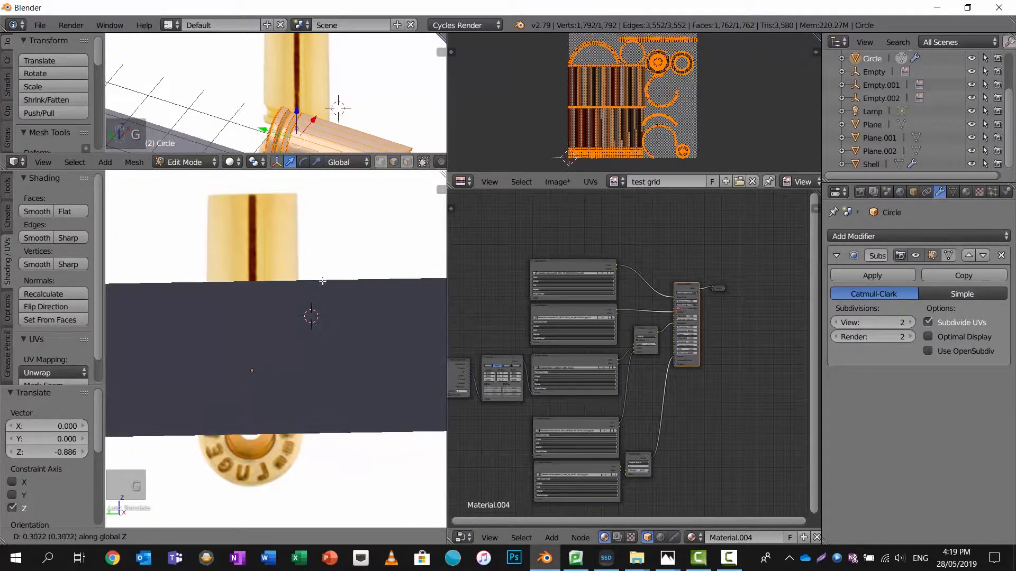
{"action": "left_click", "coordinate": [311, 310]}
Examine the lying casing up close in rendered shading.
{"action": "key", "text": "shift+z"}
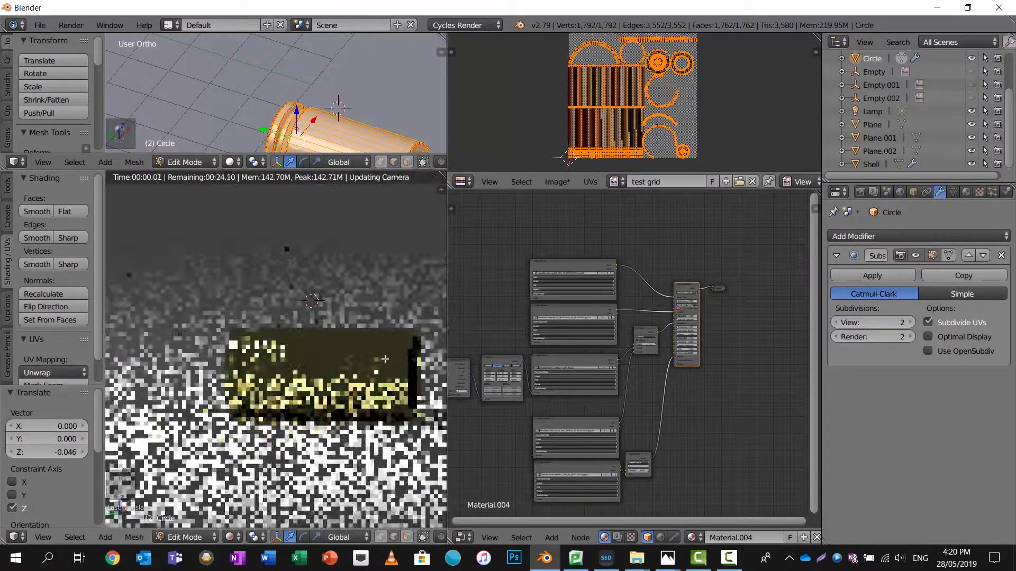
{"action": "mouse_move", "coordinate": [367, 356]}
{"action": "middle_mouse_down", "text": "shift"}
{"action": "mouse_move", "coordinate": [331, 346]}
{"action": "mouse_move", "coordinate": [319, 355]}
{"action": "middle_mouse_up", "text": "shift"}
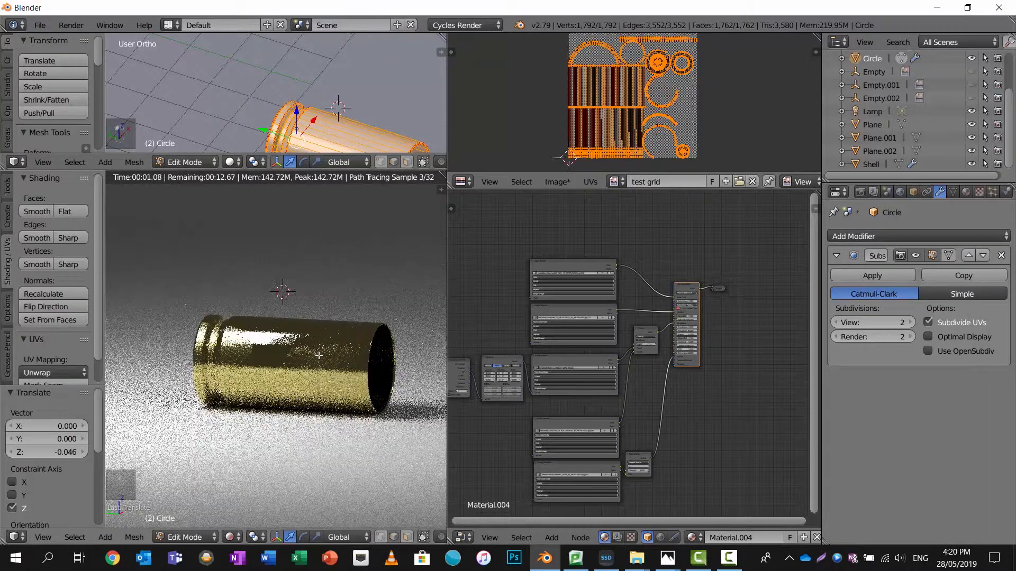
{"action": "scroll", "coordinate": [319, 356], "scroll_direction": "up", "scroll_amount": 2}
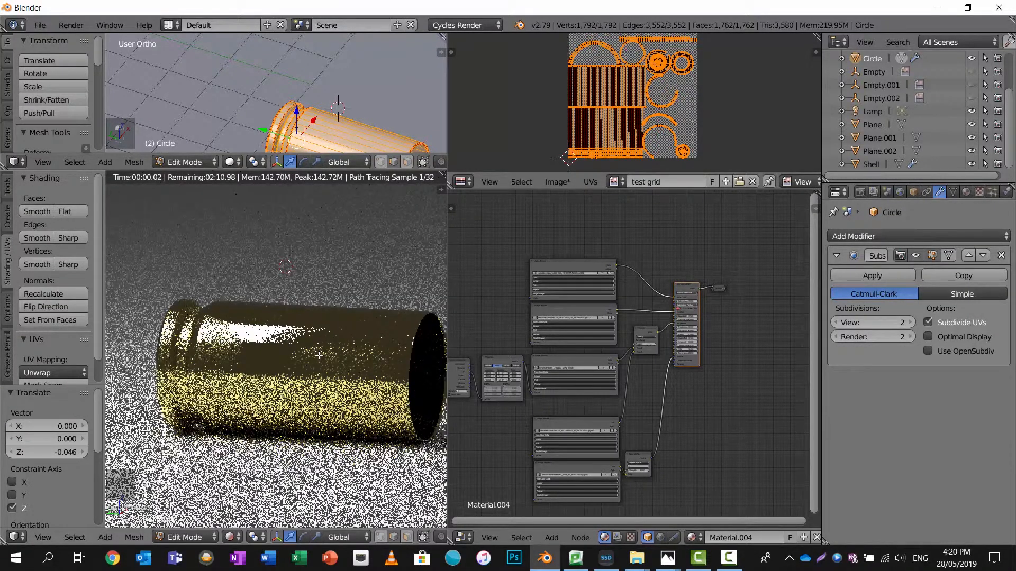
{"action": "scroll", "coordinate": [319, 355], "scroll_direction": "down", "scroll_amount": 2}
Look through the camera with Lock Camera to View enabled, frame the lying casing, and release the lock.
{"action": "key", "text": "KP_0"}
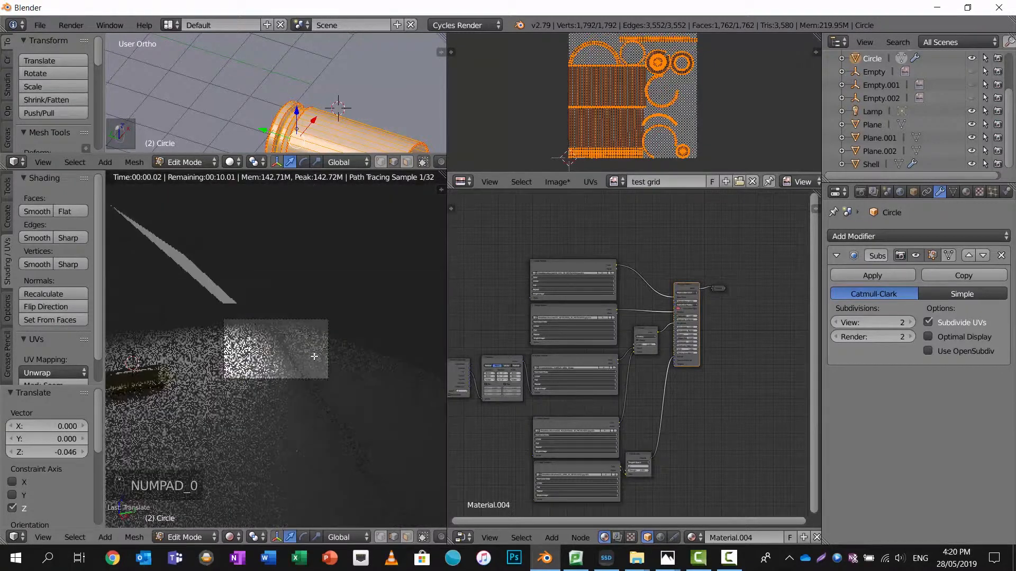
{"action": "key", "text": "n"}
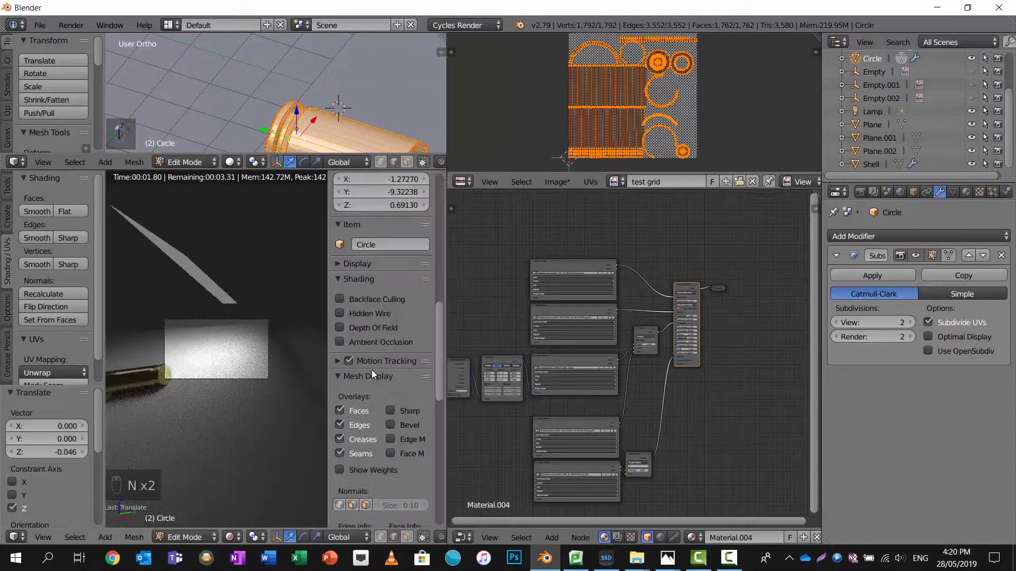
{"action": "scroll", "coordinate": [367, 396], "scroll_direction": "down", "scroll_amount": 5}
{"action": "scroll", "coordinate": [366, 397], "scroll_direction": "down", "scroll_amount": 10}
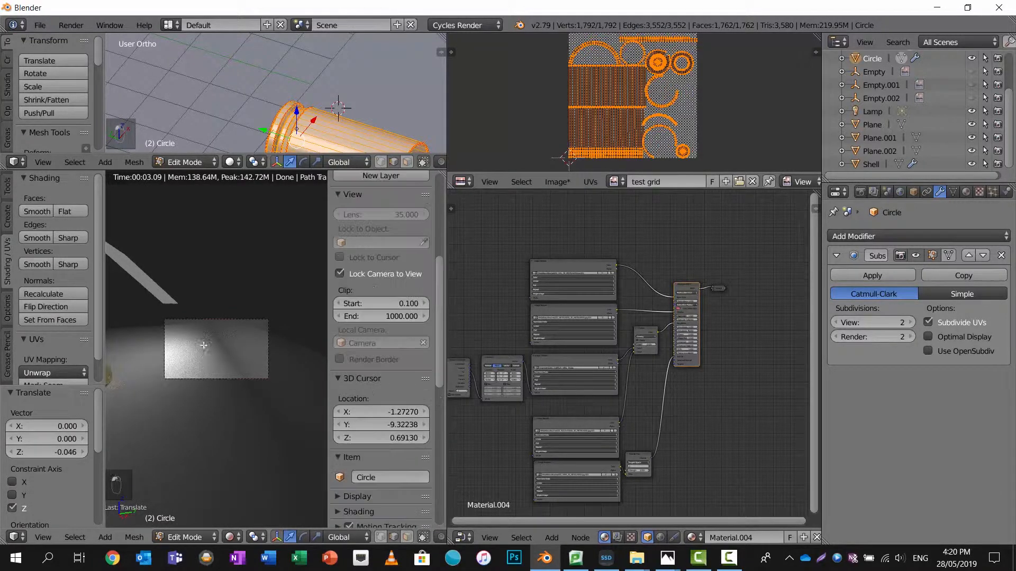
{"action": "middle_click_drag", "start_coordinate": [202, 345], "coordinate": [347, 293]}
{"action": "middle_click_drag", "start_coordinate": [226, 325], "coordinate": [262, 349]}
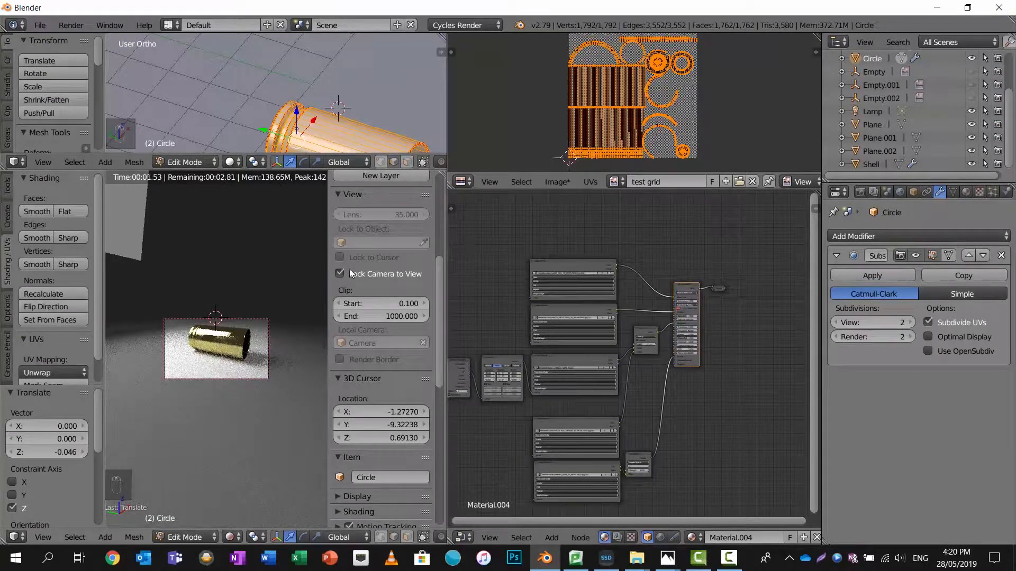
{"action": "scroll", "coordinate": [254, 328], "scroll_direction": "up", "scroll_amount": 4}
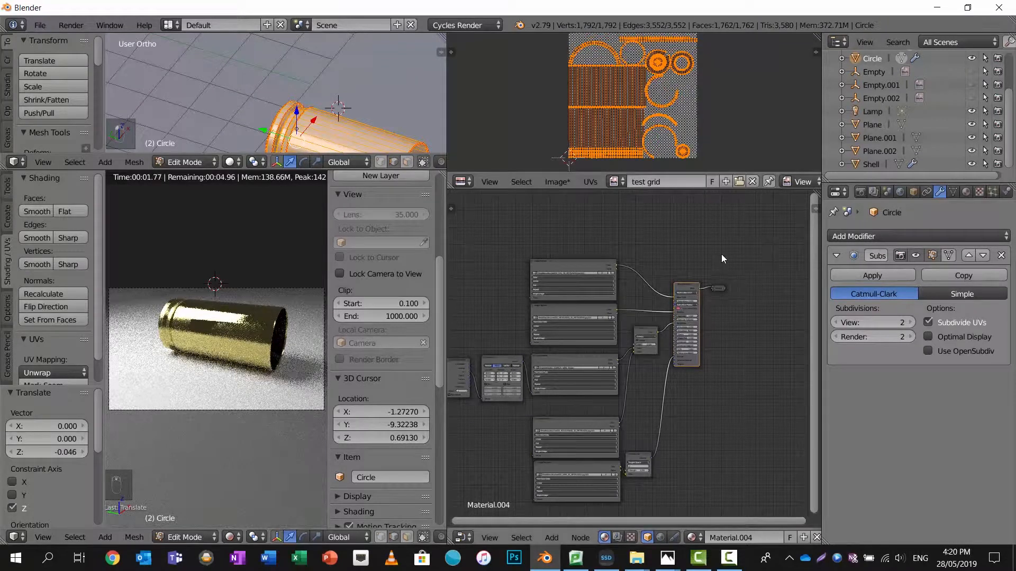
Set the render resolution percentage to 100% and render the scene.
{"action": "left_click", "coordinate": [860, 191]}
{"action": "left_click_drag", "start_coordinate": [868, 410], "coordinate": [894, 411]}
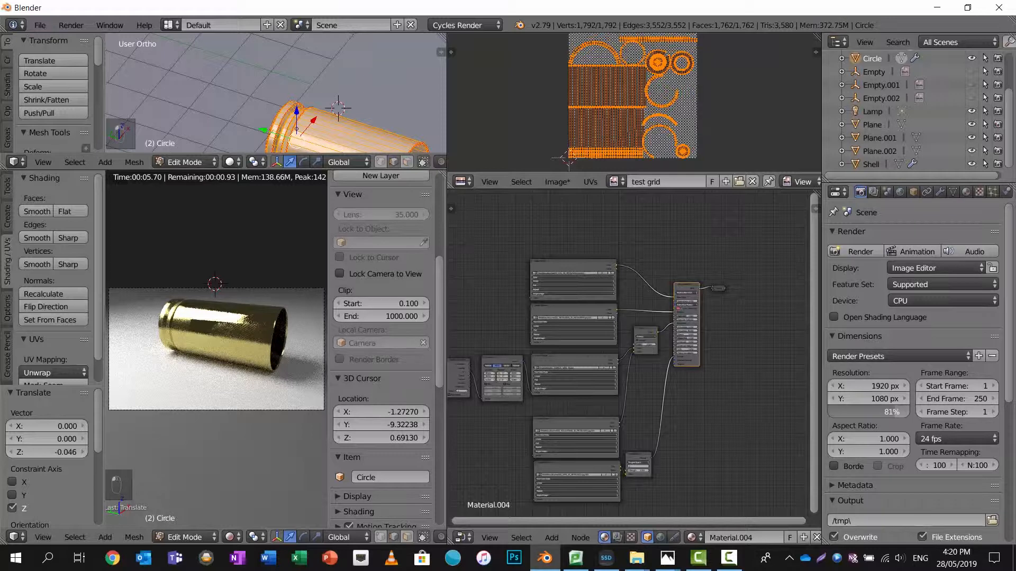
{"action": "left_click", "coordinate": [858, 252]}
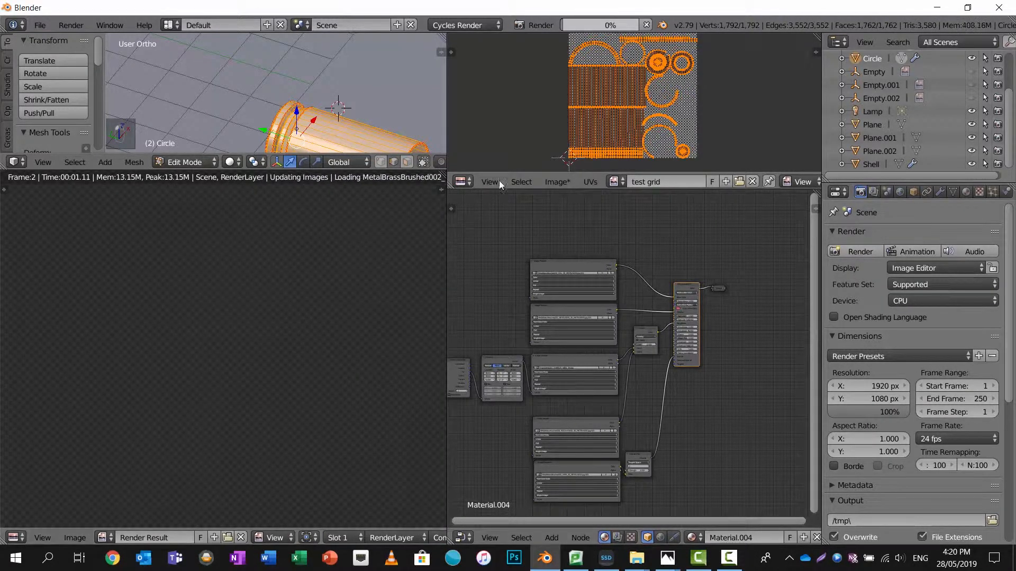
Enlarge the render result's area in width and height to watch the image at a larger size.
{"action": "left_click_drag", "start_coordinate": [448, 180], "coordinate": [697, 180]}
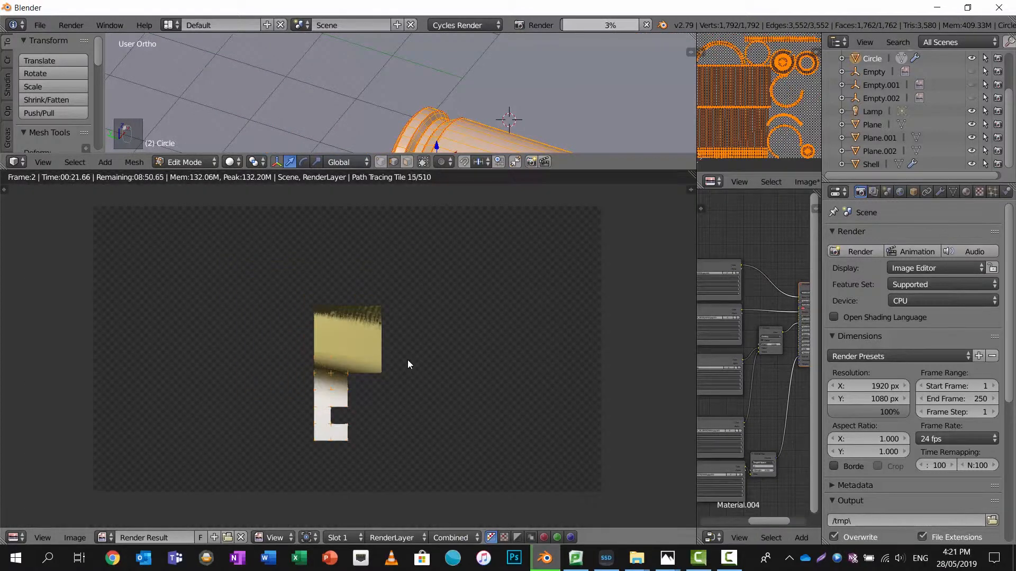
{"action": "left_click_drag", "start_coordinate": [381, 169], "coordinate": [402, 70]}
{"action": "scroll", "coordinate": [481, 208], "scroll_direction": "up", "scroll_amount": 1}
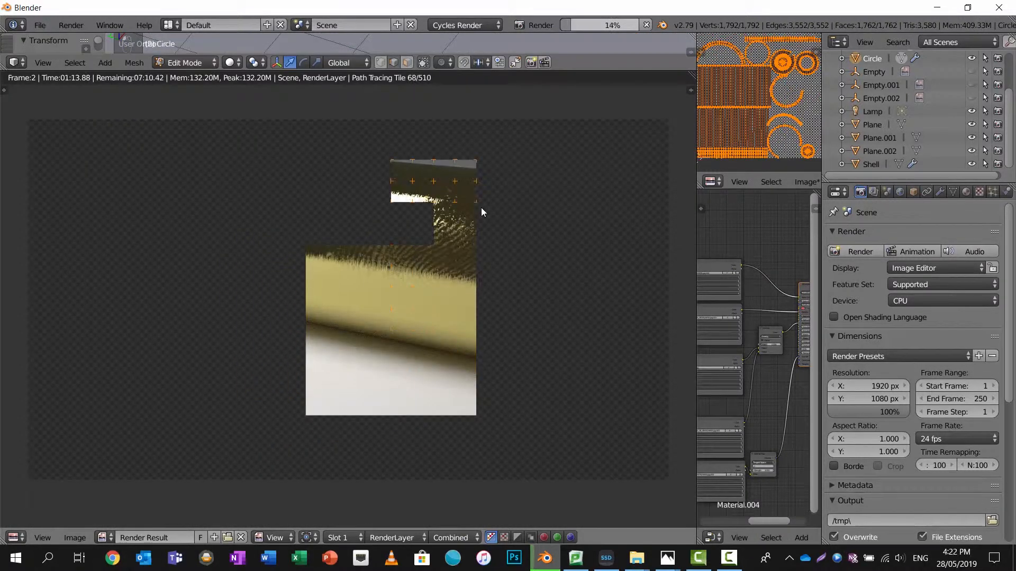
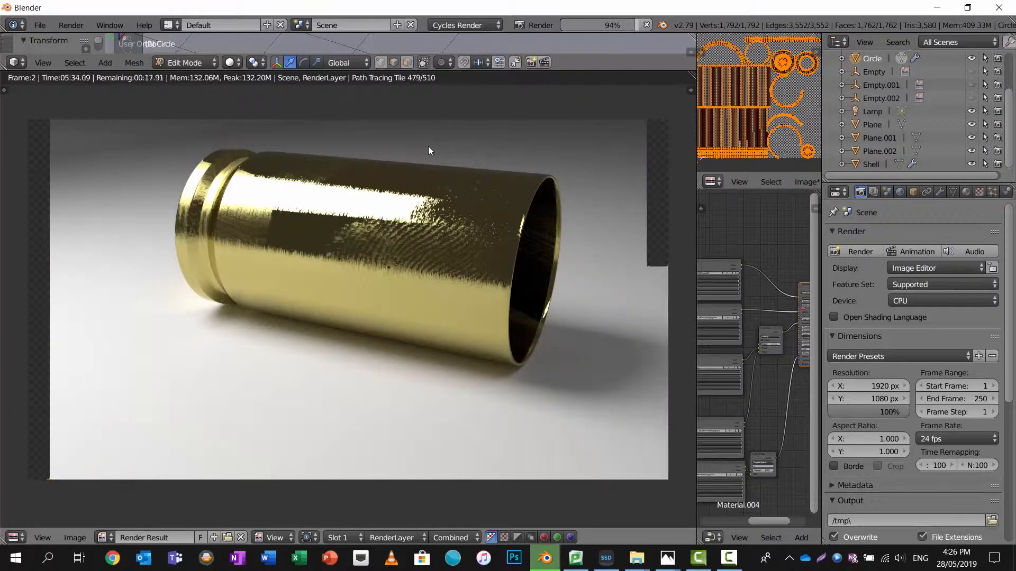
Inspect the fingerprint and brushed reflections in the finished render up close, and return to the 3D viewport.
{"action": "key", "text": "F3"}
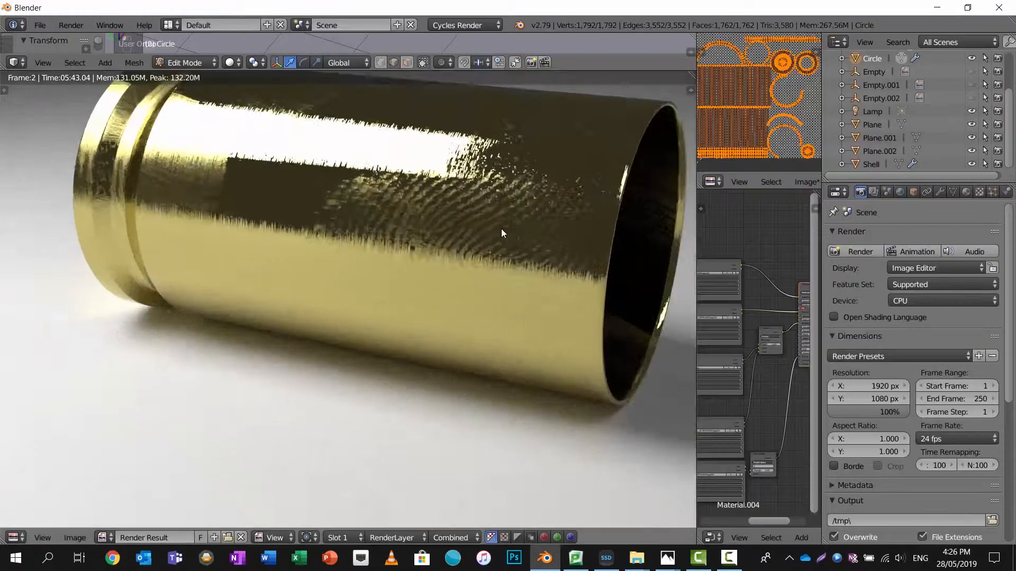
{"action": "scroll", "coordinate": [501, 228], "scroll_direction": "up", "scroll_amount": 5}
{"action": "middle_click_drag", "start_coordinate": [501, 228], "coordinate": [525, 322]}
{"action": "middle_click_drag", "start_coordinate": [235, 206], "coordinate": [159, 188]}
{"action": "key", "text": "Escape"}
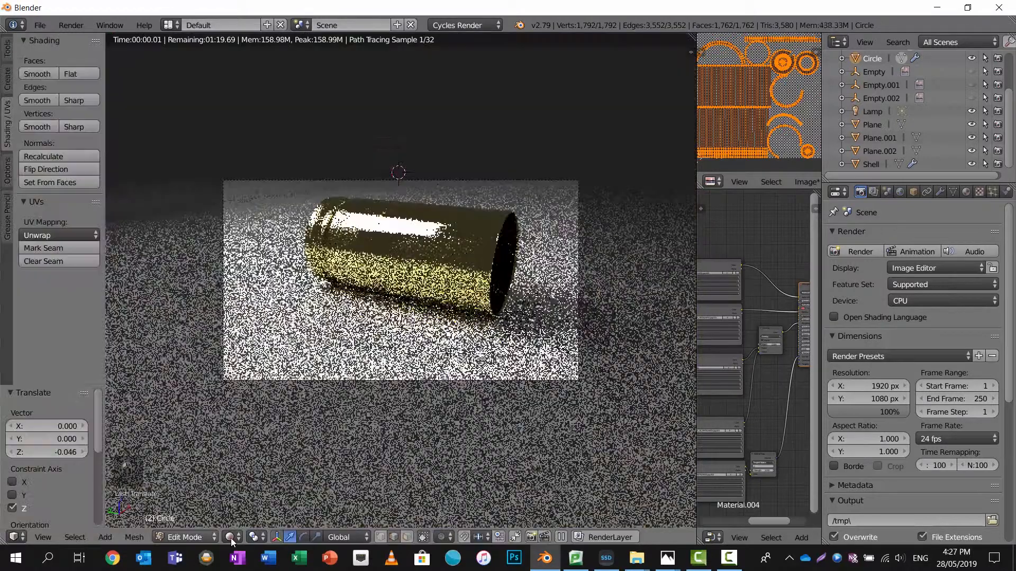
Switch the viewport to solid shading and select only the edge loop around the casing's open mouth.
{"action": "left_click", "coordinate": [232, 537]}
{"action": "left_click", "coordinate": [249, 490]}
{"action": "middle_click_drag", "start_coordinate": [392, 298], "coordinate": [348, 280], "text": "shift"}
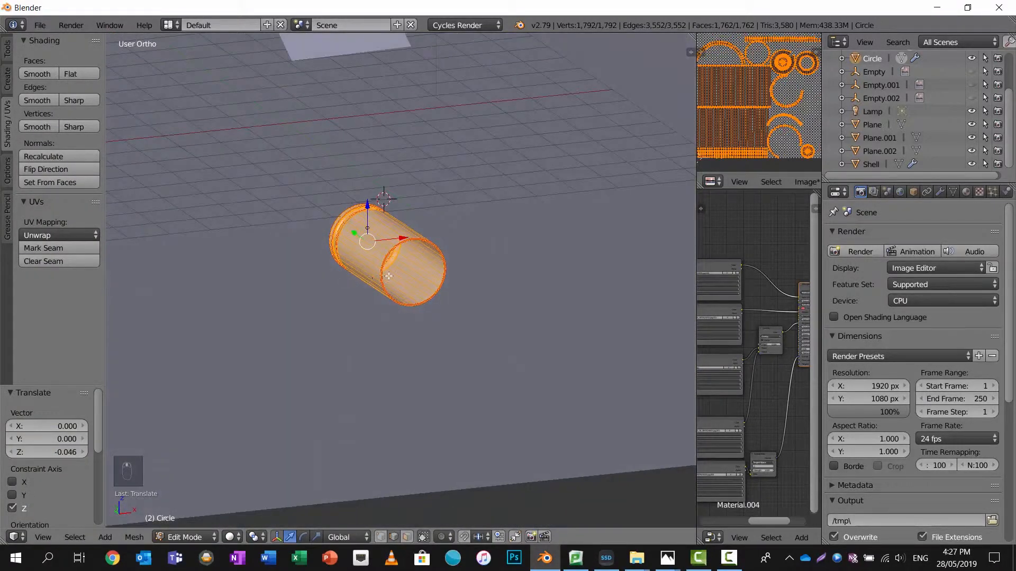
{"action": "scroll", "coordinate": [388, 276], "scroll_direction": "up", "scroll_amount": 8}
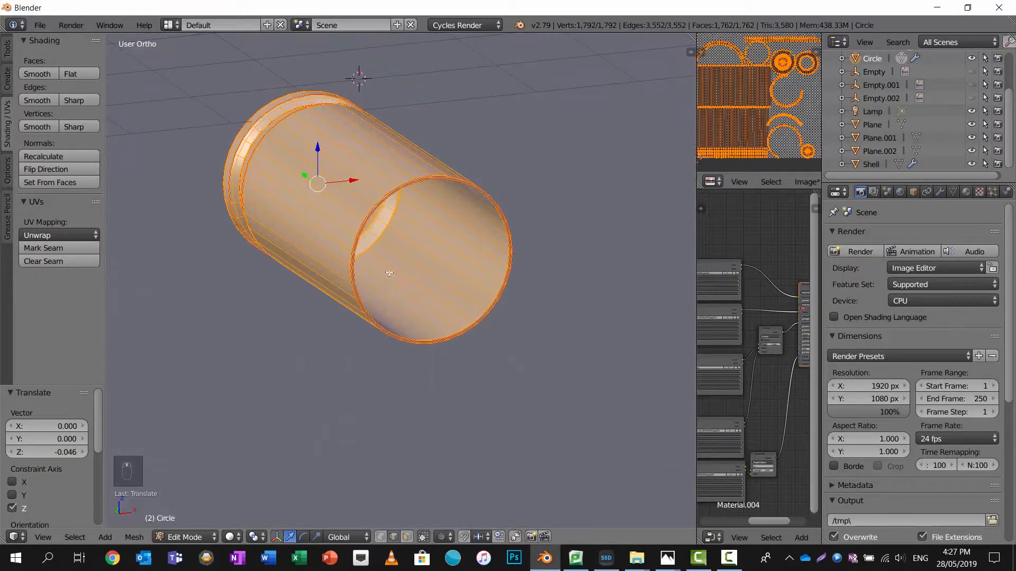
{"action": "scroll", "coordinate": [378, 206], "scroll_direction": "up", "scroll_amount": 5}
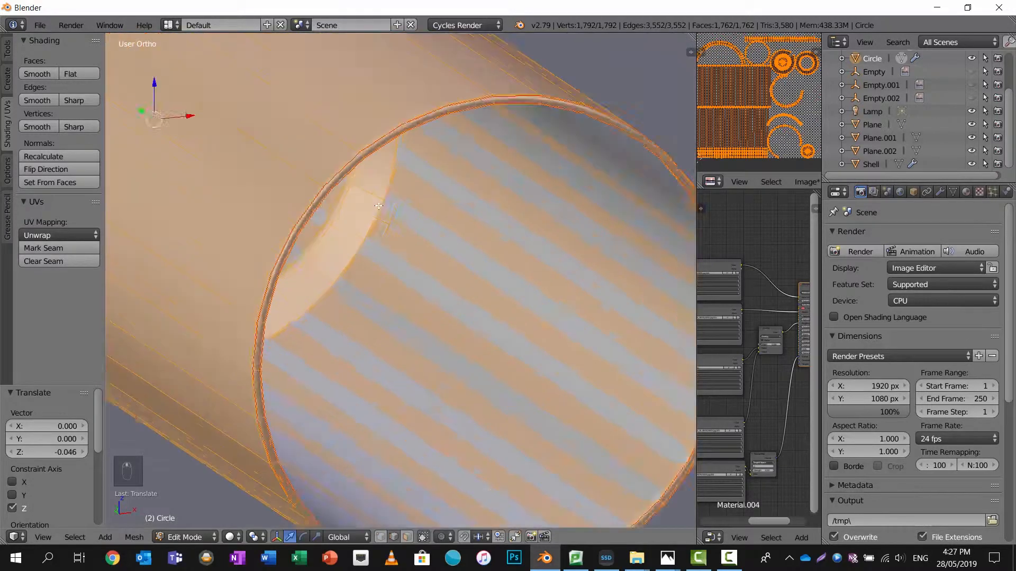
{"action": "right_click", "coordinate": [348, 104]}
{"action": "right_click", "coordinate": [351, 100], "text": "alt"}
{"action": "scroll", "coordinate": [352, 101], "scroll_direction": "down", "scroll_amount": 8}
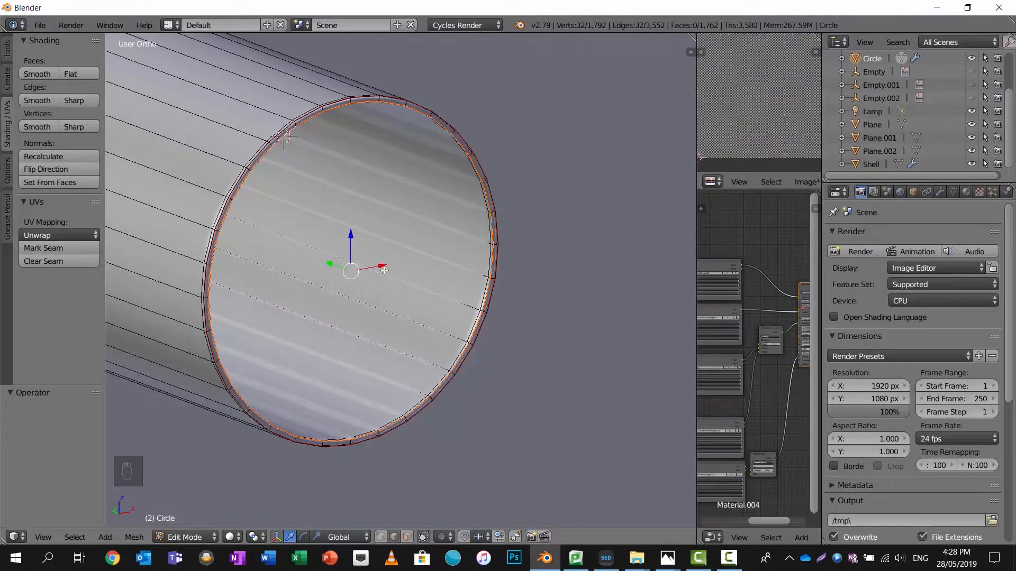
Add a UV sphere with 32 segments, 16 rings and size 1.000 to the casing mesh and rotate it 90° about X.
{"action": "key", "text": "shift+a"}
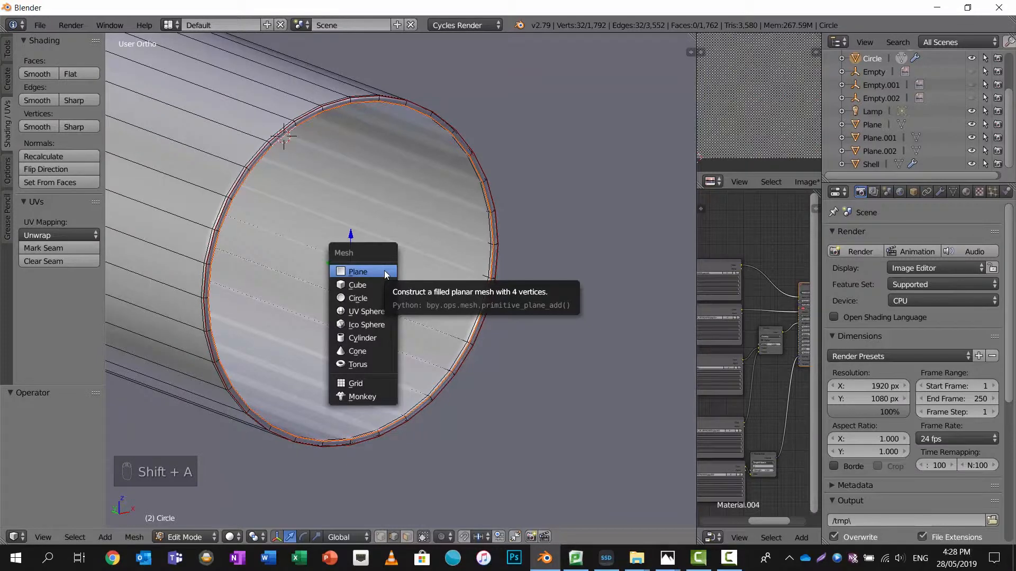
{"action": "left_click", "coordinate": [380, 311]}
{"action": "scroll", "coordinate": [415, 247], "scroll_direction": "down", "scroll_amount": 3}
{"action": "middle_click_drag", "start_coordinate": [443, 230], "coordinate": [560, 145]}
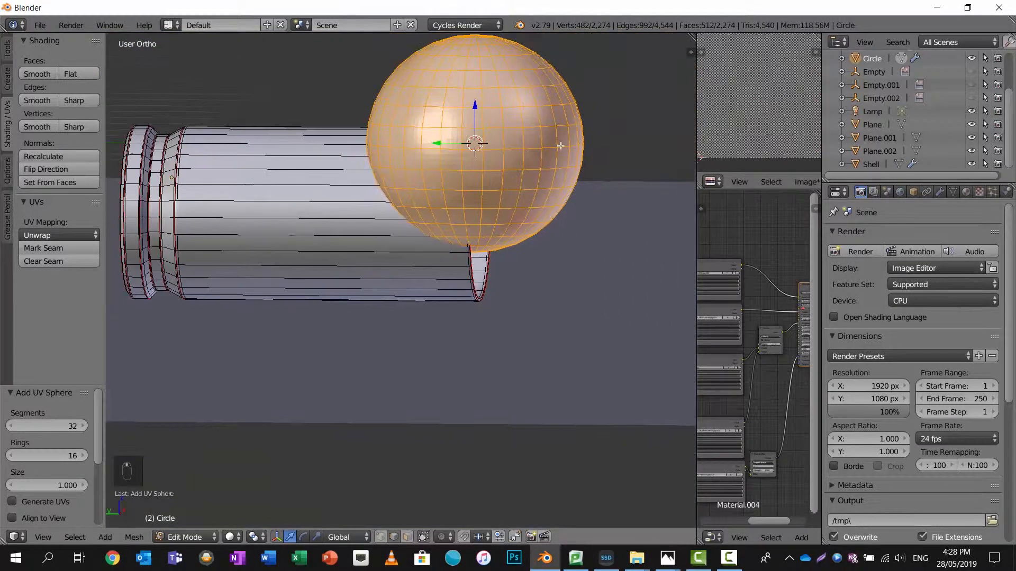
{"action": "key", "text": "r"}
{"action": "type", "text": "90"}
{"action": "key", "text": "Return"}
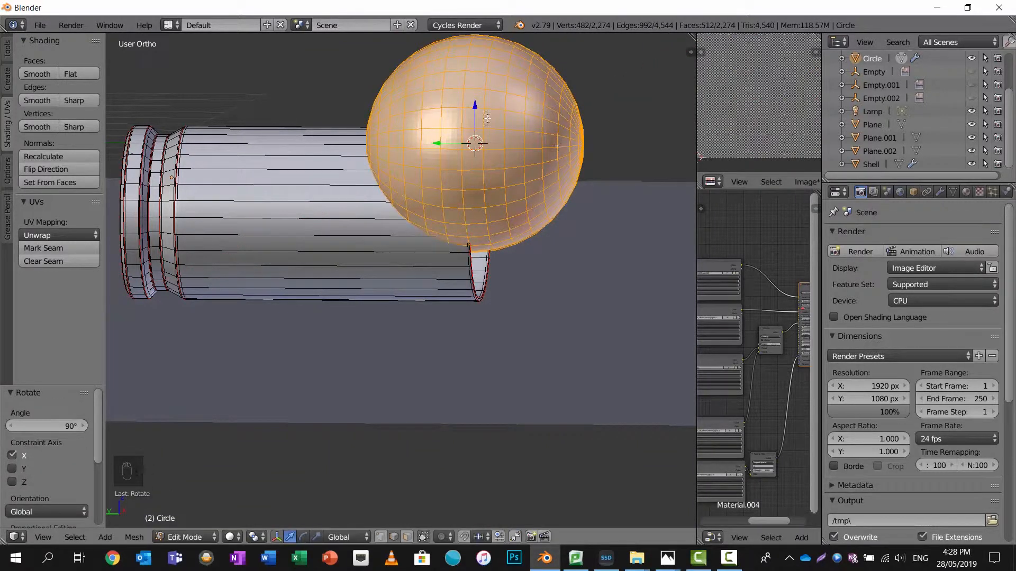
Move the sphere down about 0.671 on Z, centre it in the casing's mouth, and scale it to fit the opening.
{"action": "key", "text": "g"}
{"action": "key", "text": "z"}
{"action": "left_click", "coordinate": [475, 141]}
{"action": "key", "text": "s"}
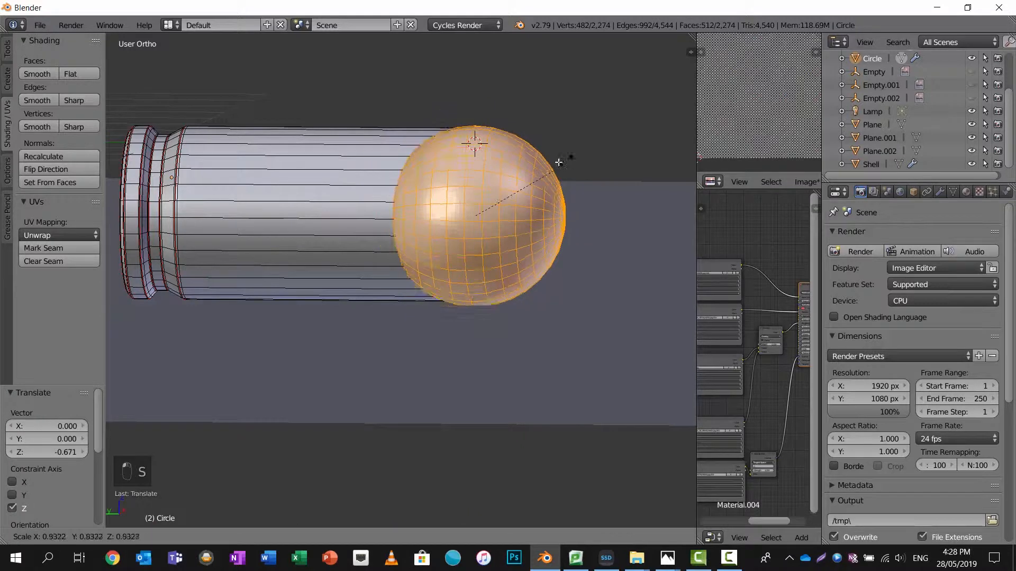
{"action": "left_click", "coordinate": [558, 167]}
{"action": "middle_click_drag", "start_coordinate": [558, 167], "coordinate": [431, 161]}
{"action": "left_click_drag", "start_coordinate": [236, 204], "coordinate": [277, 204]}
{"action": "key", "text": "s"}
{"action": "left_click", "coordinate": [291, 194]}
{"action": "middle_click_drag", "start_coordinate": [290, 194], "coordinate": [313, 214]}
In the right side view, nudge the sphere about -0.006 along Y to line it up with the casing's rim.
{"action": "key", "text": "KP_3"}
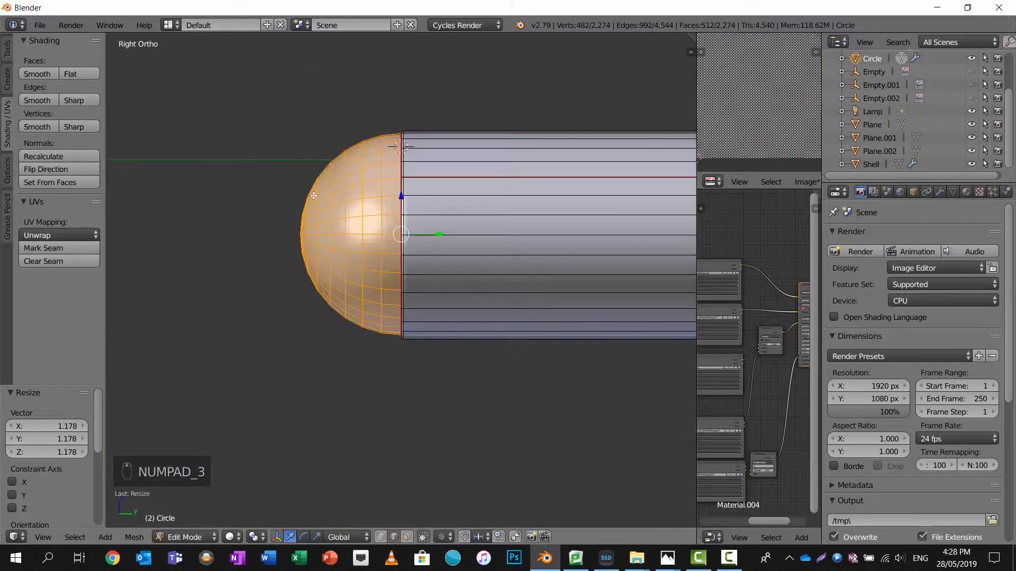
{"action": "scroll", "coordinate": [350, 197], "scroll_direction": "up", "scroll_amount": 5}
{"action": "scroll", "coordinate": [370, 238], "scroll_direction": "down", "scroll_amount": 3}
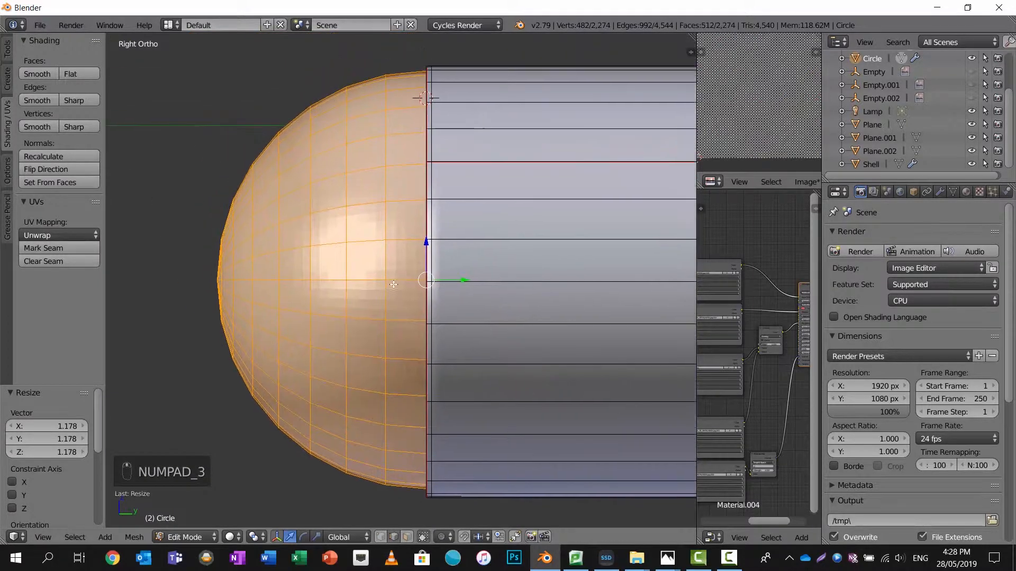
{"action": "key", "text": "z"}
{"action": "key", "text": "z"}
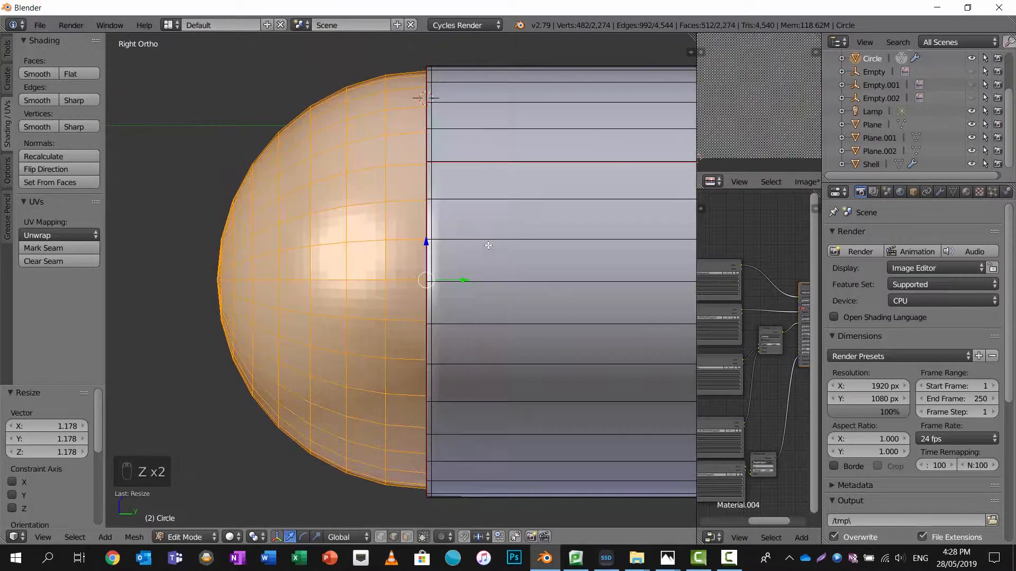
{"action": "key", "text": "g"}
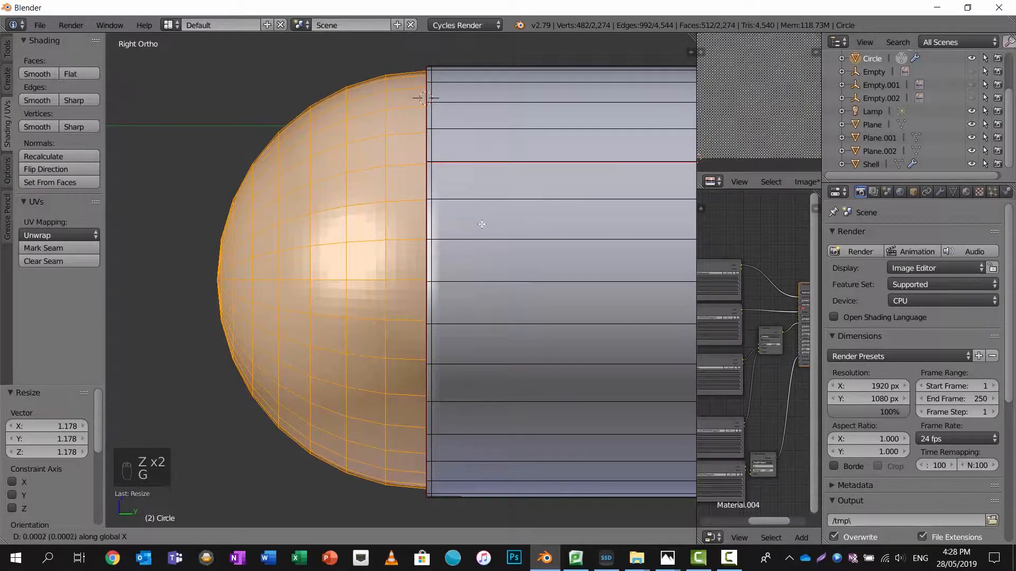
{"action": "key", "text": "g"}
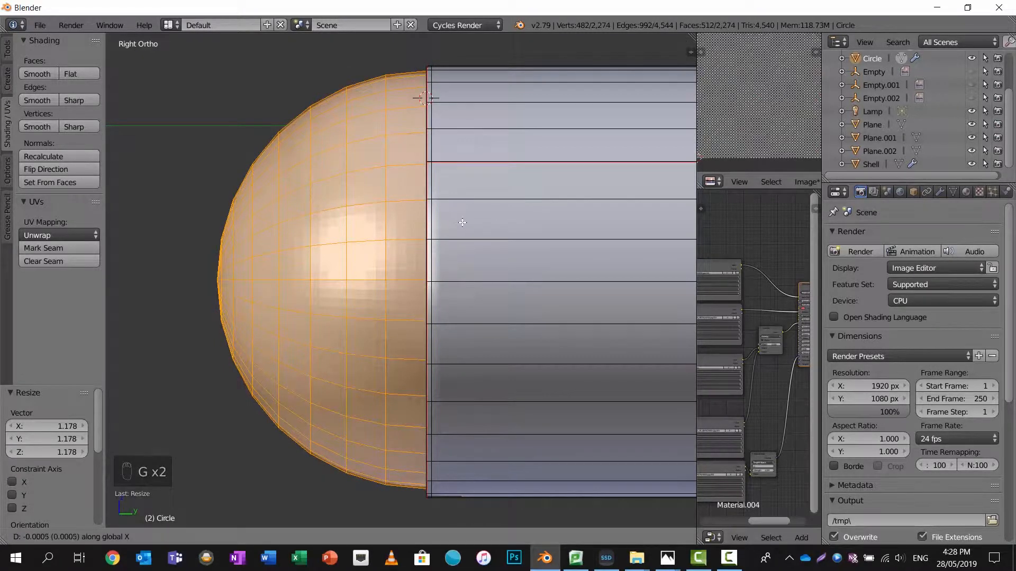
{"action": "key", "text": "y"}
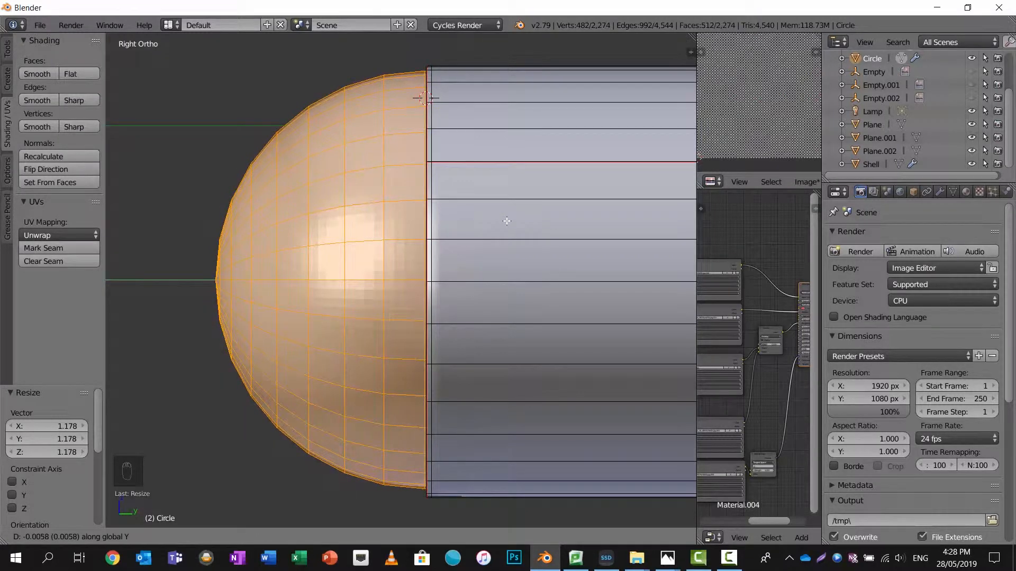
{"action": "left_click", "coordinate": [506, 221]}
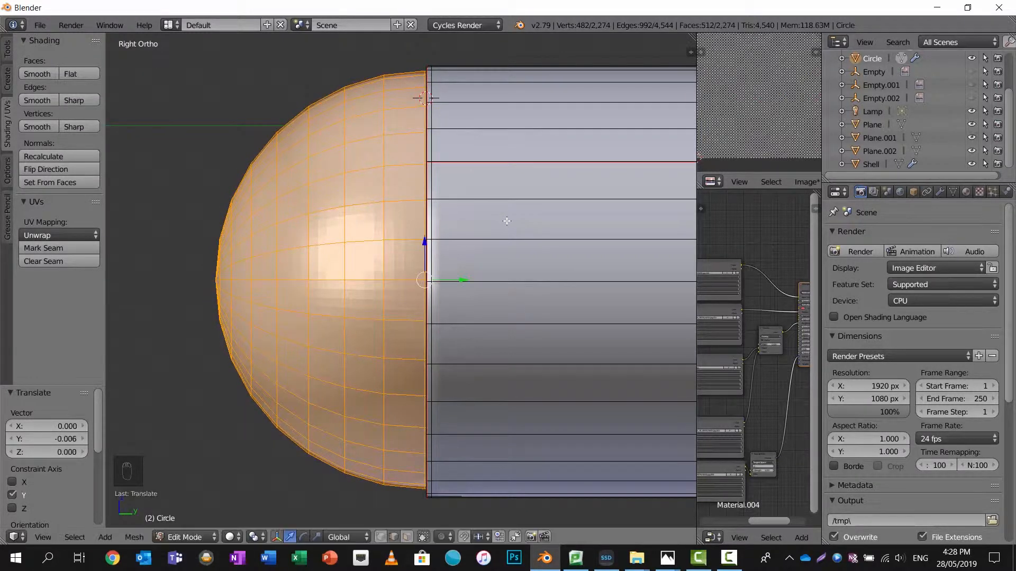
Select the linked casing geometry and hide it, leaving only the sphere in view.
{"action": "key", "text": "a"}
{"action": "key", "text": "l"}
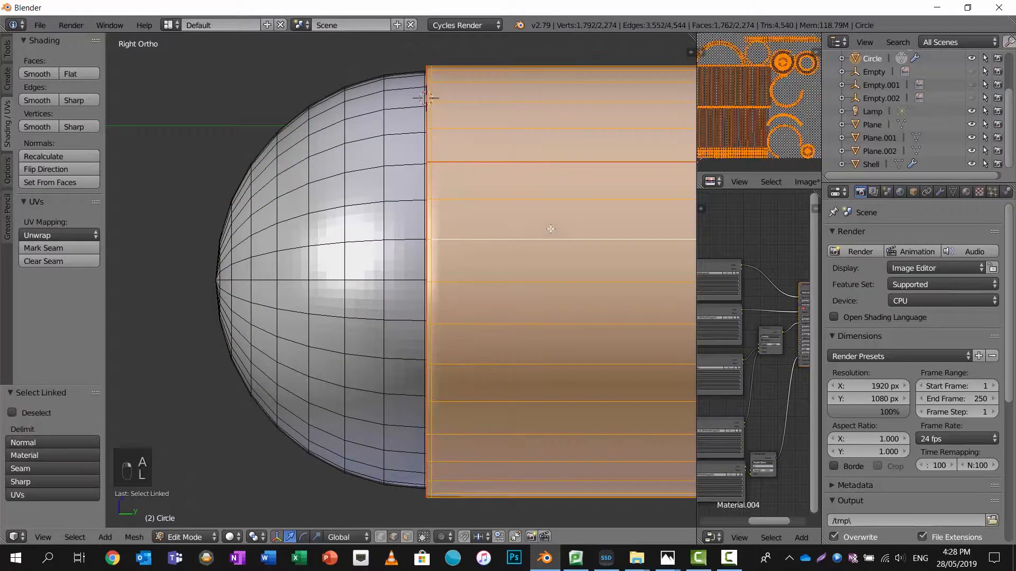
{"action": "key", "text": "h"}
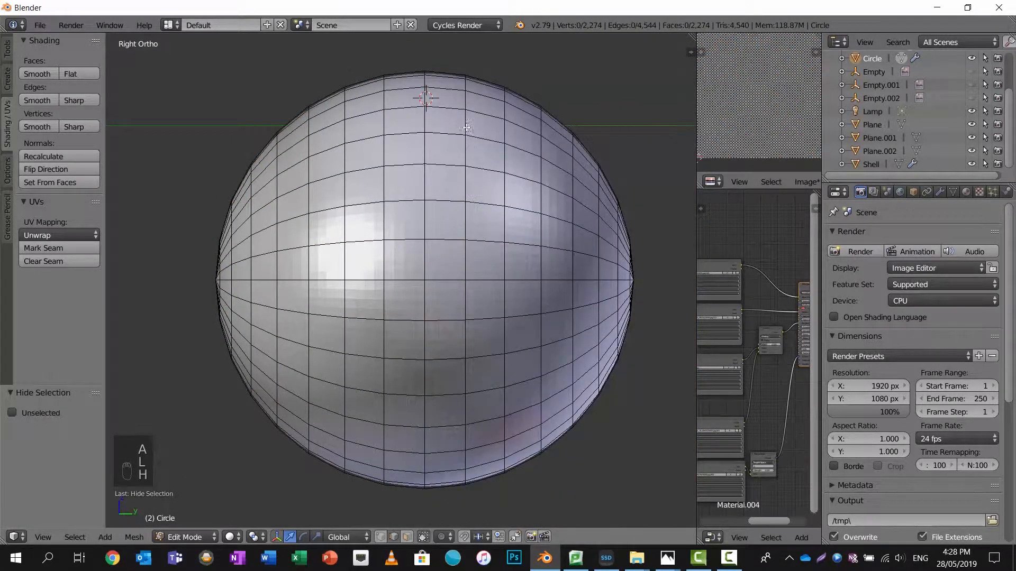
In wireframe, select the half of the sphere that lies inside the casing, keeping its middle edge loop unselected, and delete those vertices.
{"action": "key", "text": "a"}
{"action": "key", "text": "c"}
{"action": "key", "text": "a"}
{"action": "key", "text": "z"}
{"action": "key", "text": "c"}
{"action": "mouse_move", "coordinate": [470, 66]}
{"action": "left_mouse_down"}
{"action": "mouse_move", "coordinate": [488, 196]}
{"action": "mouse_move", "coordinate": [473, 108]}
{"action": "left_mouse_up"}
{"action": "right_click", "coordinate": [473, 100]}
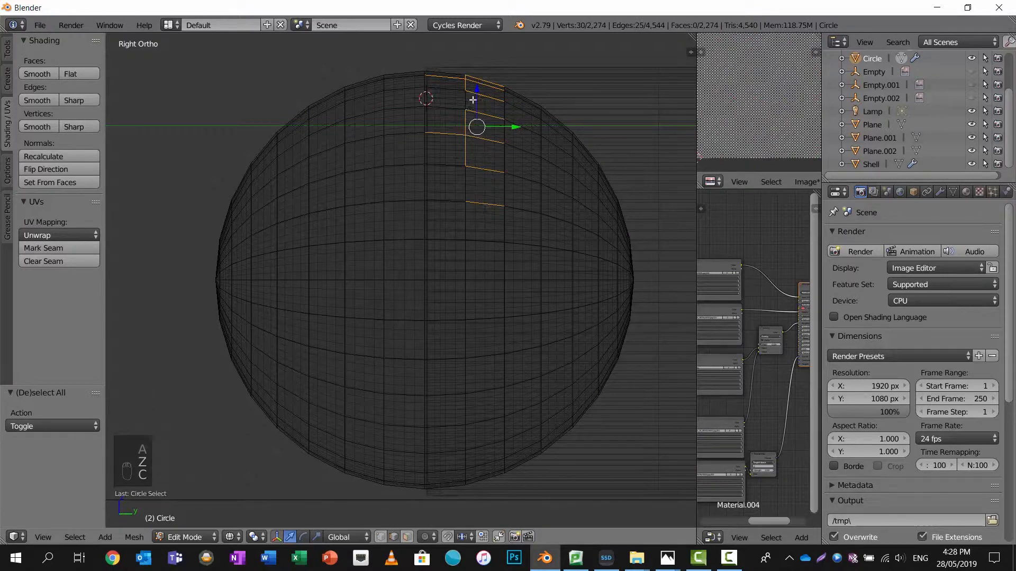
{"action": "key", "text": "b"}
{"action": "left_click_drag", "start_coordinate": [447, 51], "coordinate": [647, 543]}
{"action": "key", "text": "c"}
{"action": "middle_click_drag", "start_coordinate": [436, 74], "coordinate": [436, 154]}
{"action": "right_click", "coordinate": [437, 153]}
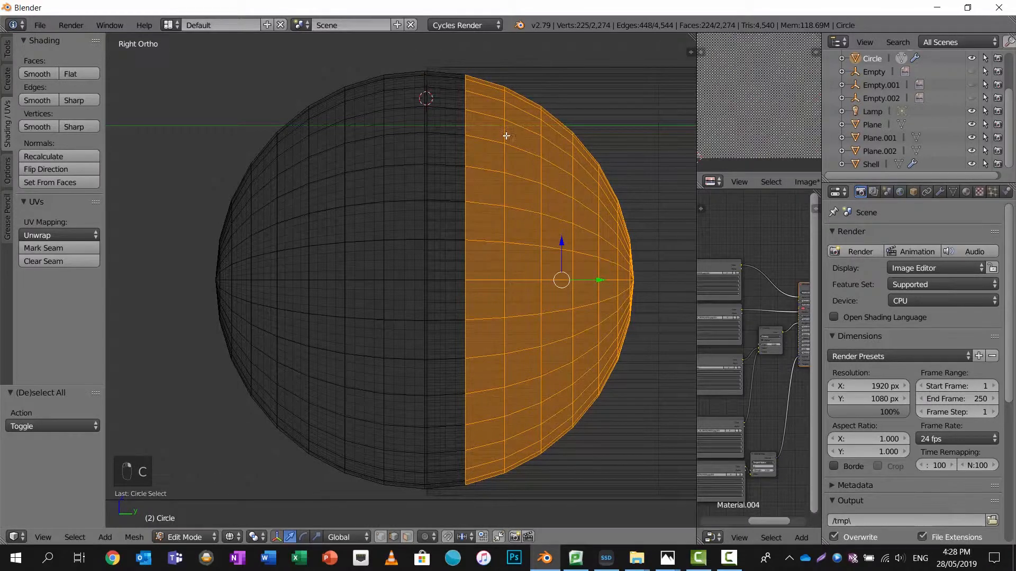
{"action": "key", "text": "x"}
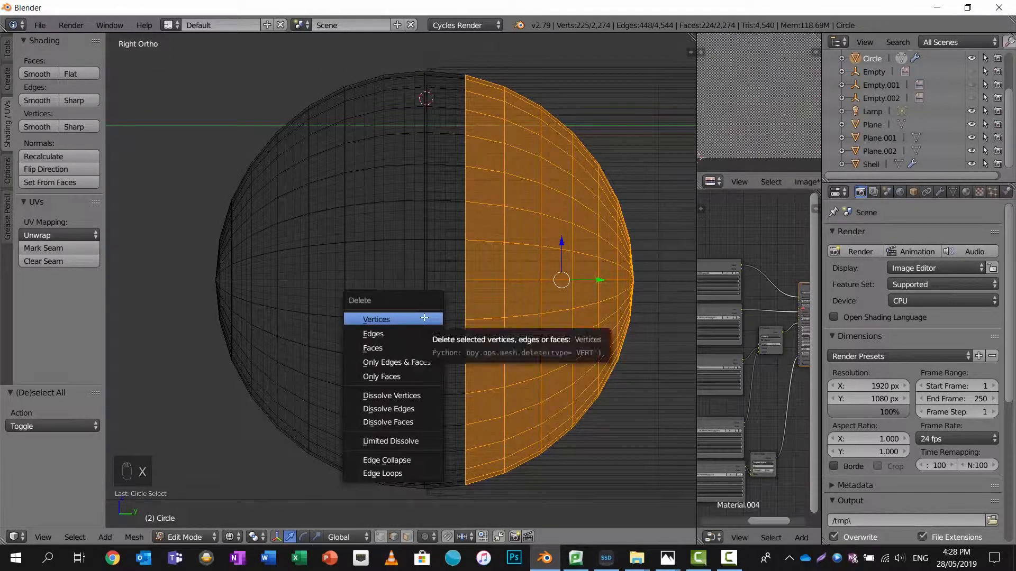
{"action": "left_click", "coordinate": [427, 320]}
Extrude the dome's open edge loop along Y into the casing in two segments, the second about 0.191 long.
{"action": "right_click", "coordinate": [425, 212], "text": "alt"}
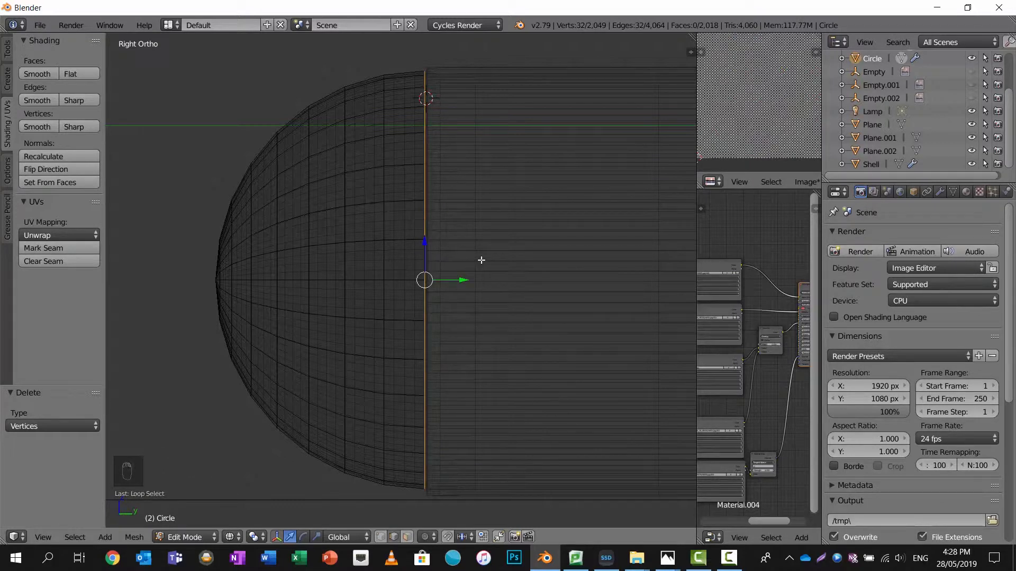
{"action": "key", "text": "e"}
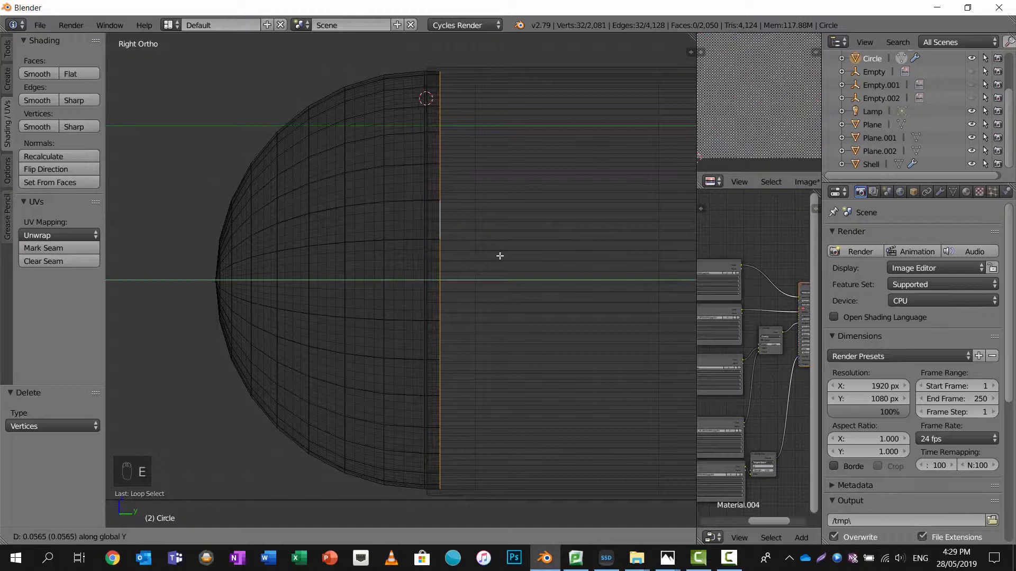
{"action": "left_click", "coordinate": [525, 255]}
{"action": "key", "text": "y"}
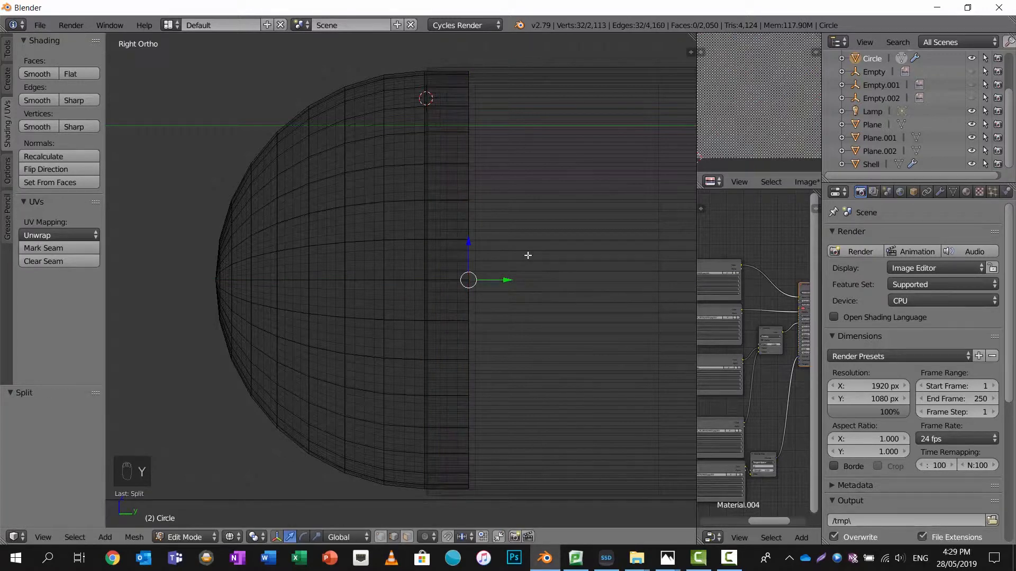
{"action": "key", "text": "y"}
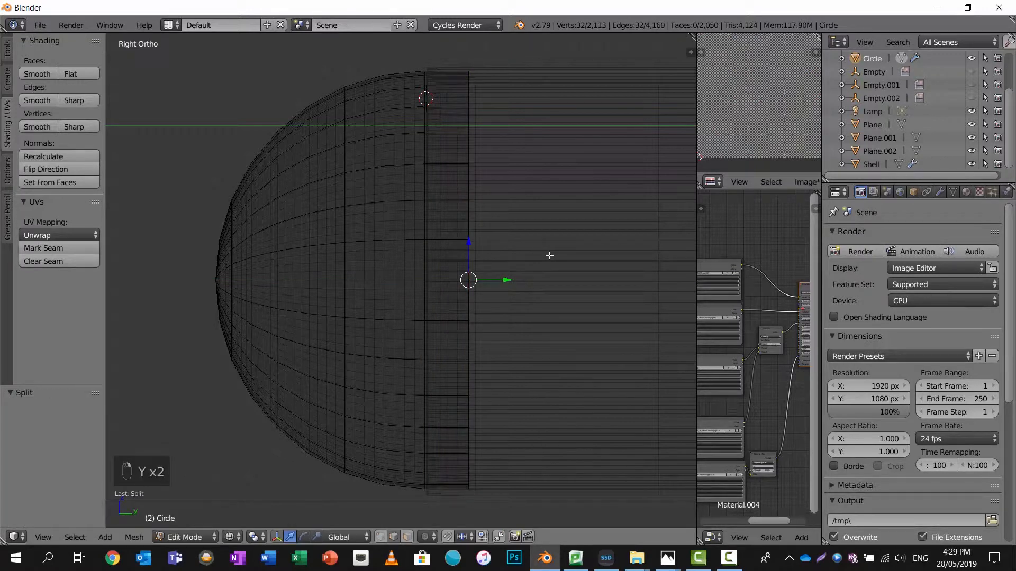
{"action": "key", "text": "e"}
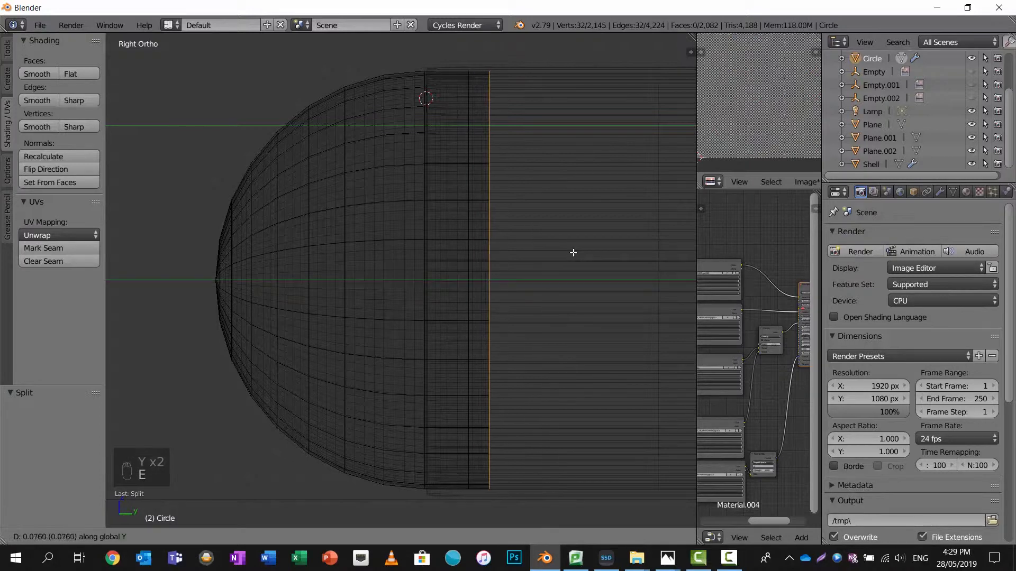
{"action": "left_click", "coordinate": [598, 252]}
Extrude the bullet's rear edge loop another 0.027 along Y and scale it to about 0.971 to taper the rim.
{"action": "scroll", "coordinate": [599, 252], "scroll_direction": "up", "scroll_amount": 4}
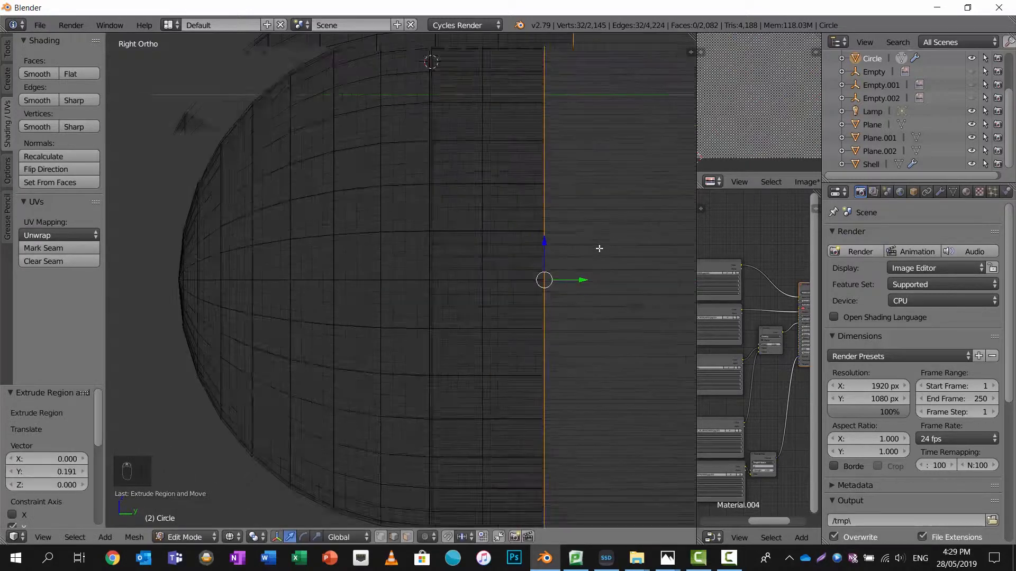
{"action": "scroll", "coordinate": [596, 265], "scroll_direction": "down", "scroll_amount": 4}
{"action": "key", "text": "e"}
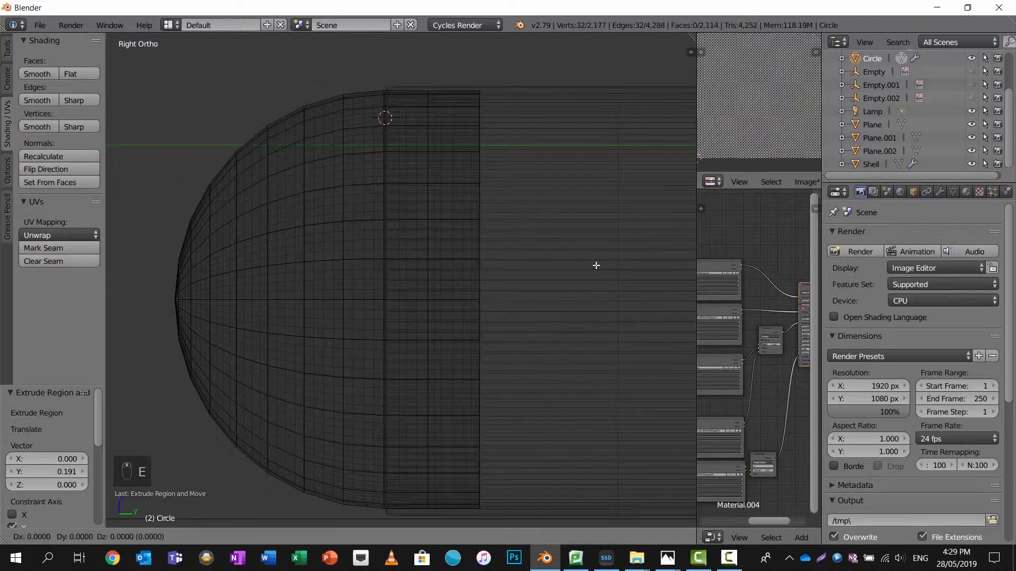
{"action": "key", "text": "s"}
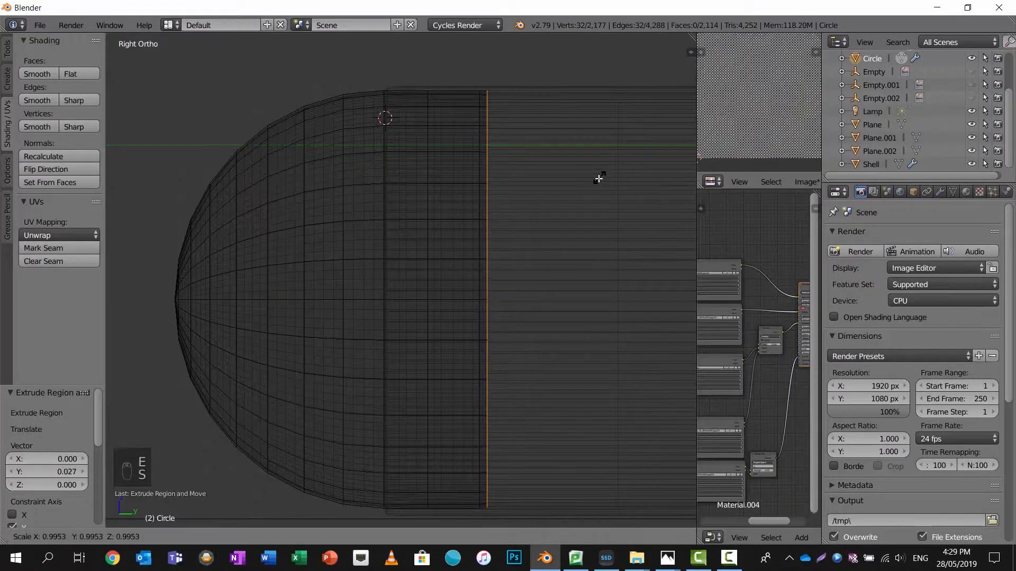
{"action": "left_click", "coordinate": [597, 180]}
Return to solid shading, fill the bullet's open rear, and inset the face twice, first by about 0.102 and again almost to its centre.
{"action": "key", "text": "z"}
{"action": "middle_click_drag", "start_coordinate": [596, 180], "coordinate": [416, 318]}
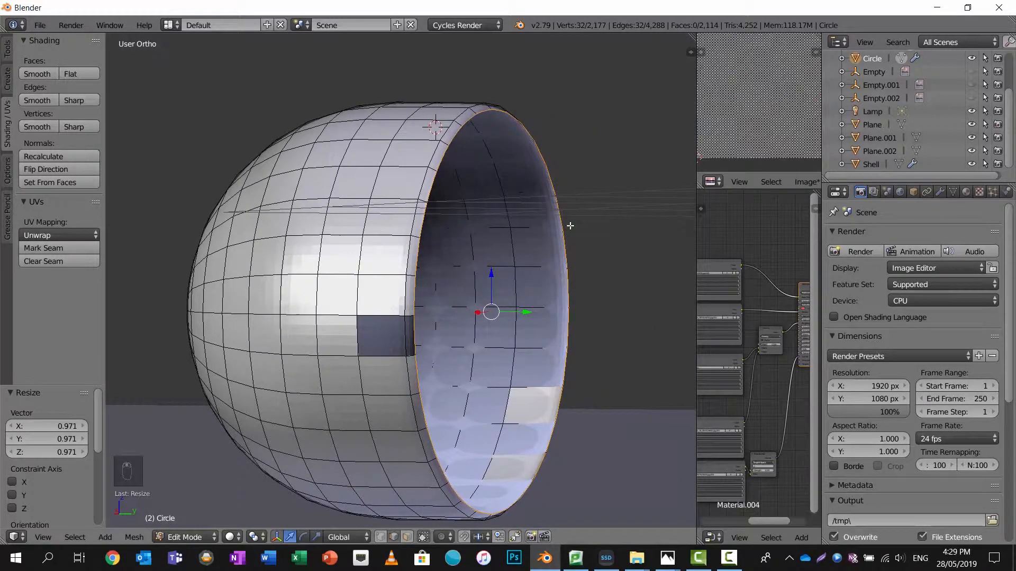
{"action": "key", "text": "f"}
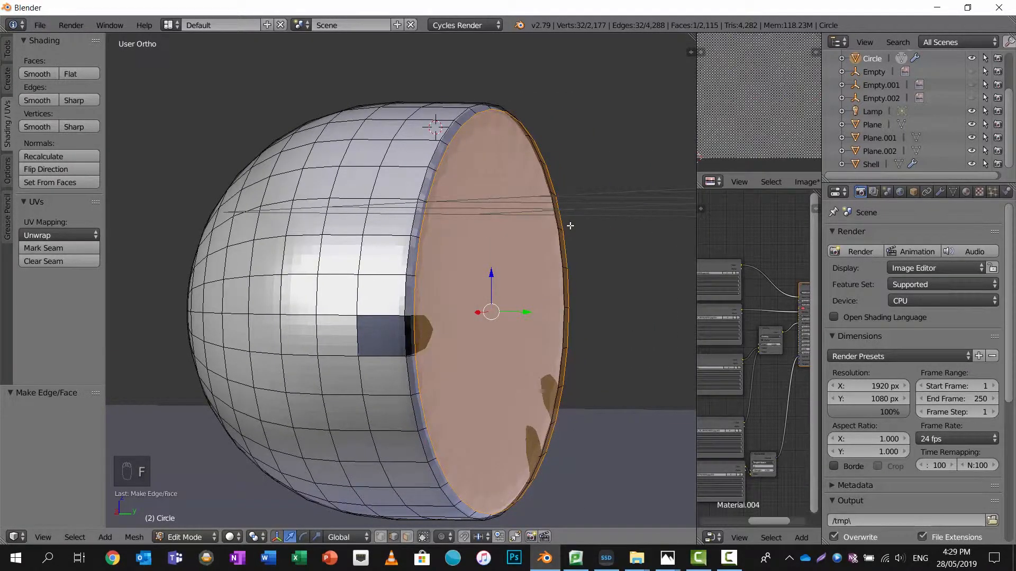
{"action": "key", "text": "i"}
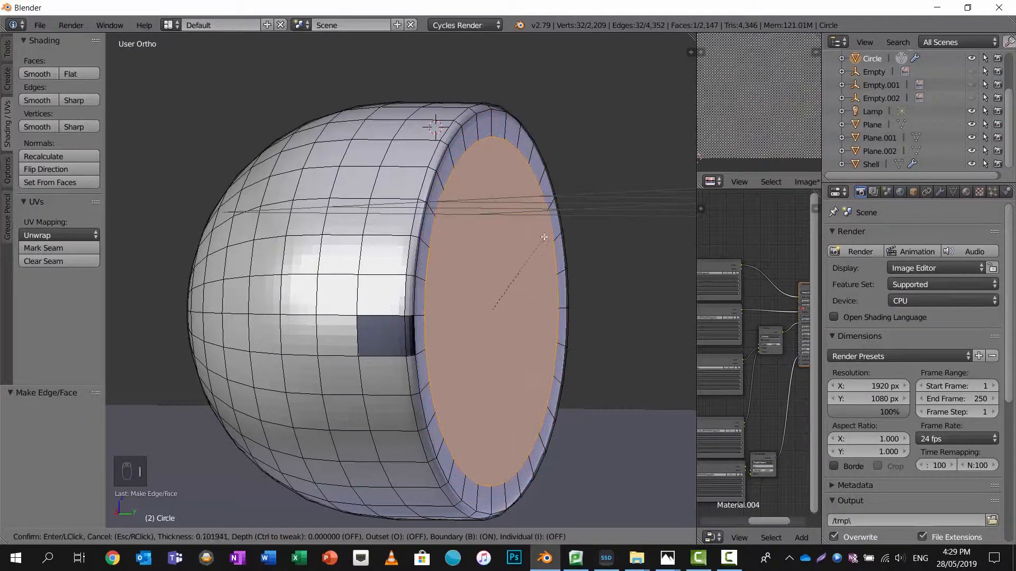
{"action": "left_click", "coordinate": [553, 228]}
{"action": "key", "text": "i"}
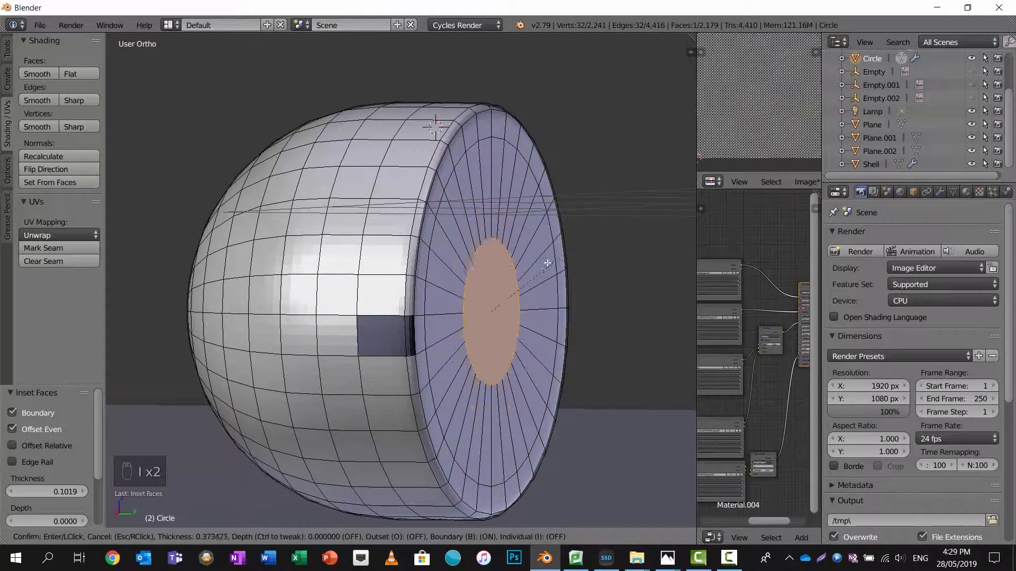
{"action": "left_click", "coordinate": [517, 286]}
Select the whole bullet mesh and recalculate its normals.
{"action": "key", "text": "a"}
{"action": "key", "text": "a"}
{"action": "key", "text": "a"}
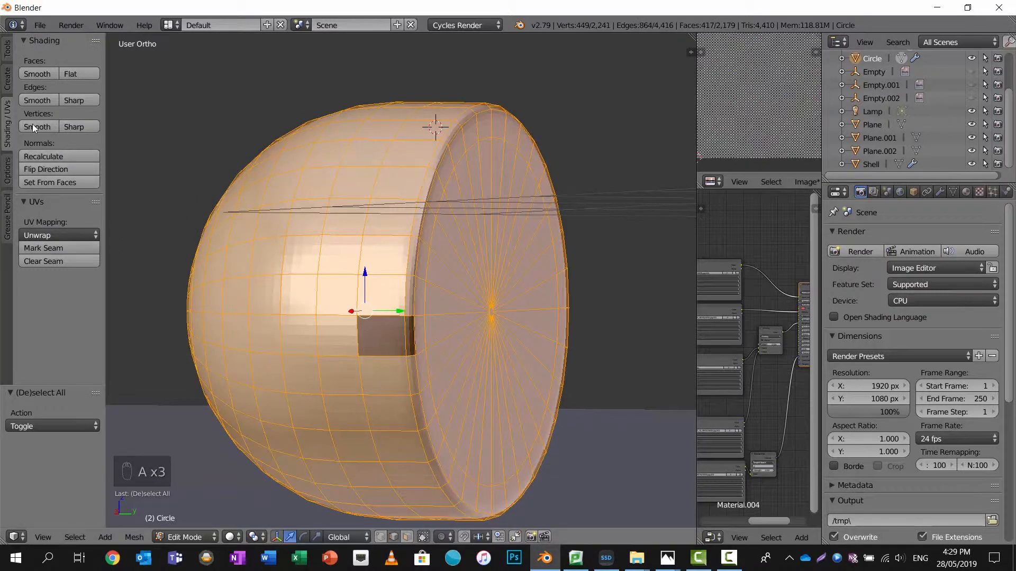
{"action": "left_click", "coordinate": [39, 157]}
{"action": "middle_click_drag", "start_coordinate": [413, 289], "coordinate": [438, 290]}
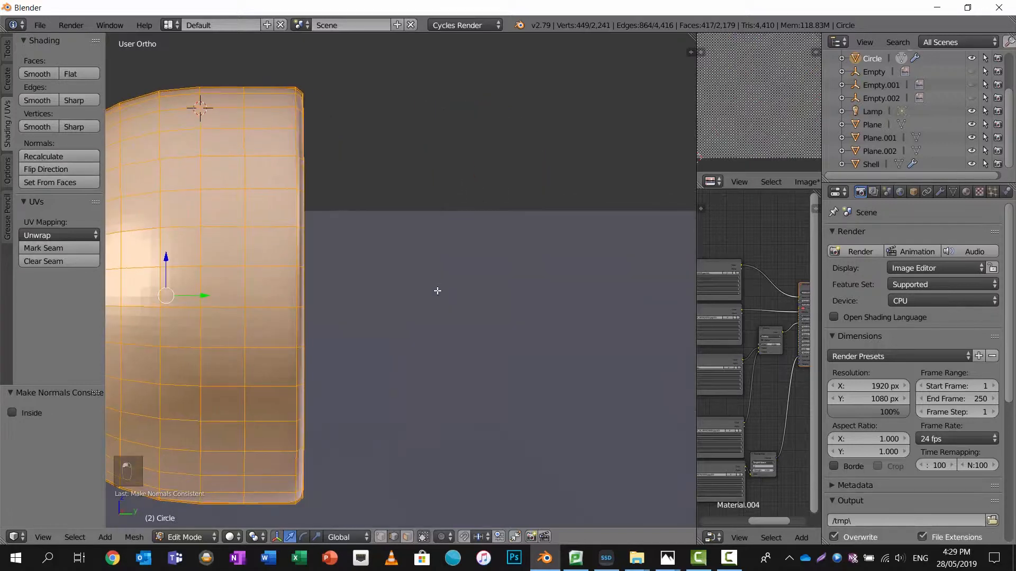
{"action": "scroll", "coordinate": [424, 285], "scroll_direction": "down", "scroll_amount": 5}
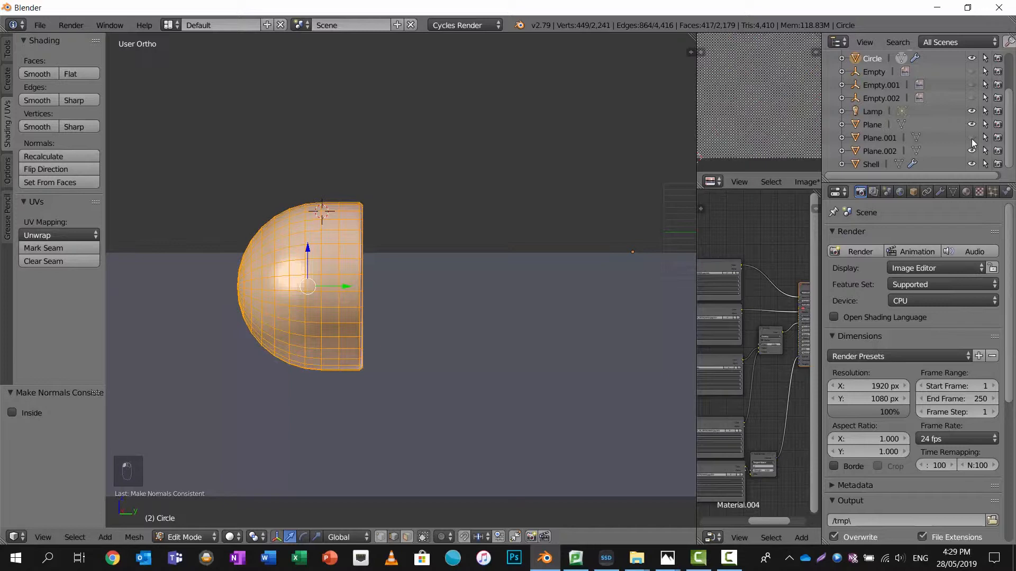
Show the three hidden reference image empties in the viewport: Empty, Empty.001 and Empty.002.
{"action": "scroll", "coordinate": [946, 151], "scroll_direction": "up", "scroll_amount": 3}
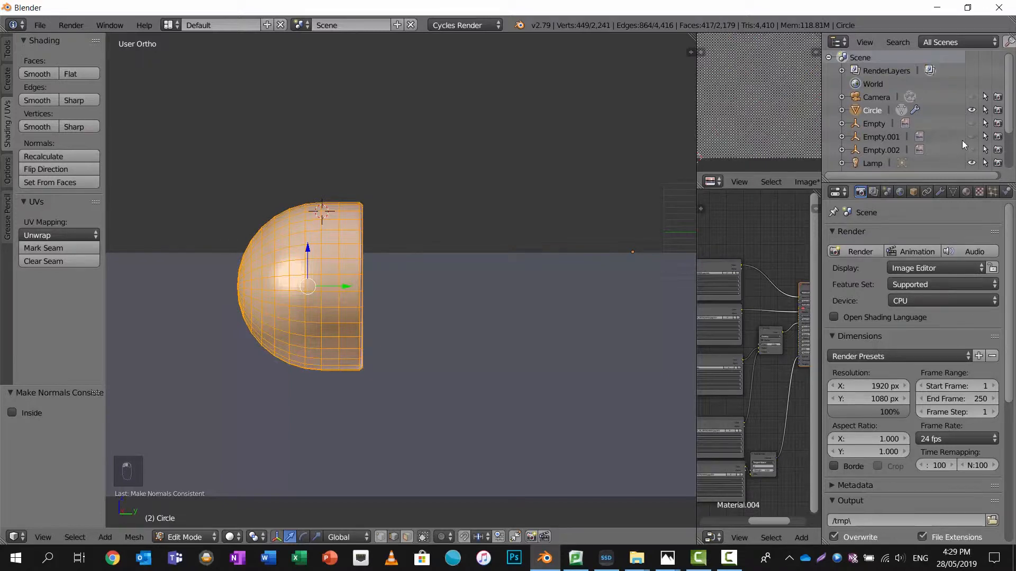
{"action": "left_click", "coordinate": [971, 137]}
{"action": "scroll", "coordinate": [608, 212], "scroll_direction": "down", "scroll_amount": 5}
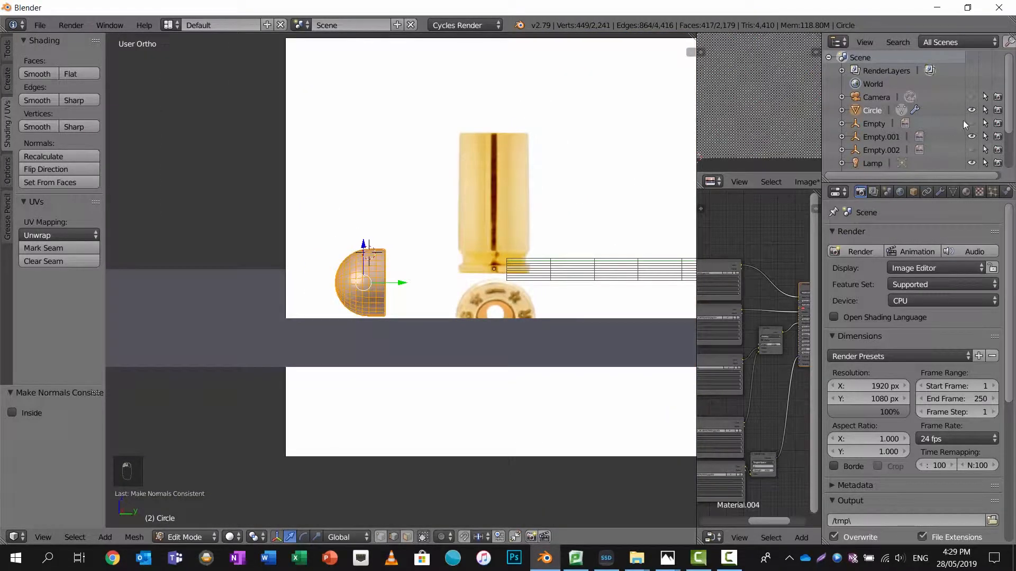
{"action": "left_click", "coordinate": [971, 150]}
{"action": "scroll", "coordinate": [947, 137], "scroll_direction": "down", "scroll_amount": 3}
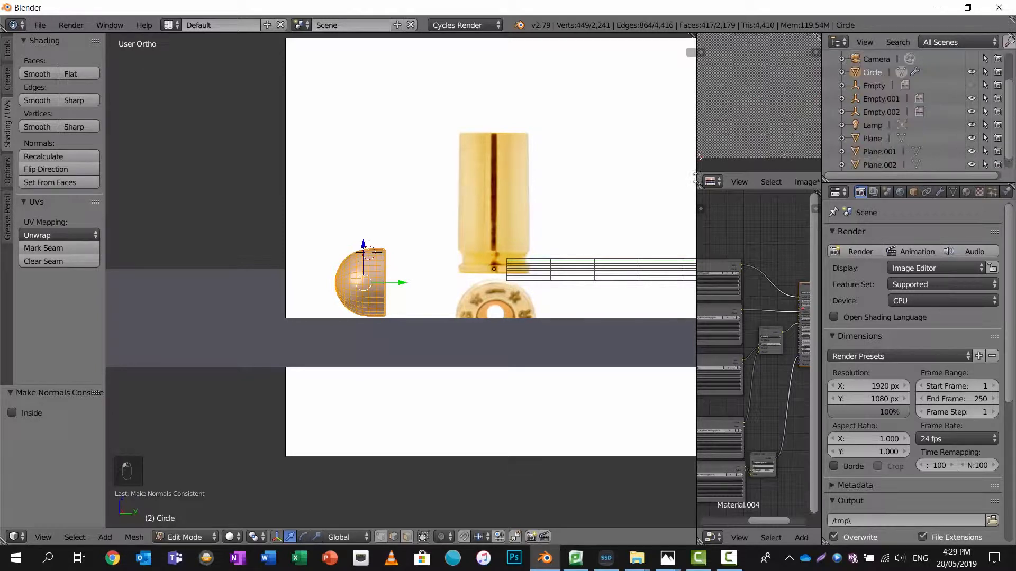
{"action": "scroll", "coordinate": [591, 205], "scroll_direction": "down", "scroll_amount": 6}
{"action": "middle_click_drag", "start_coordinate": [591, 204], "coordinate": [467, 207], "text": "shift"}
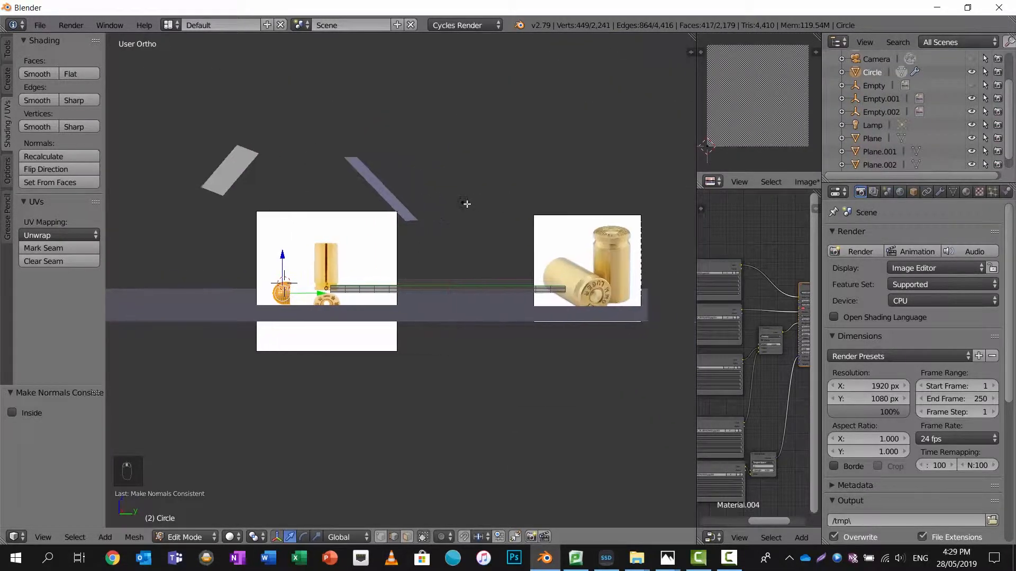
{"action": "left_click", "coordinate": [971, 85]}
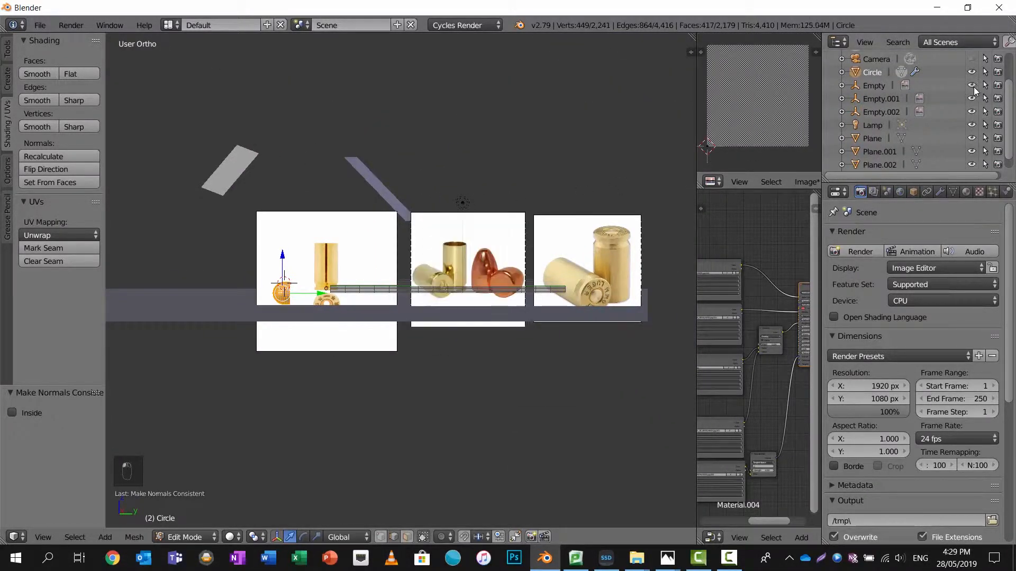
{"action": "scroll", "coordinate": [504, 280], "scroll_direction": "up", "scroll_amount": 3}
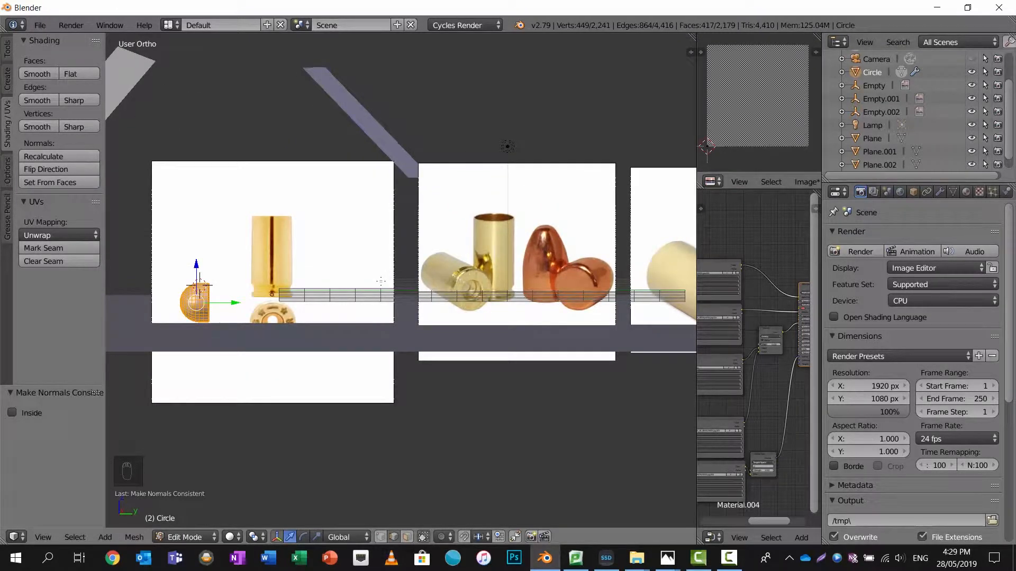
Pull the bullet's tip vertex -0.646 along Y using smooth proportional editing with a size of 1.33.
{"action": "scroll", "coordinate": [398, 281], "scroll_direction": "down", "scroll_amount": 2}
{"action": "middle_click_drag", "start_coordinate": [245, 270], "coordinate": [438, 271], "text": "shift"}
{"action": "scroll", "coordinate": [439, 271], "scroll_direction": "up", "scroll_amount": 6}
{"action": "middle_click_drag", "start_coordinate": [545, 269], "coordinate": [441, 256], "text": "shift"}
{"action": "scroll", "coordinate": [402, 254], "scroll_direction": "down", "scroll_amount": 1}
{"action": "scroll", "coordinate": [401, 255], "scroll_direction": "up", "scroll_amount": 4}
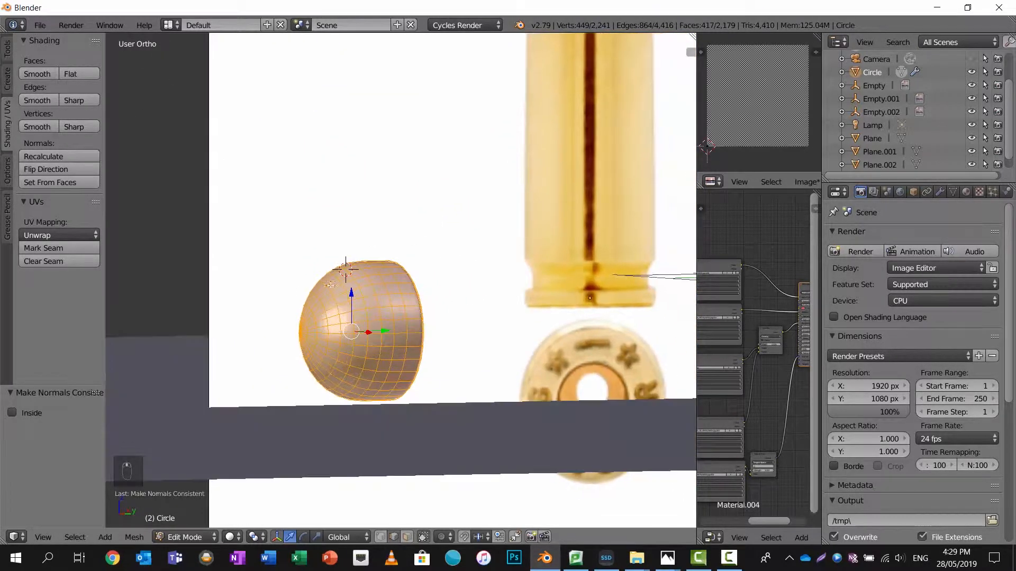
{"action": "scroll", "coordinate": [261, 308], "scroll_direction": "up", "scroll_amount": 5}
{"action": "middle_click_drag", "start_coordinate": [250, 316], "coordinate": [235, 364], "text": "shift"}
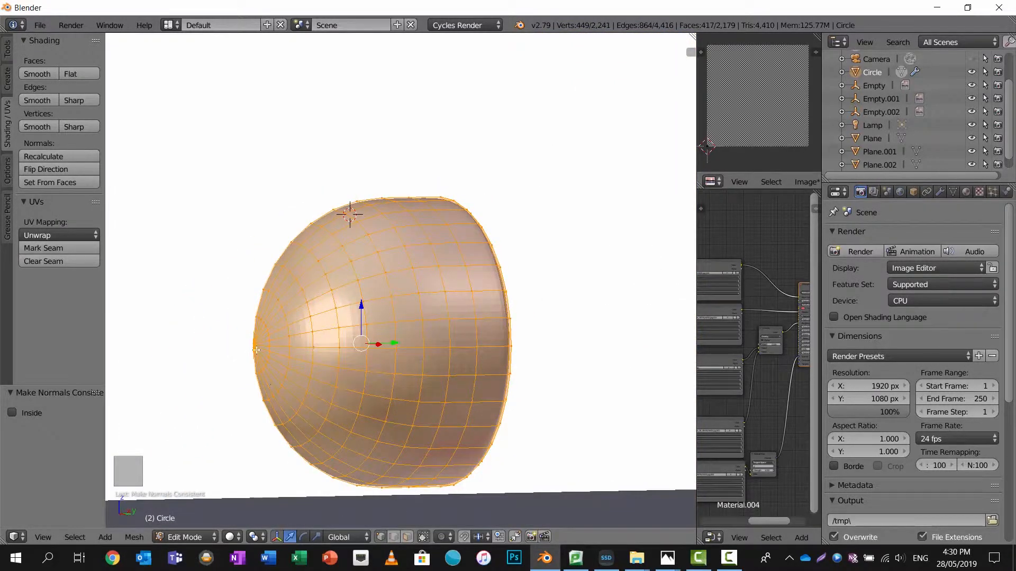
{"action": "key", "text": "a"}
{"action": "right_click", "coordinate": [256, 347]}
{"action": "scroll", "coordinate": [286, 331], "scroll_direction": "down", "scroll_amount": 6}
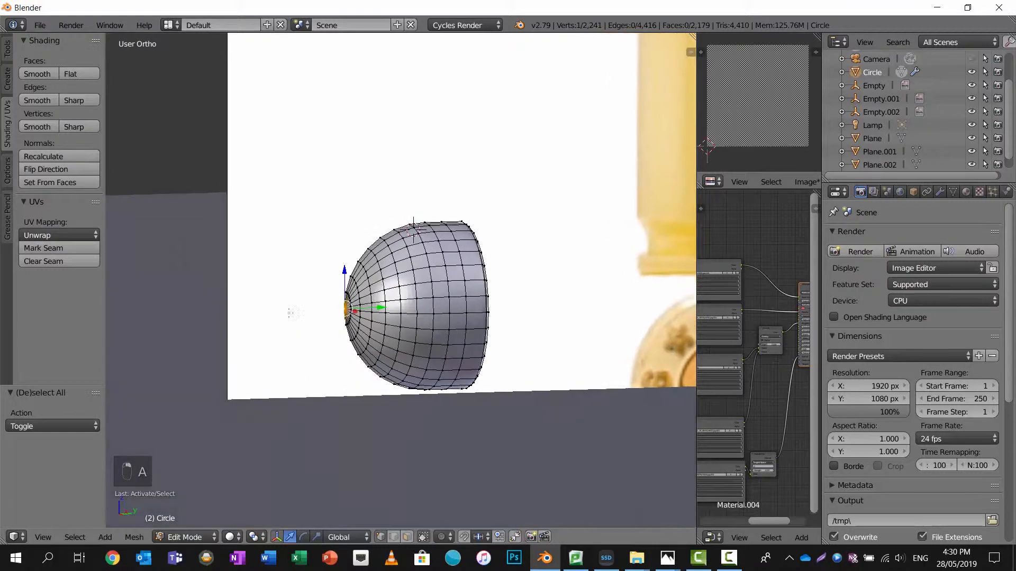
{"action": "key", "text": "o"}
{"action": "middle_click_drag", "start_coordinate": [300, 309], "coordinate": [292, 305]}
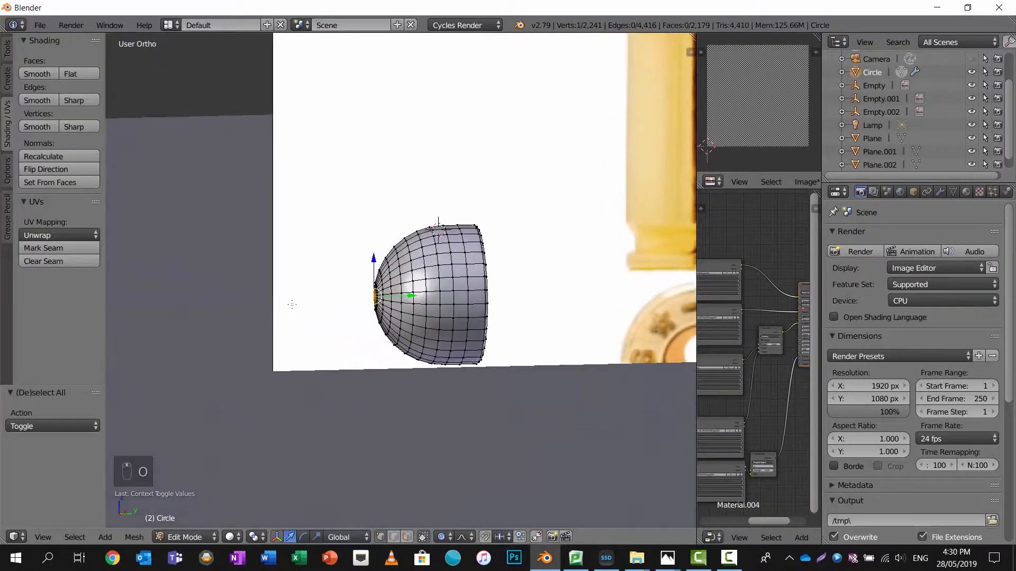
{"action": "scroll", "coordinate": [354, 293], "scroll_direction": "up", "scroll_amount": 3}
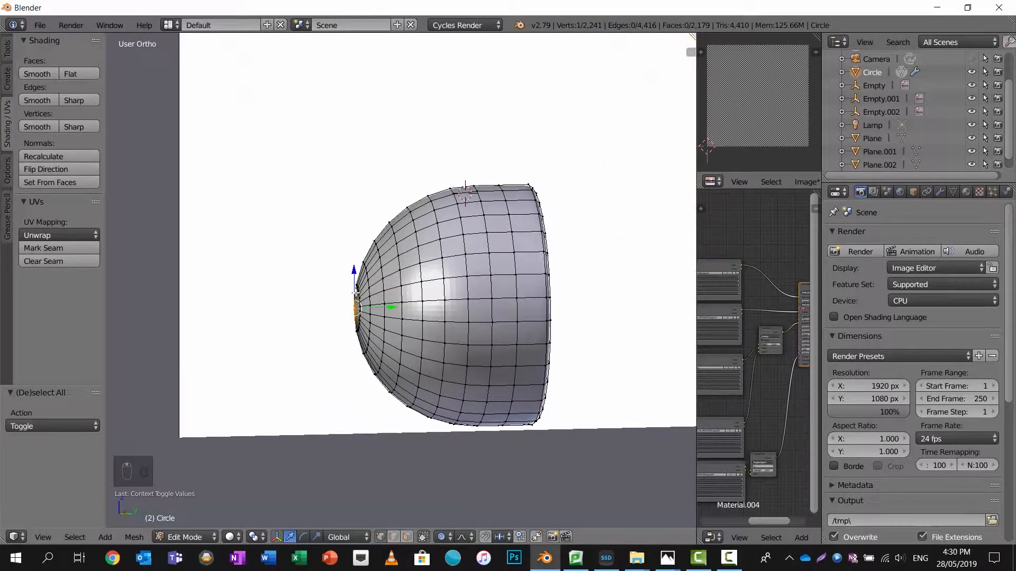
{"action": "key", "text": "g"}
{"action": "key", "text": "y"}
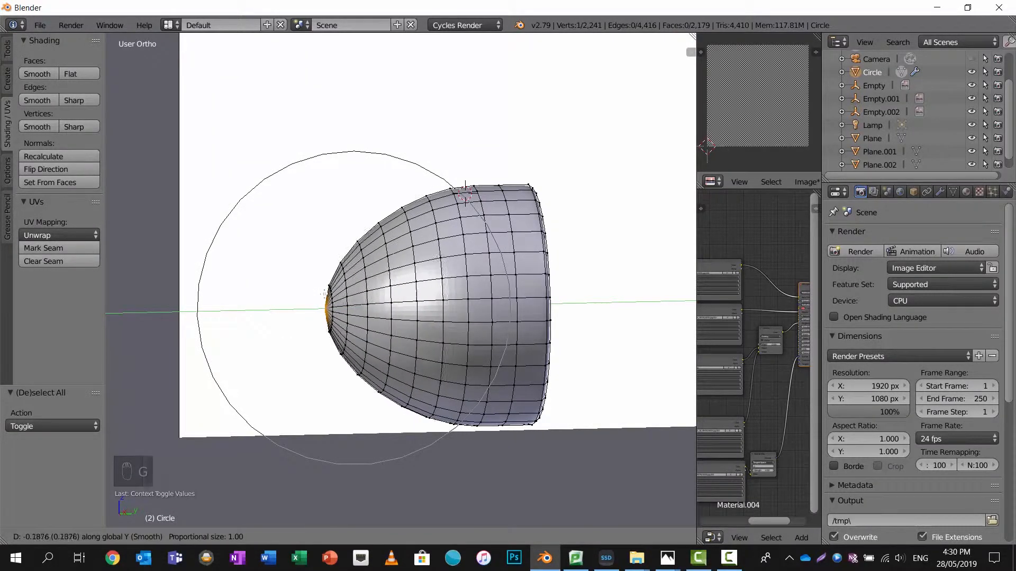
{"action": "scroll", "coordinate": [295, 299], "scroll_direction": "down", "scroll_amount": 1}
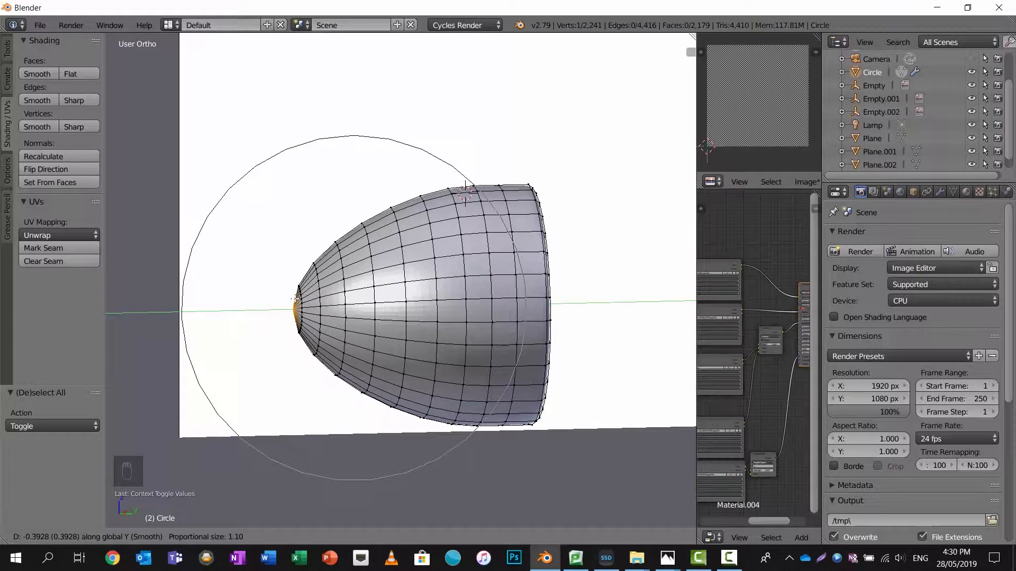
{"action": "scroll", "coordinate": [281, 302], "scroll_direction": "down", "scroll_amount": 1}
{"action": "scroll", "coordinate": [263, 306], "scroll_direction": "down", "scroll_amount": 1}
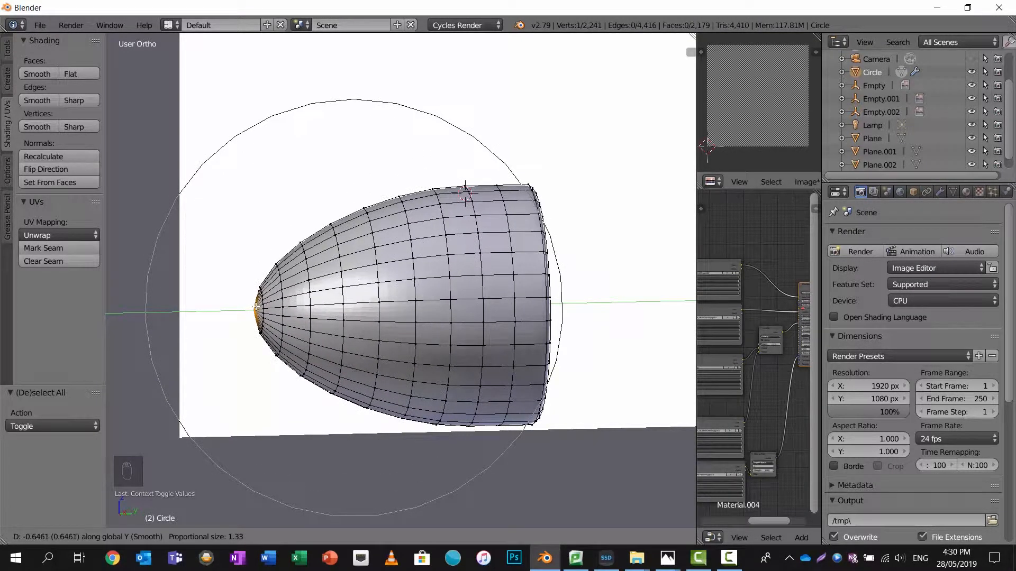
{"action": "left_click", "coordinate": [256, 306]}
Reveal the hidden casing geometry around the bullet and clear the selection.
{"action": "scroll", "coordinate": [256, 307], "scroll_direction": "up", "scroll_amount": 3}
{"action": "scroll", "coordinate": [384, 294], "scroll_direction": "down", "scroll_amount": 5}
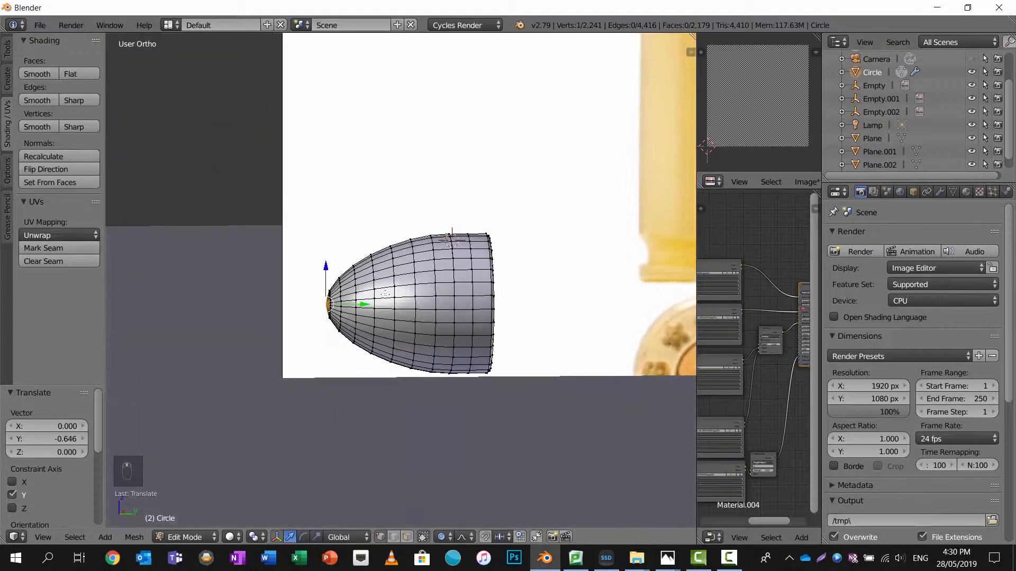
{"action": "scroll", "coordinate": [384, 293], "scroll_direction": "down", "scroll_amount": 4}
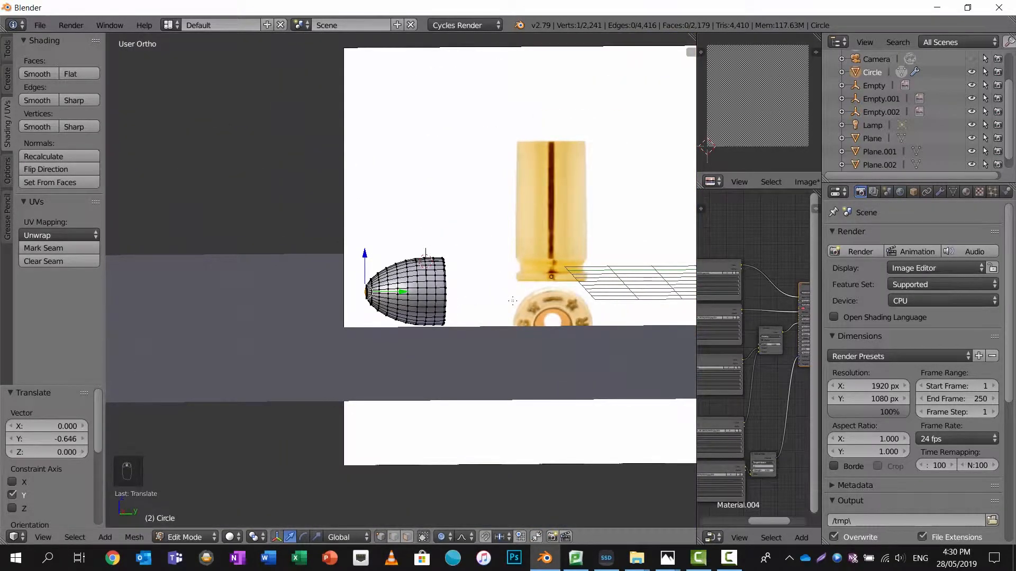
{"action": "key", "text": "alt+h"}
{"action": "scroll", "coordinate": [440, 298], "scroll_direction": "up", "scroll_amount": 3}
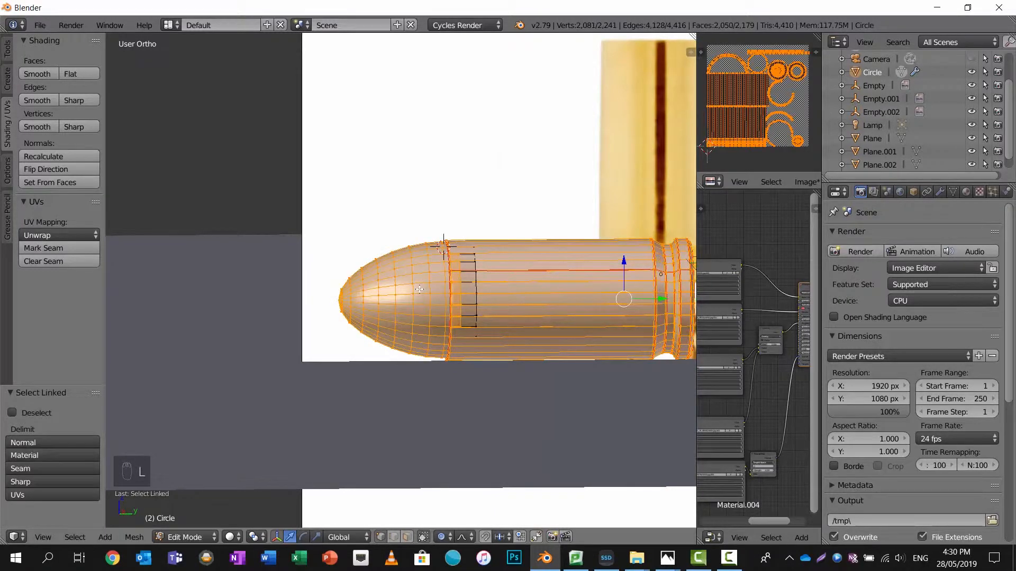
{"action": "key", "text": "a"}
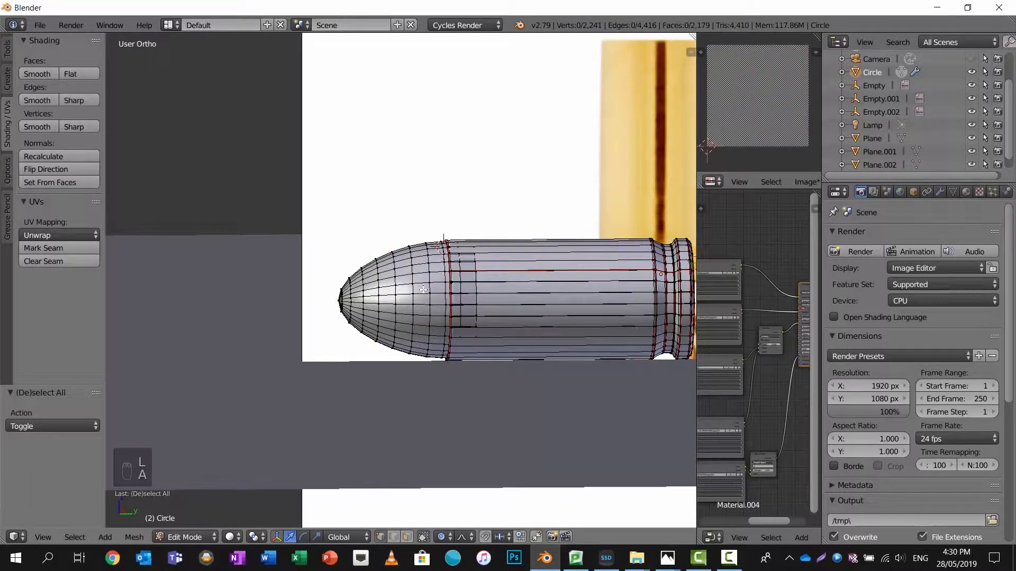
{"action": "key", "text": "l"}
{"action": "left_click_drag", "start_coordinate": [431, 302], "coordinate": [373, 301]}
{"action": "key", "text": "Escape"}
{"action": "key", "text": "ctrl+z"}
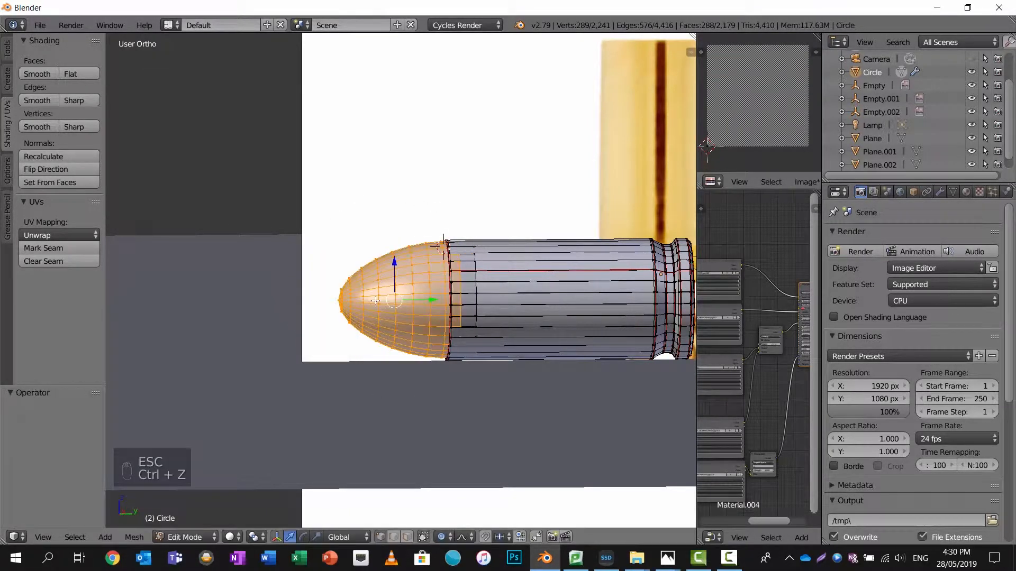
{"action": "key", "text": "ctrl+z"}
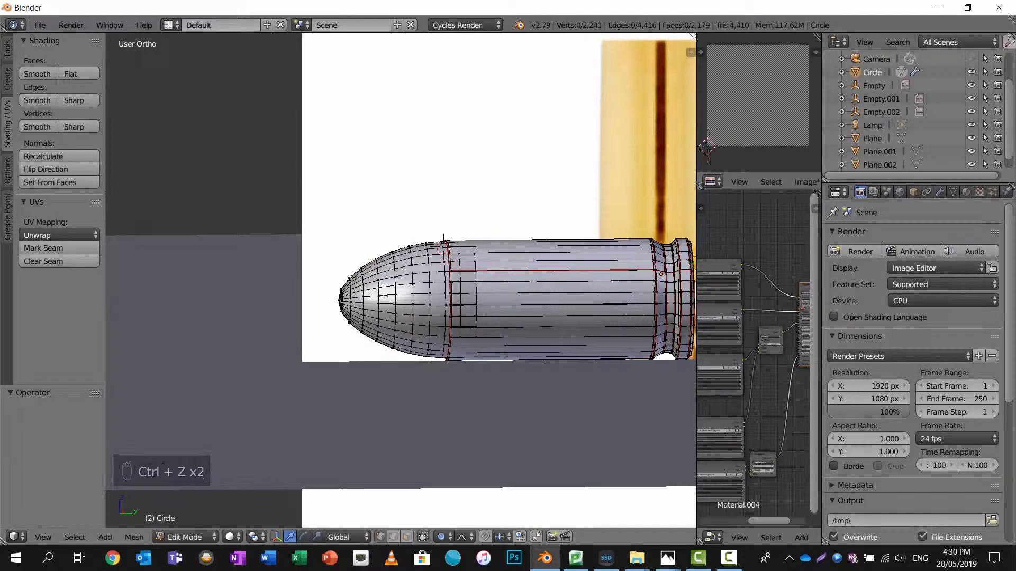
Select the whole linked bullet head, turn off proportional editing, and move it -0.147 along Y out of the casing.
{"action": "key", "text": "l"}
{"action": "key", "text": "o"}
{"action": "key", "text": "g"}
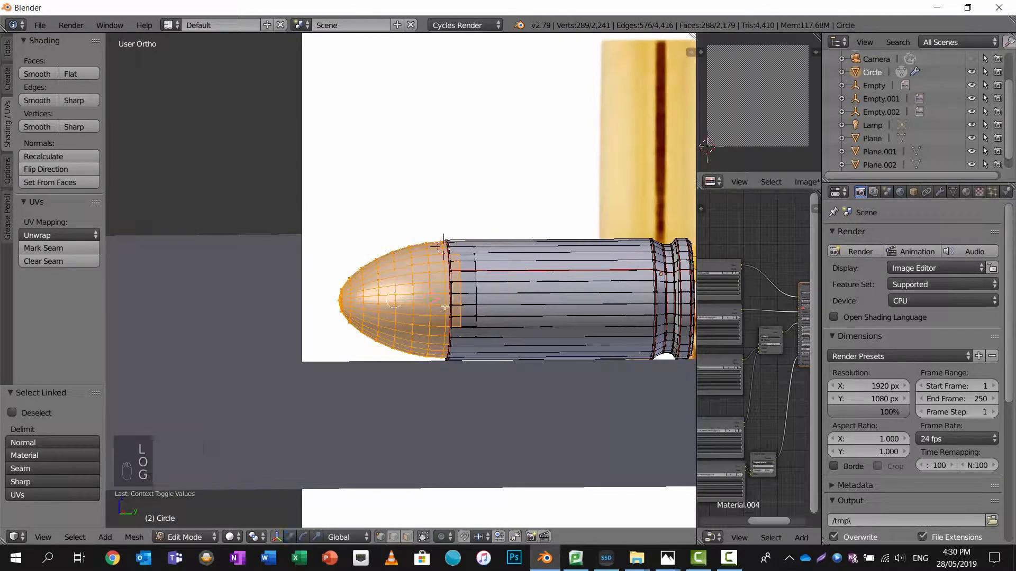
{"action": "key", "text": "y"}
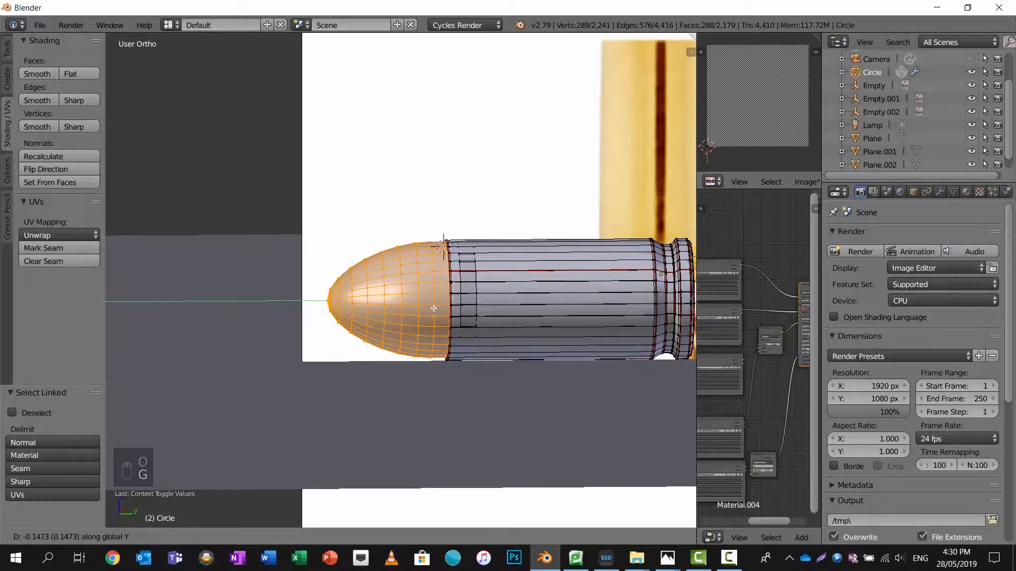
{"action": "left_click", "coordinate": [439, 308]}
Add one centred loop cut around the bullet just in front of the casing mouth.
{"action": "scroll", "coordinate": [527, 311], "scroll_direction": "up", "scroll_amount": 5}
{"action": "scroll", "coordinate": [527, 311], "scroll_direction": "down", "scroll_amount": 1}
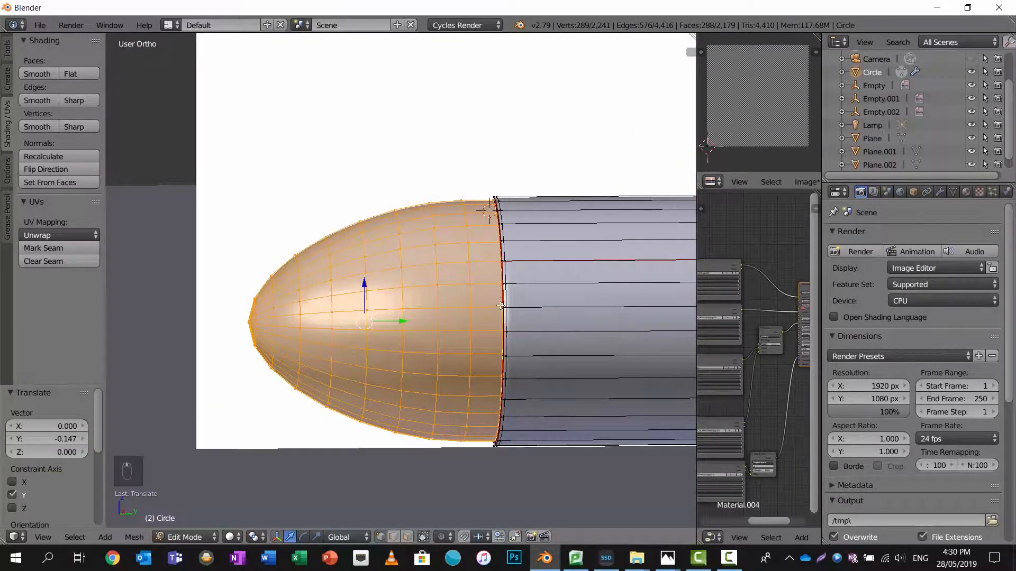
{"action": "key", "text": "ctrl+r"}
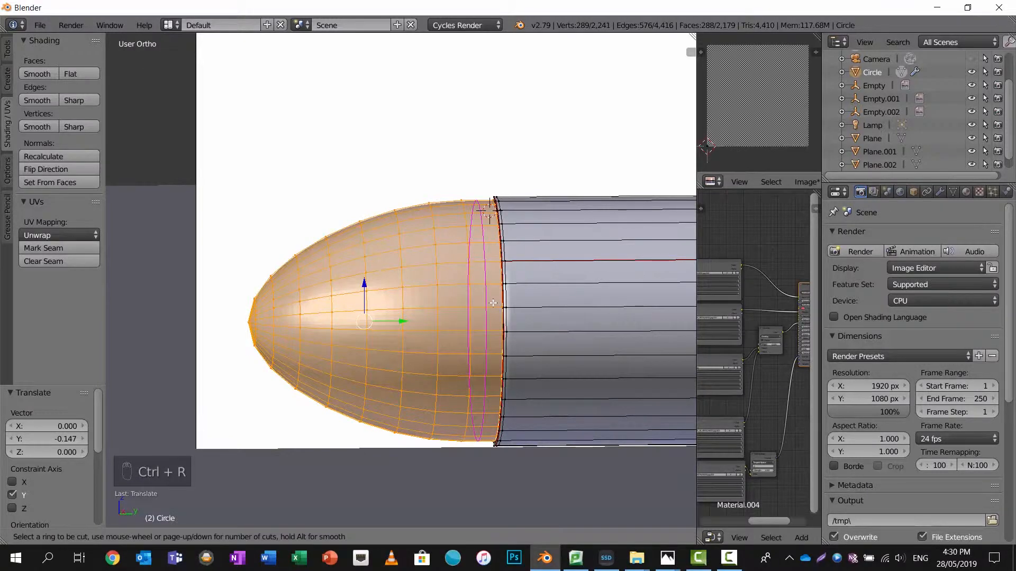
{"action": "left_click", "coordinate": [493, 303]}
{"action": "right_click", "coordinate": [492, 304]}
Switch to wireframe shading and turn off the Subdivision Surface modifier's viewport display.
{"action": "key", "text": "z"}
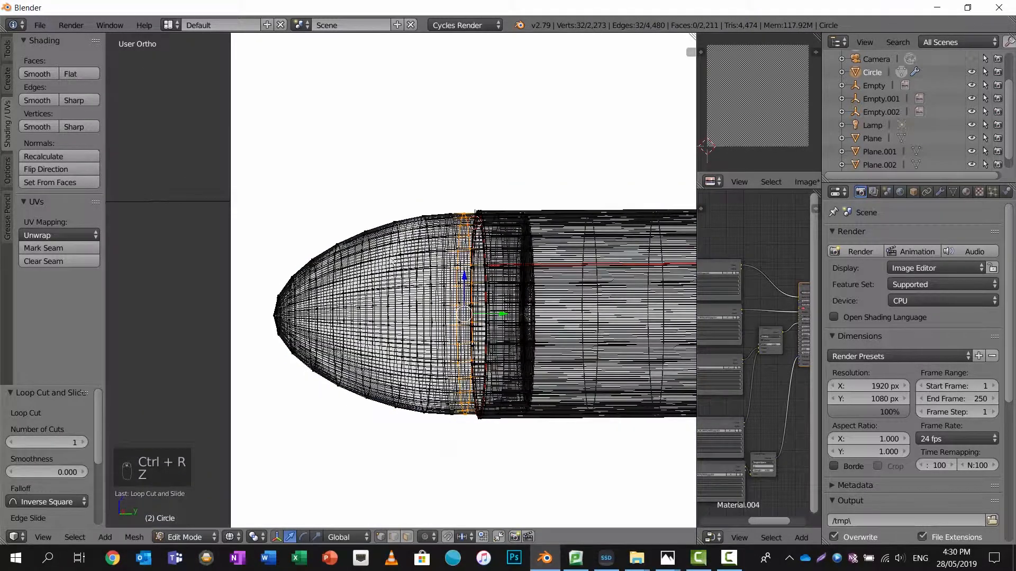
{"action": "left_click", "coordinate": [942, 191]}
{"action": "left_click", "coordinate": [915, 257]}
{"action": "middle_click_drag", "start_coordinate": [399, 234], "coordinate": [374, 213]}
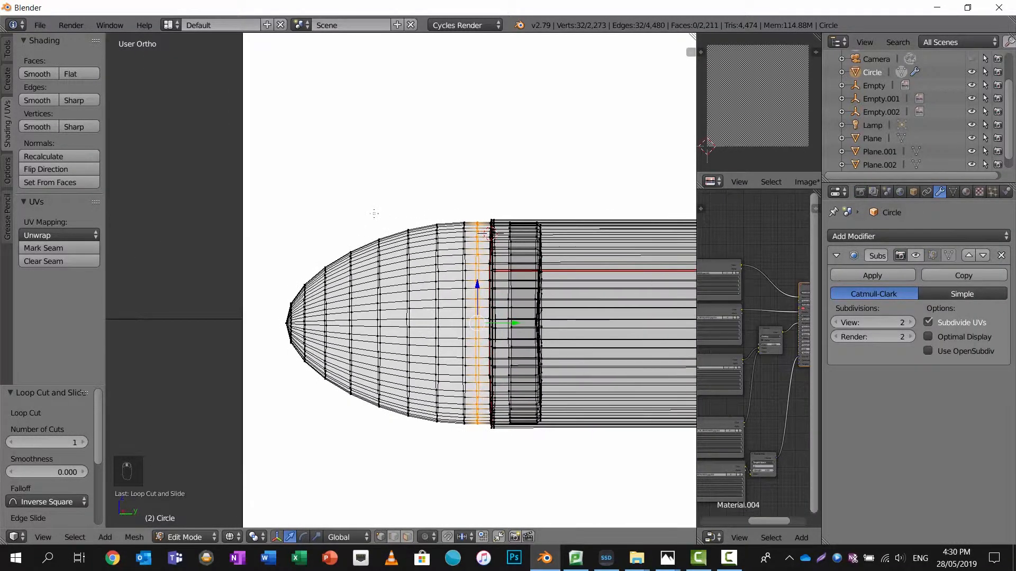
Box-select the bullet's domed front section ahead of the new loop and move it -0.441 along Y.
{"action": "key", "text": "a"}
{"action": "key", "text": "b"}
{"action": "left_click_drag", "start_coordinate": [273, 169], "coordinate": [475, 518]}
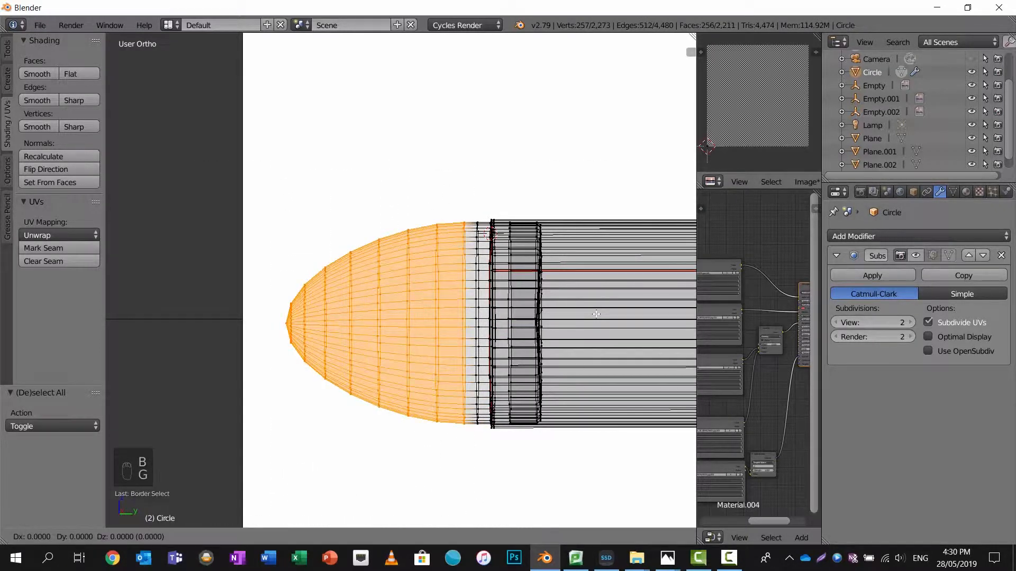
{"action": "key", "text": "y"}
{"action": "left_click", "coordinate": [537, 317]}
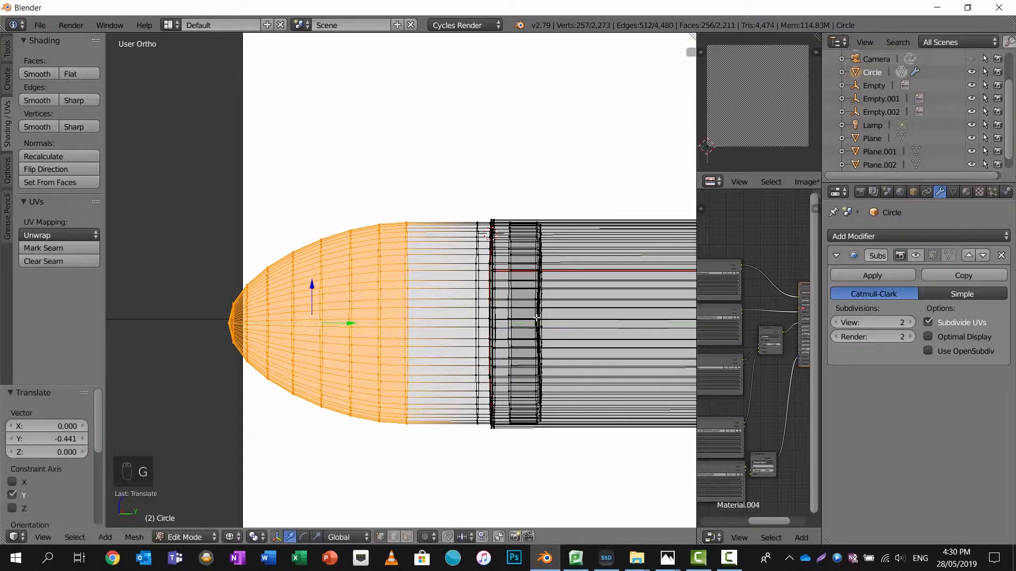
Edge-slide the bullet's new loop toward the middle of the lengthened section, clear the selection, and return to solid shading.
{"action": "left_click", "coordinate": [479, 286], "text": "alt"}
{"action": "key", "text": "g"}
{"action": "key", "text": "g"}
{"action": "left_click", "coordinate": [483, 284]}
{"action": "key", "text": "a"}
{"action": "key", "text": "a"}
{"action": "key", "text": "a"}
{"action": "scroll", "coordinate": [460, 284], "scroll_direction": "up", "scroll_amount": 1}
{"action": "scroll", "coordinate": [459, 284], "scroll_direction": "down", "scroll_amount": 4}
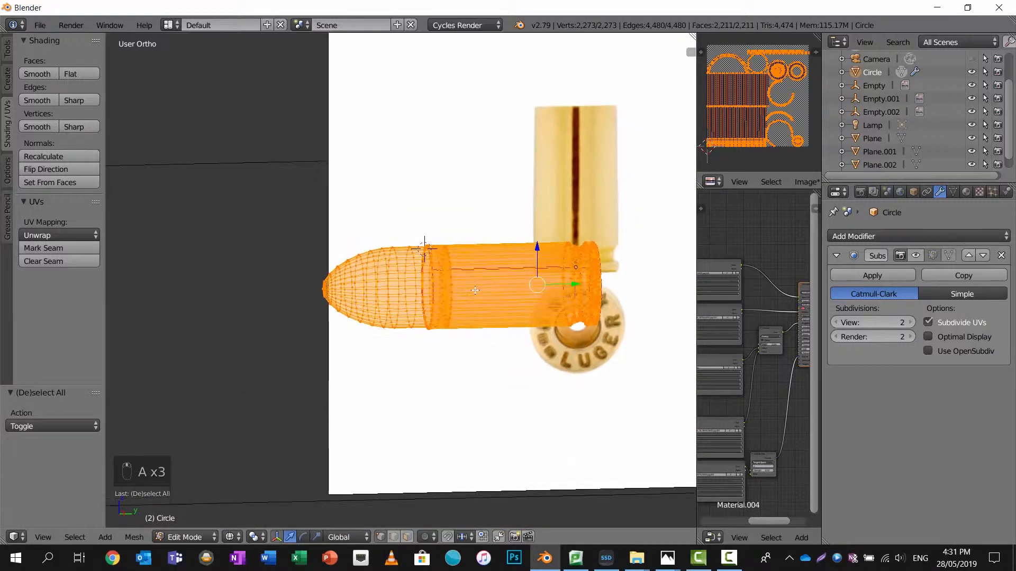
{"action": "key", "text": "a"}
{"action": "key", "text": "z"}
Select the whole linked bullet head, project its UVs from the front view, and widen the UV editor area.
{"action": "scroll", "coordinate": [397, 283], "scroll_direction": "up", "scroll_amount": 4}
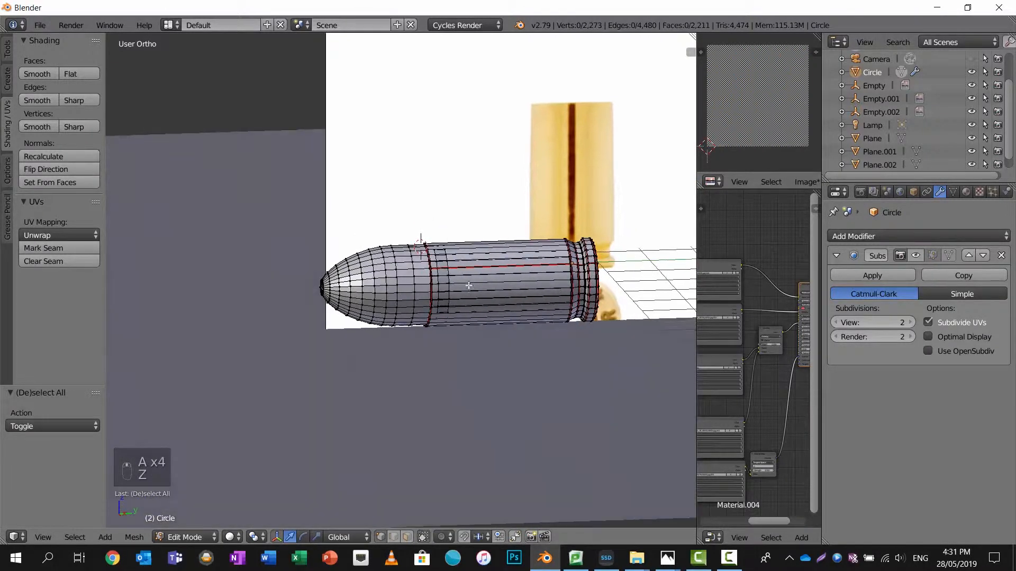
{"action": "right_click", "coordinate": [396, 275]}
{"action": "key", "text": "l"}
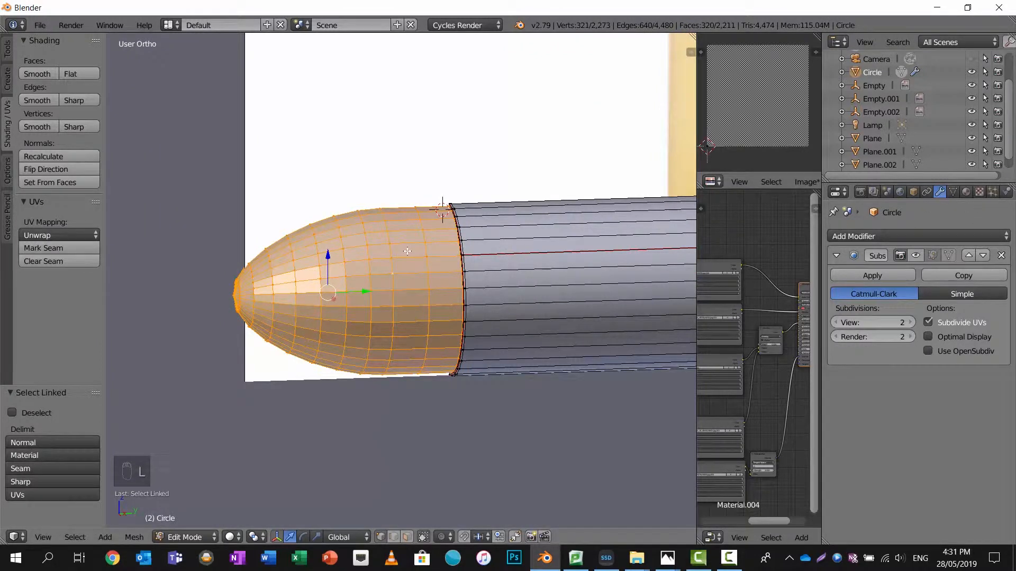
{"action": "key", "text": "KP_1"}
{"action": "middle_click_drag", "start_coordinate": [291, 296], "coordinate": [336, 292], "text": "shift"}
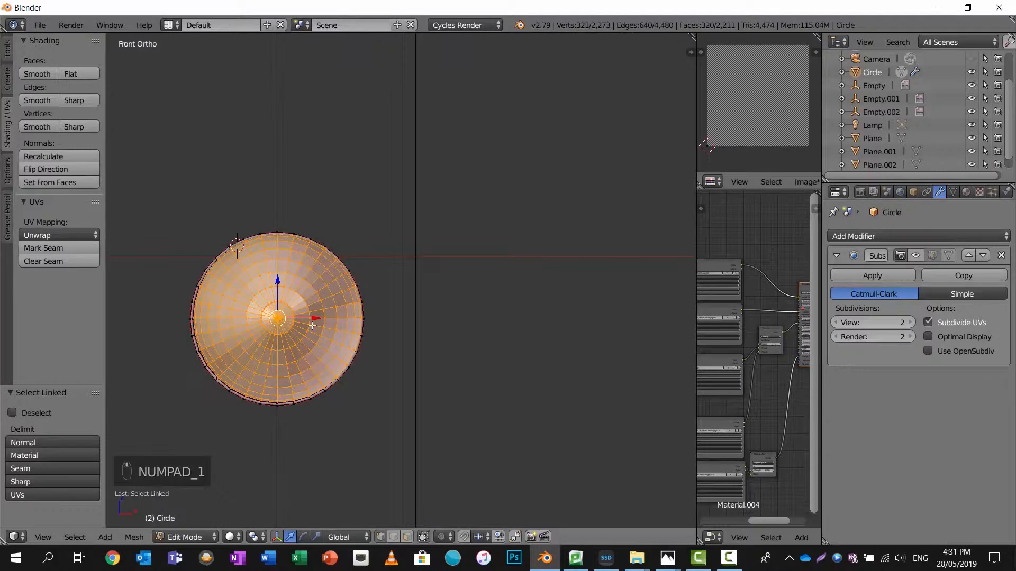
{"action": "key", "text": "u"}
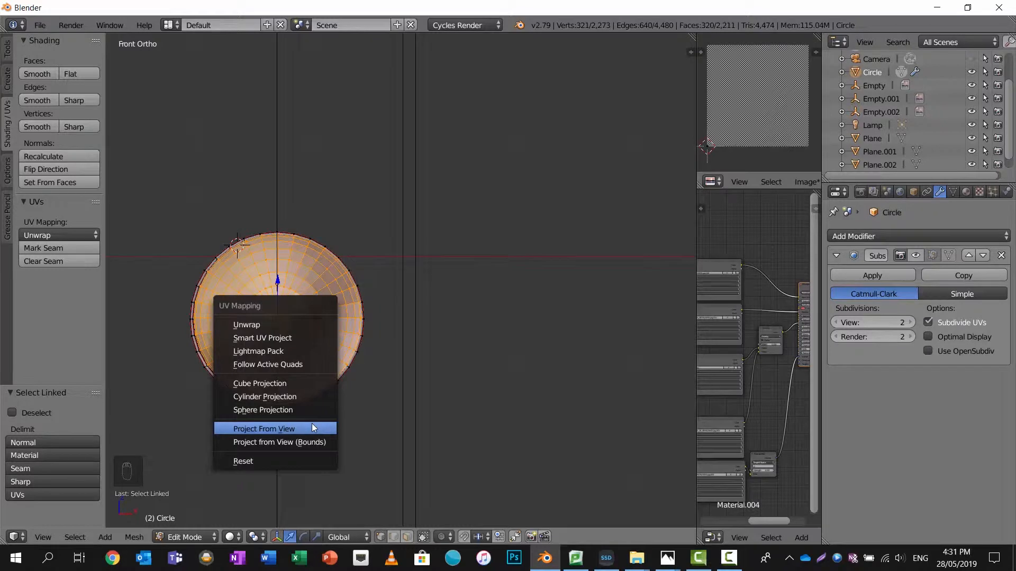
{"action": "left_click", "coordinate": [312, 429]}
{"action": "scroll", "coordinate": [749, 111], "scroll_direction": "up", "scroll_amount": 4}
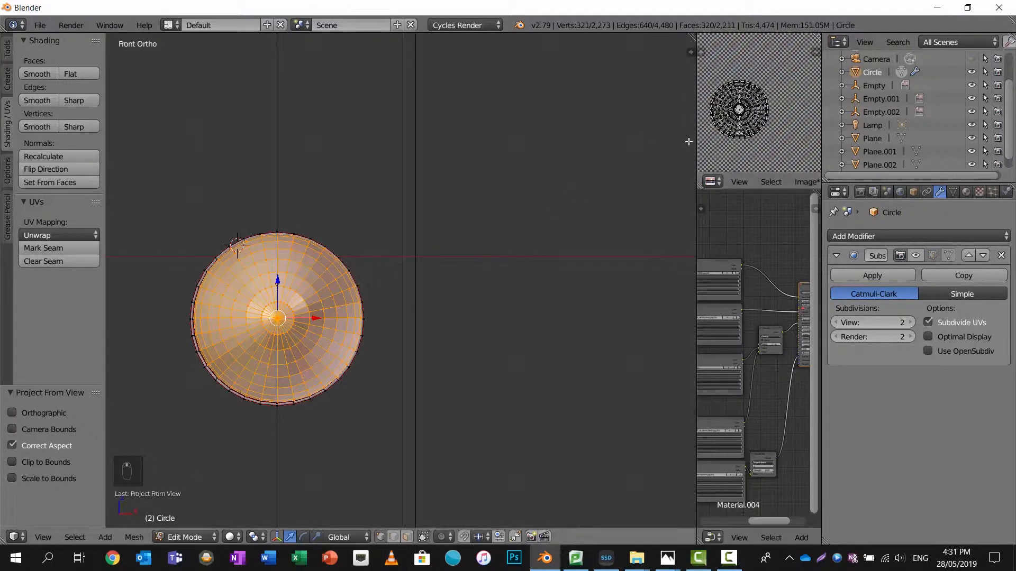
{"action": "left_click_drag", "start_coordinate": [696, 135], "coordinate": [501, 122]}
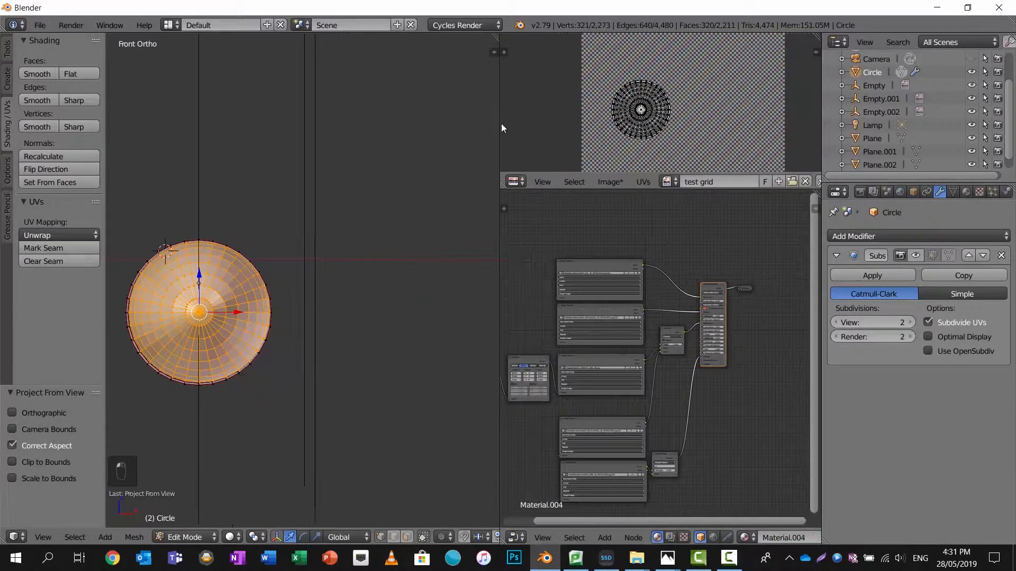
Add a second material slot to the bullet object and assign the existing Material.004 to it.
{"action": "left_click", "coordinate": [967, 192]}
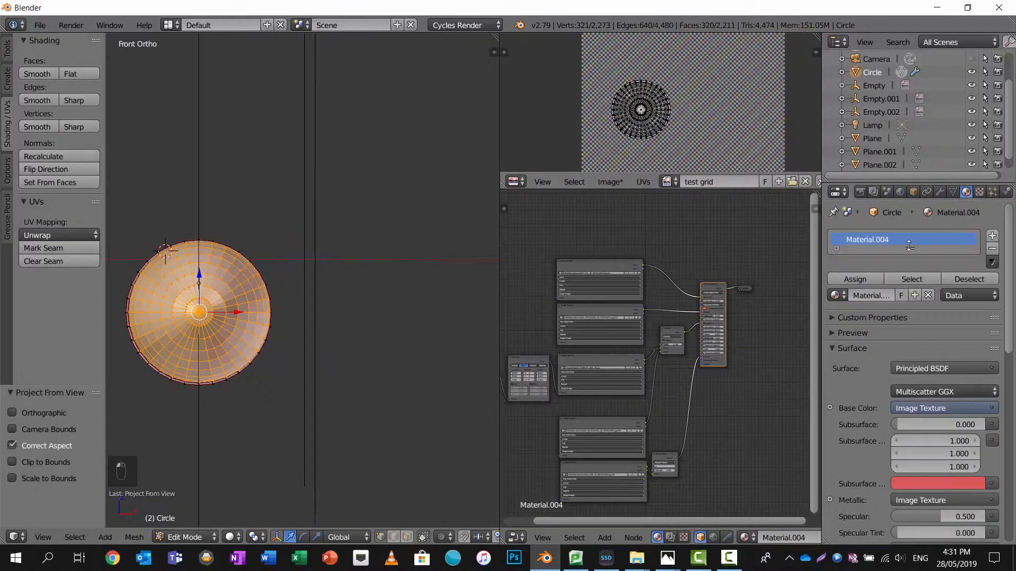
{"action": "left_click", "coordinate": [990, 238]}
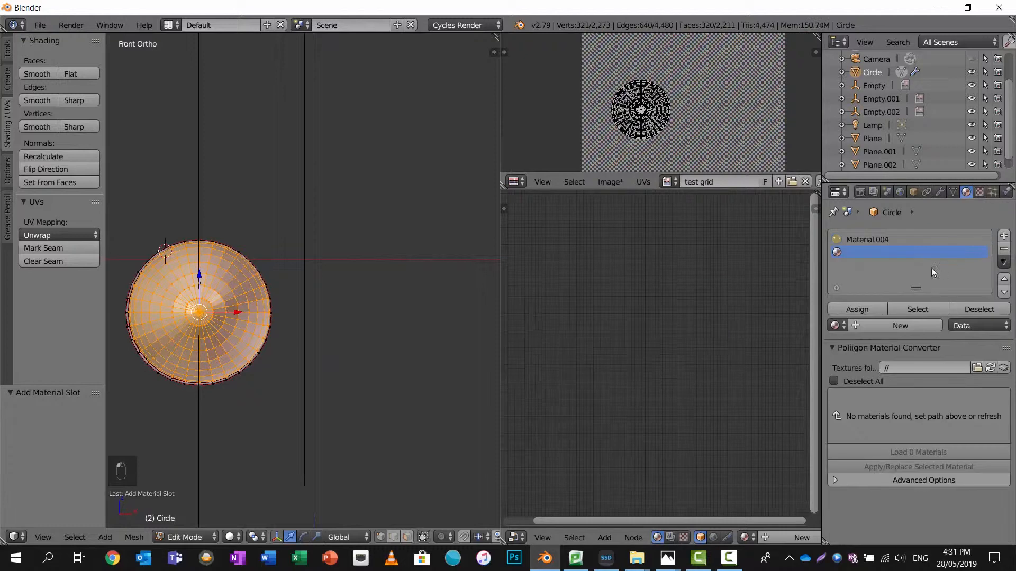
{"action": "left_click", "coordinate": [836, 324]}
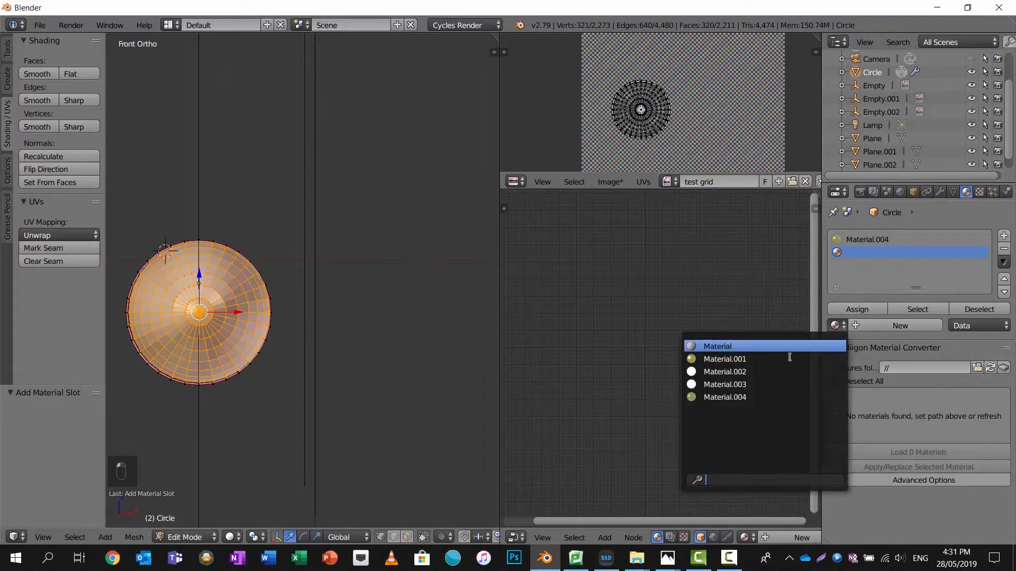
{"action": "left_click", "coordinate": [780, 397]}
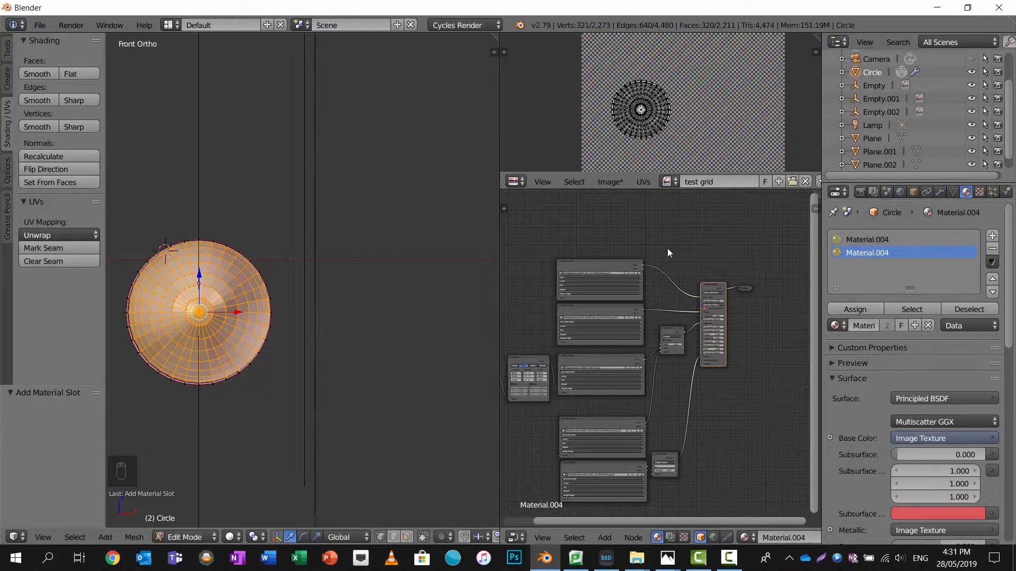
Leave Edit Mode, make the second slot's material a single-user copy, and rename it "Bullet tip".
{"action": "key", "text": "Tab"}
{"action": "left_click", "coordinate": [889, 308]}
{"action": "double_click", "coordinate": [886, 252]}
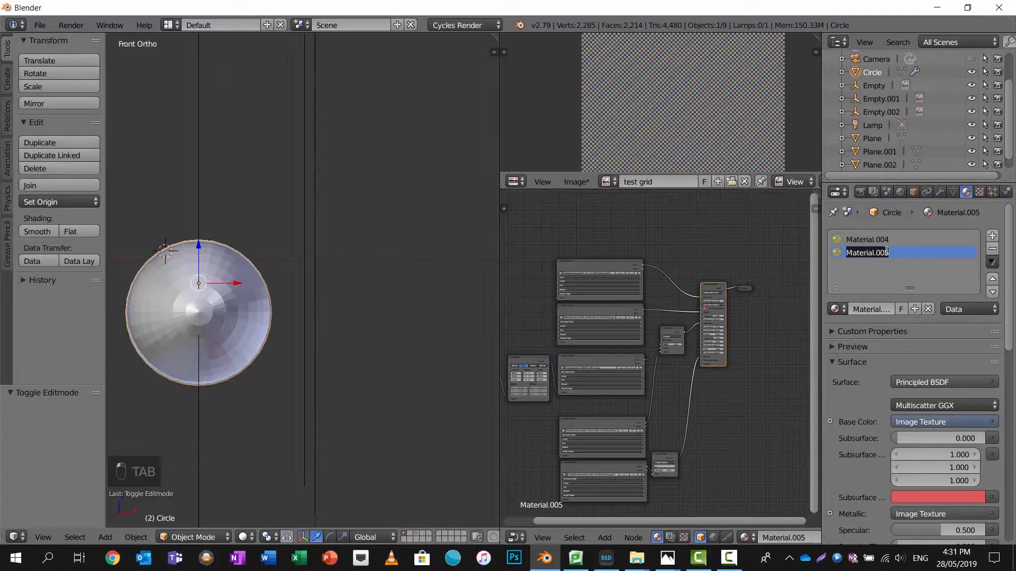
{"action": "type", "text": "Bullet tip"}
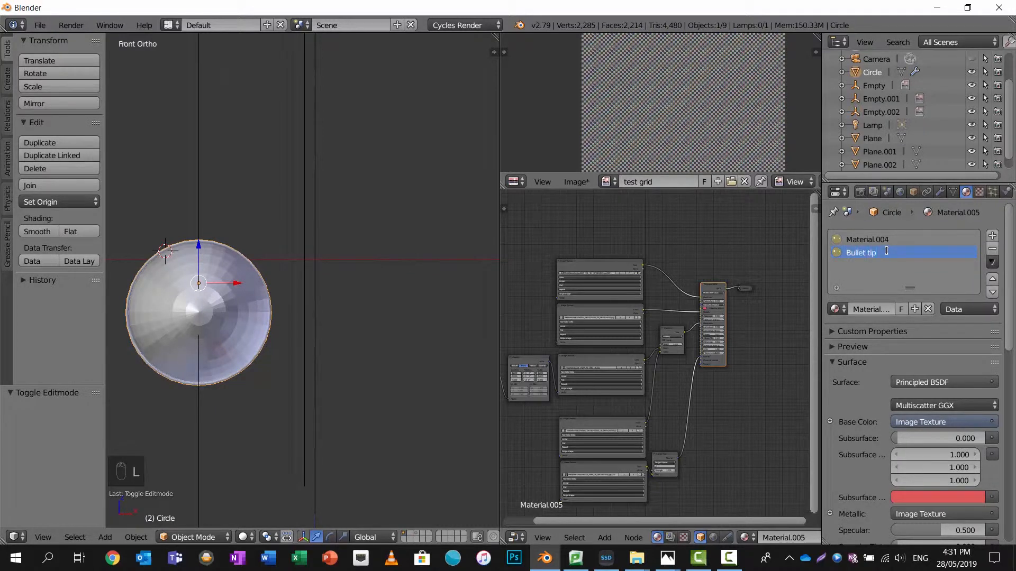
{"action": "key", "text": "Return"}
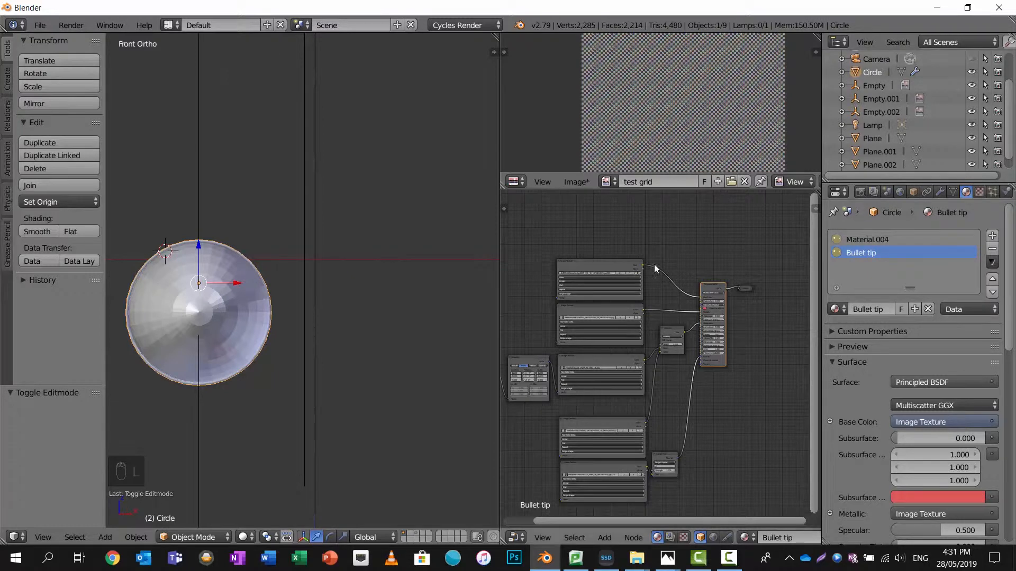
Add a MixRGB node on the link between the brass colour texture and the Principled BSDF's Base Color.
{"action": "scroll", "coordinate": [650, 267], "scroll_direction": "up", "scroll_amount": 6}
{"action": "scroll", "coordinate": [649, 265], "scroll_direction": "up", "scroll_amount": 4}
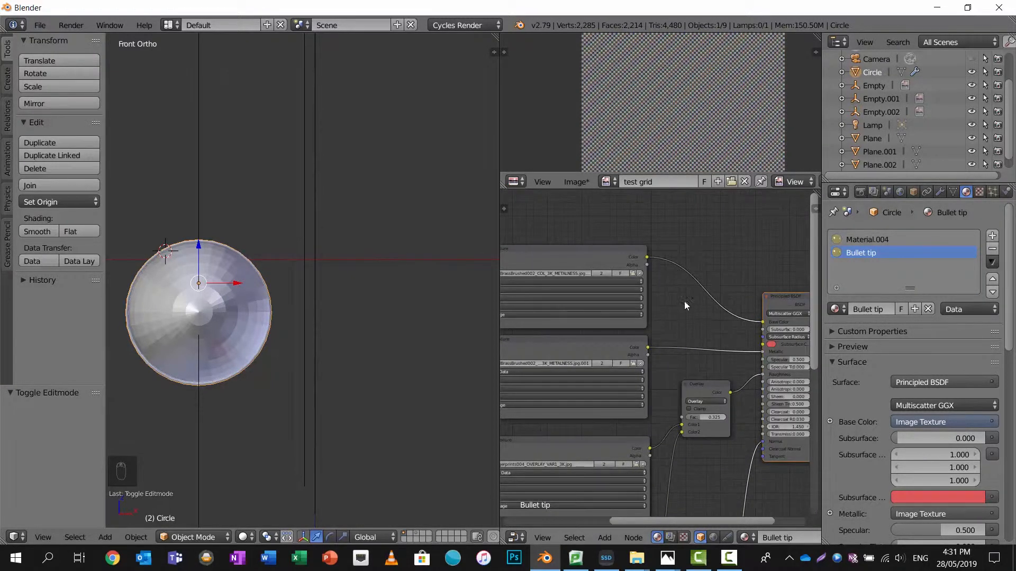
{"action": "key", "text": "shift+a"}
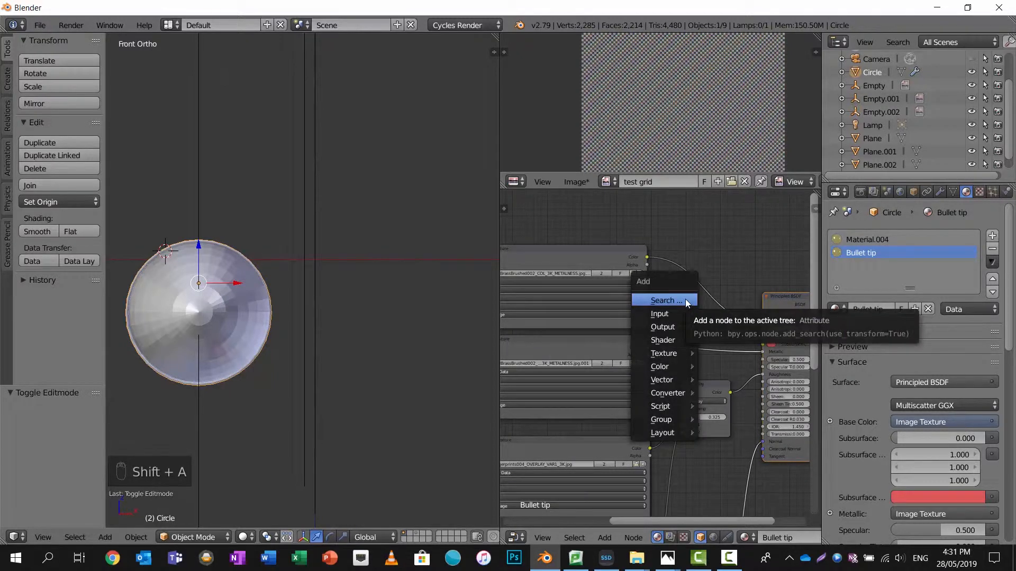
{"action": "key", "text": "r"}
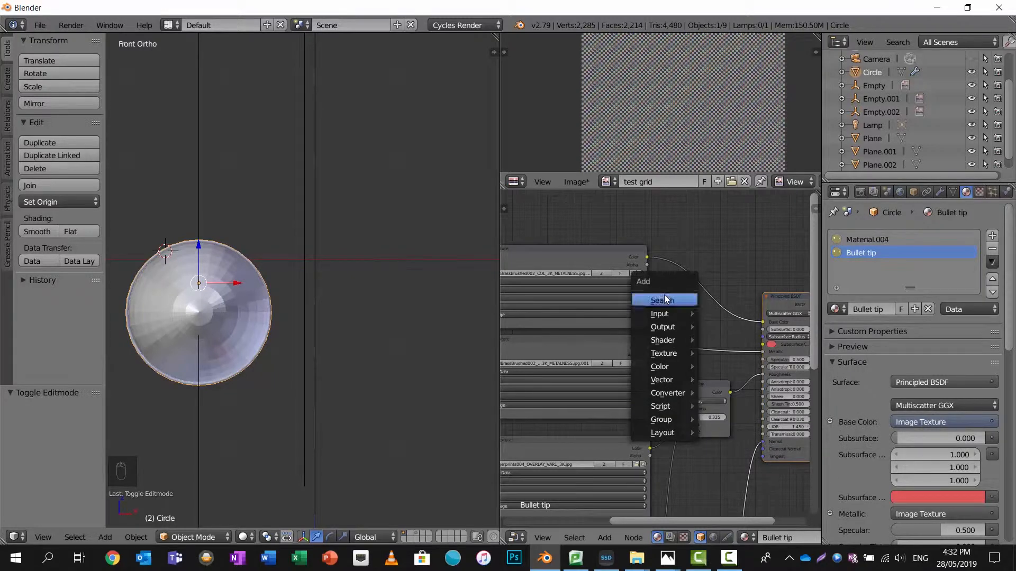
{"action": "left_click", "coordinate": [665, 298]}
{"action": "type", "text": "rgb"}
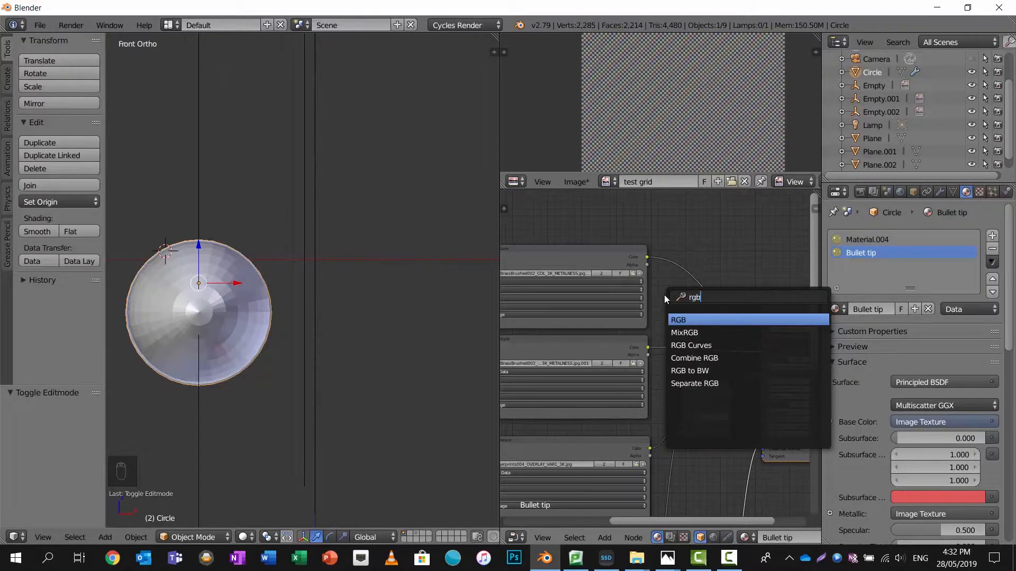
{"action": "left_click", "coordinate": [684, 332]}
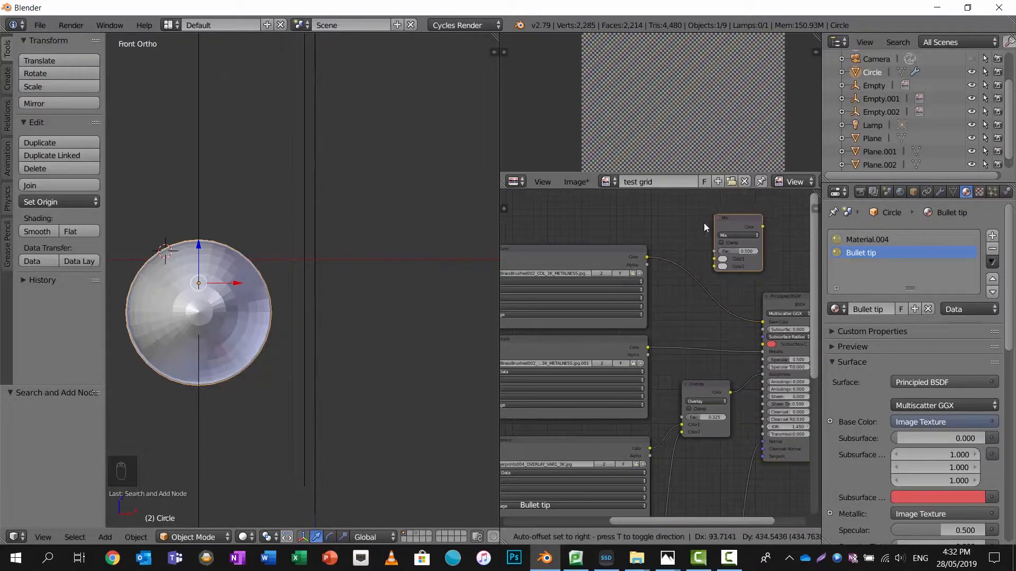
{"action": "left_click", "coordinate": [671, 255]}
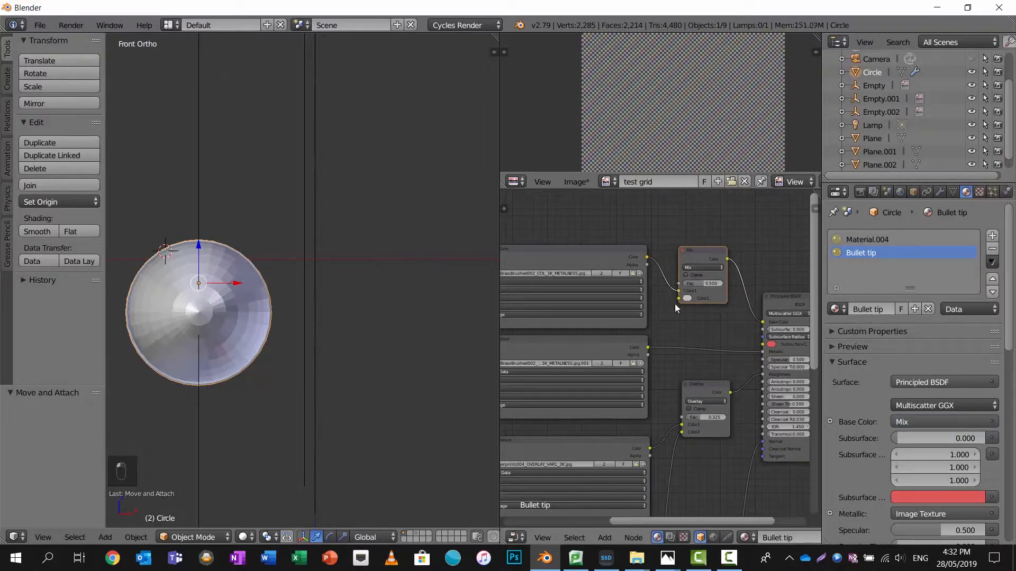
Add an RGB colour node and place it above the brass colour texture node.
{"action": "key", "text": "shift+a"}
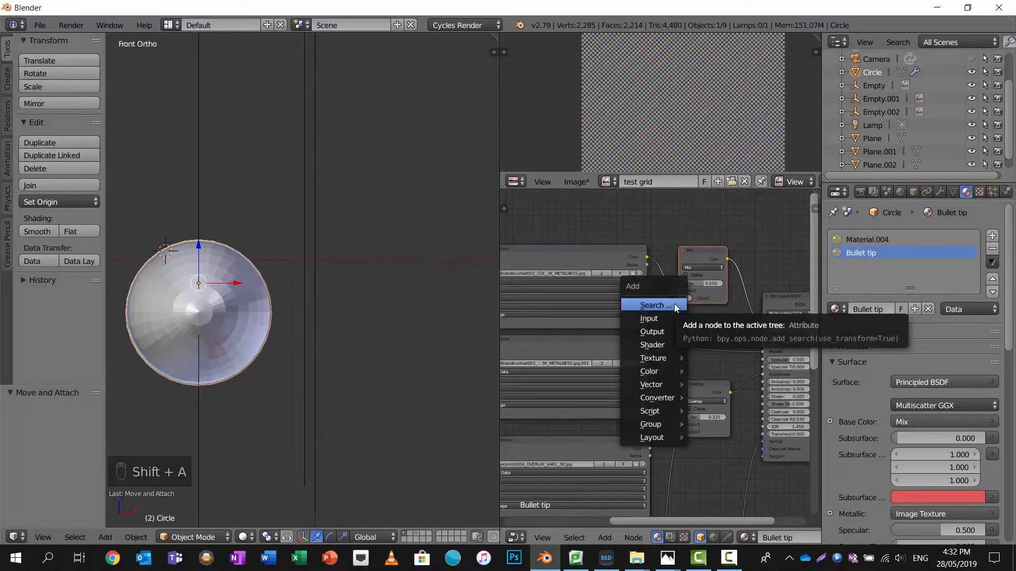
{"action": "left_click", "coordinate": [674, 304]}
{"action": "type", "text": "rgb"}
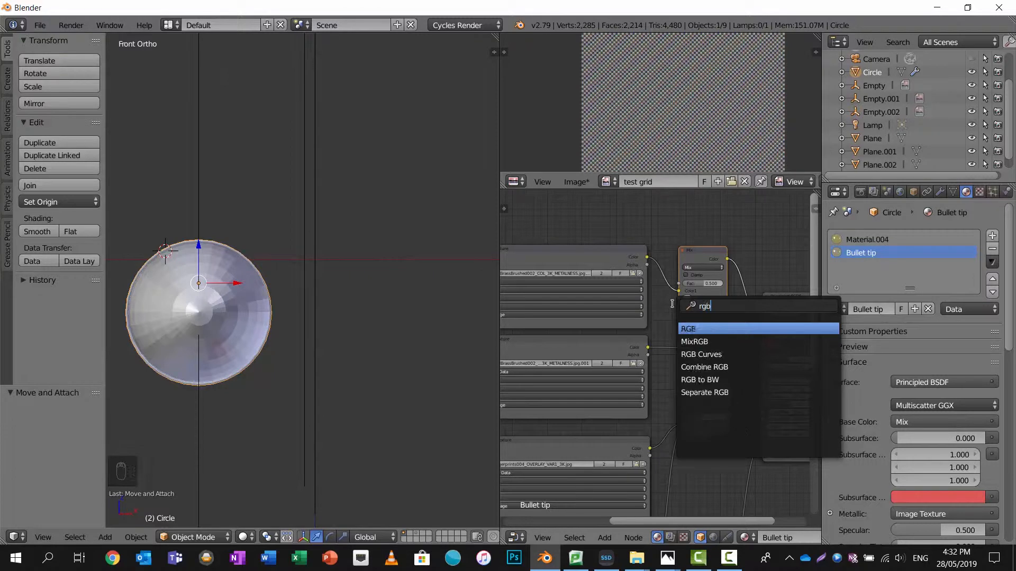
{"action": "key", "text": "Return"}
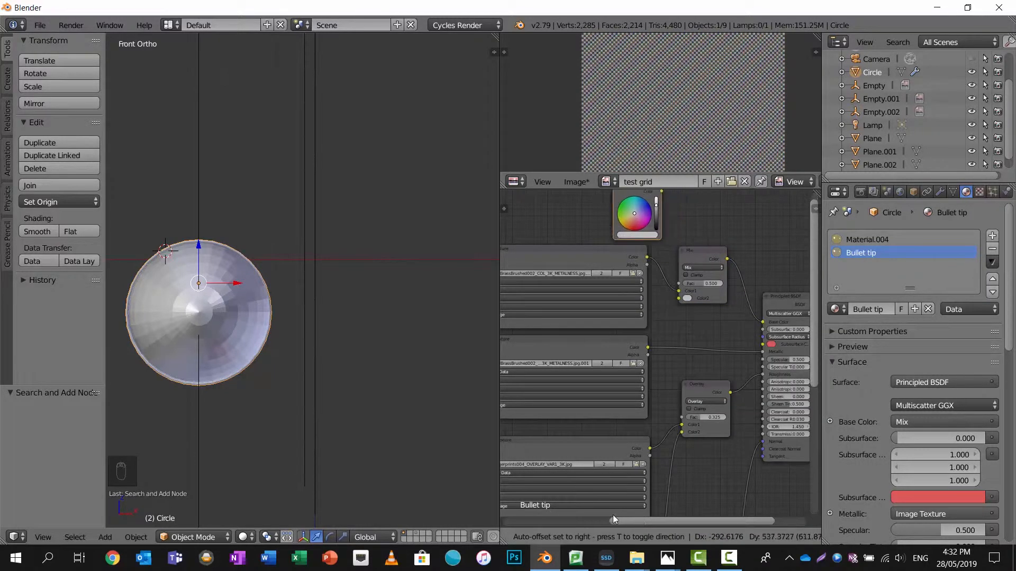
{"action": "left_click", "coordinate": [613, 515]}
{"action": "middle_click_drag", "start_coordinate": [702, 224], "coordinate": [704, 266]}
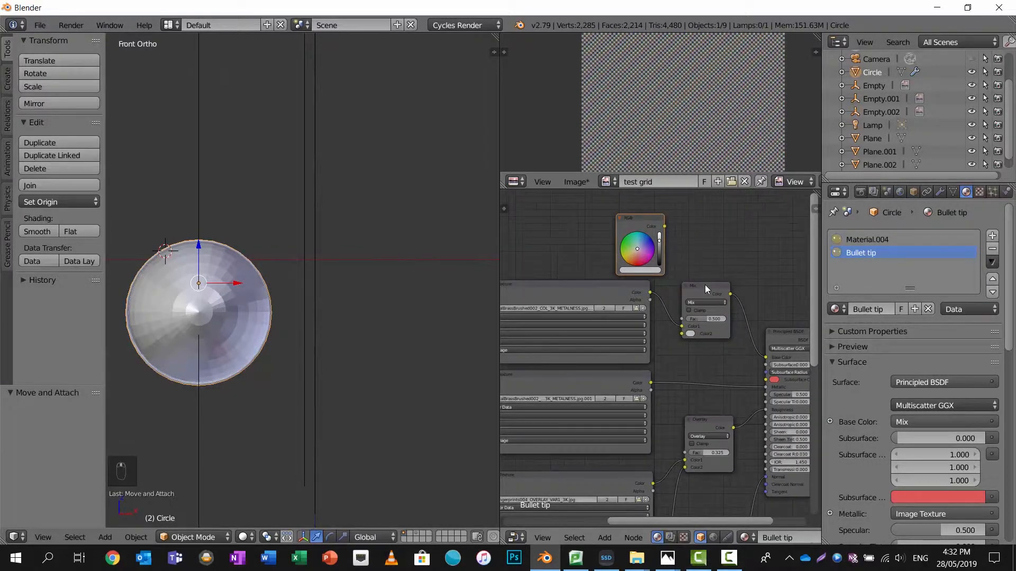
Shift the Mix node slightly toward the Principled BSDF and connect the RGB node's colour to its Color2 input.
{"action": "left_click", "coordinate": [705, 288]}
{"action": "key", "text": "g"}
{"action": "left_click", "coordinate": [730, 287]}
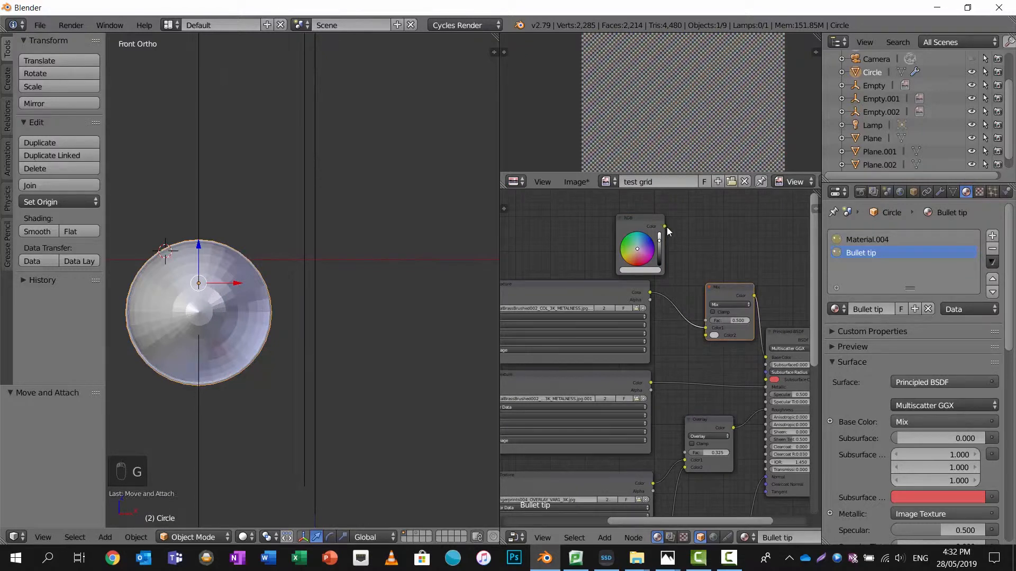
{"action": "left_click_drag", "start_coordinate": [665, 226], "coordinate": [706, 335]}
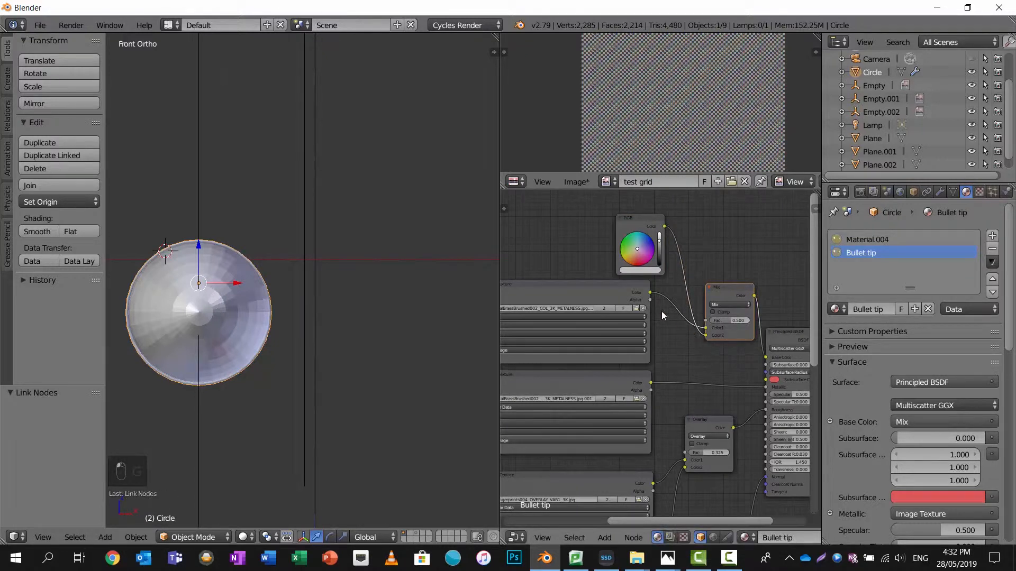
In Edit Mode, select only the linked bullet head geometry and assign the Bullet tip material to it.
{"action": "middle_click_drag", "start_coordinate": [249, 325], "coordinate": [276, 320]}
{"action": "key", "text": "Tab"}
{"action": "key", "text": "a"}
{"action": "key", "text": "a"}
{"action": "key", "text": "a"}
{"action": "key", "text": "a"}
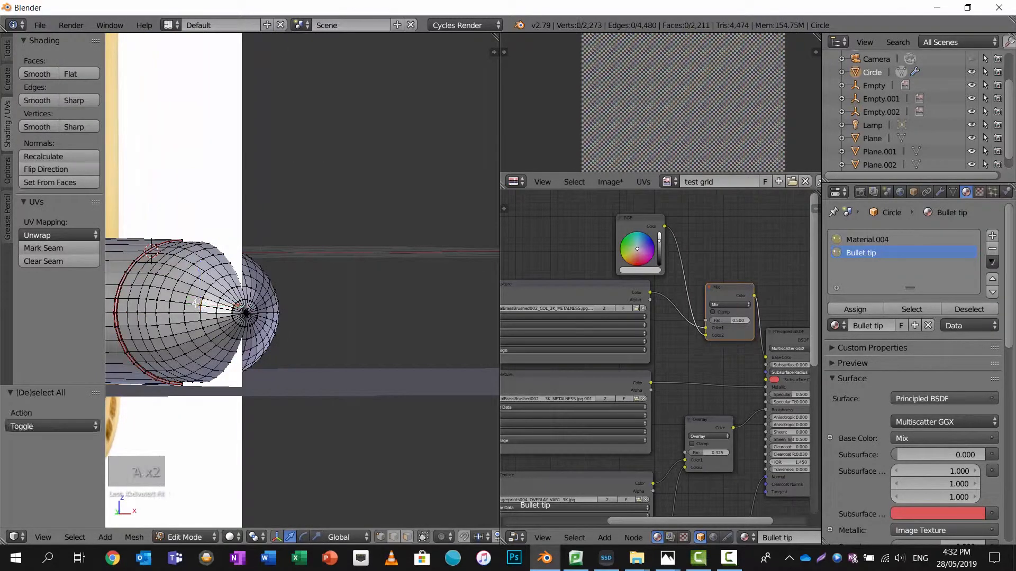
{"action": "key", "text": "l"}
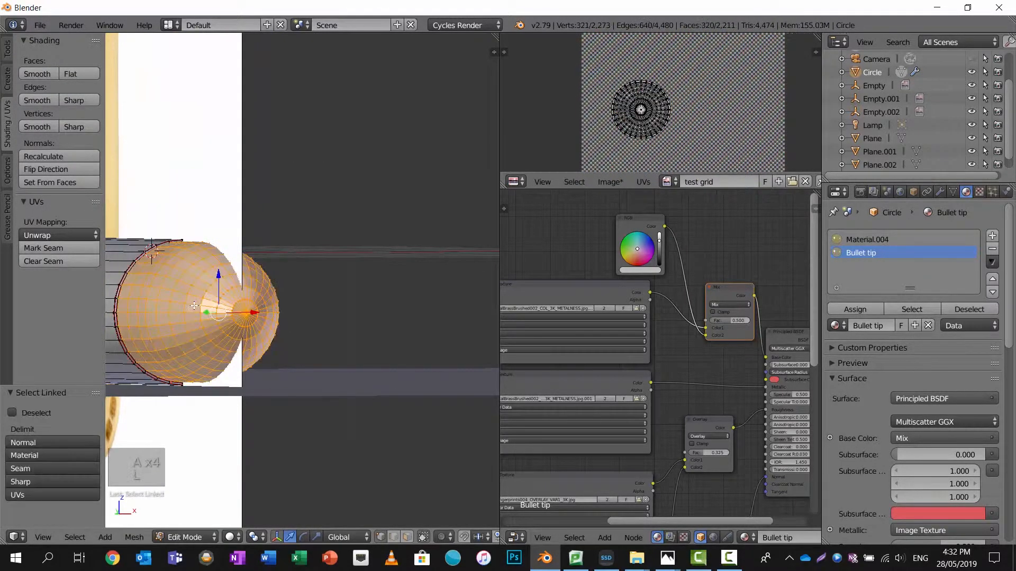
{"action": "left_click", "coordinate": [854, 309]}
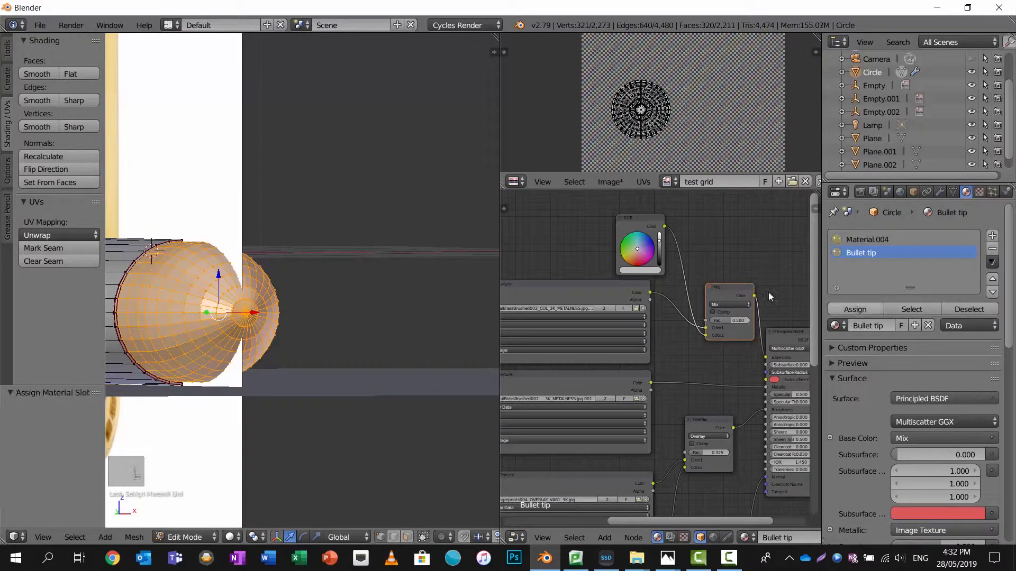
Set the RGB node's colour to an orange-red copper tone and switch the viewport to Rendered shading.
{"action": "scroll", "coordinate": [630, 251], "scroll_direction": "up", "scroll_amount": 2}
{"action": "left_click_drag", "start_coordinate": [629, 202], "coordinate": [625, 216]}
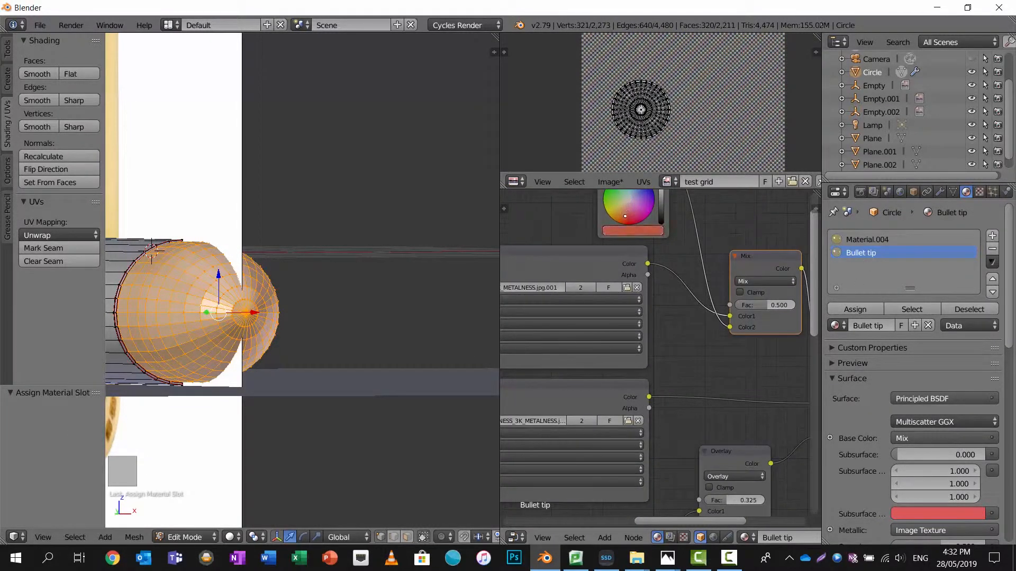
{"action": "left_click", "coordinate": [230, 537]}
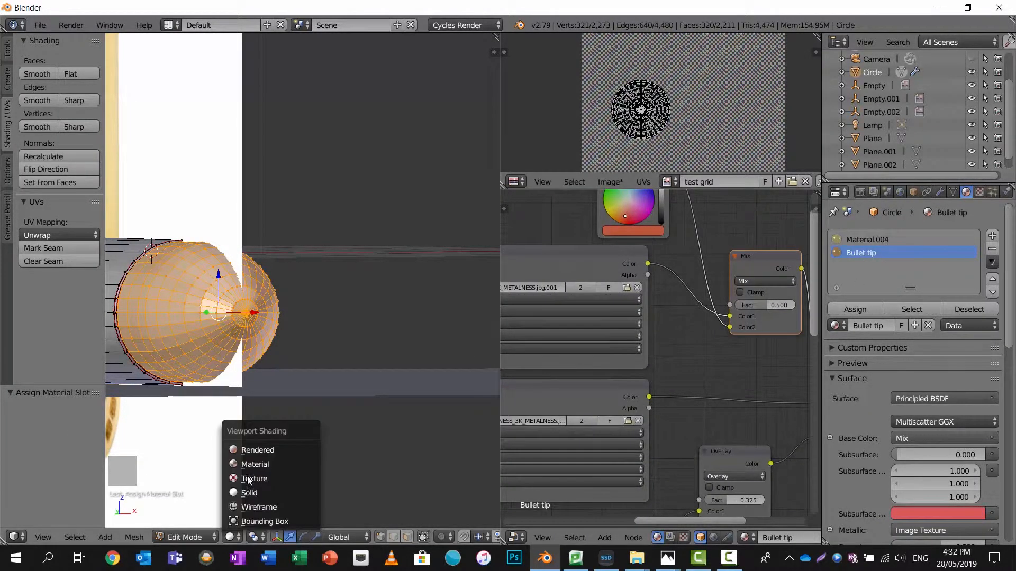
{"action": "left_click", "coordinate": [254, 448]}
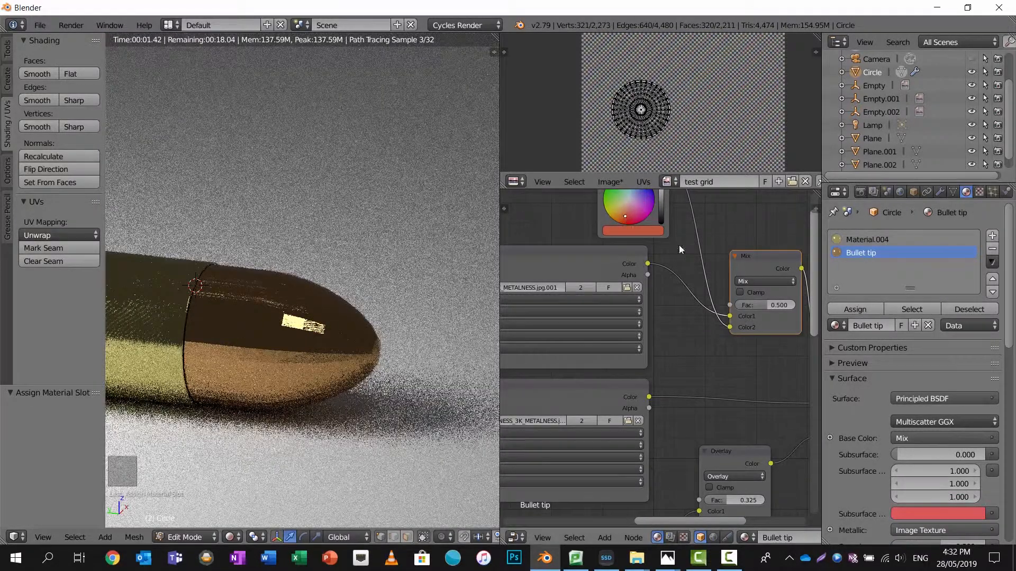
Set the colour Mix factor to 0.776 and turn the Subdivision Surface modifier's viewport display back on.
{"action": "mouse_move", "coordinate": [763, 305]}
{"action": "left_mouse_down"}
{"action": "mouse_move", "coordinate": [792, 305]}
{"action": "mouse_move", "coordinate": [782, 305]}
{"action": "left_mouse_up"}
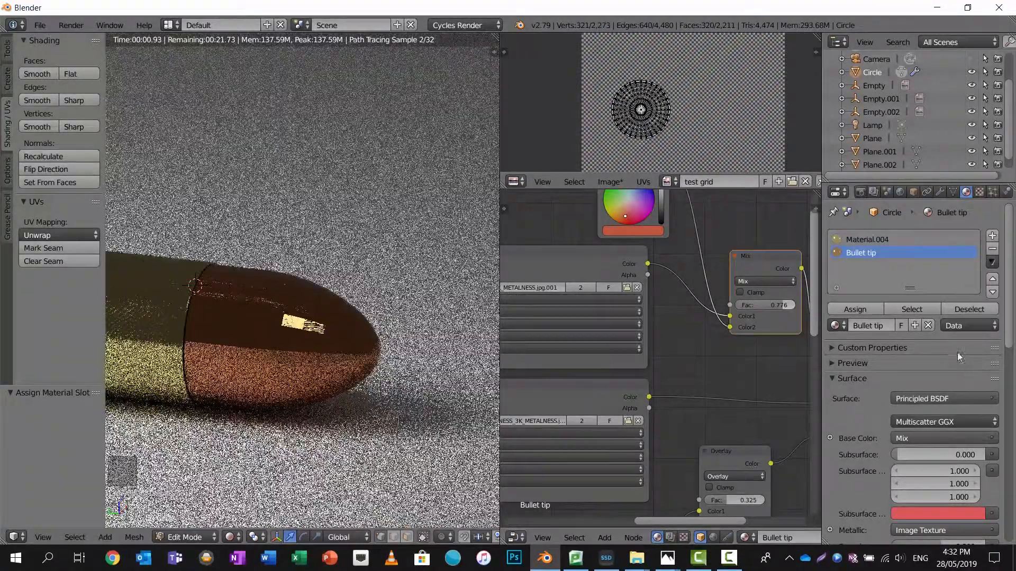
{"action": "left_click", "coordinate": [938, 190]}
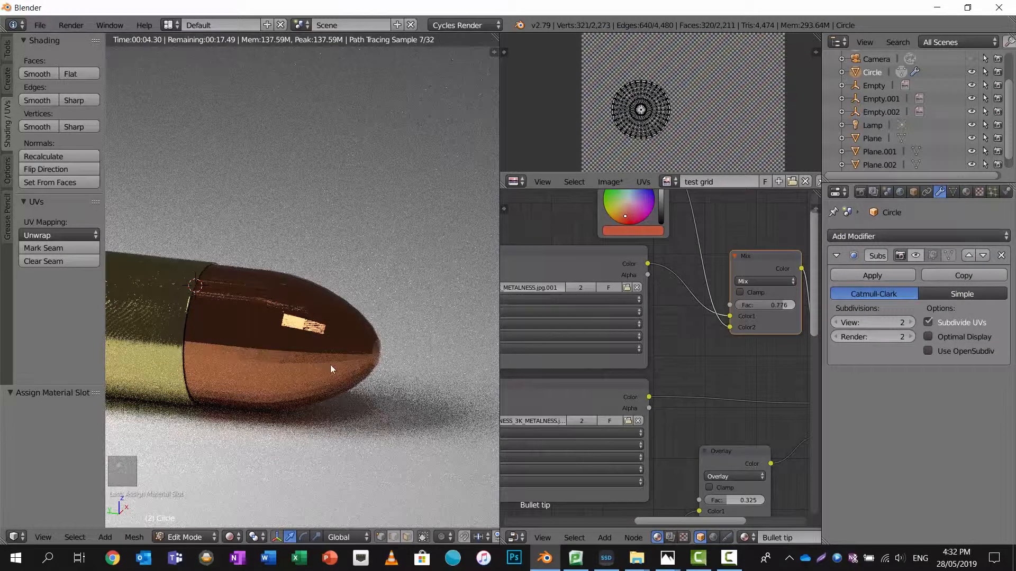
Look through the camera, lock it to the view, reframe it so the whole bullet fits centrally, and unlock it.
{"action": "key", "text": "KP_0"}
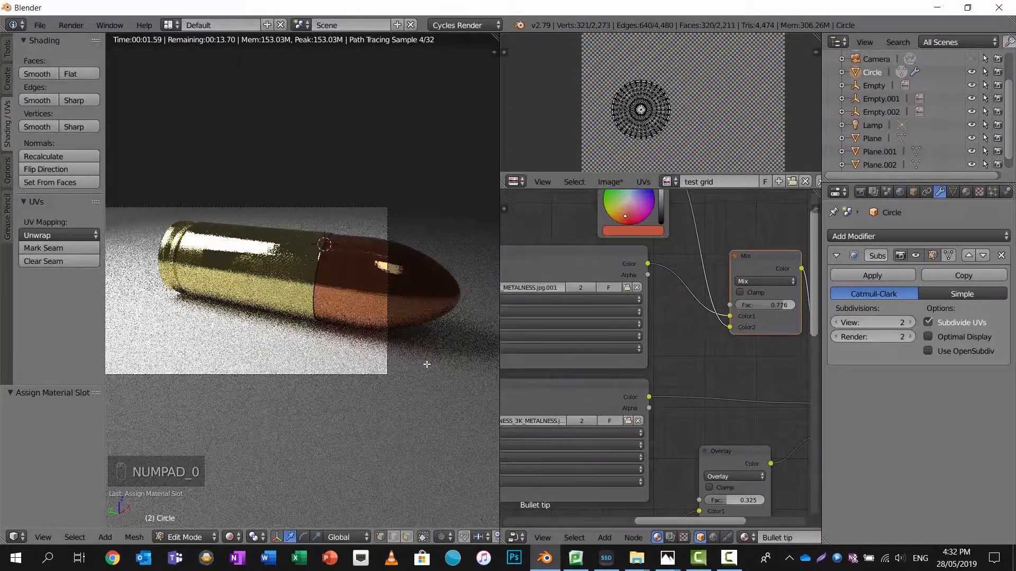
{"action": "key", "text": "n"}
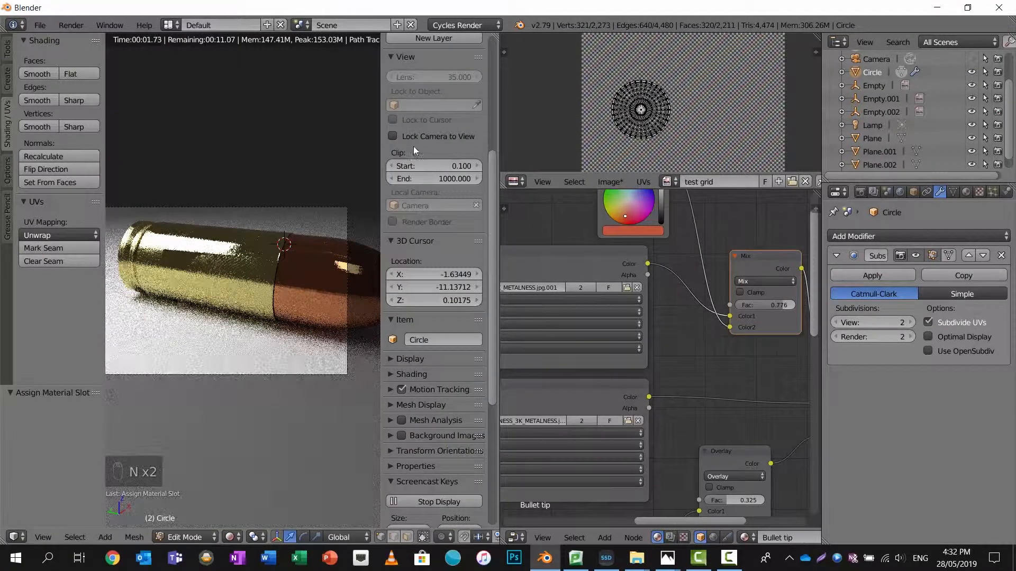
{"action": "left_click", "coordinate": [392, 137]}
{"action": "scroll", "coordinate": [205, 279], "scroll_direction": "down", "scroll_amount": 1}
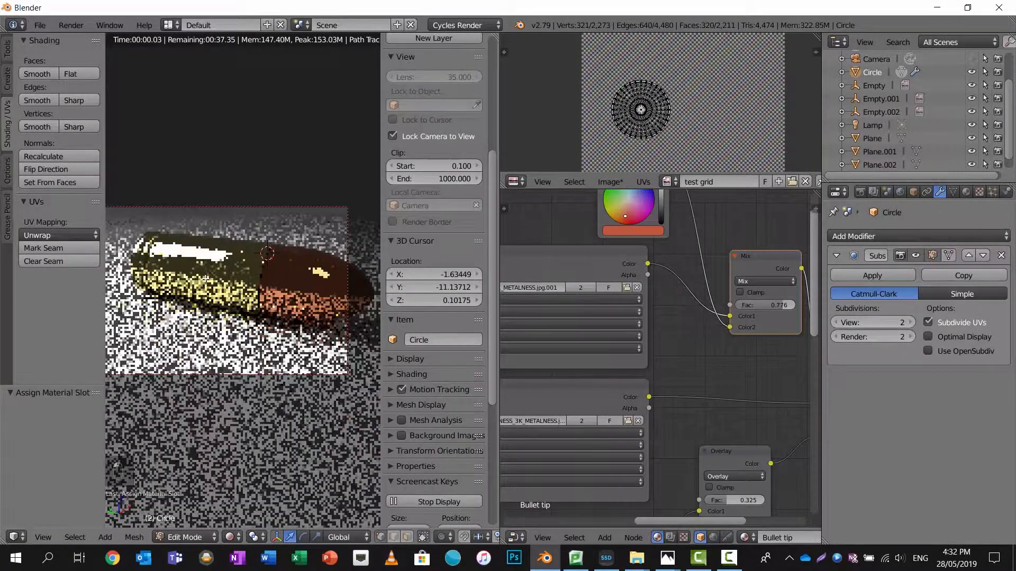
{"action": "middle_click_drag", "start_coordinate": [206, 279], "coordinate": [181, 274], "text": "shift"}
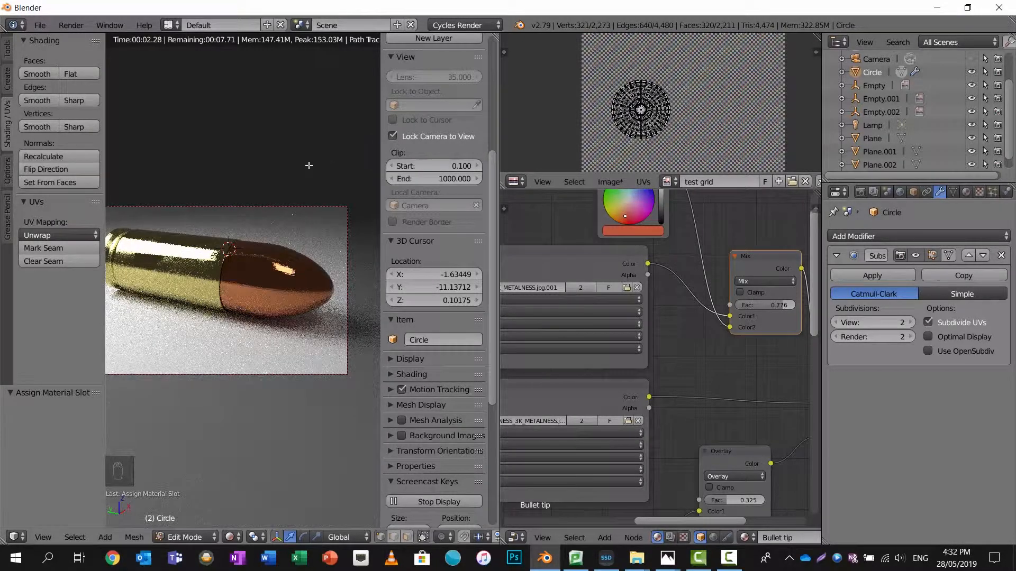
{"action": "key", "text": "t"}
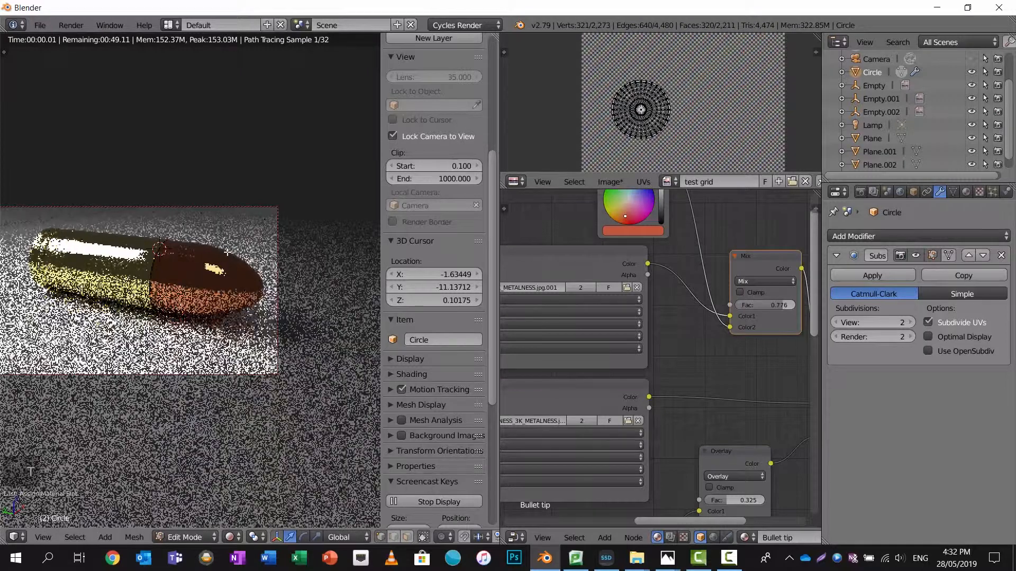
{"action": "middle_click_drag", "start_coordinate": [232, 258], "coordinate": [273, 261], "text": "shift"}
{"action": "left_click", "coordinate": [393, 136]}
{"action": "left_click", "coordinate": [393, 136]}
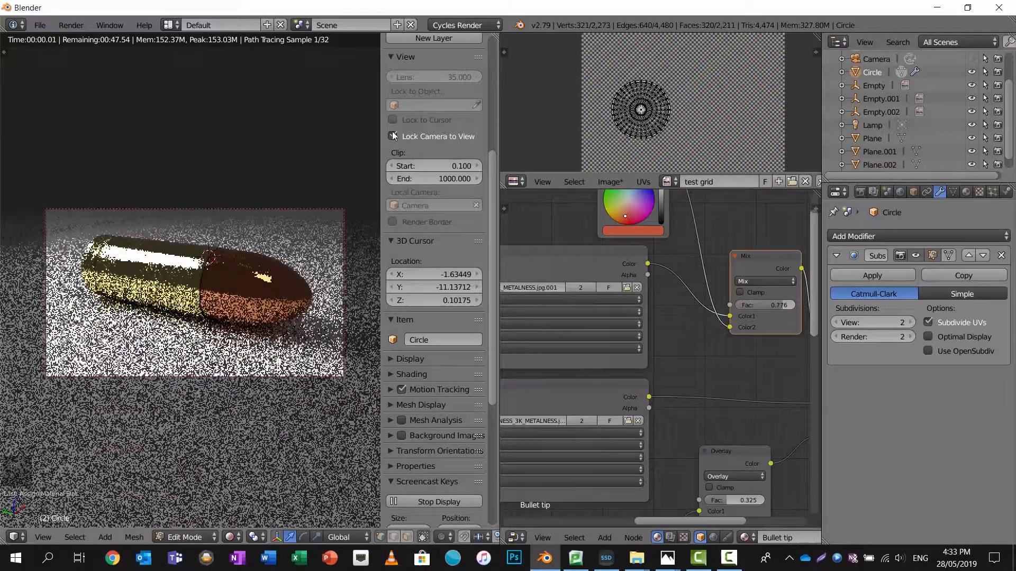
{"action": "left_click", "coordinate": [392, 136]}
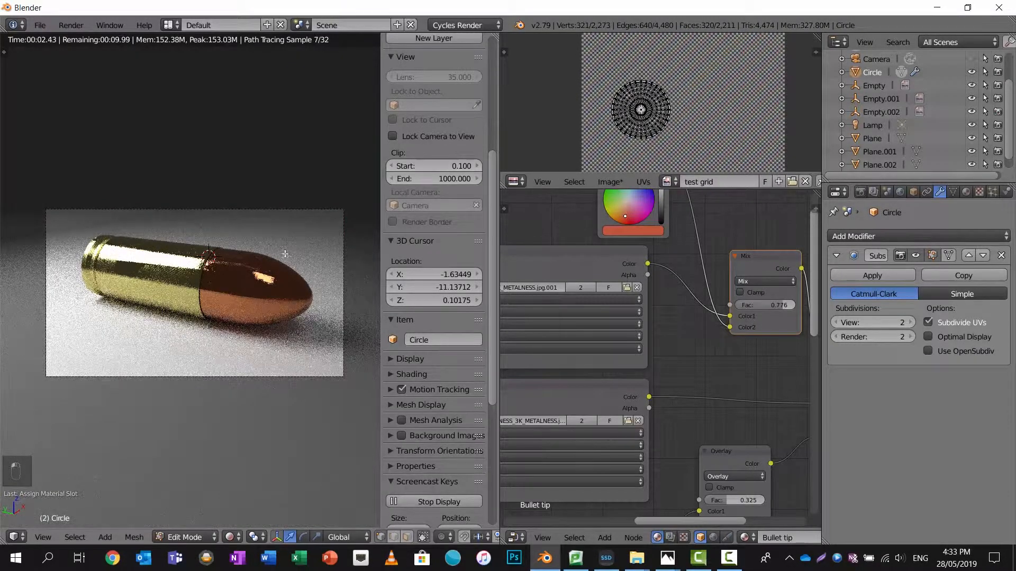
Render the reframed camera view at 1920 by 1080 px and inspect the bullet in the render result.
{"action": "left_click", "coordinate": [286, 227]}
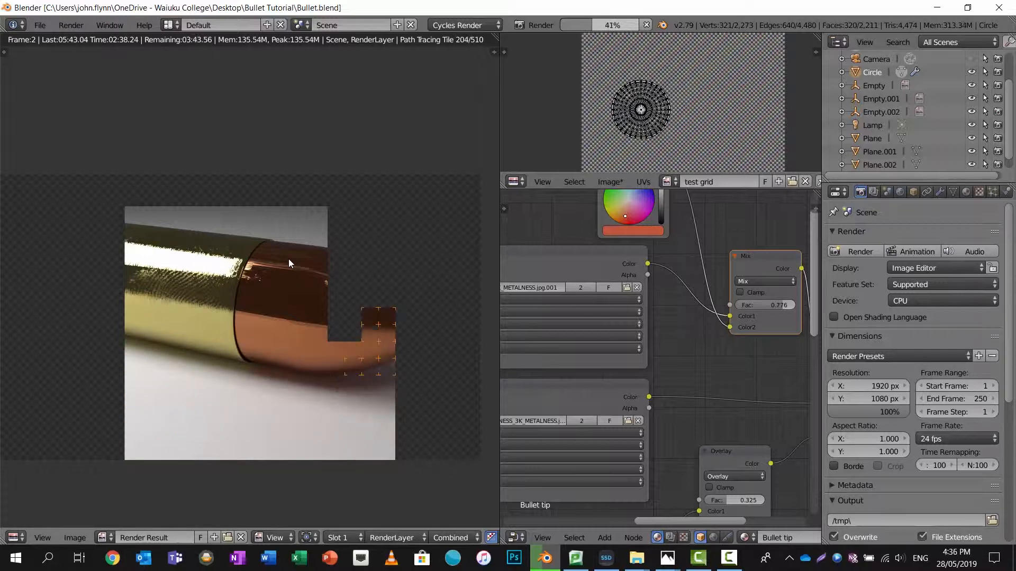
{"action": "scroll", "coordinate": [345, 284], "scroll_direction": "up", "scroll_amount": 2}
{"action": "scroll", "coordinate": [345, 284], "scroll_direction": "down", "scroll_amount": 2}
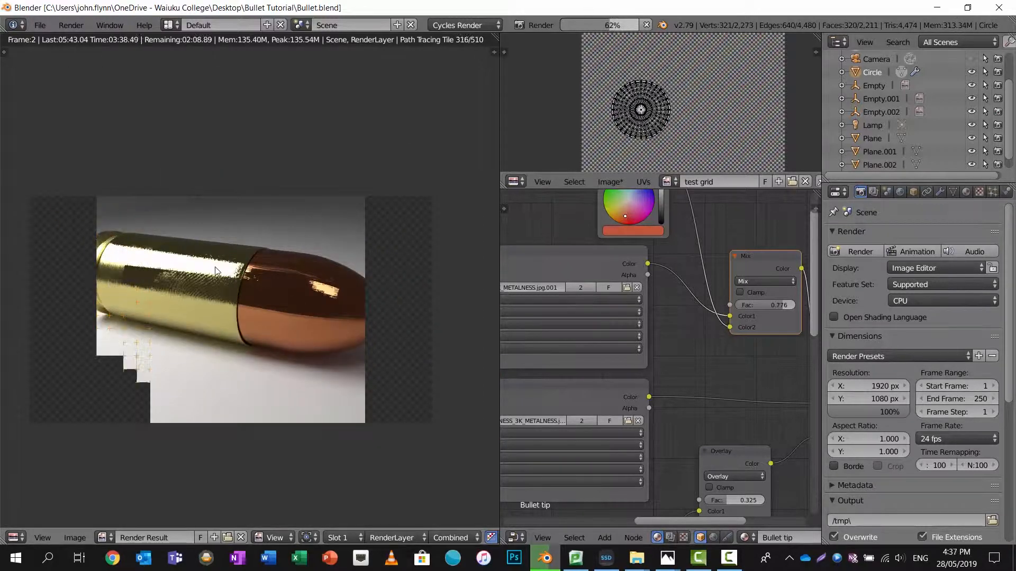